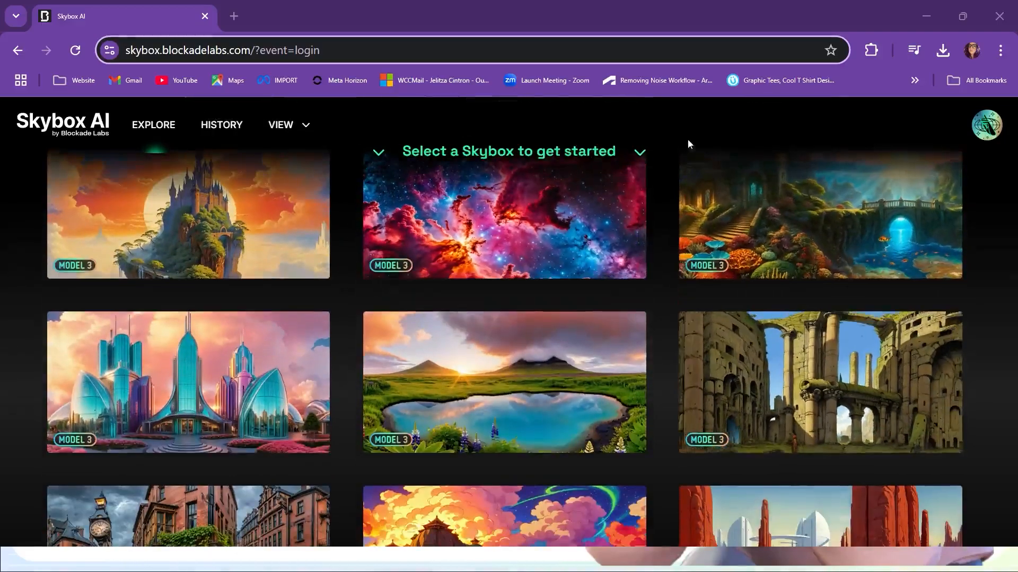
Browse the starter skybox gallery to compare the available sample worlds
mouse_move(722, 343)
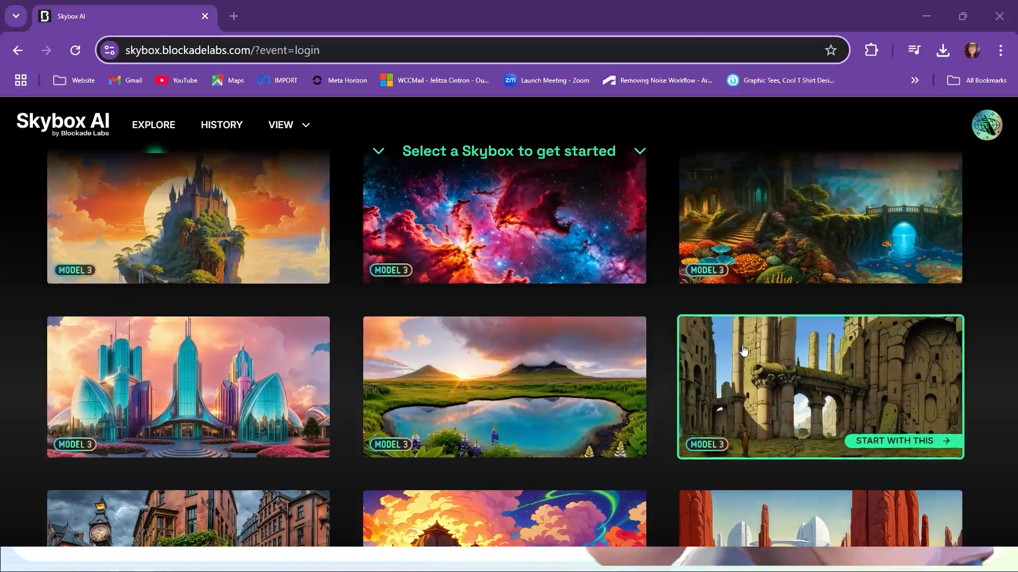
scroll(747, 354, "up", 6)
scroll(764, 366, "down", 3)
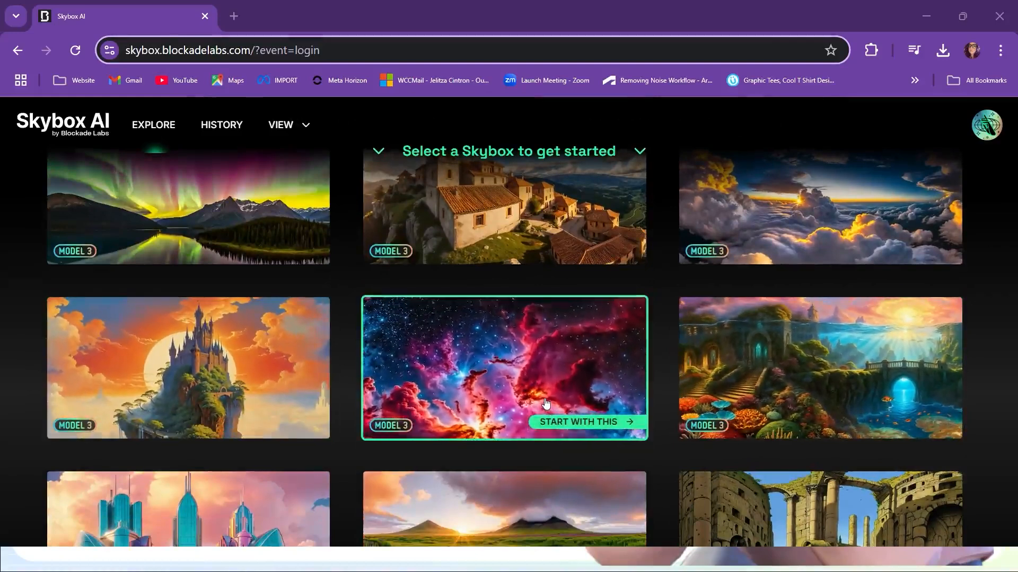
scroll(824, 405, "up", 3)
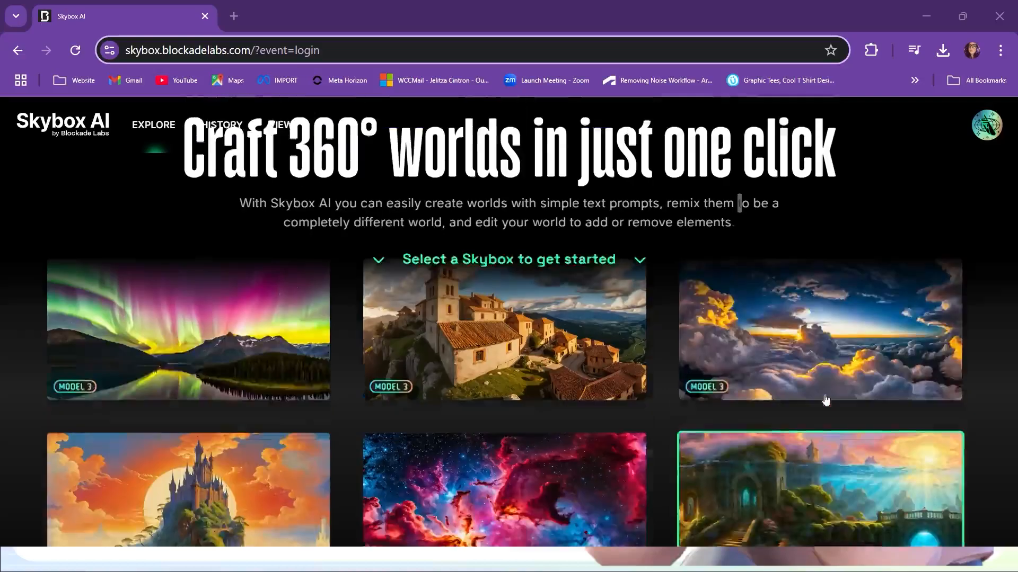
scroll(813, 387, "down", 4)
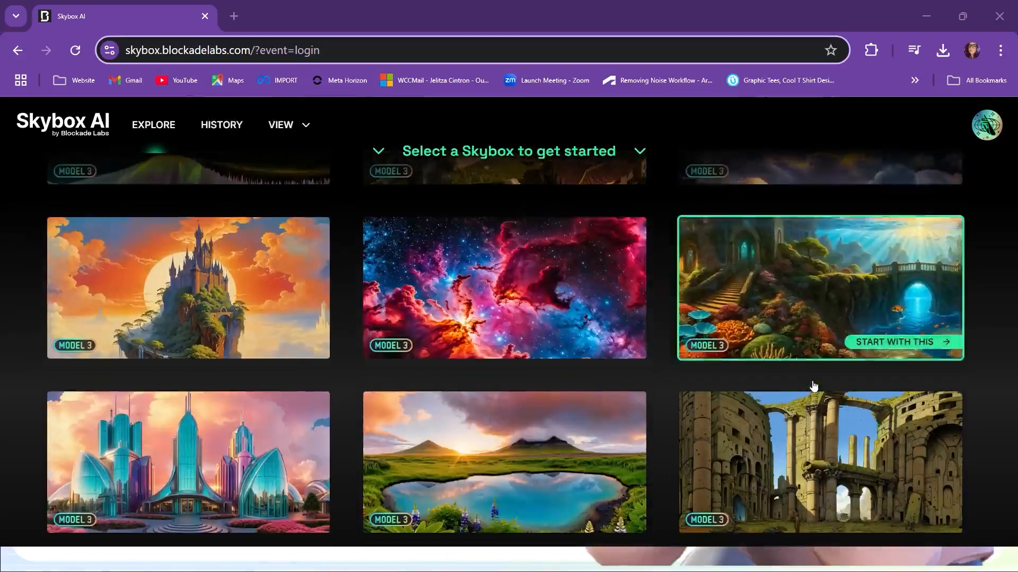
scroll(492, 322, "down", 10)
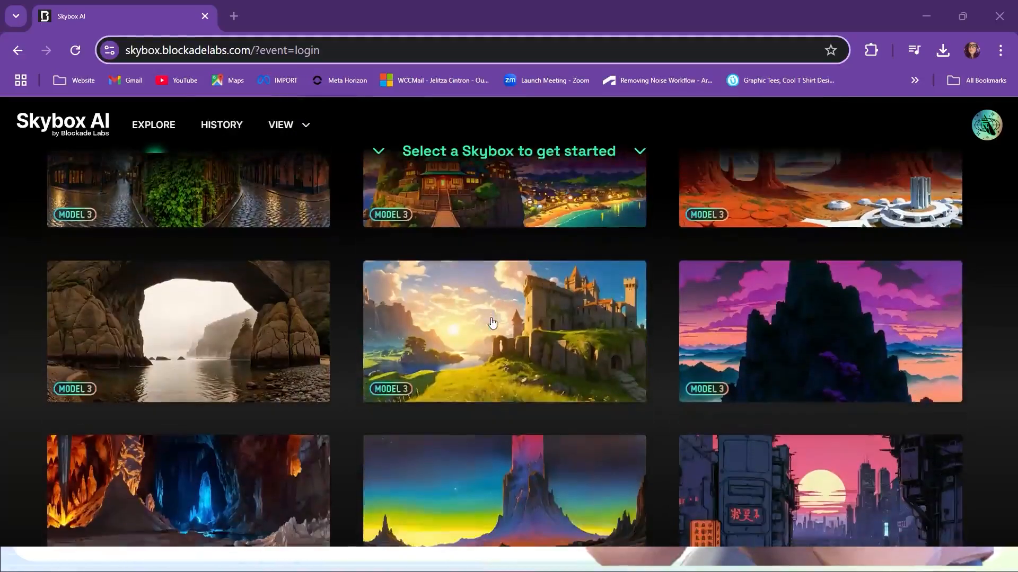
scroll(595, 336, "down", 8)
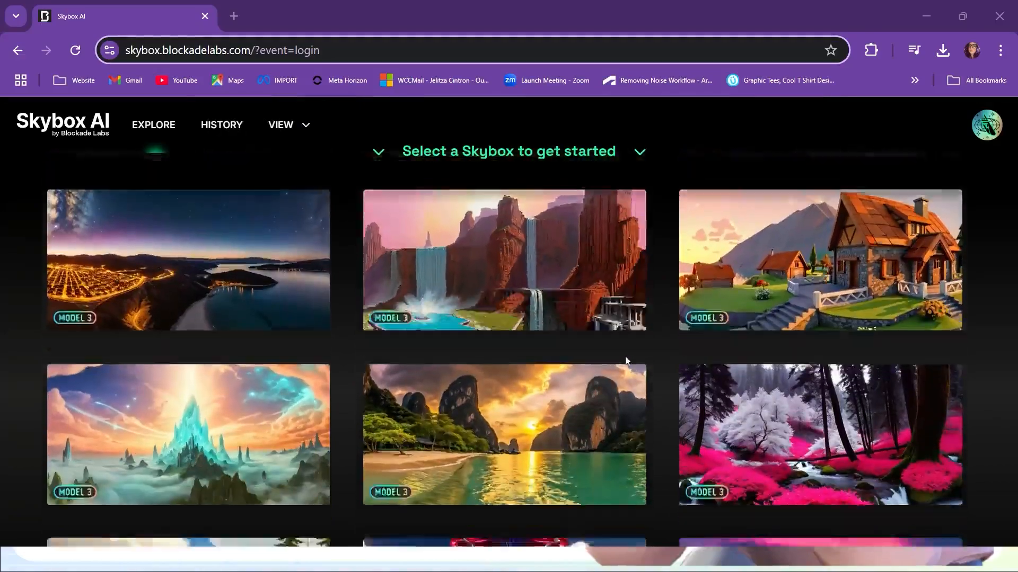
scroll(625, 357, "down", 5)
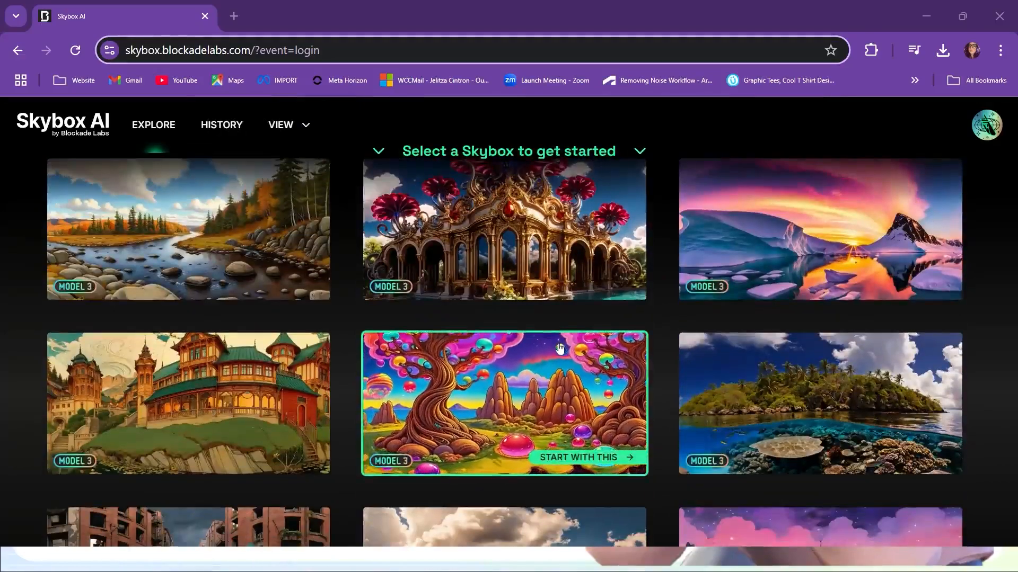
scroll(559, 348, "up", 6)
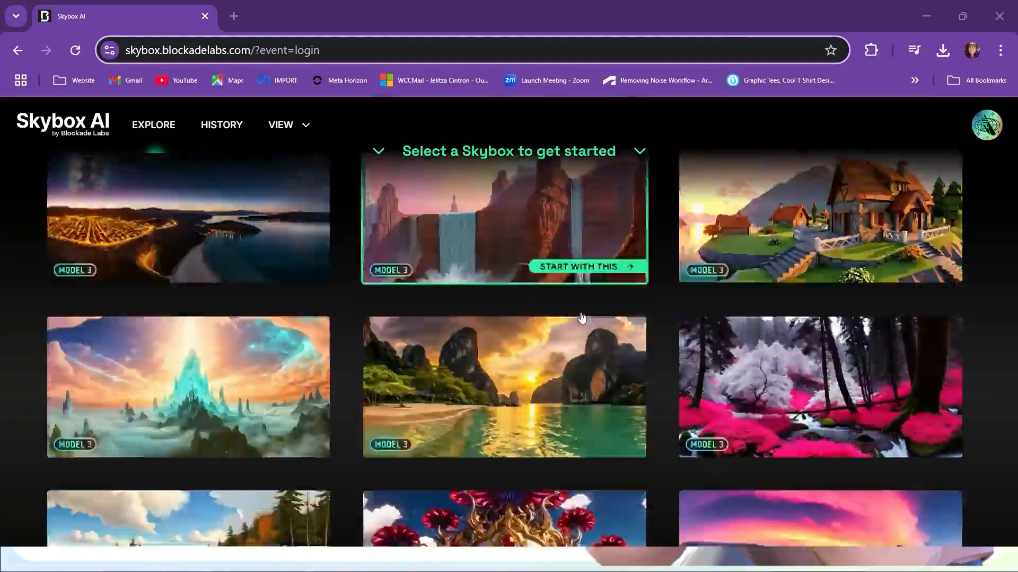
scroll(582, 317, "down", 10)
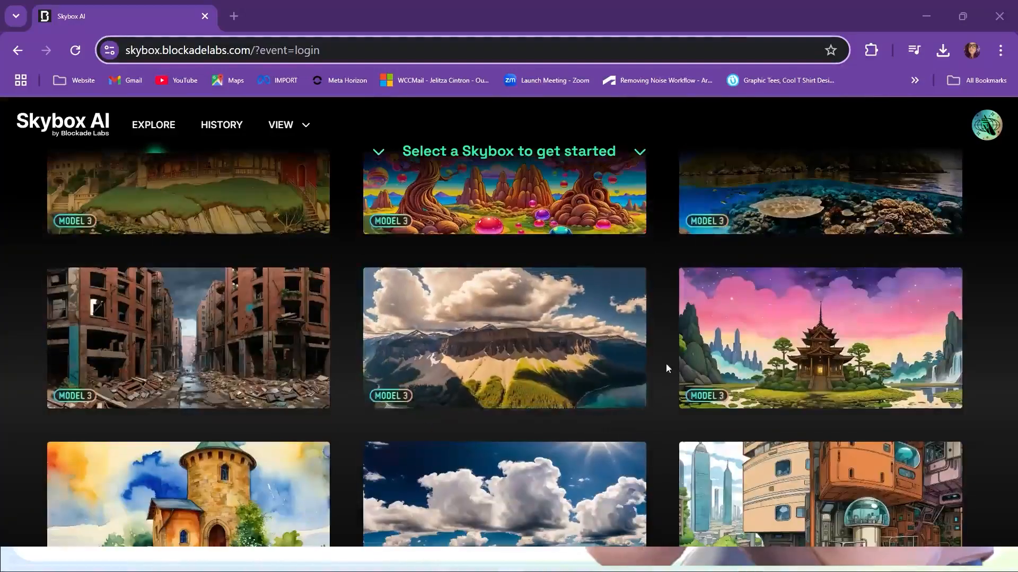
scroll(662, 368, "down", 7)
scroll(618, 380, "up", 6)
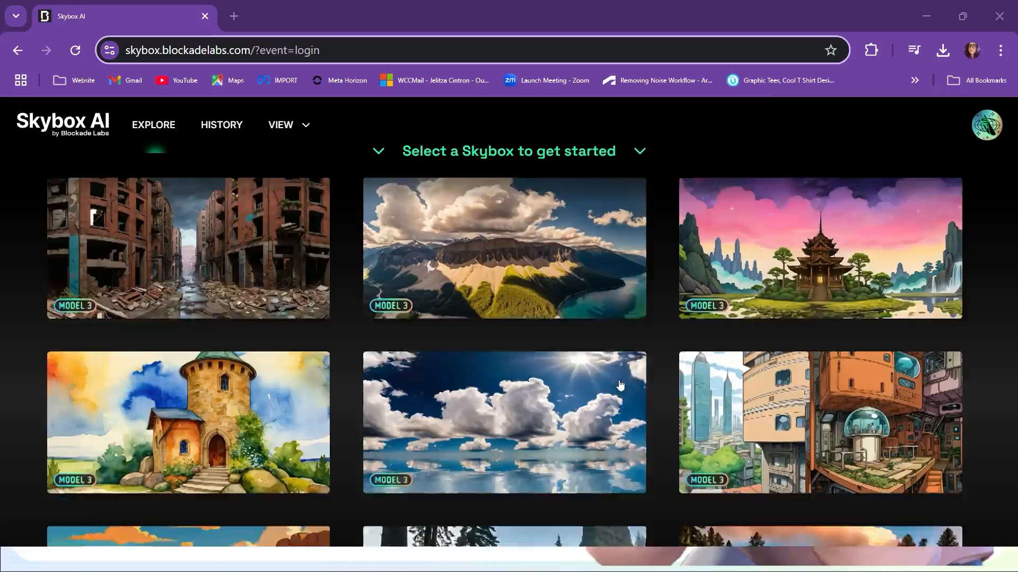
scroll(618, 382, "up", 6)
scroll(583, 389, "up", 4)
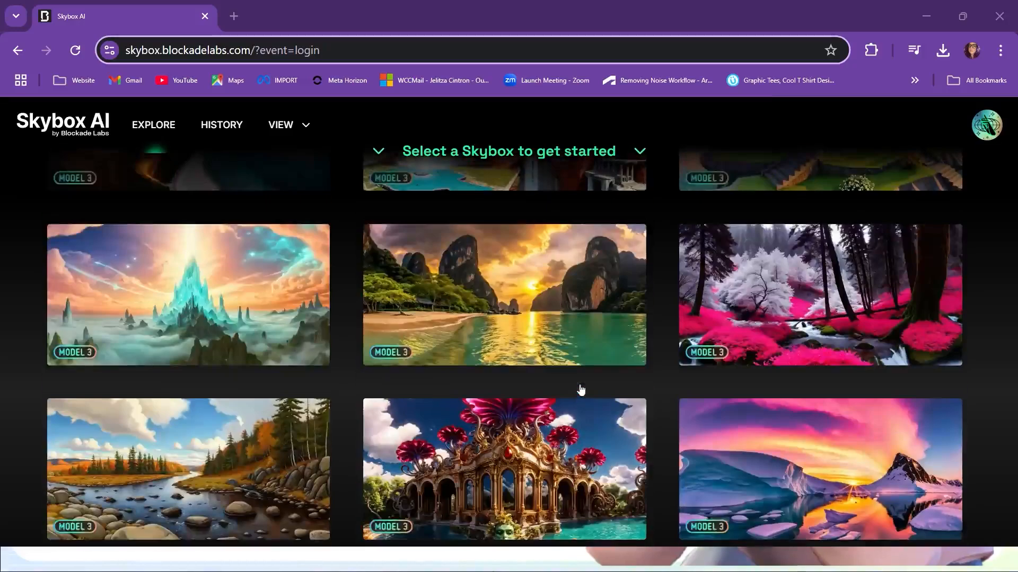
scroll(583, 389, "up", 19)
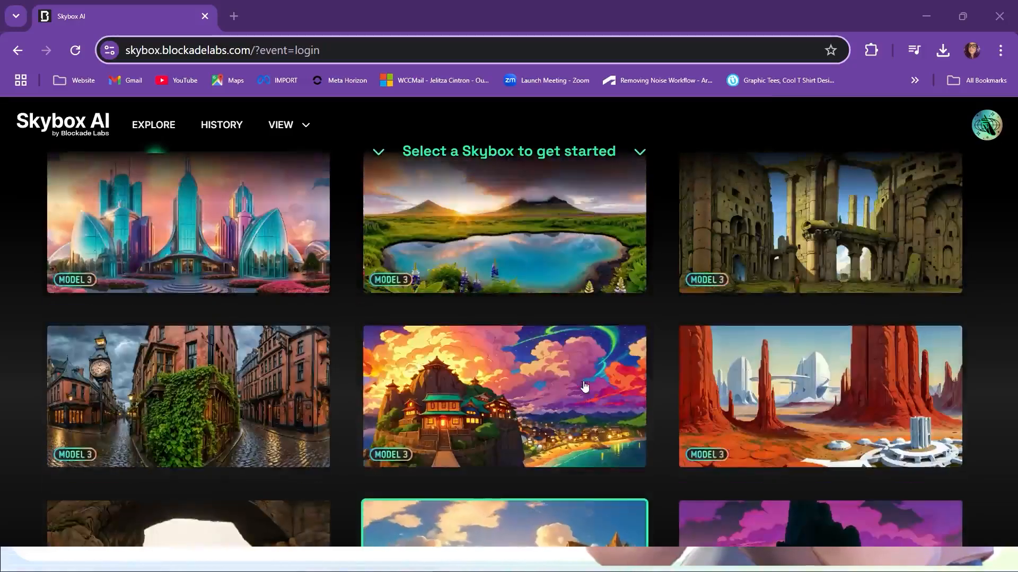
scroll(585, 386, "up", 4)
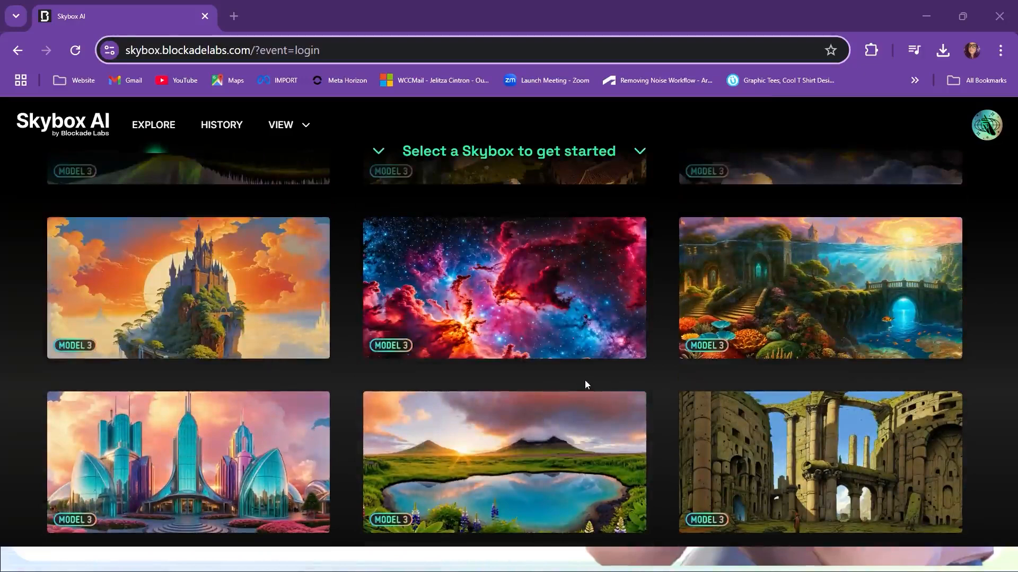
Start with the pink and blue celestial nebula skybox and dismiss the Discord notice
mouse_move(552, 273)
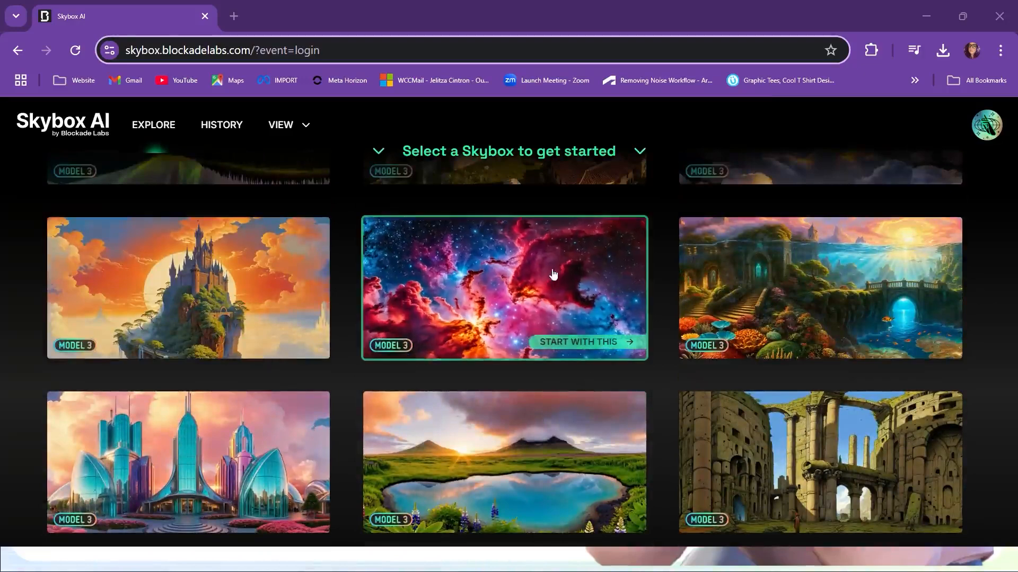
left_click(523, 280)
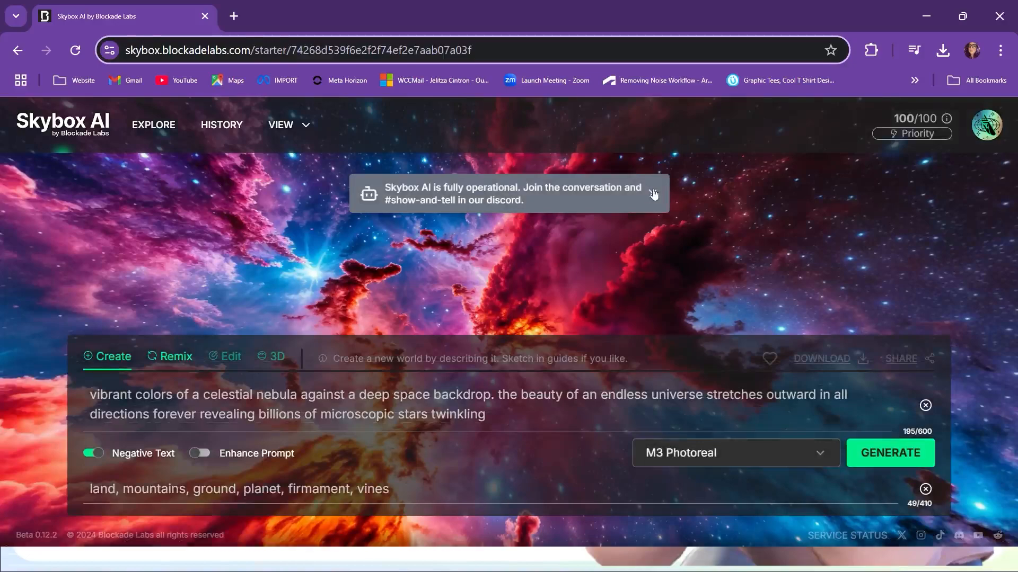
left_click(653, 194)
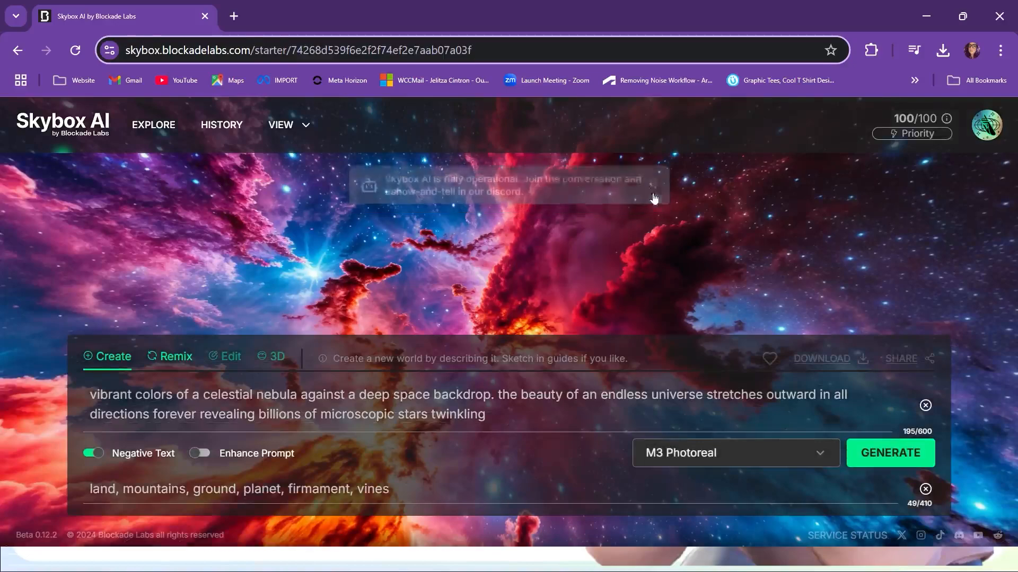
Look around the starter nebula panorama in all directions to examine the 360° scene
left_click_drag(699, 264, 140, 287)
left_click_drag(747, 268, 186, 260)
left_click_drag(639, 239, 604, 127)
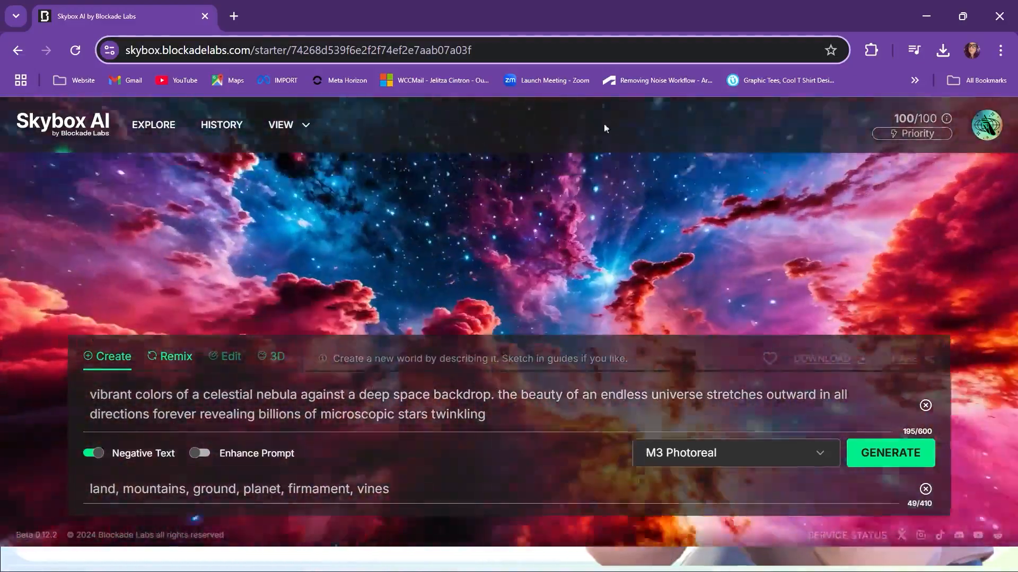
left_click_drag(612, 298, 600, 8)
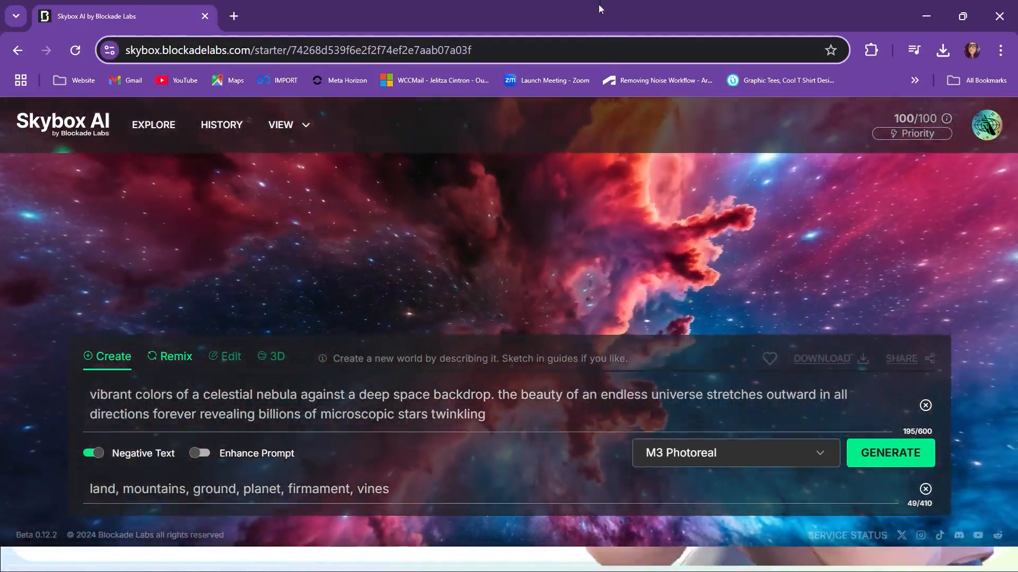
left_click_drag(529, 291, 1010, 454)
left_click_drag(396, 259, 852, 316)
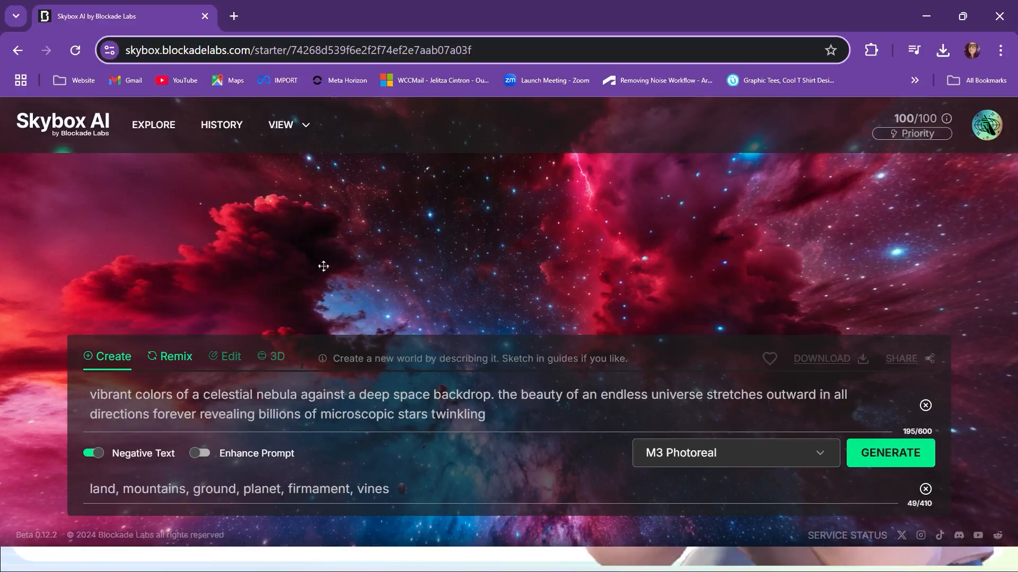
left_click_drag(304, 247, 752, 249)
left_click_drag(571, 265, 272, 246)
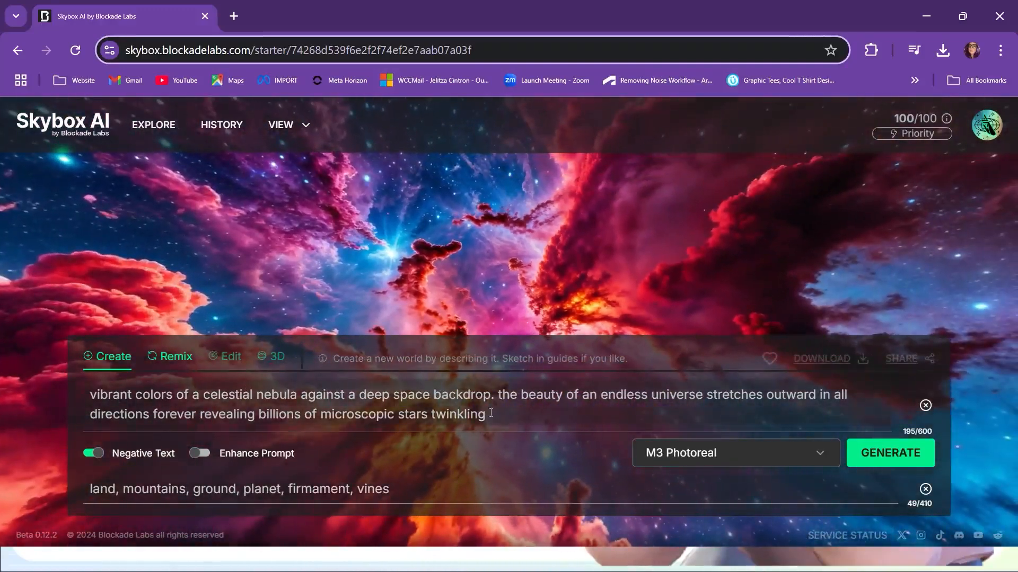
Generate a new skybox from the existing nebula prompt with the M3 Photoreal style, dismissing the tip about Twitter
left_click(501, 414)
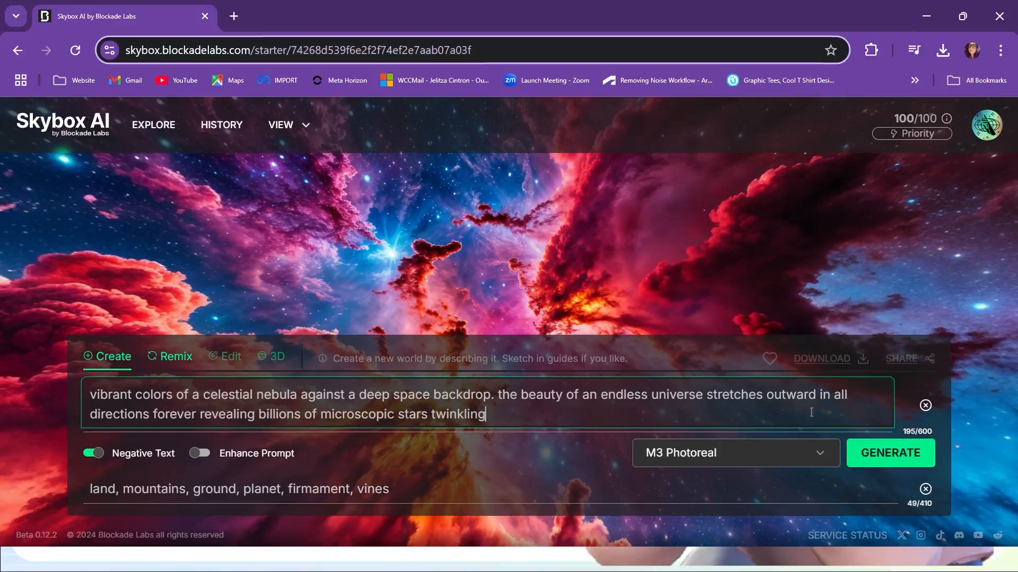
left_click(892, 455)
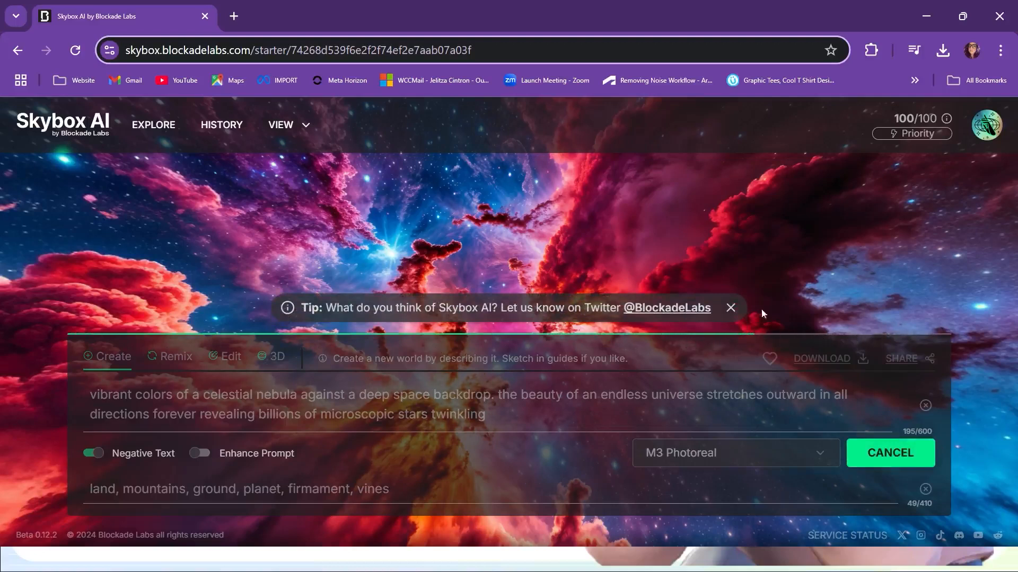
left_click(731, 309)
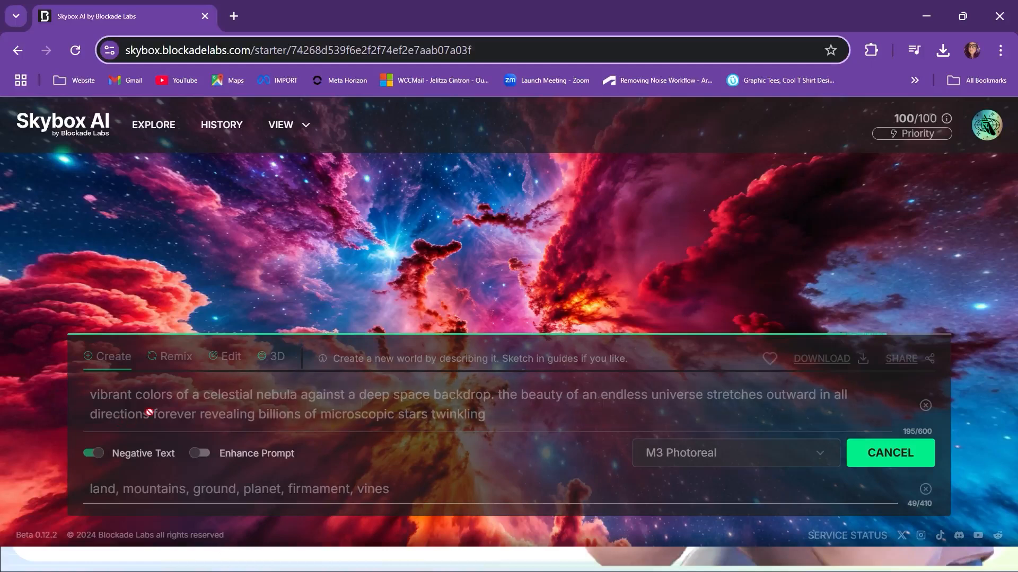
left_click(206, 50)
right_click(210, 51)
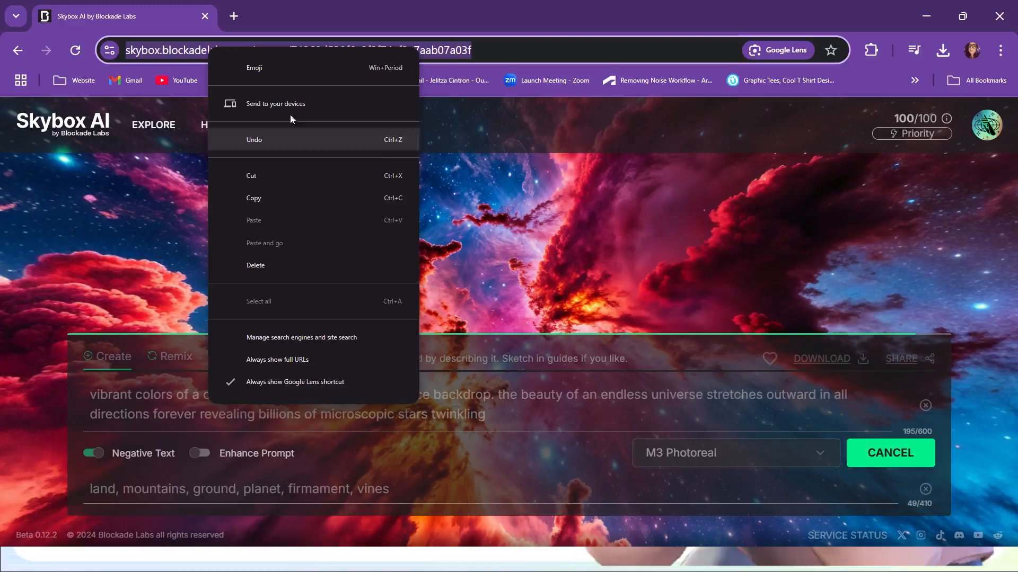
left_click(290, 20)
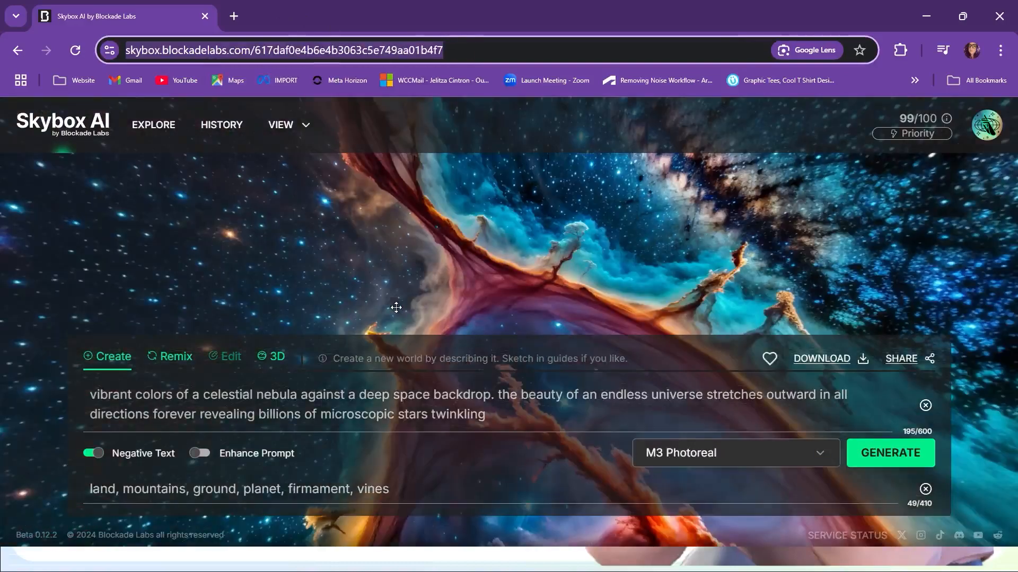
Look around the newly generated nebula skybox in all directions to examine its clouds and stars
left_click_drag(607, 259, 286, 292)
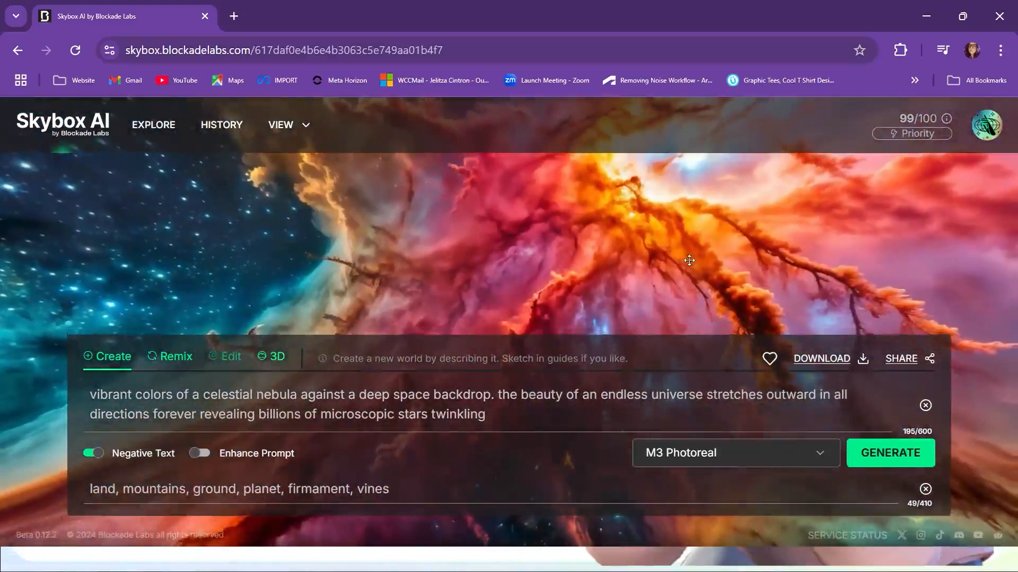
left_click_drag(688, 262, 344, 409)
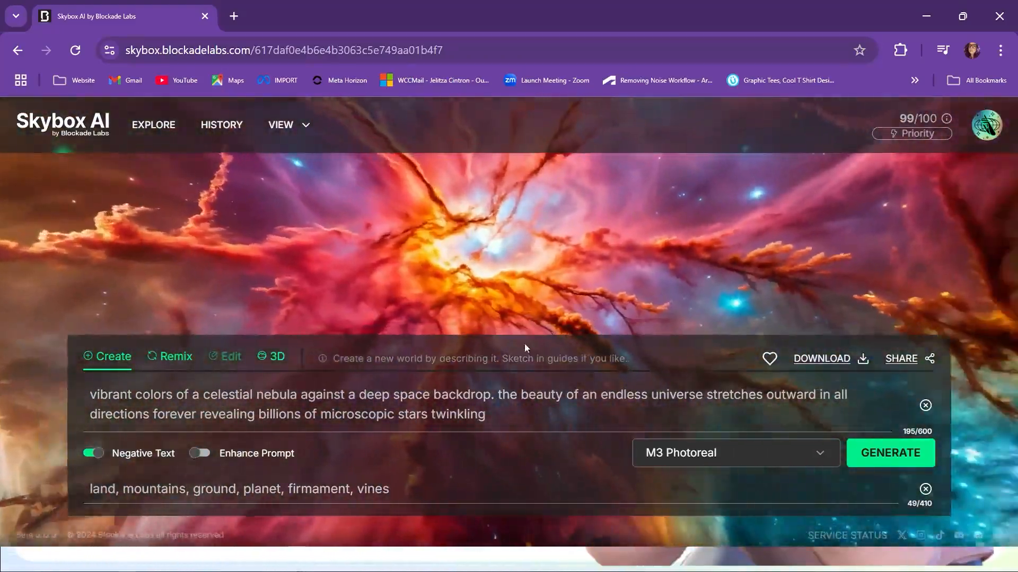
left_click_drag(524, 347, 312, 337)
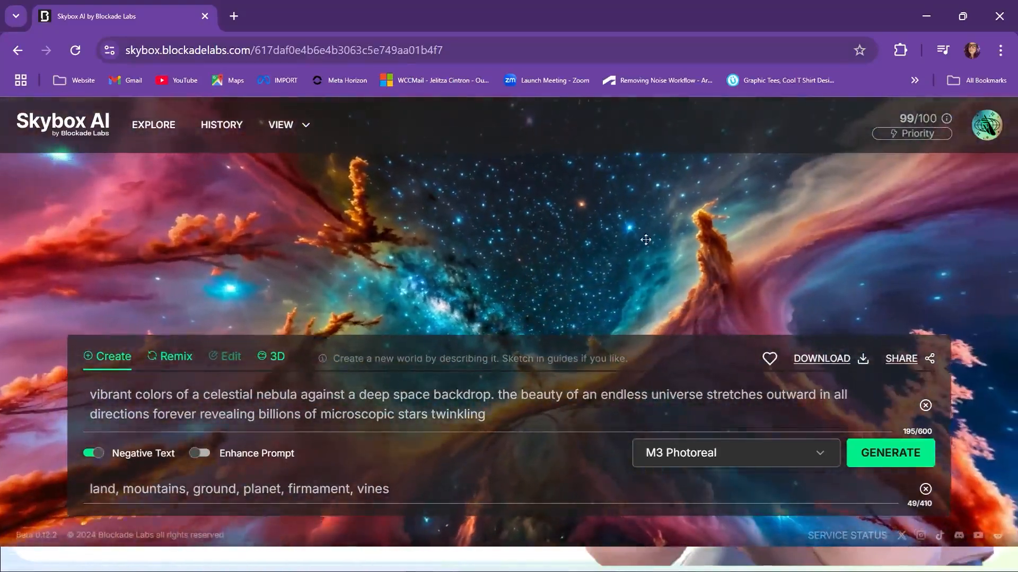
left_click_drag(645, 239, 705, 514)
left_click_drag(575, 214, 524, 370)
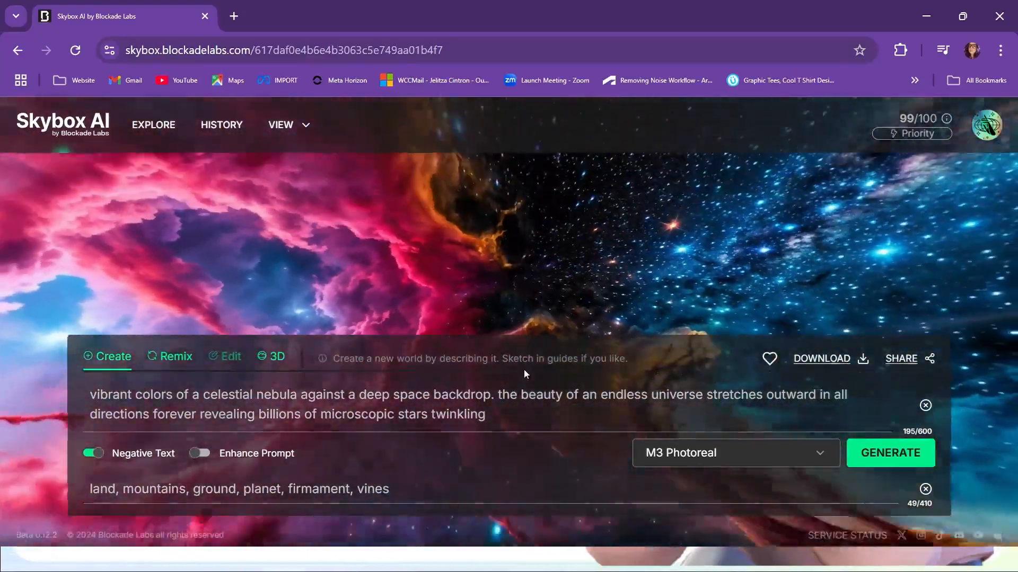
left_click_drag(517, 301, 257, 170)
left_click_drag(698, 295, 630, 209)
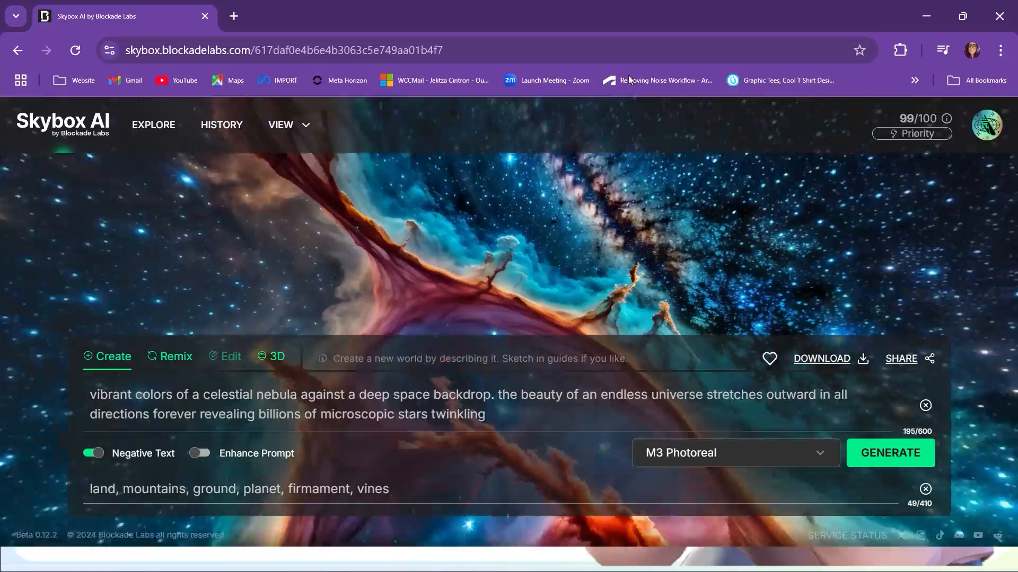
left_click_drag(735, 236, 540, 106)
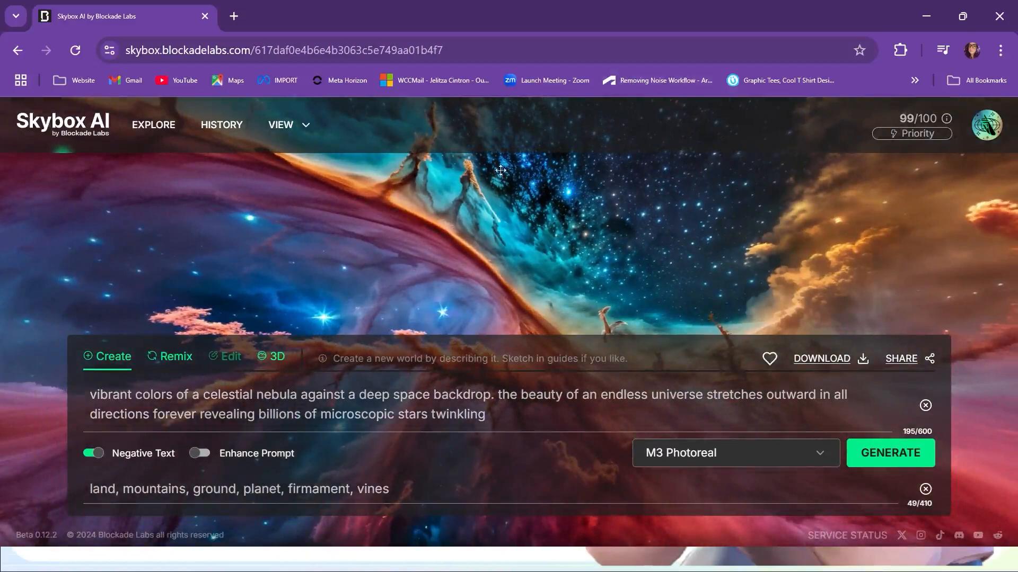
left_click_drag(573, 205, 223, 120)
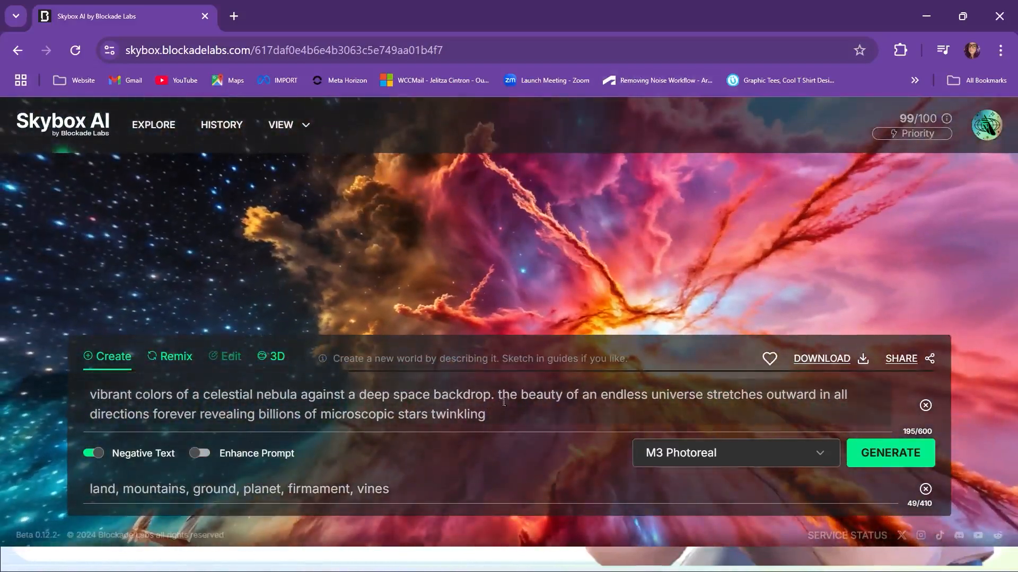
Replace the prompt text after "deep space backdrop" with "in the colors purple pink and turqois" and generate the M3 Photoreal skybox
left_click_drag(513, 416, 490, 399)
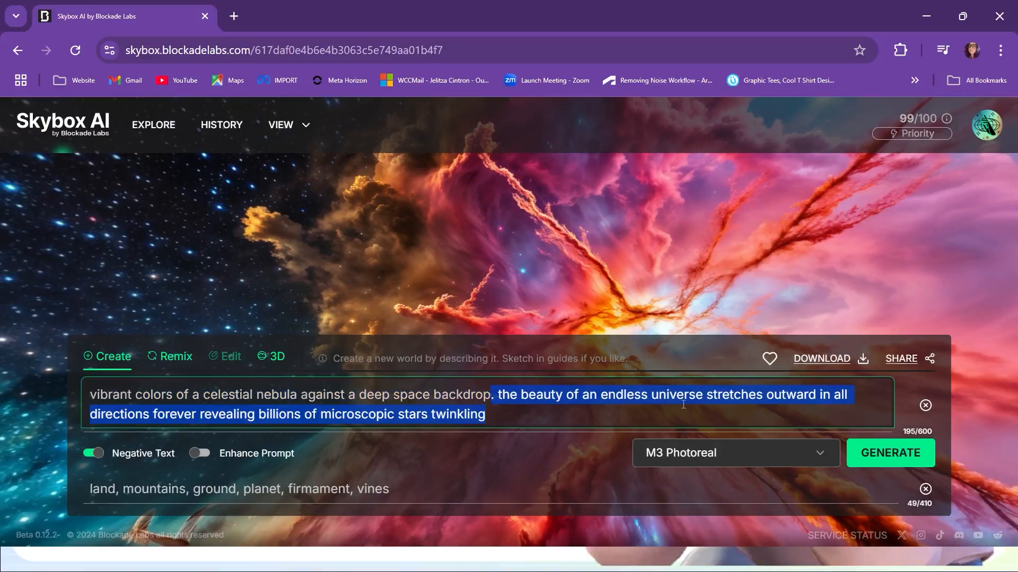
type("in the col")
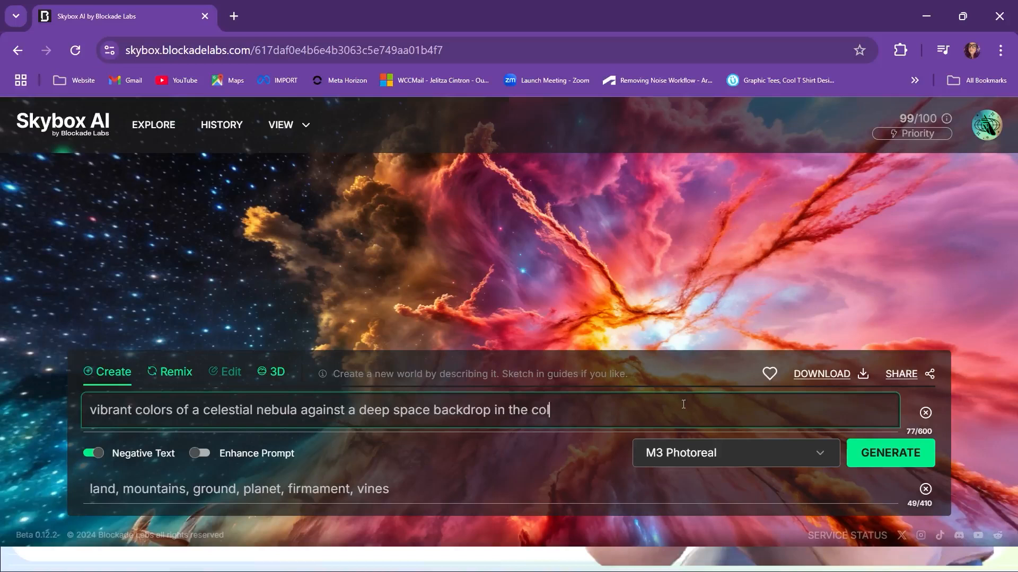
type("ors ")
type("purple pink amd")
key("BackSpace")
key("BackSpace")
type("n")
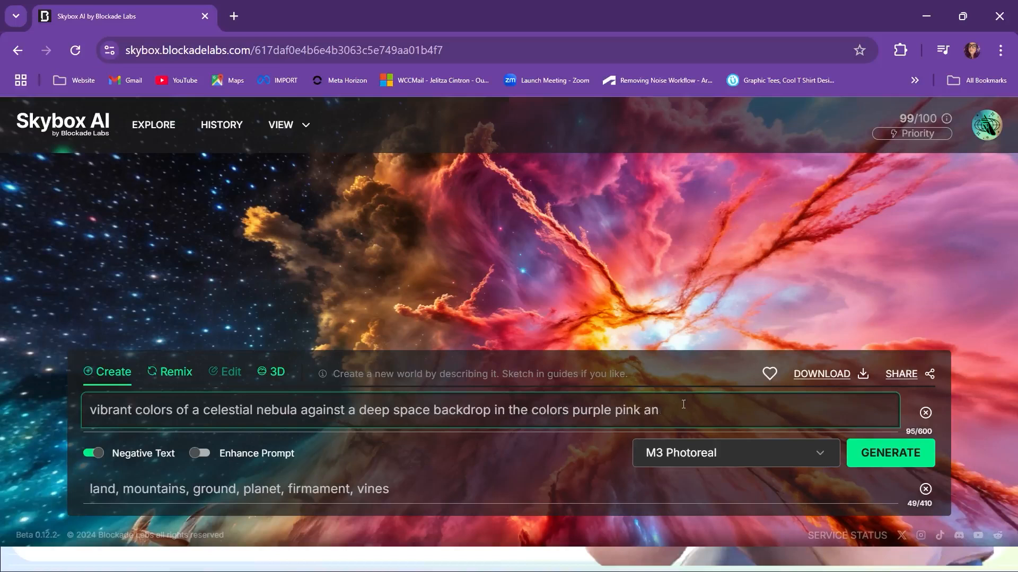
type("d tur")
type("qu")
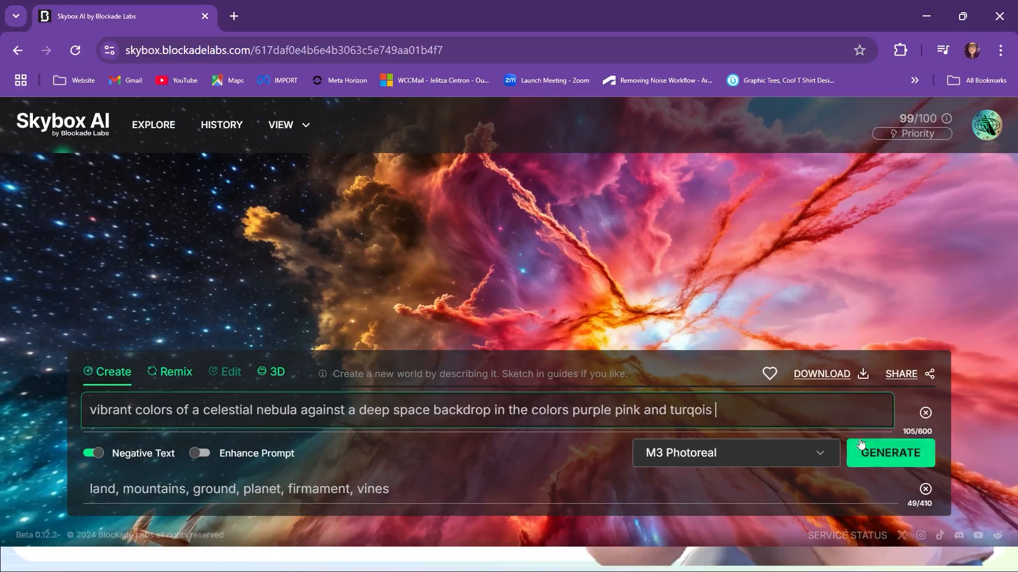
left_click(911, 460)
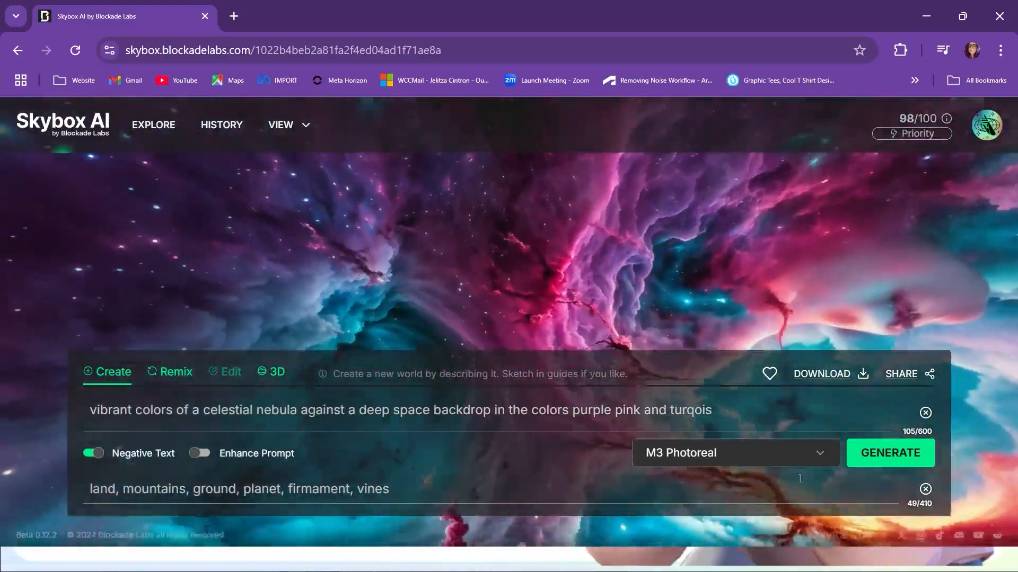
Look around the purple, pink and turquoise nebula and download the skybox as an equirectangular PNG
left_click_drag(800, 479, 859, 370)
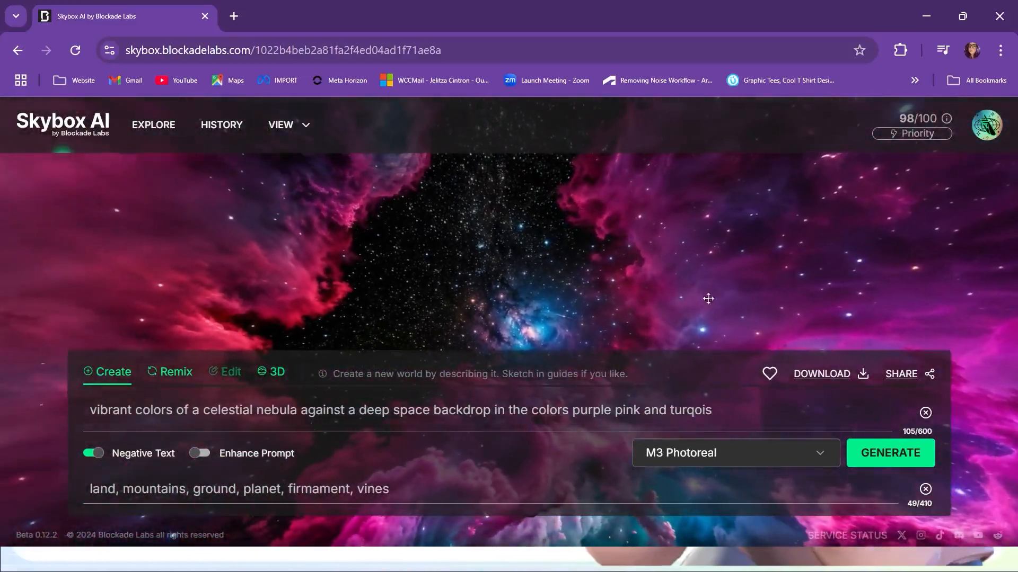
left_click_drag(421, 246, 722, 197)
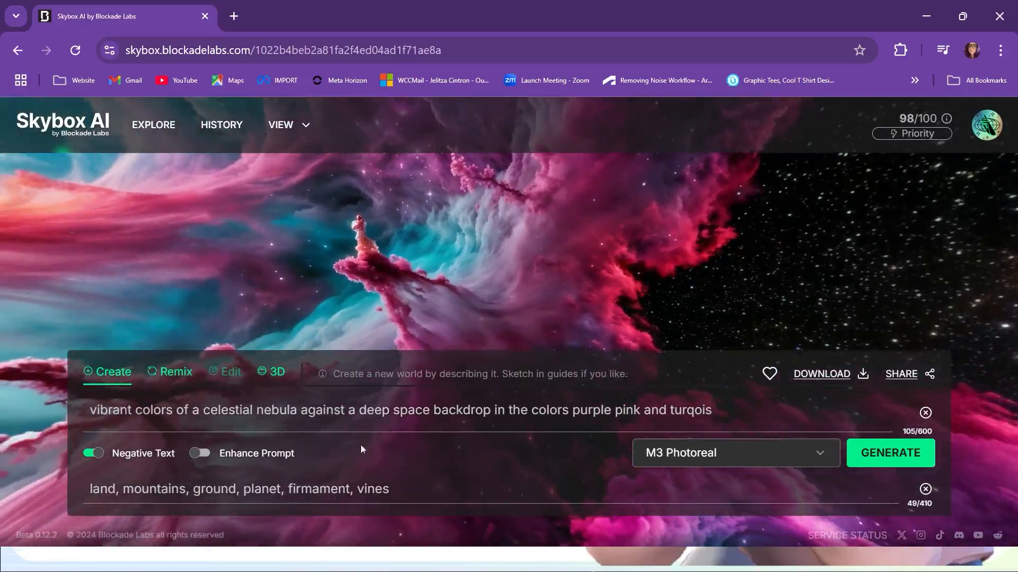
left_click_drag(243, 232, 785, 360)
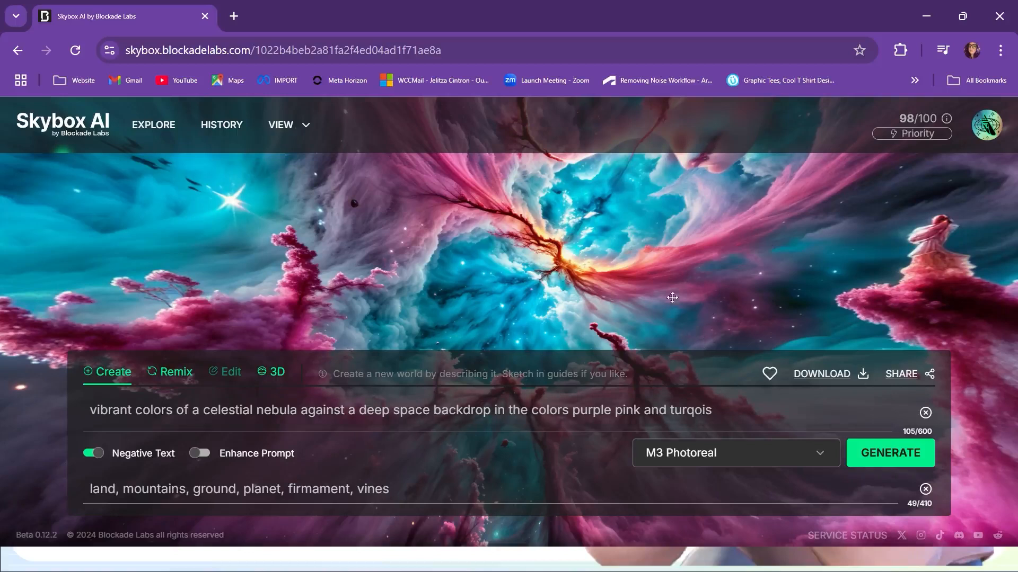
left_click(842, 376)
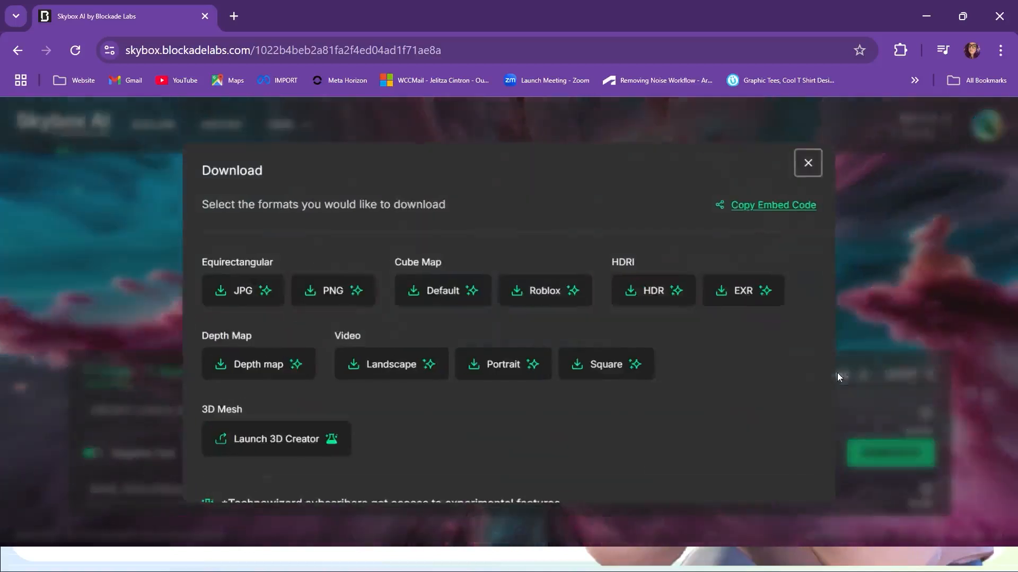
left_click(387, 364)
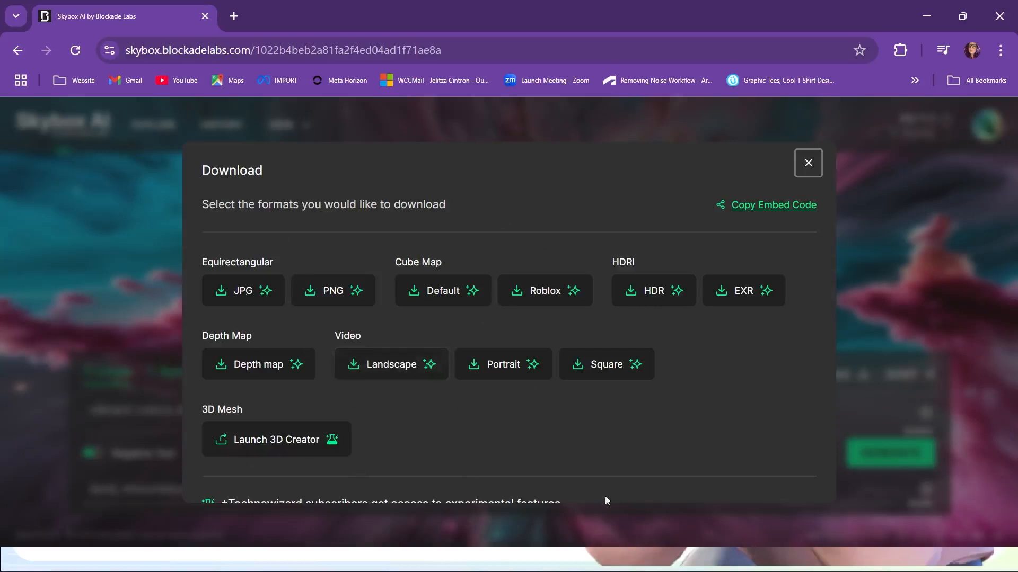
left_click(579, 364)
left_click(328, 292)
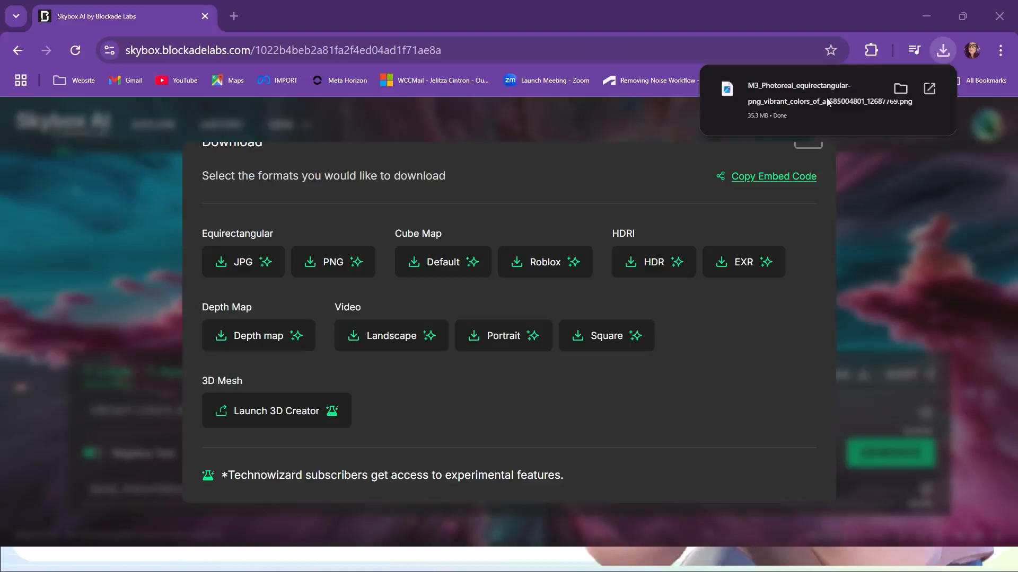
left_click_drag(830, 94, 0, 265)
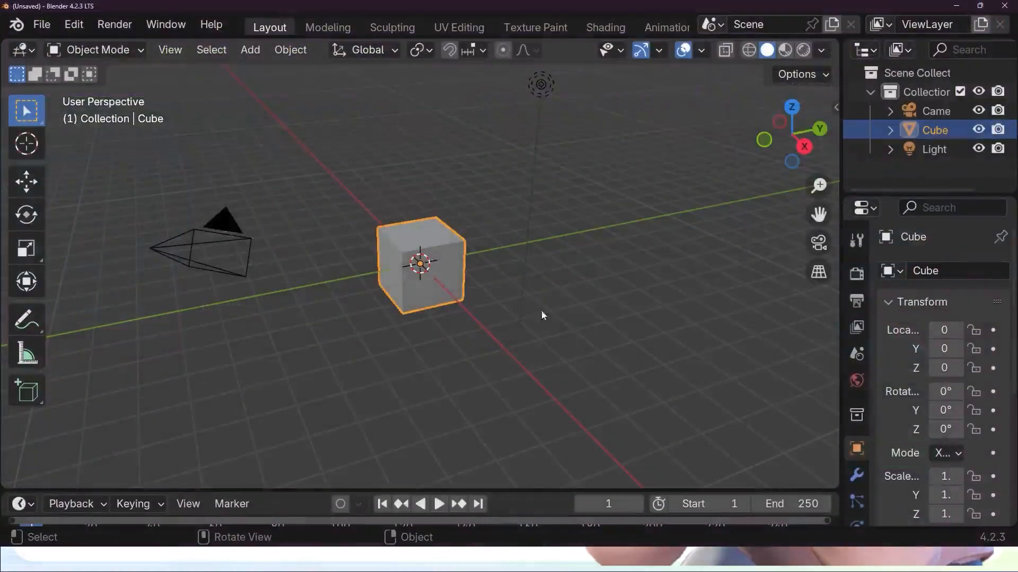
Switch to Blender and delete the default camera, cube and light from the scene
scroll(542, 310, "down", 3)
middle_click_drag(581, 361, 493, 345)
scroll(543, 345, "up", 2)
scroll(535, 342, "down", 5)
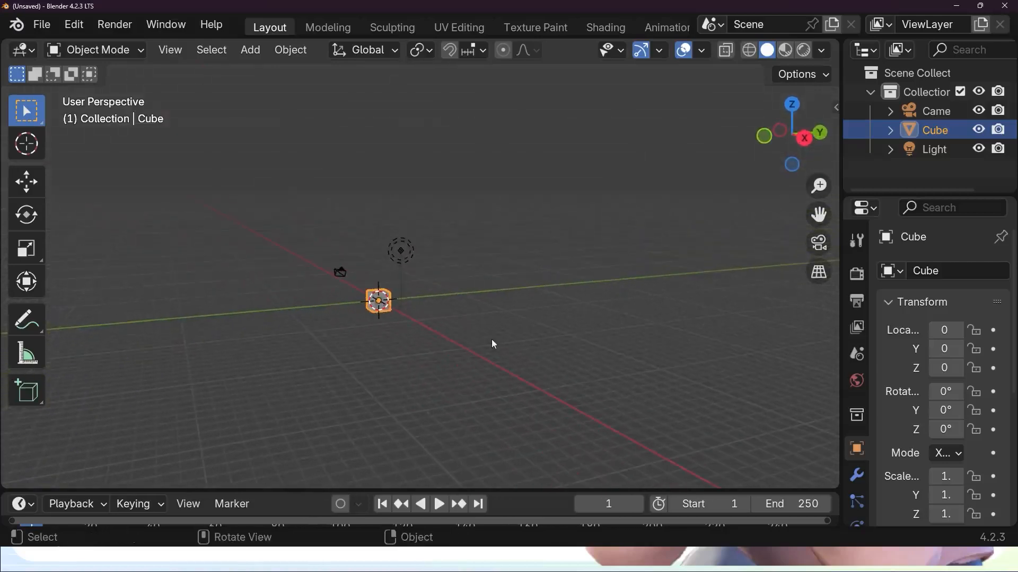
scroll(459, 346, "up", 2)
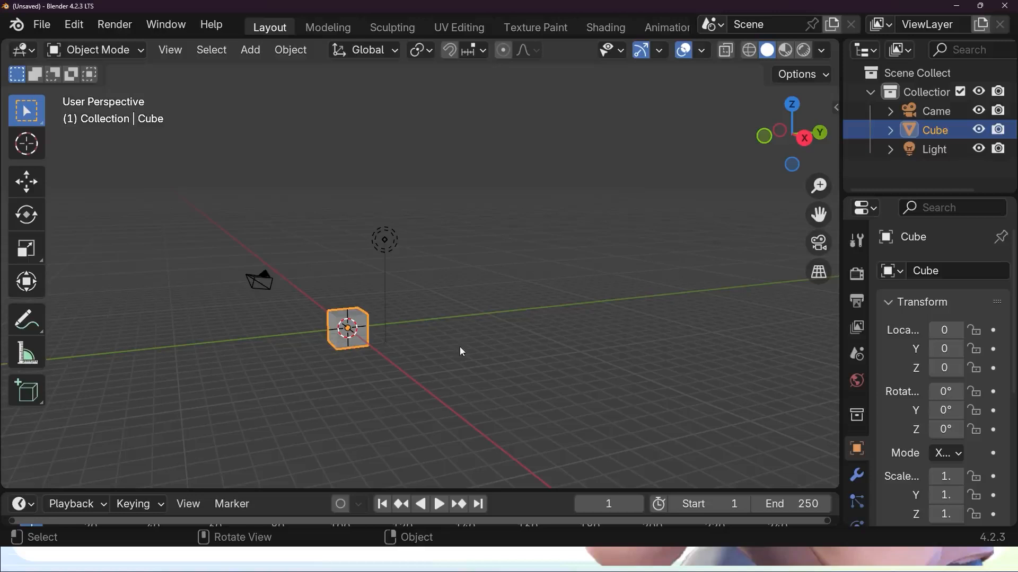
key("a")
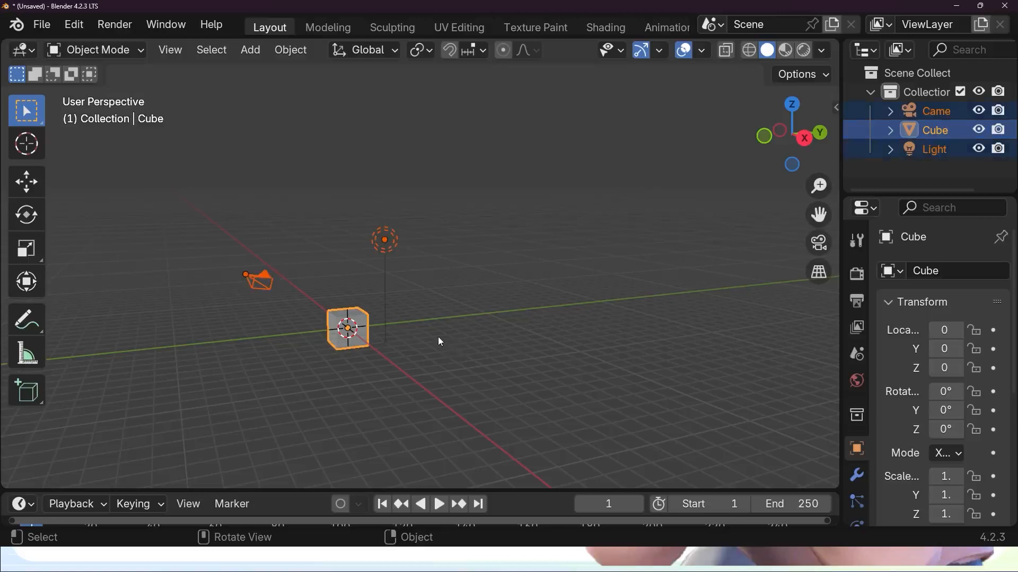
middle_click_drag(440, 342, 558, 363)
middle_click_drag(631, 375, 579, 359, "shift")
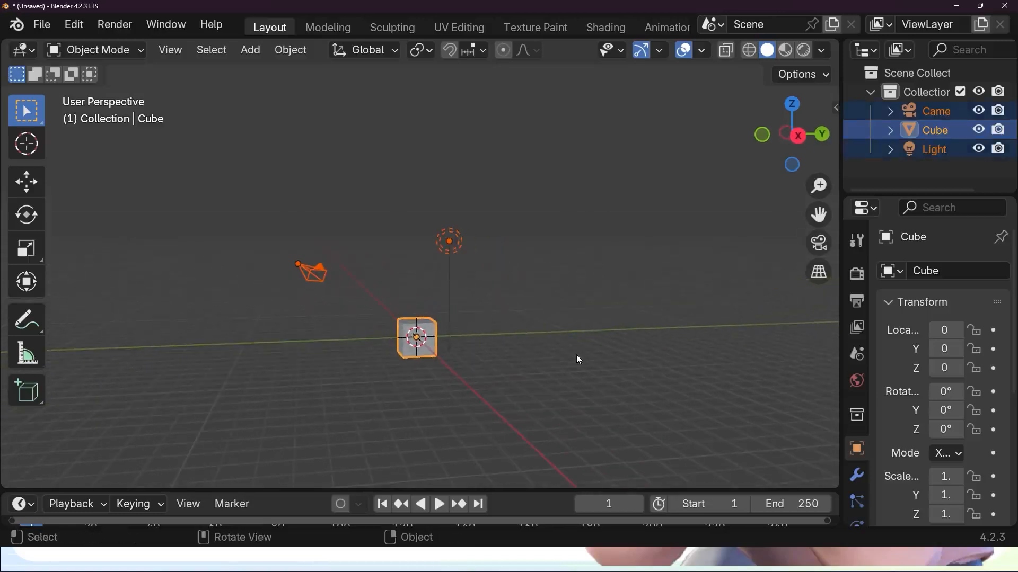
key("x")
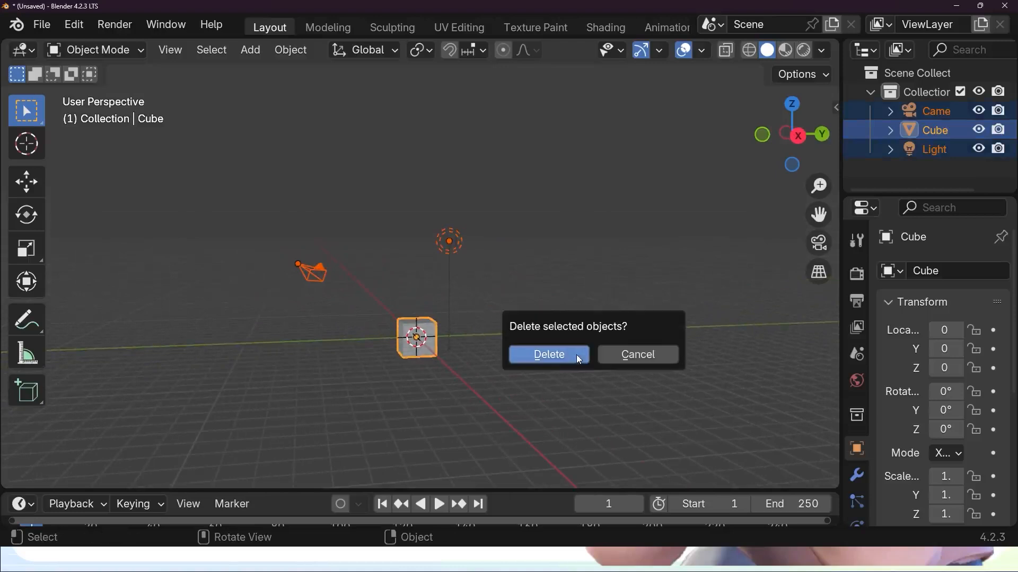
left_click(577, 354)
Add a UV sphere mesh at the world origin with the default settings and frame it in the viewport
middle_click_drag(577, 355, 484, 391)
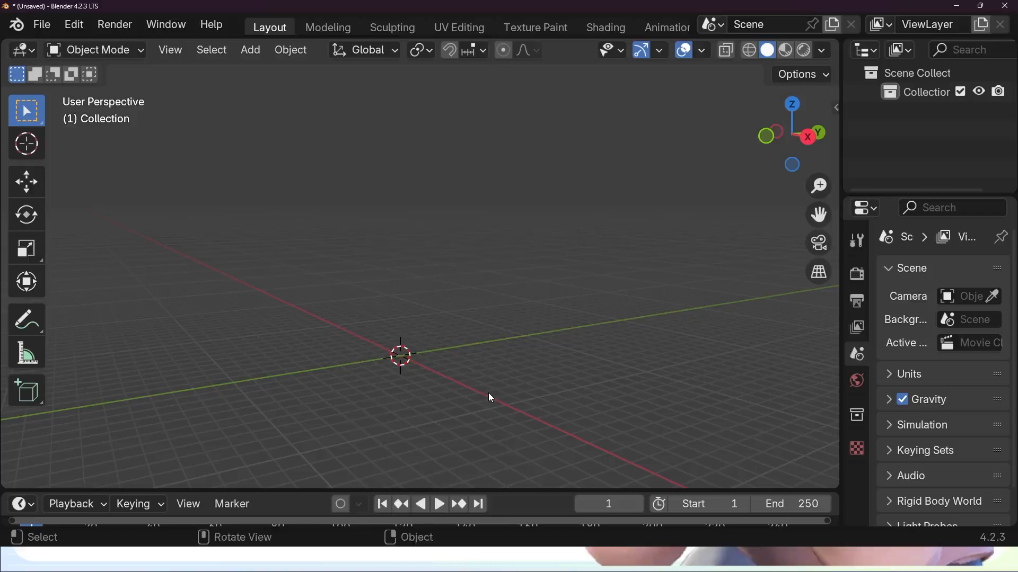
key("shift+a")
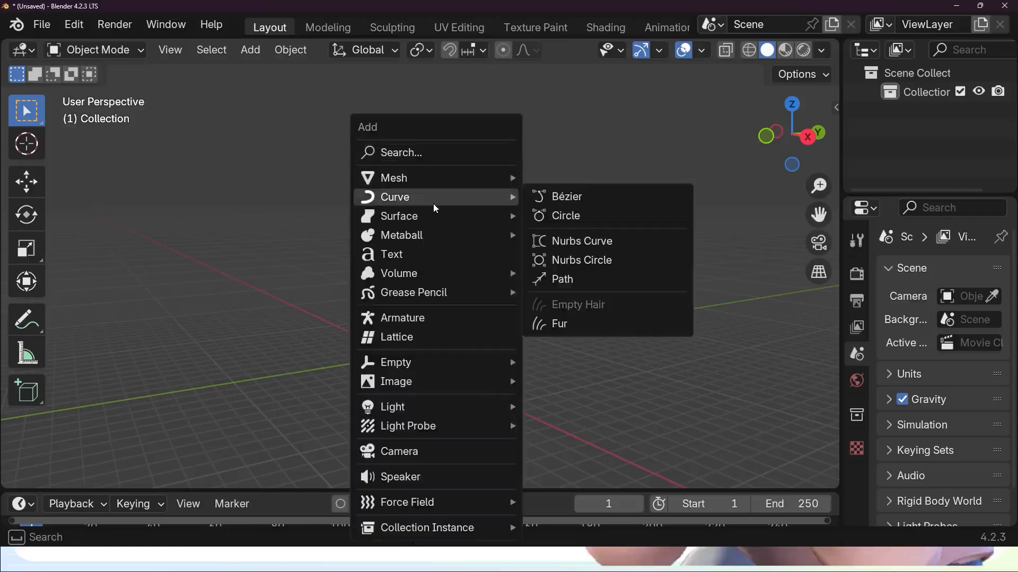
mouse_move(436, 177)
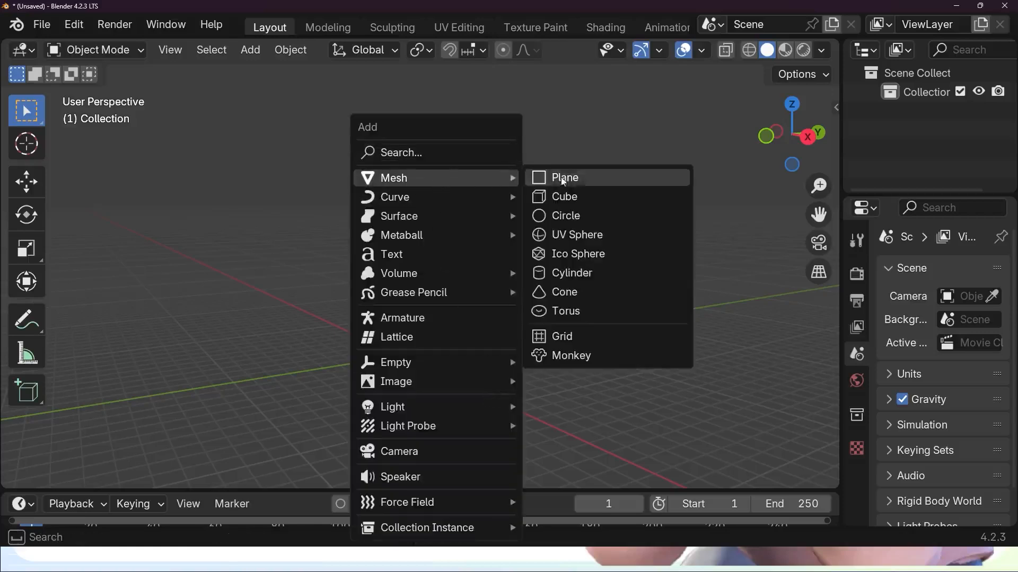
left_click(579, 235)
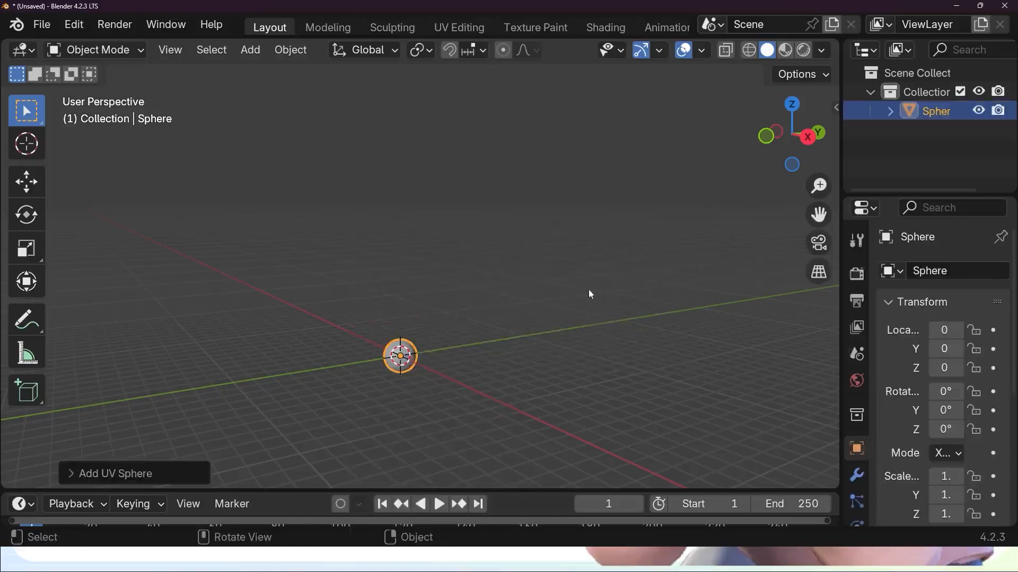
scroll(439, 371, "up", 2)
key("KP_Decimal")
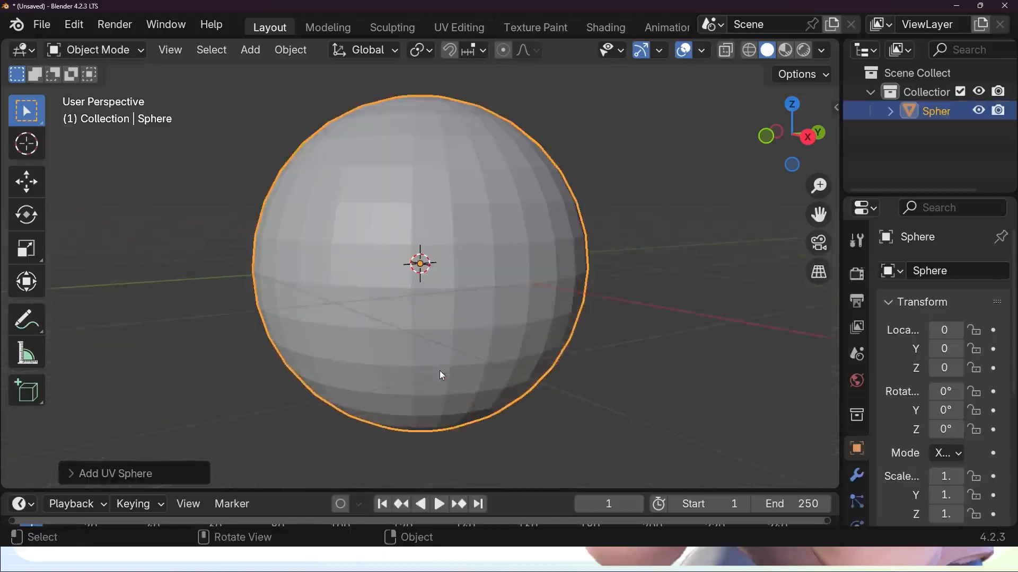
scroll(546, 350, "down", 2)
middle_click_drag(534, 348, 504, 200)
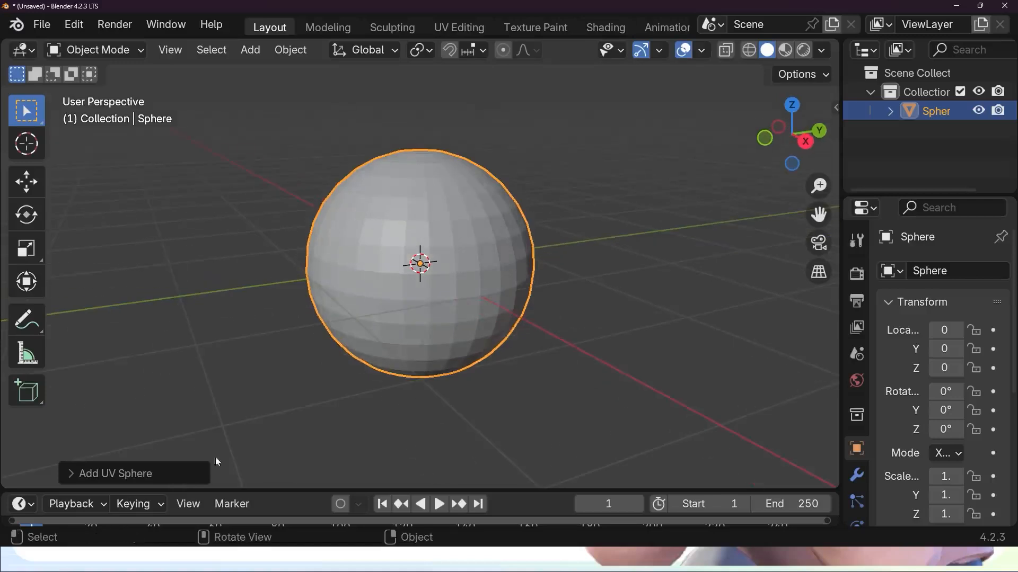
left_click(67, 474)
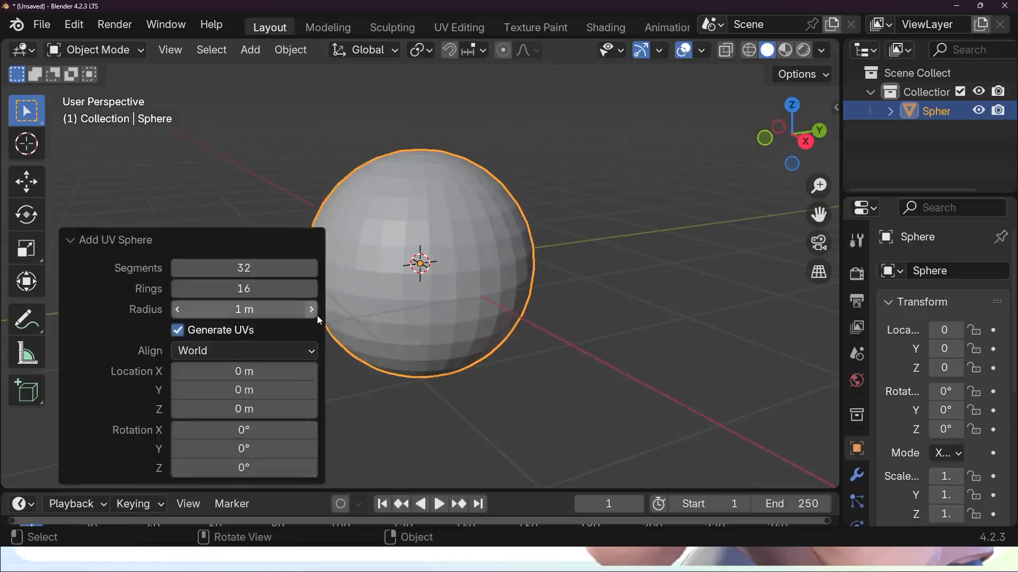
left_click(622, 346)
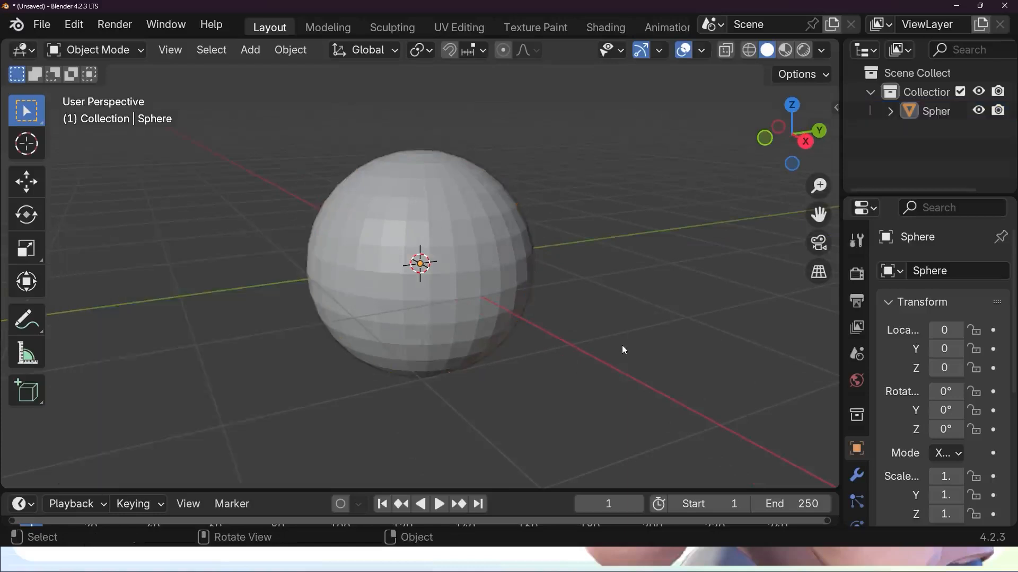
Select the UV sphere and apply Shade Smooth to it
left_click(501, 344)
middle_click_drag(501, 344, 420, 219)
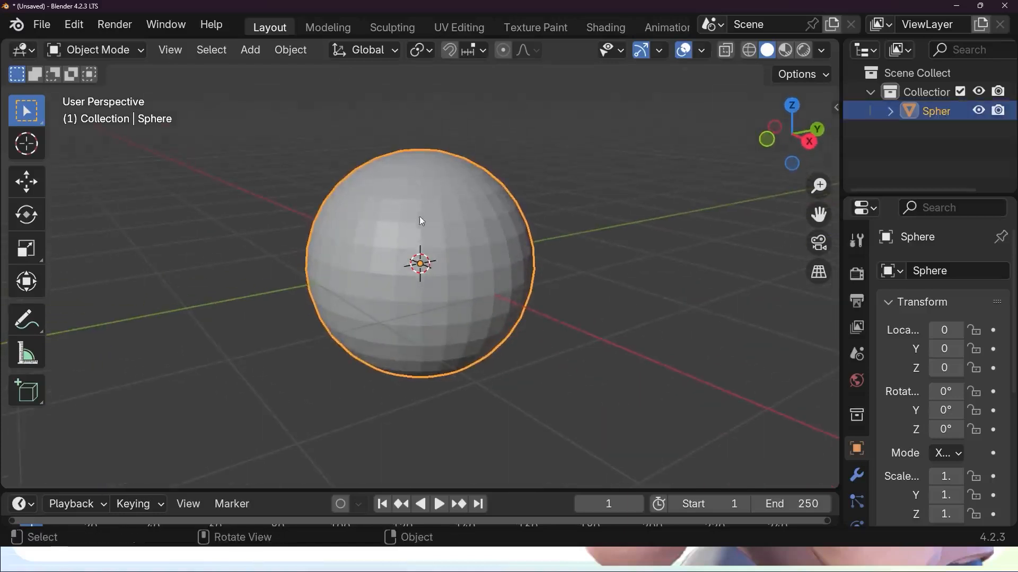
right_click(425, 181)
left_click(377, 181)
middle_click_drag(550, 279, 597, 313)
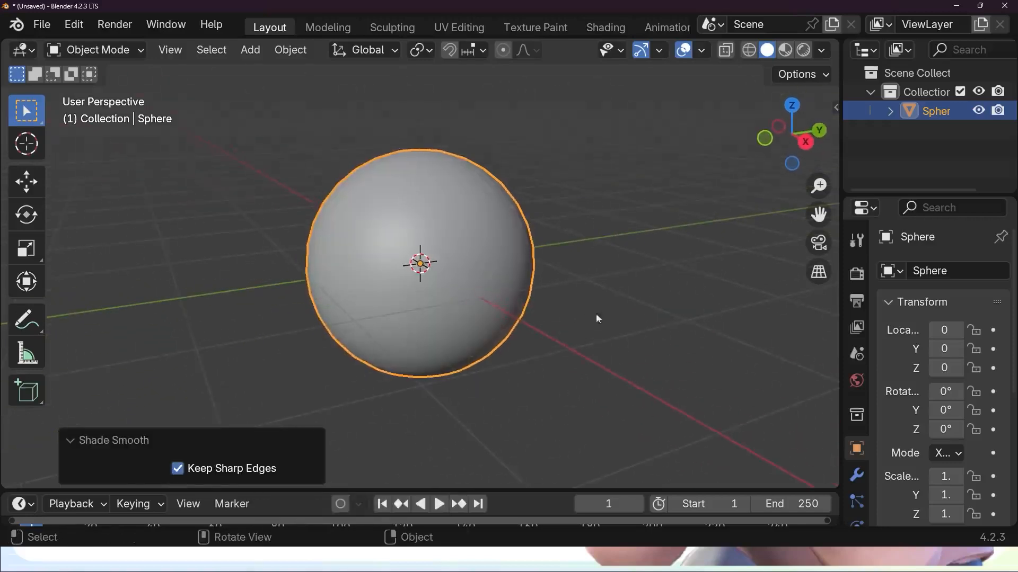
Turn on the Face Orientation viewport overlay to check which way the sphere's faces point
scroll(604, 275, "down", 2)
middle_click_drag(619, 237, 598, 270)
scroll(597, 259, "up", 2)
scroll(606, 264, "up", 3)
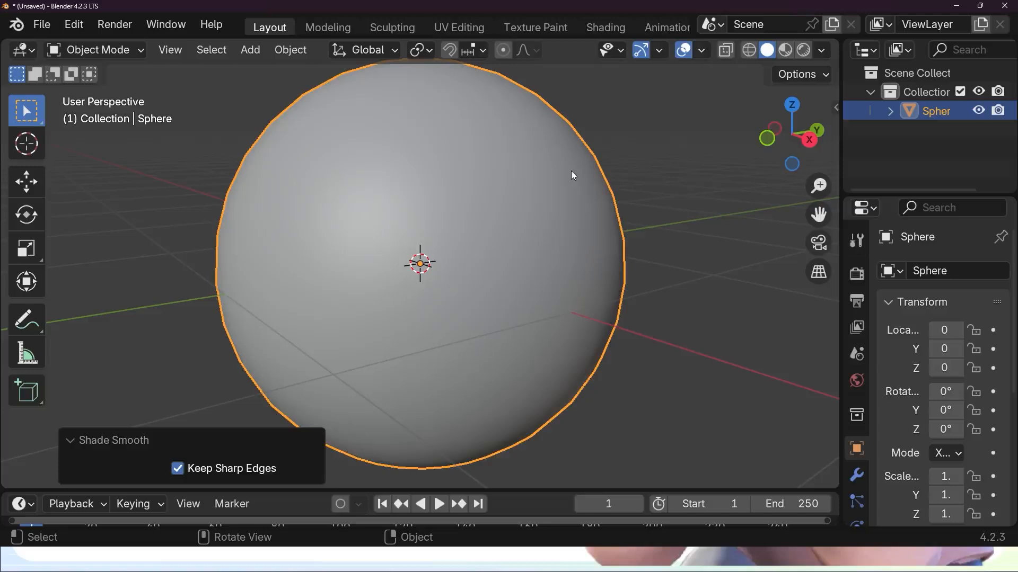
middle_click_drag(624, 199, 648, 200)
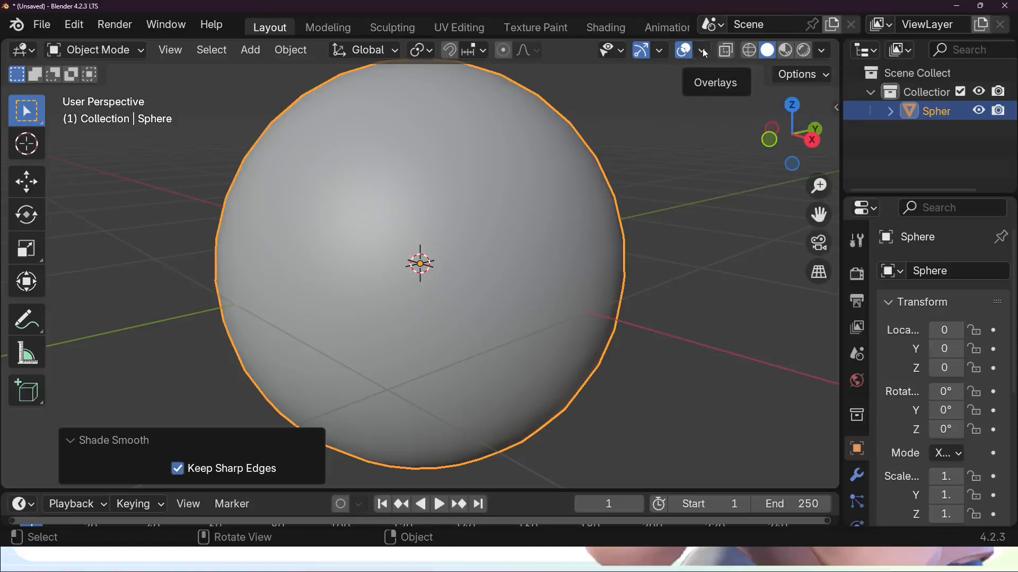
left_click(703, 51)
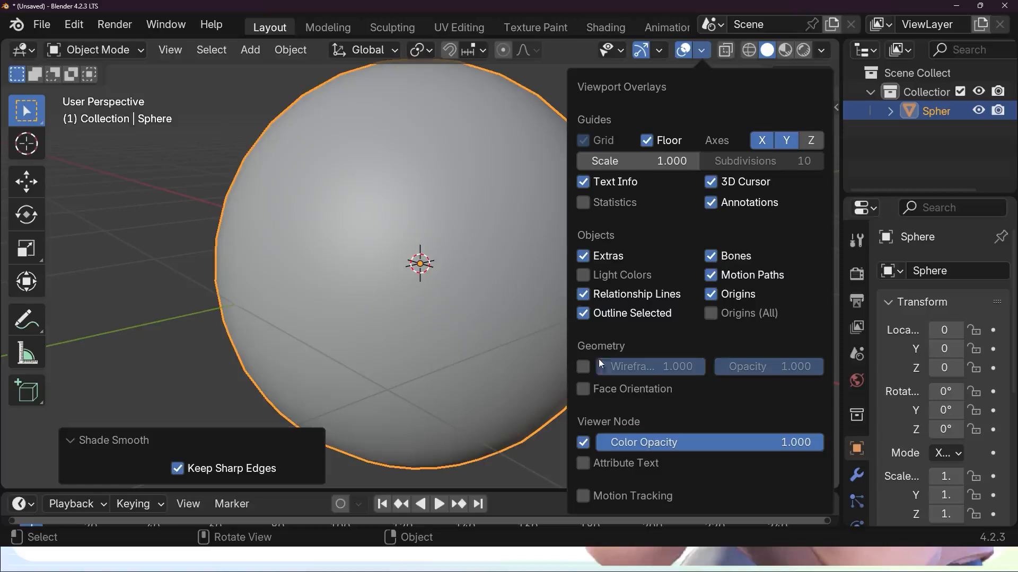
left_click(587, 387)
scroll(477, 340, "down", 1)
middle_click_drag(547, 337, 528, 323)
scroll(552, 316, "up", 1)
scroll(529, 313, "down", 2)
scroll(529, 334, "up", 1)
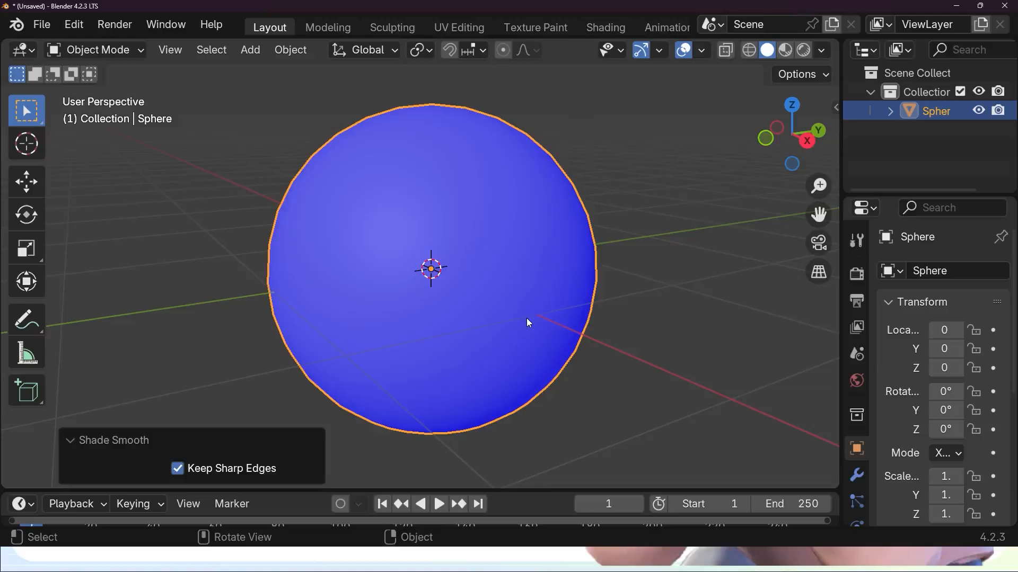
Flip the normals of all the sphere's faces in Edit Mode so they point inward, and return to Object Mode
key("Tab")
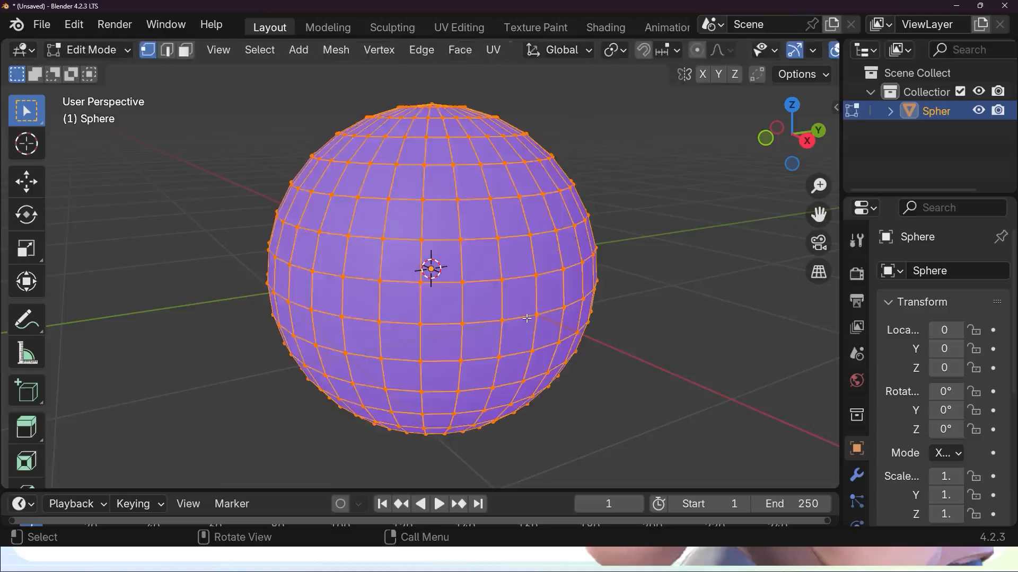
left_click(185, 50)
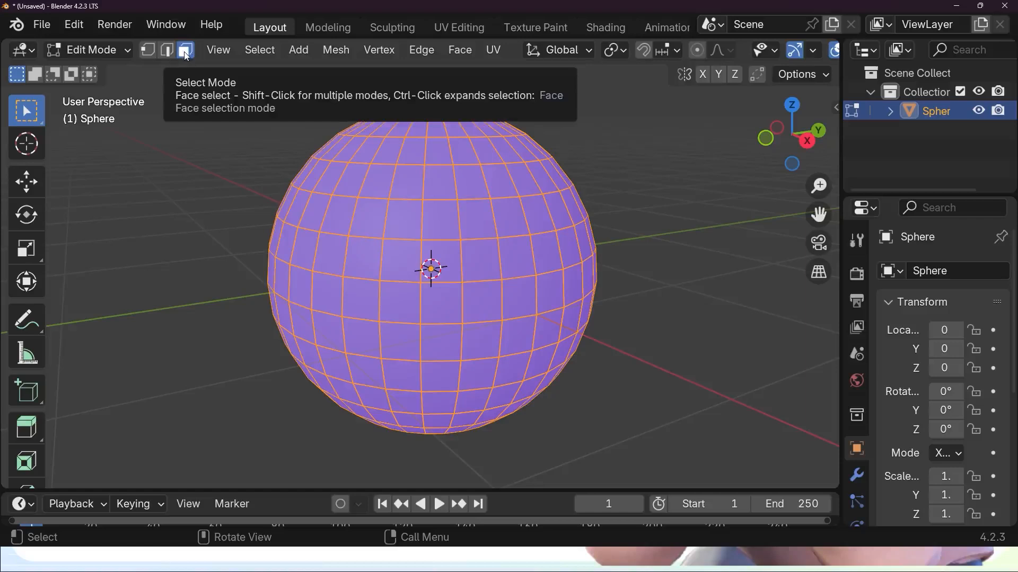
middle_click_drag(673, 264, 640, 296)
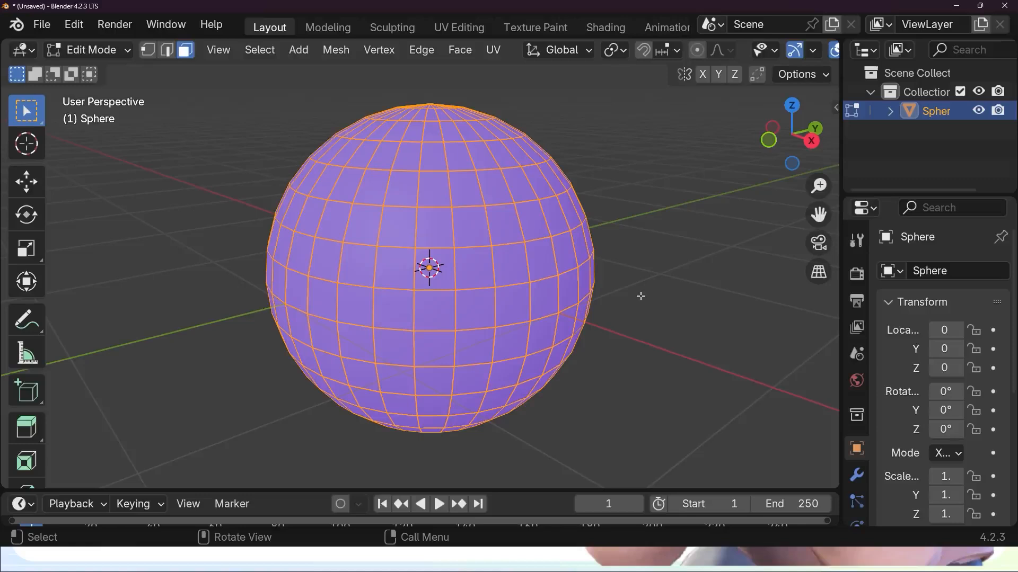
key("alt")
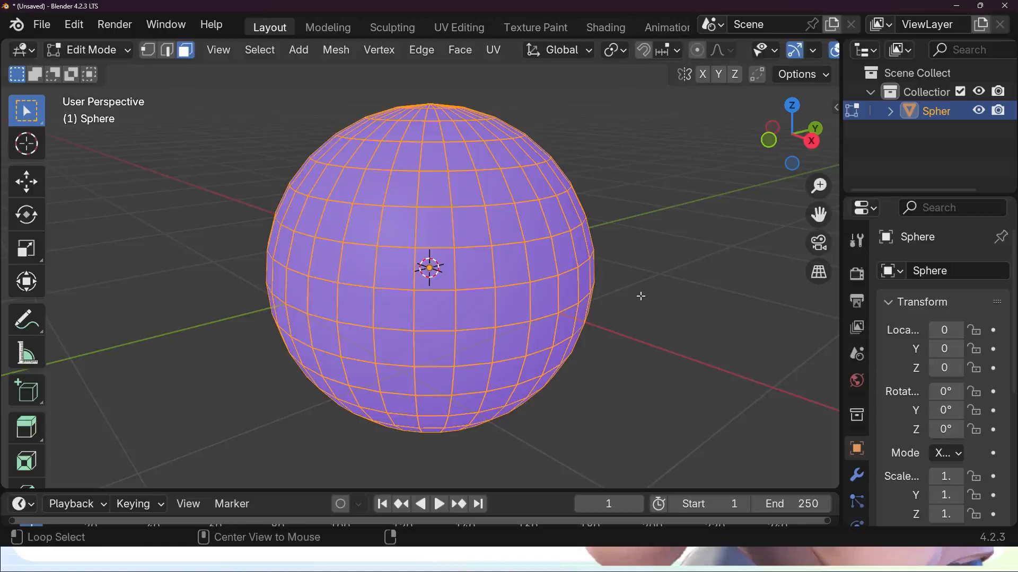
key("alt+n")
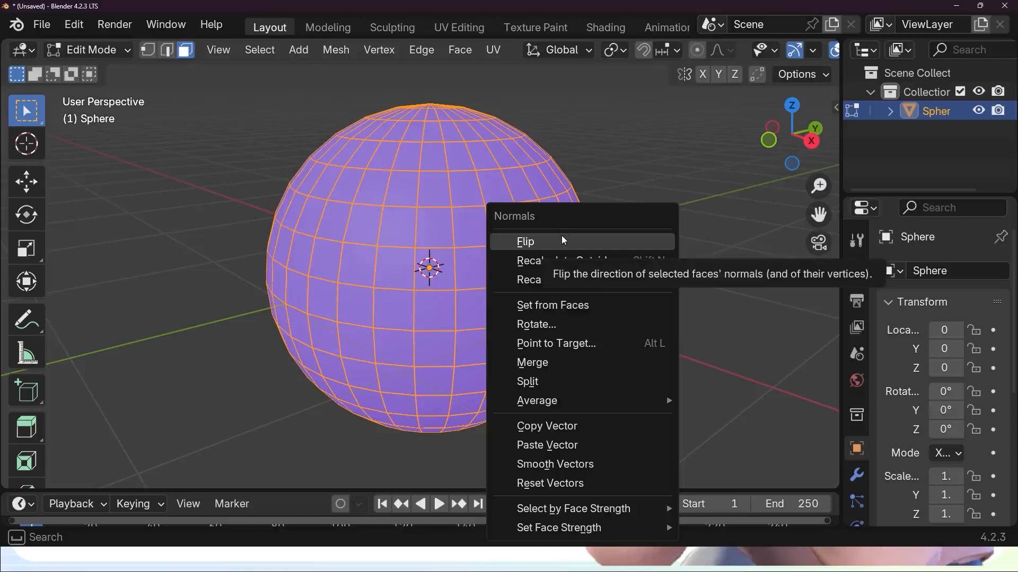
left_click(533, 243)
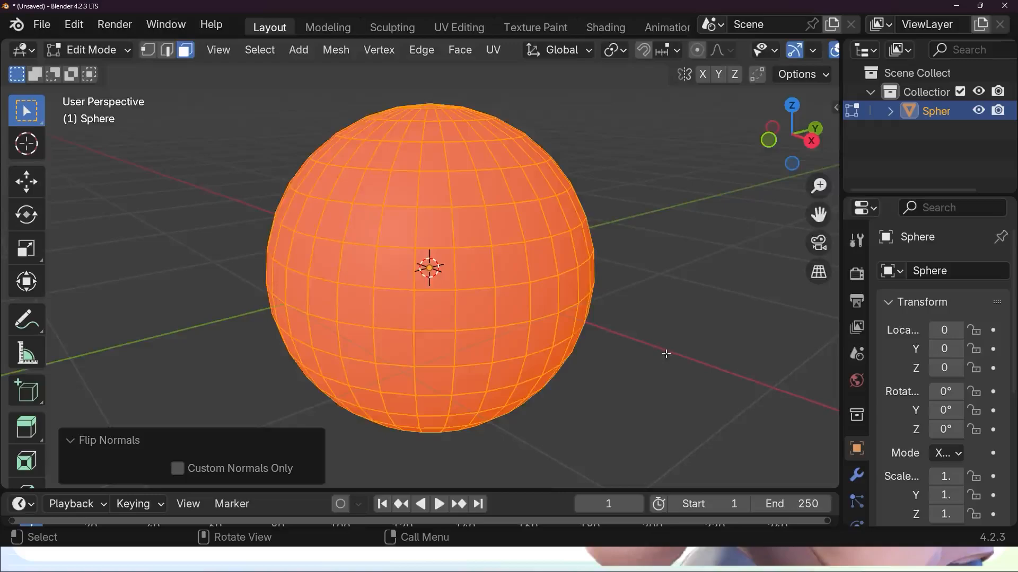
scroll(665, 354, "up", 10)
scroll(666, 356, "up", 3)
mouse_move(665, 356)
middle_mouse_down()
mouse_move(737, 332)
mouse_move(785, 382)
mouse_move(3, 366)
mouse_move(575, 326)
mouse_move(693, 382)
mouse_move(647, 366)
mouse_move(677, 356)
middle_mouse_up()
scroll(677, 356, "down", 6)
middle_click_drag(585, 301, 566, 345)
scroll(614, 313, "down", 3)
middle_click_drag(614, 313, 424, 394)
key("Tab")
scroll(570, 320, "up", 3)
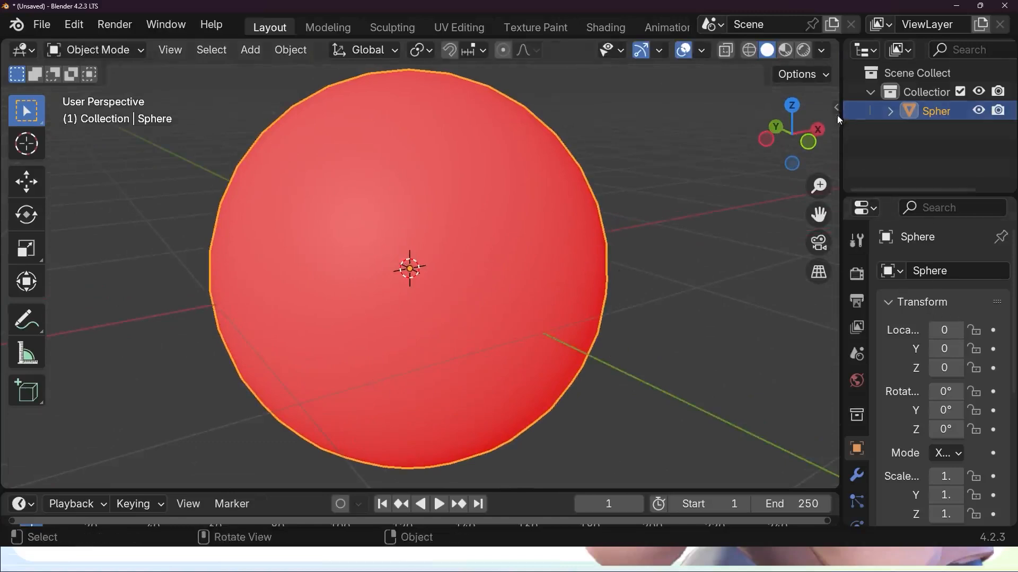
Widen the properties area, create a new material on the sphere and name it Starry
left_click_drag(844, 123, 579, 397)
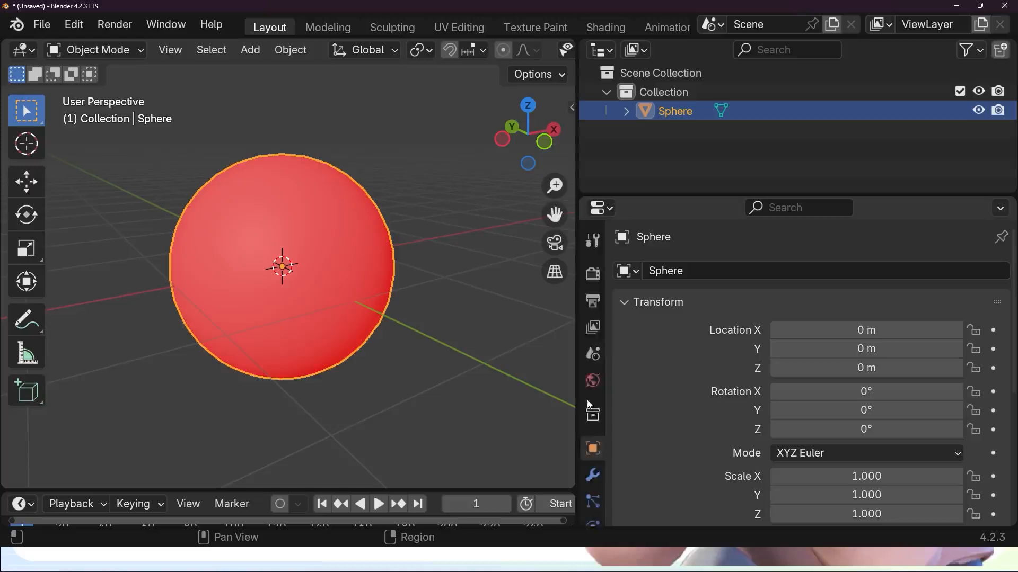
scroll(591, 424, "down", 5)
left_click(594, 470)
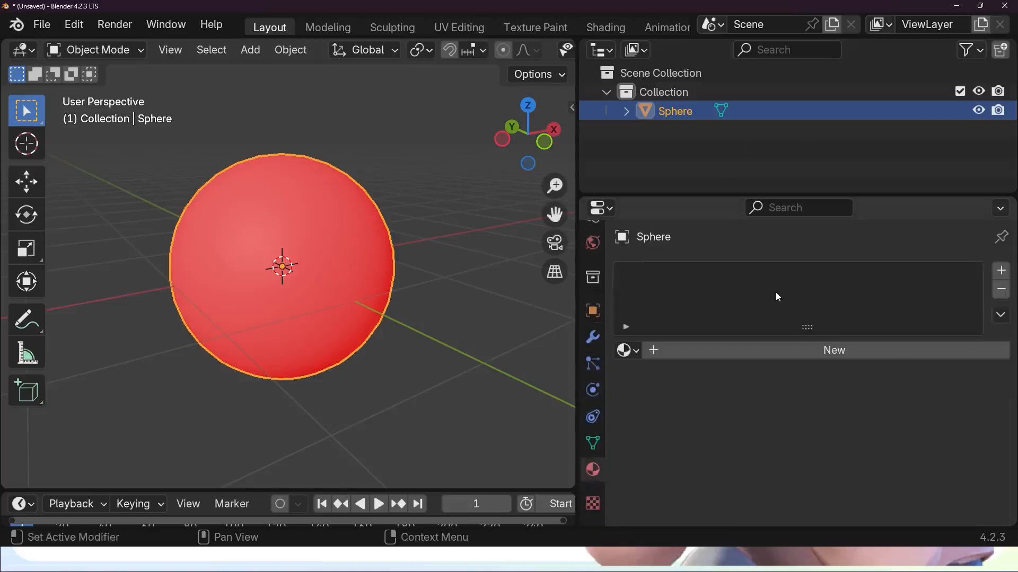
left_click(733, 352)
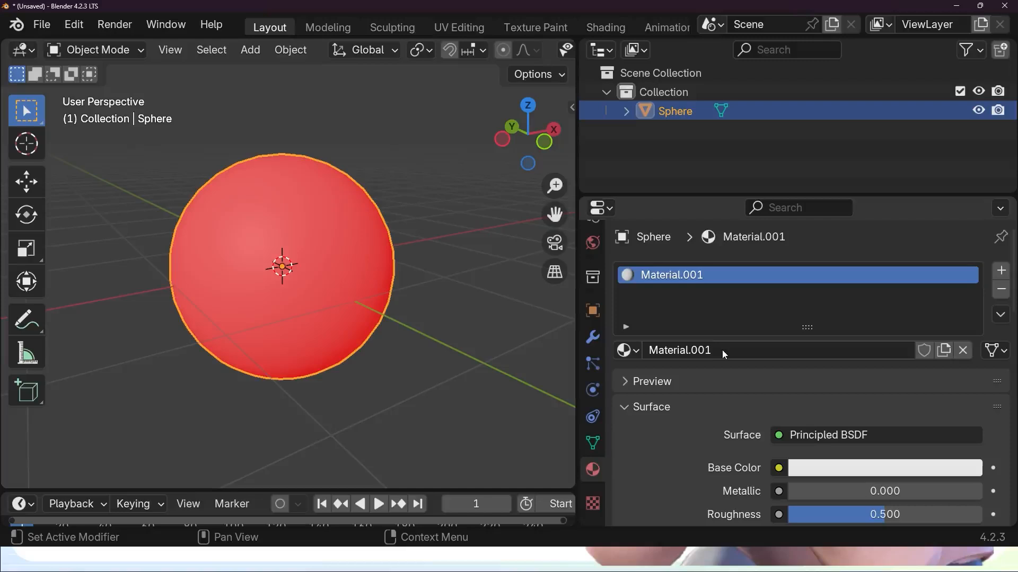
left_click(722, 350)
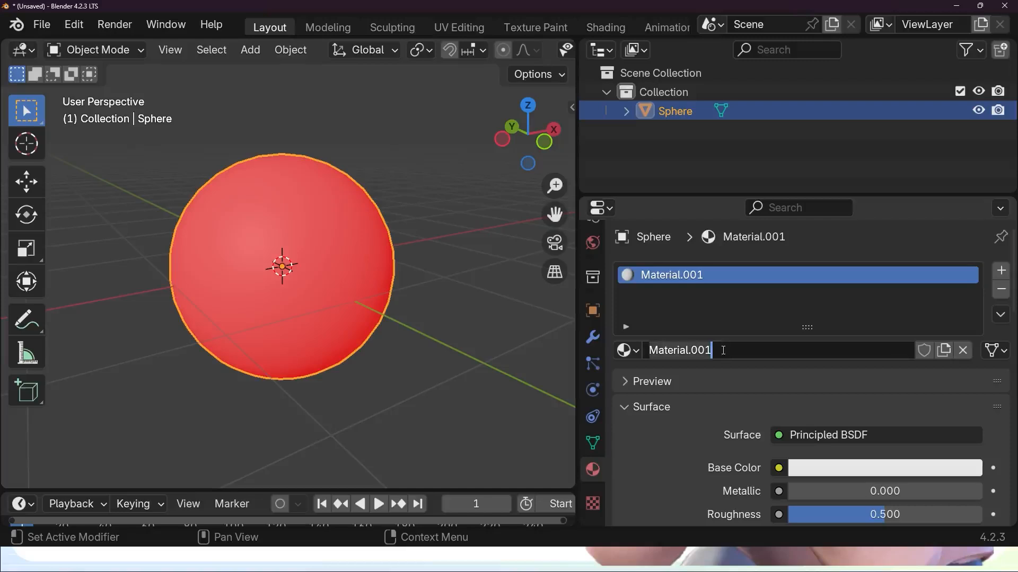
type("Starry")
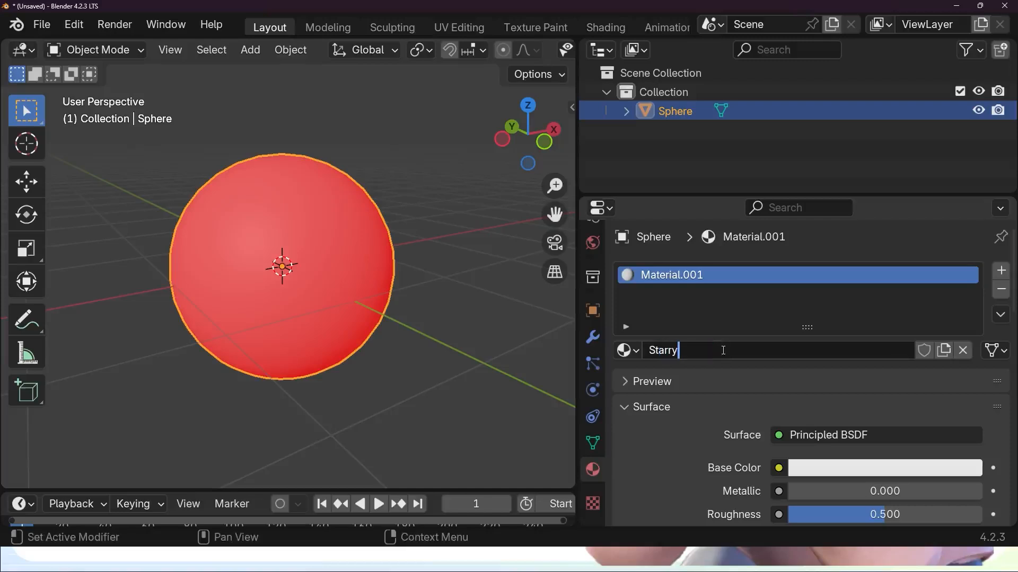
key("Return")
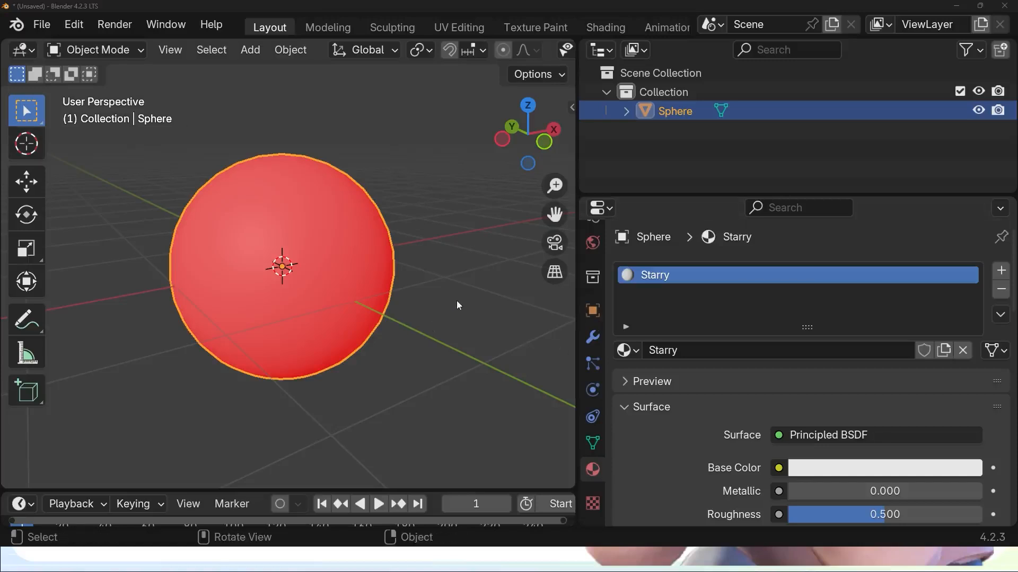
Use an Image Texture for the Starry material's base color, loading Starry_BR.png from the SpaceGlitters Awesome SkyBox Demo's folder on the Desktop
left_click(779, 469)
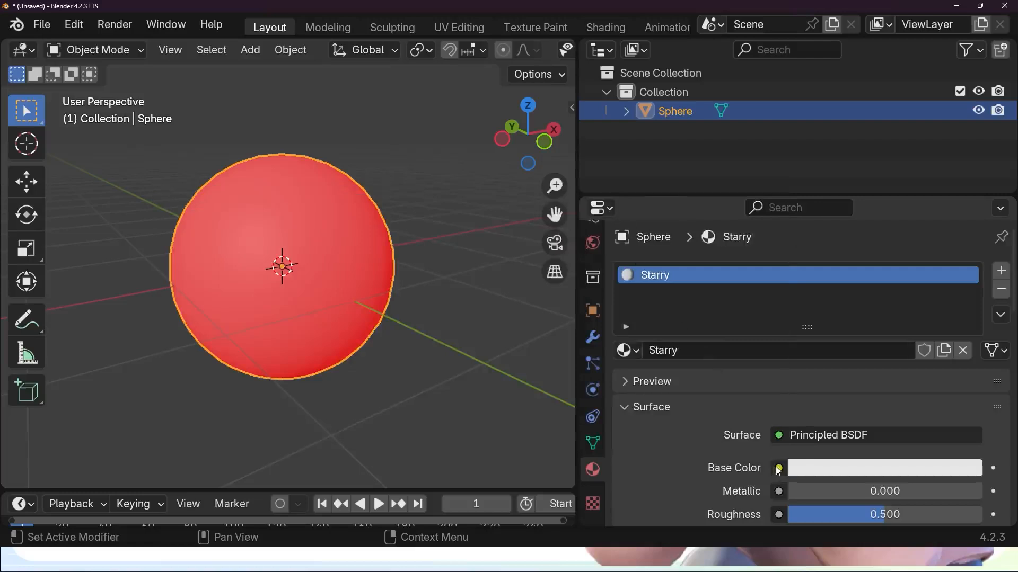
left_click(778, 468)
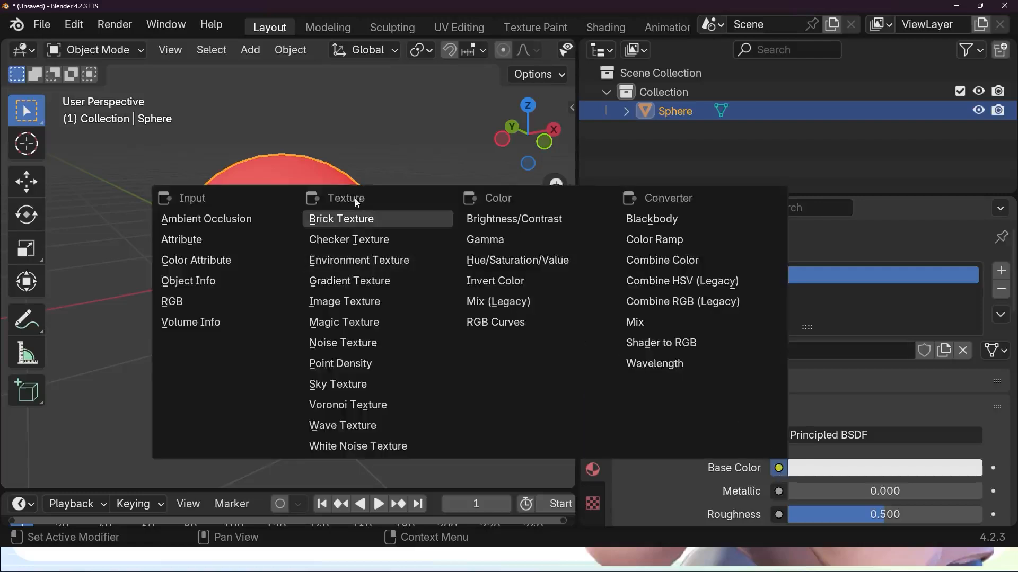
left_click(348, 303)
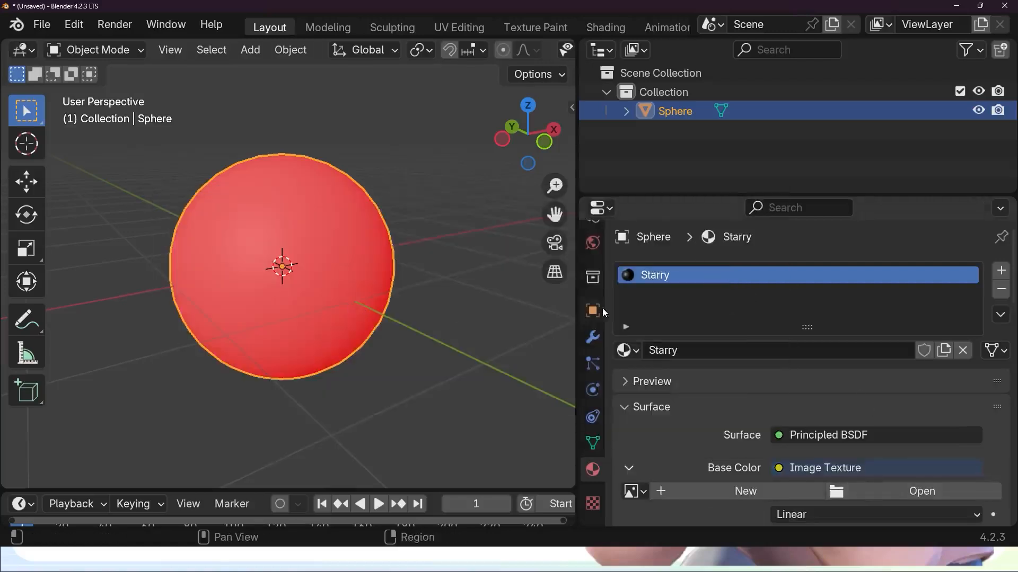
left_click(919, 493)
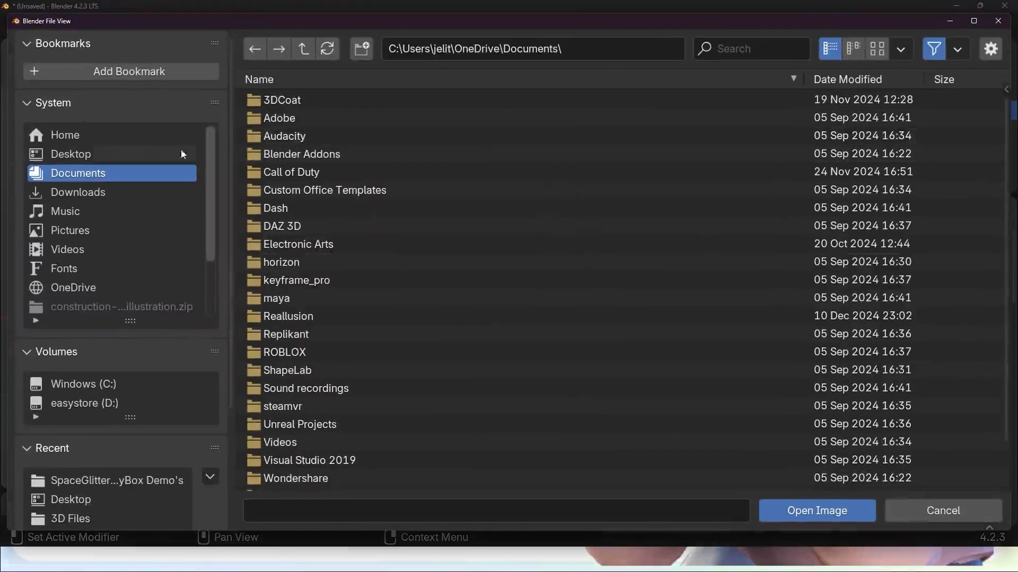
left_click(181, 153)
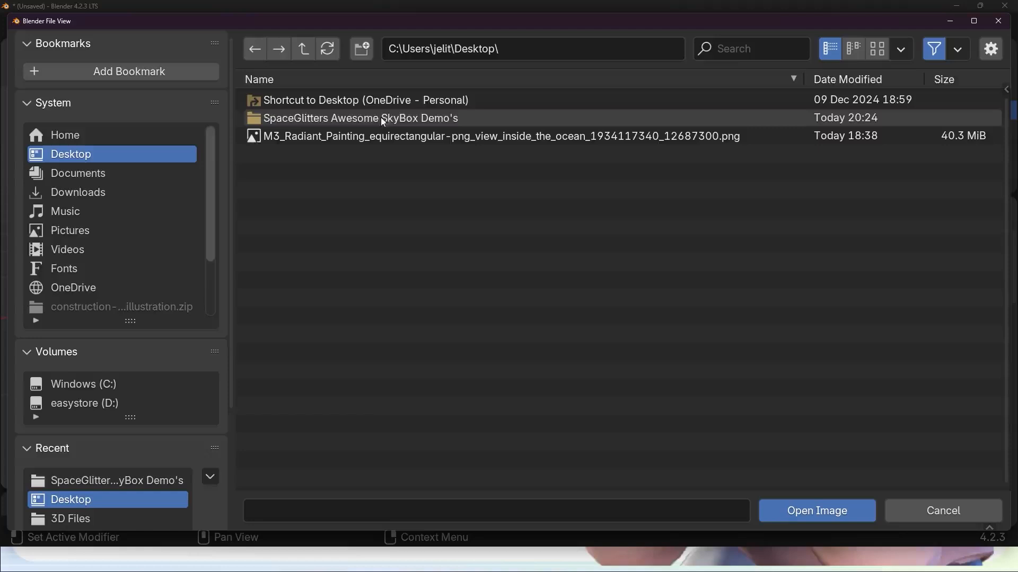
double_click(301, 120)
left_click(300, 121)
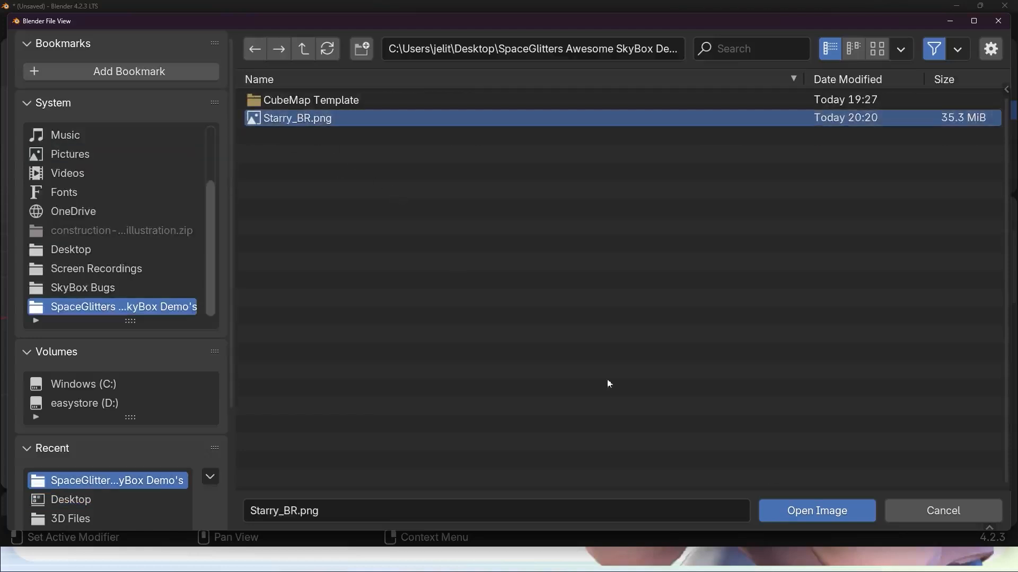
left_click(812, 511)
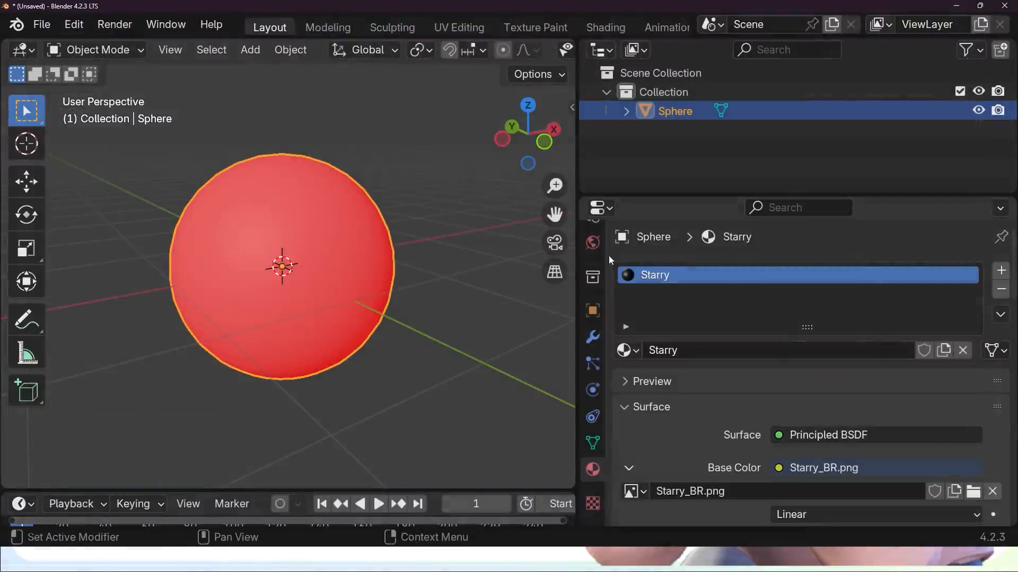
Enlarge the viewport, turn off the Face Orientation overlay and display the sphere in Material Preview shading
left_click_drag(576, 201, 957, 195)
middle_click_drag(742, 339, 717, 343)
mouse_move(708, 191)
middle_mouse_down()
mouse_move(675, 218)
mouse_move(706, 157)
mouse_move(724, 188)
middle_mouse_up()
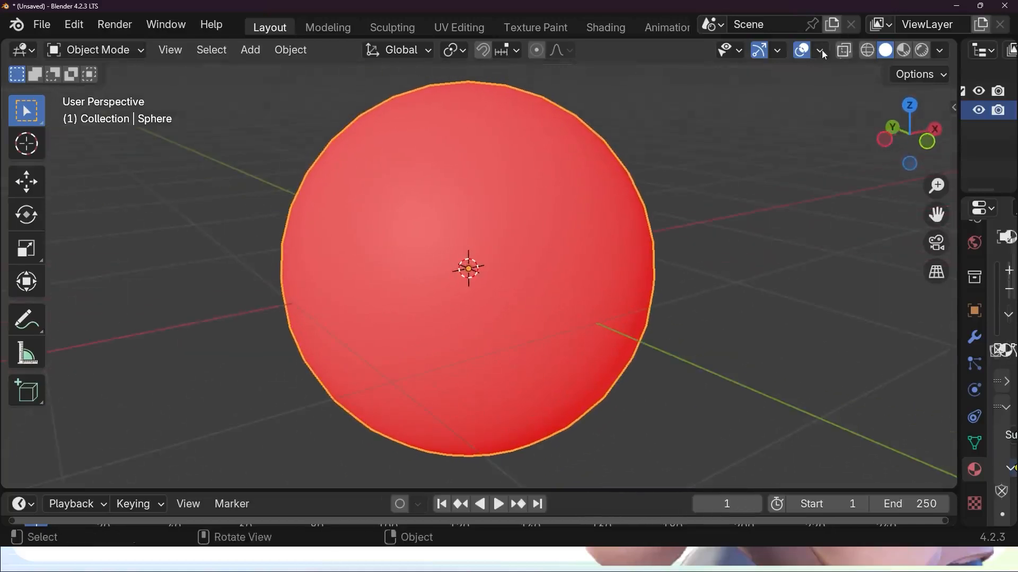
left_click(822, 52)
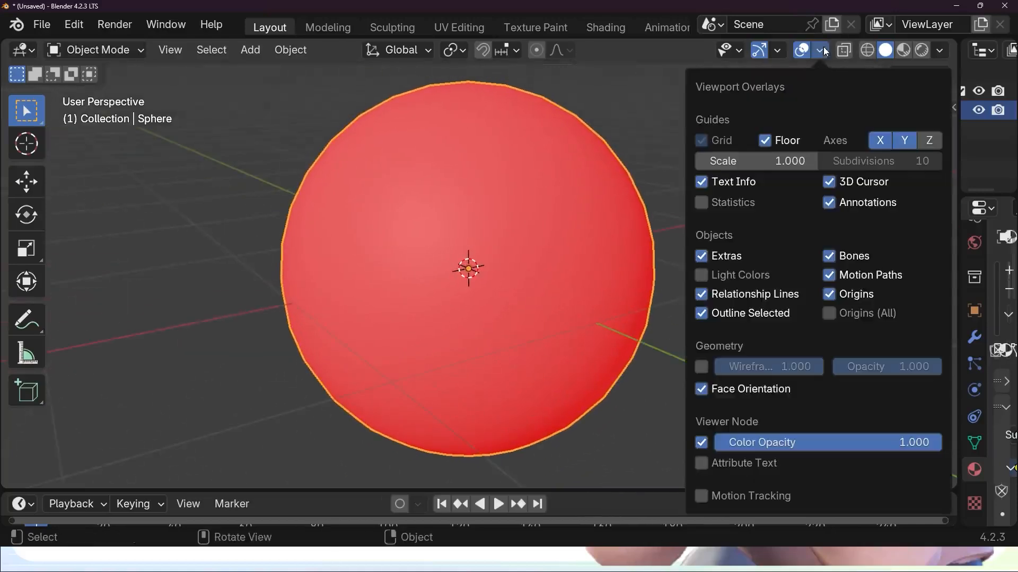
left_click(702, 390)
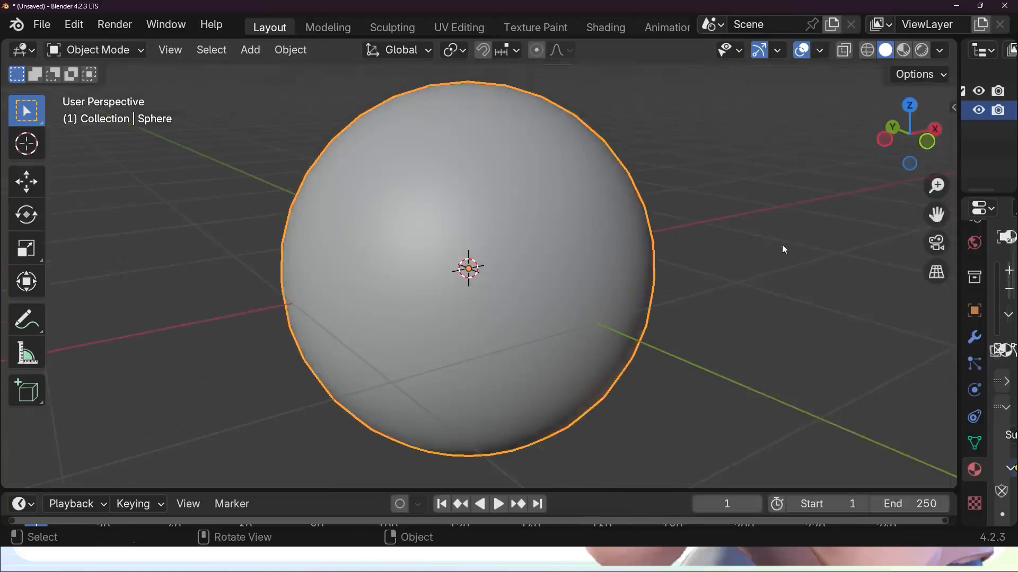
left_click(905, 51)
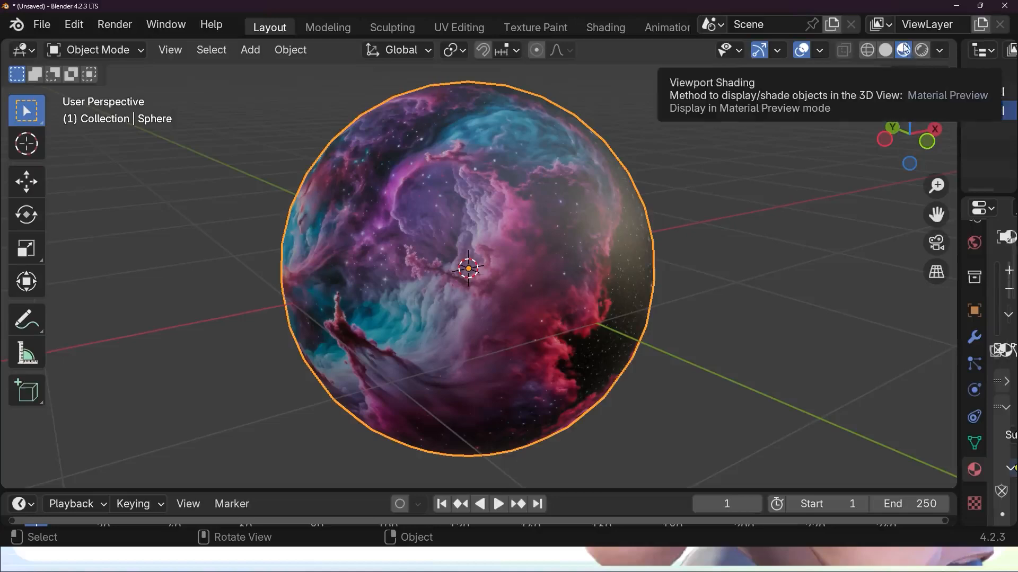
Examine the nebula texture from inside and outside the sphere, including the area around its top pole
scroll(789, 211, "up", 4)
middle_click_drag(790, 209, 481, 52)
left_click(482, 51)
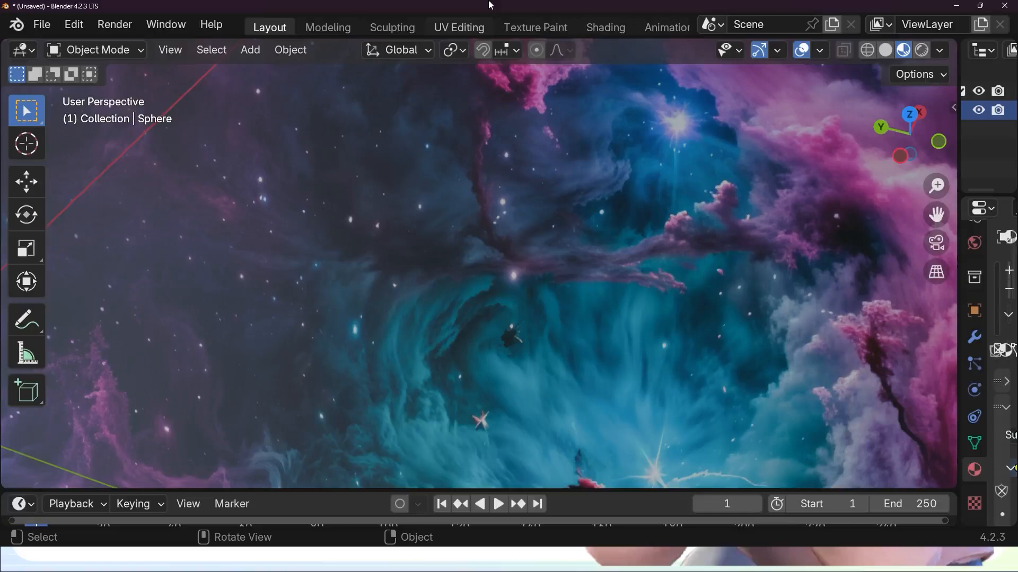
scroll(502, 167, "down", 8)
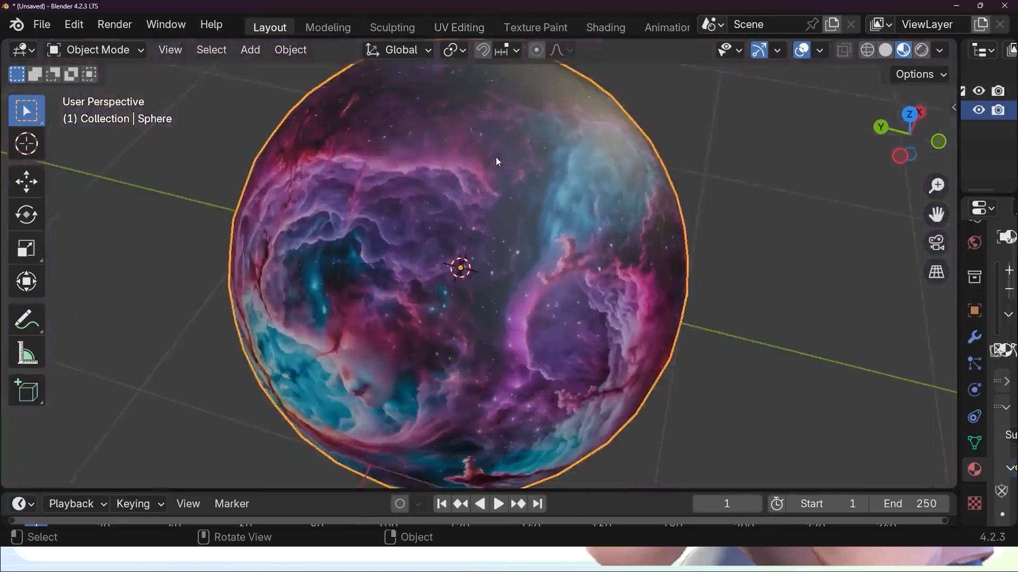
middle_click_drag(497, 161, 495, 241)
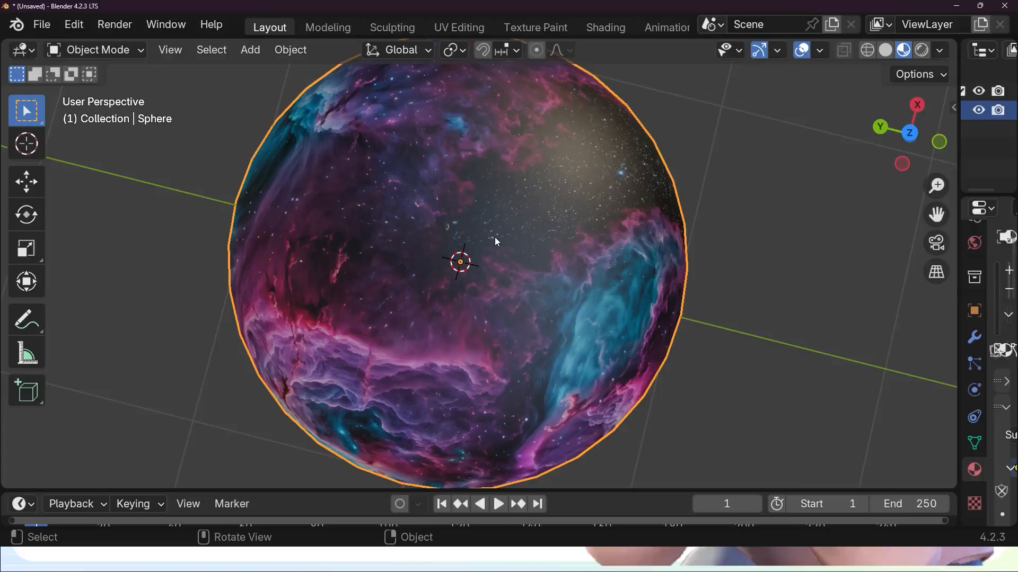
scroll(530, 238, "up", 5)
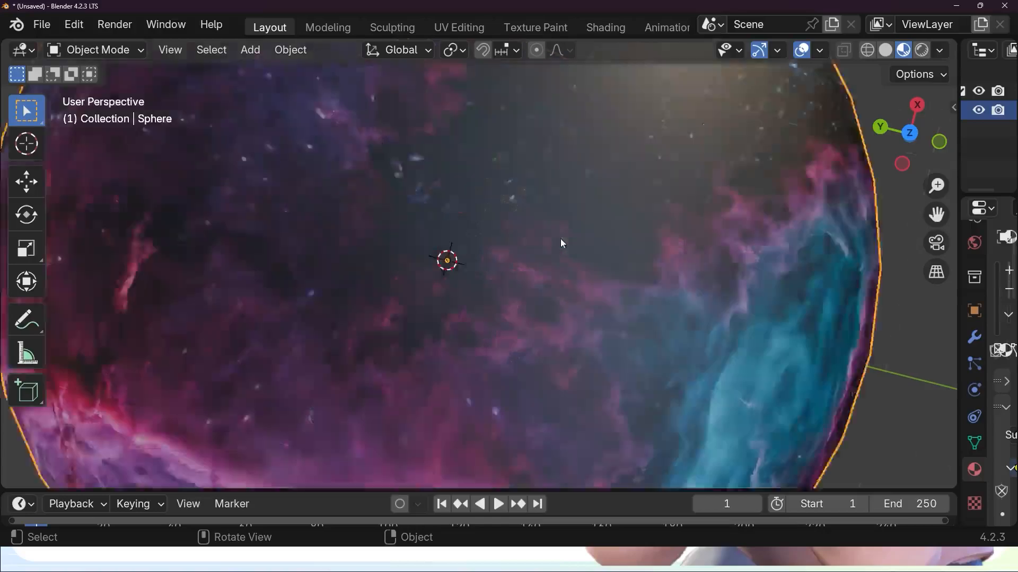
middle_click_drag(560, 239, 503, 328)
scroll(543, 243, "down", 6)
scroll(561, 177, "up", 2)
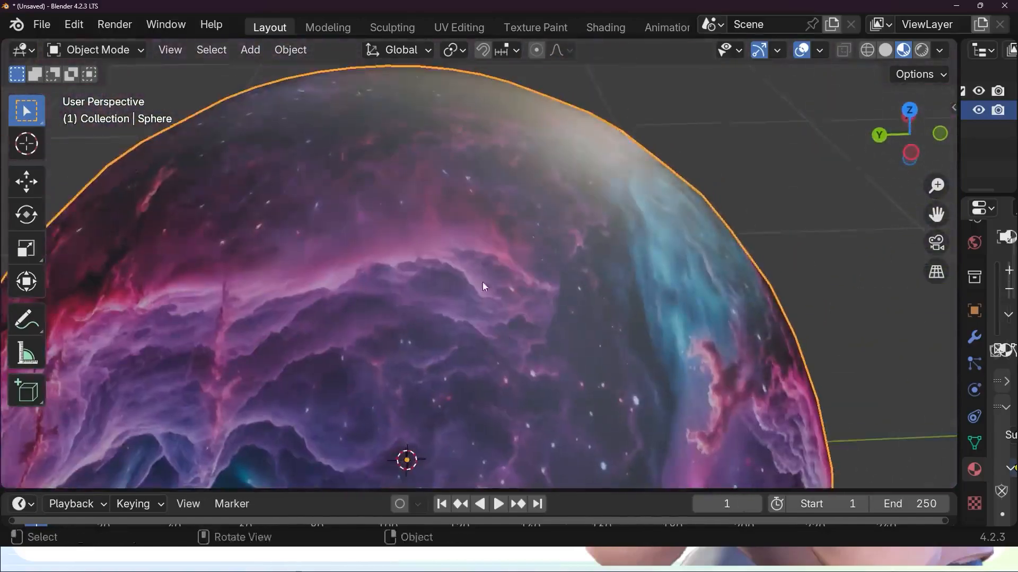
middle_click_drag(482, 281, 542, 342)
scroll(518, 275, "down", 5)
scroll(542, 341, "up", 4)
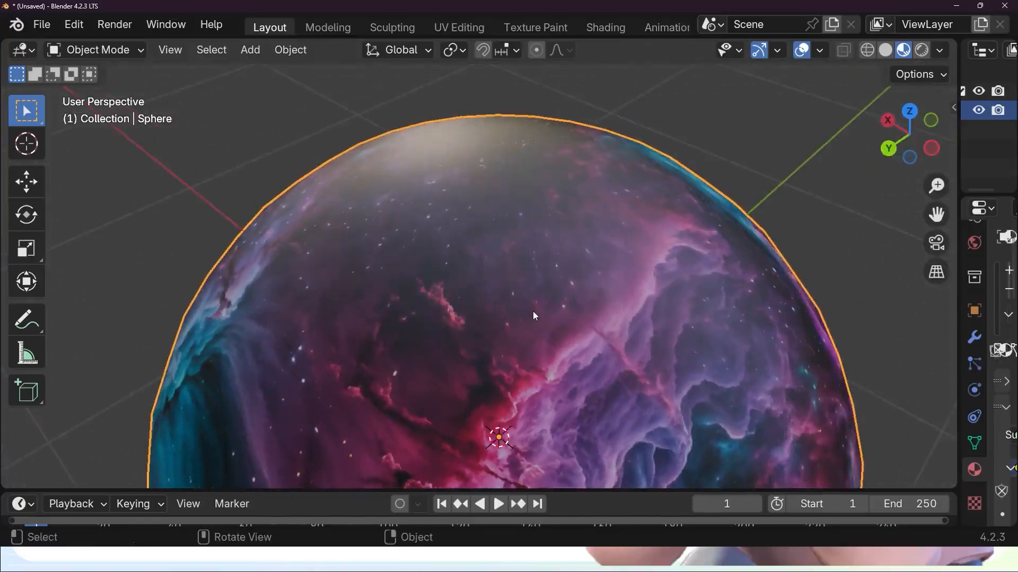
Examine the sphere's mesh in Edit Mode, checking how the faces converge at the top pole and how the texture follows them
key("Tab")
middle_click_drag(575, 302, 533, 308)
scroll(546, 314, "up", 3)
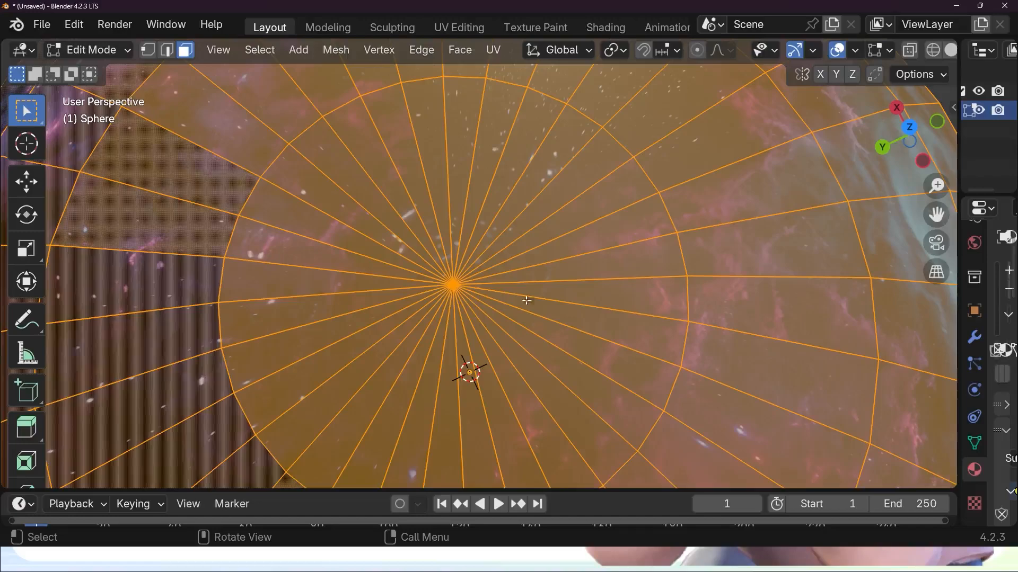
scroll(476, 299, "down", 3)
middle_click_drag(475, 300, 476, 208)
scroll(526, 189, "down", 2)
scroll(592, 238, "up", 5)
scroll(592, 239, "down", 5)
scroll(556, 204, "up", 5)
scroll(477, 208, "down", 5)
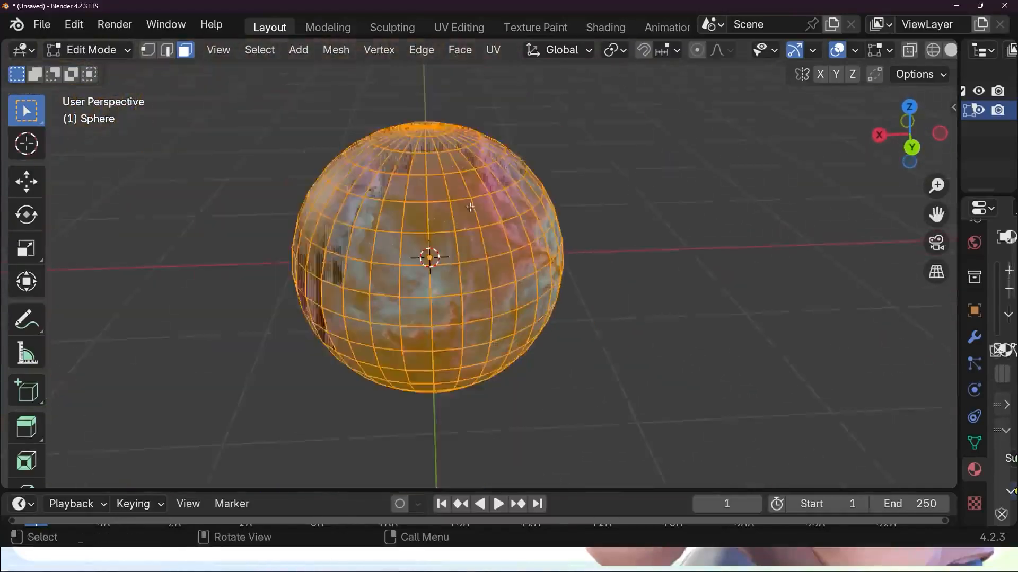
middle_click_drag(540, 213, 491, 260)
scroll(510, 217, "up", 2)
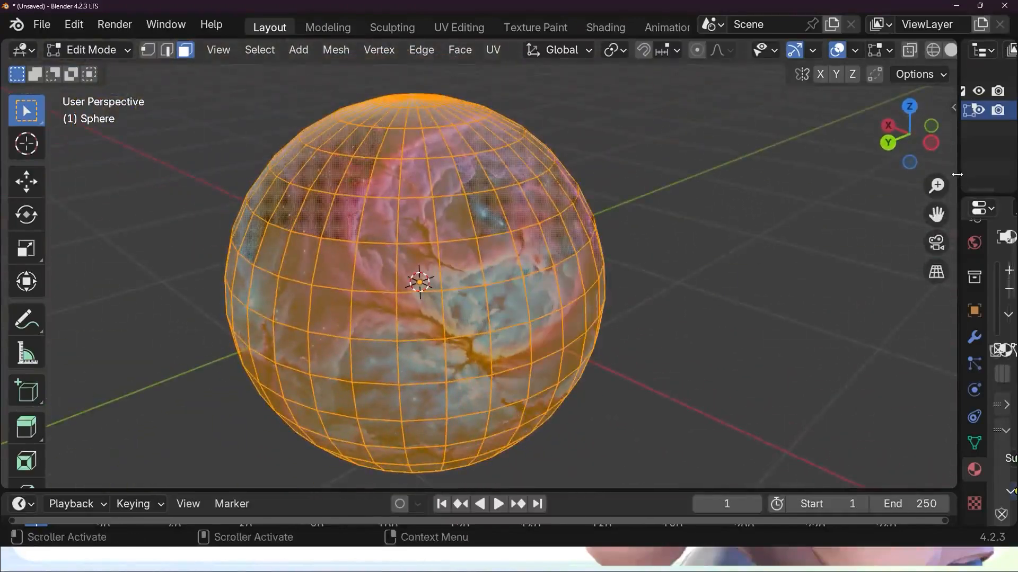
Widen the properties area to show the Starry material's settings and return the sphere to Object Mode
left_click_drag(958, 222, 705, 223)
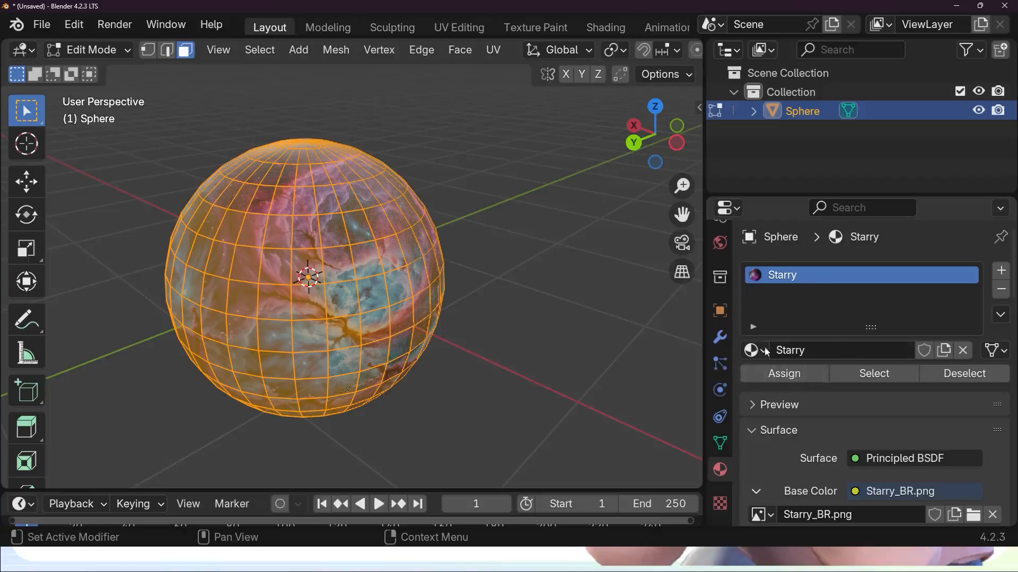
middle_click_drag(508, 254, 427, 233)
key("Tab")
scroll(502, 275, "up", 2)
scroll(371, 188, "down", 2)
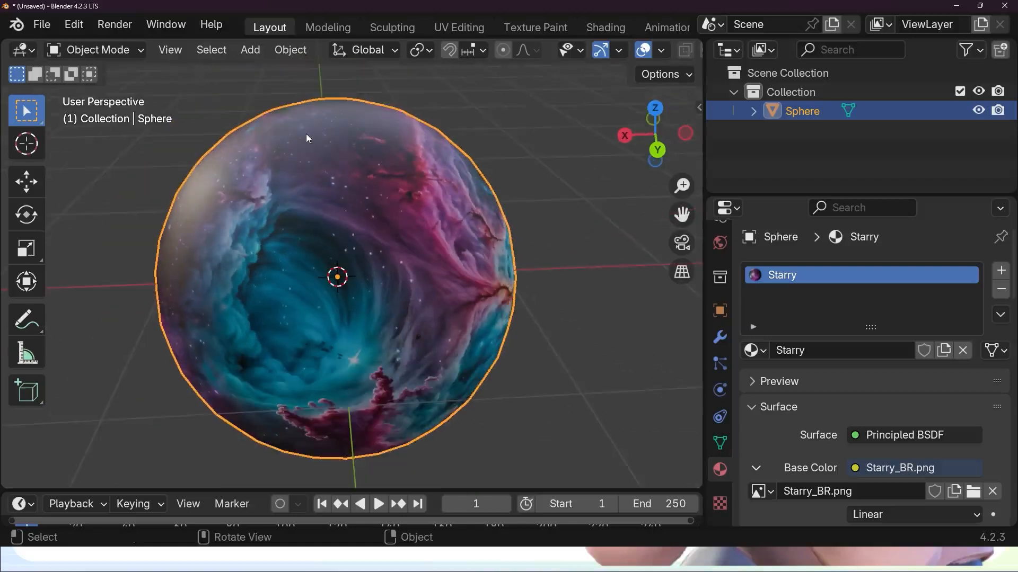
Start an FBX export of the sphere into the desktop folder SpaceGlitters Awesome SkyBox Demo's
left_click(46, 30)
mouse_move(73, 313)
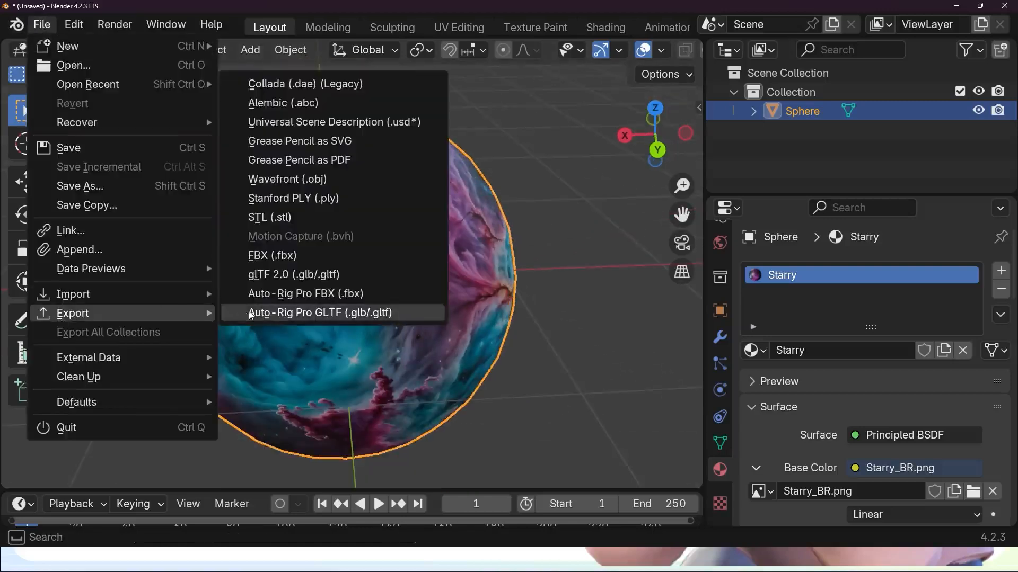
left_click(273, 256)
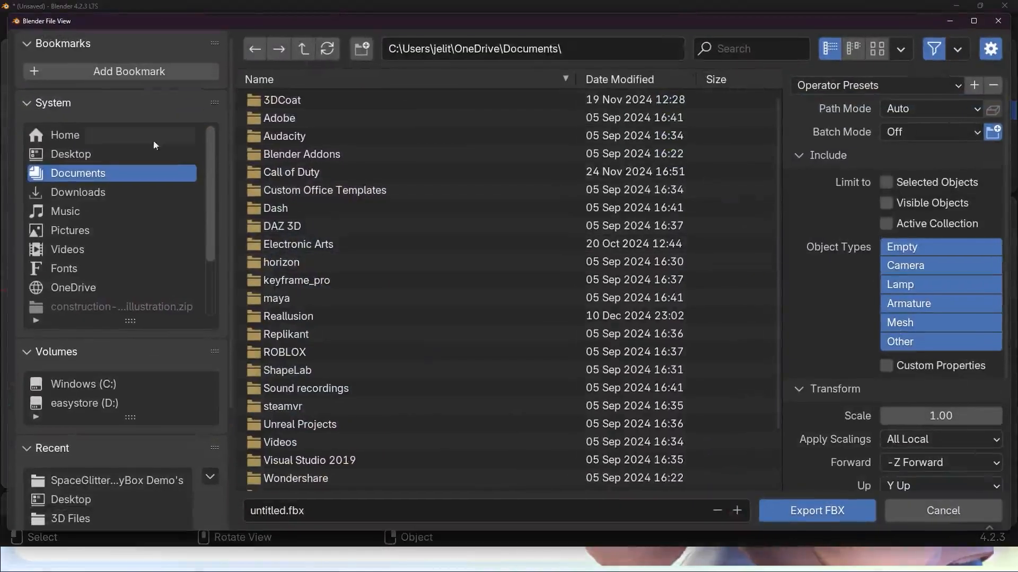
left_click(106, 158)
double_click(345, 118)
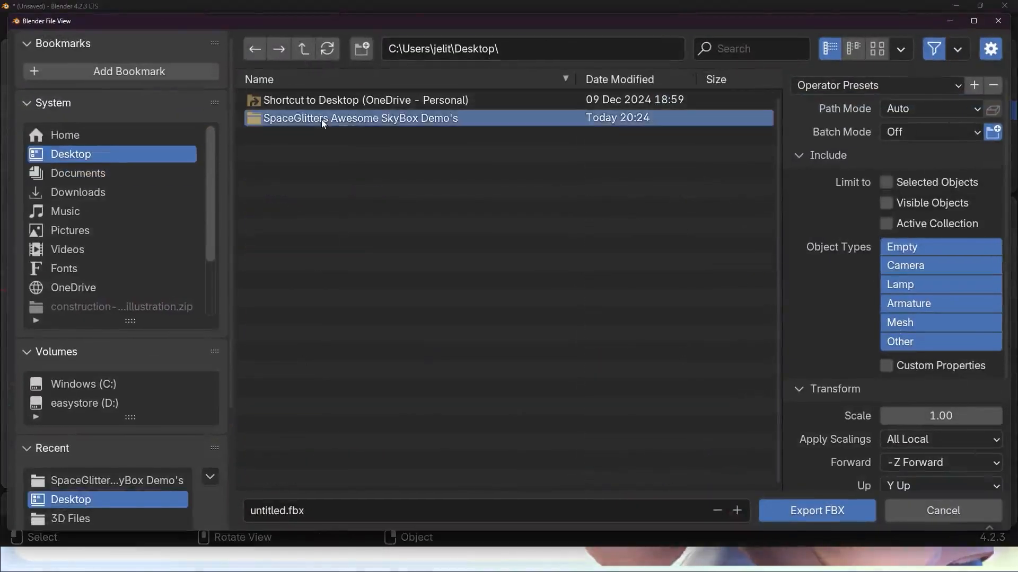
Name the export file Starry Sky.fbx, limit it to selected objects and export it
left_click(285, 516)
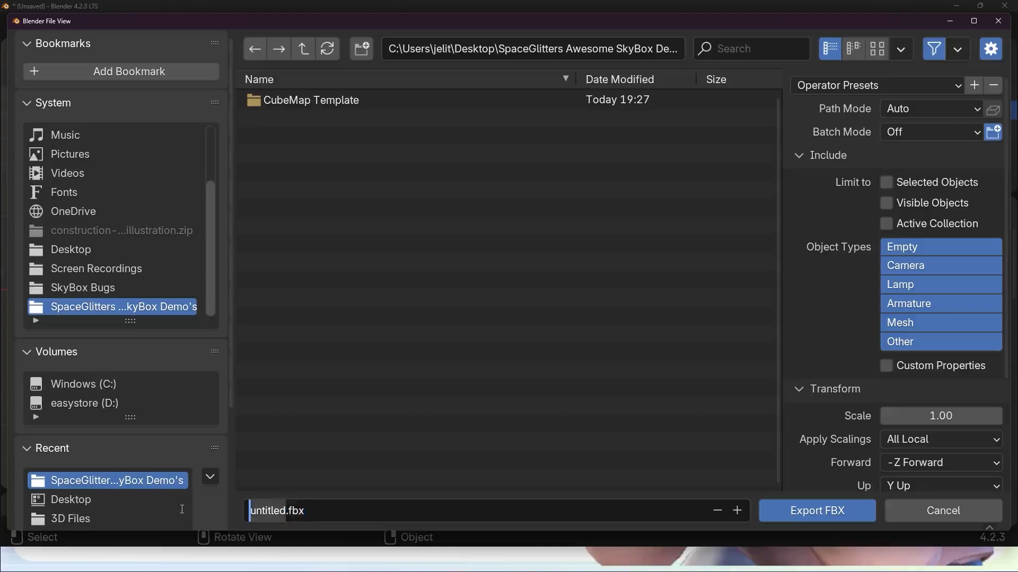
type("Starry")
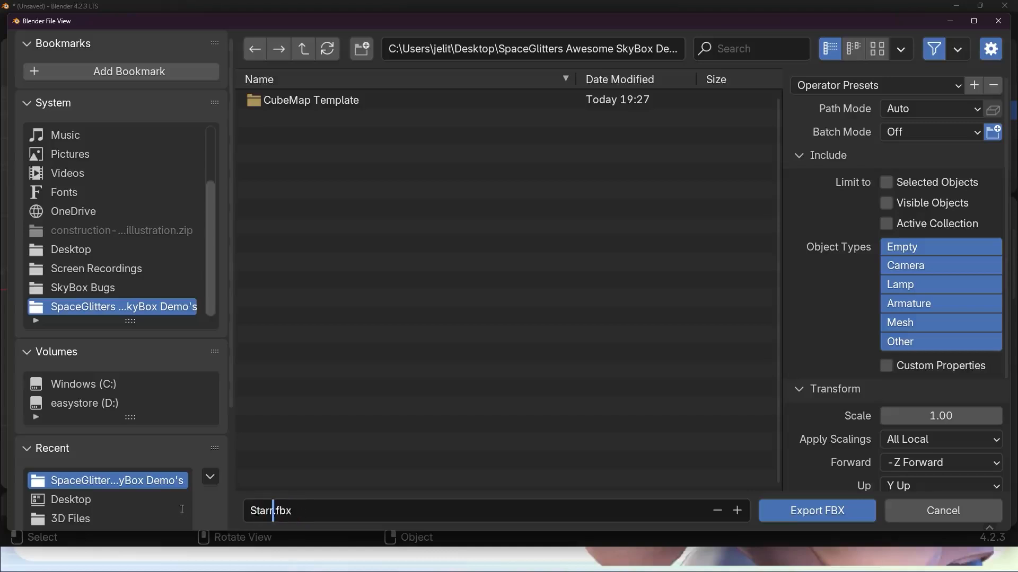
type(" sKy")
key("BackSpace")
key("BackSpace")
key("BackSpace")
type("Sky")
left_click(887, 184)
left_click(887, 183)
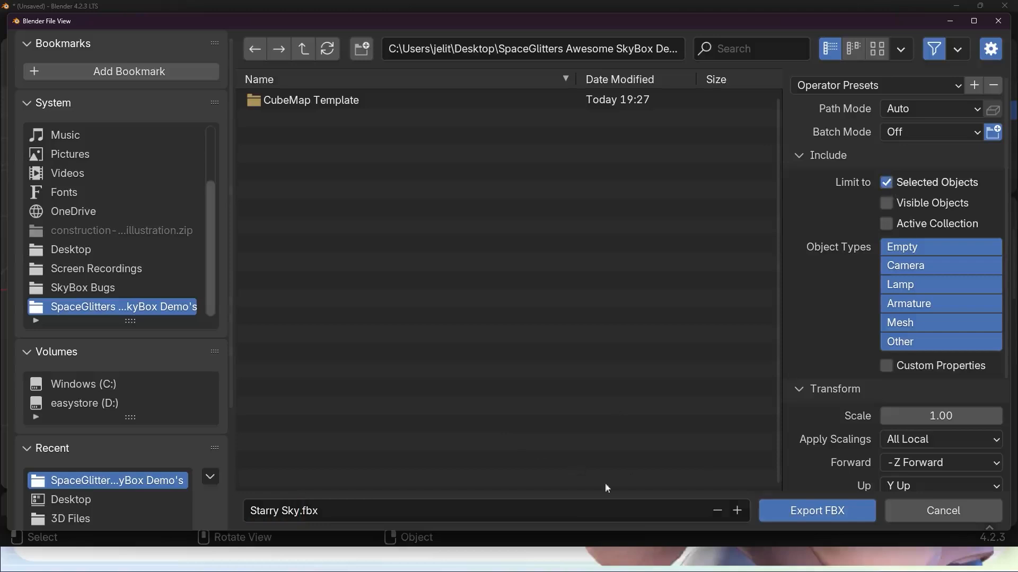
left_click(824, 510)
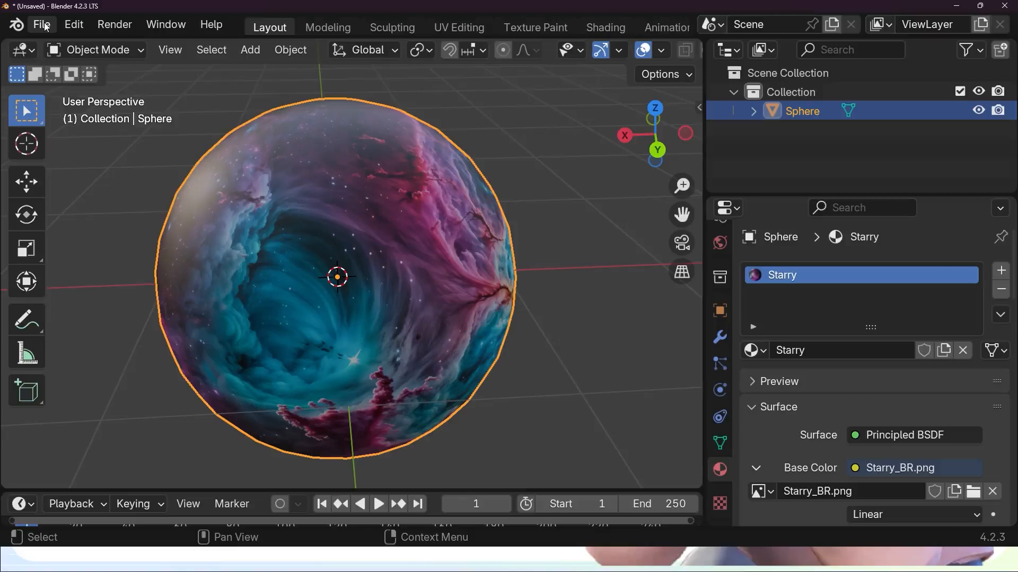
Save the project as Inverted Sphere.blend in the SpaceGlitters Awesome SkyBox Demo's folder
left_click(43, 25)
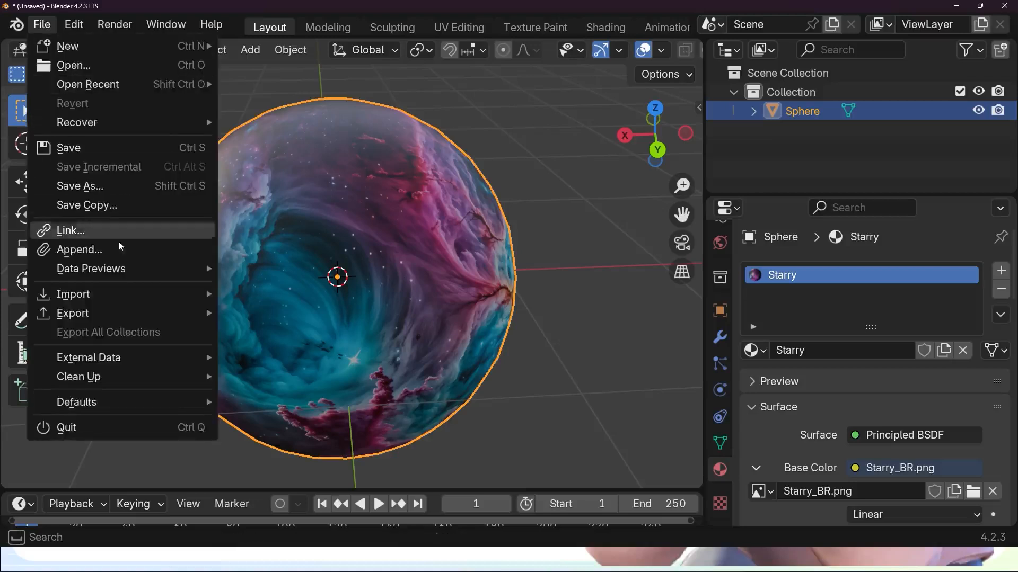
mouse_move(101, 24)
left_click(42, 25)
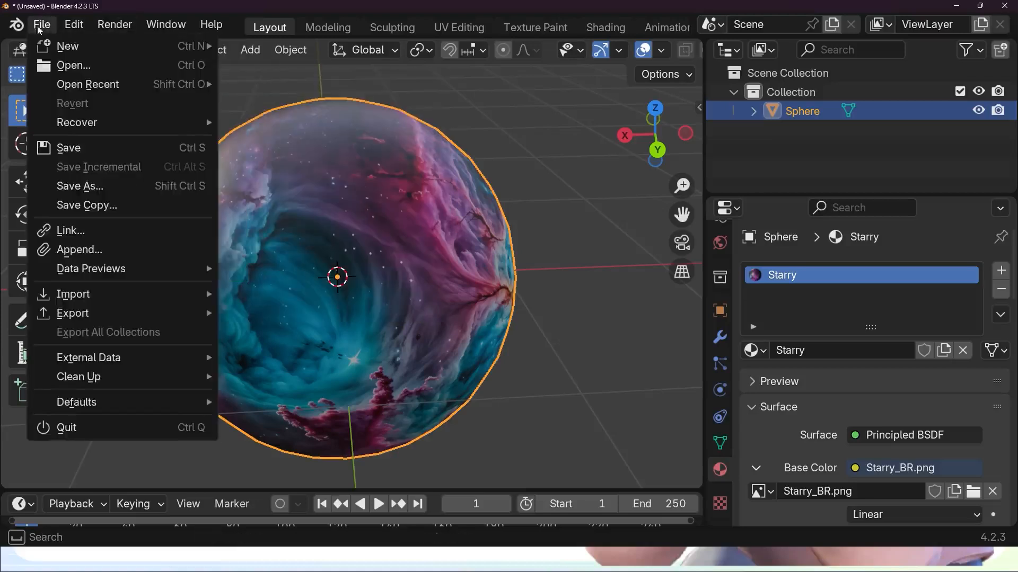
left_click(80, 189)
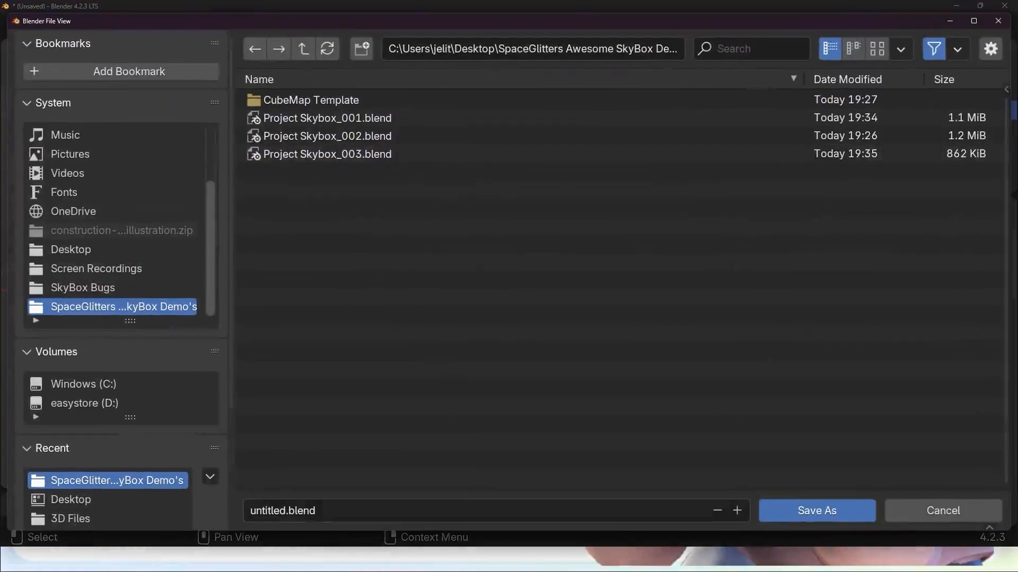
left_click(284, 509)
left_click_drag(285, 509, 218, 509)
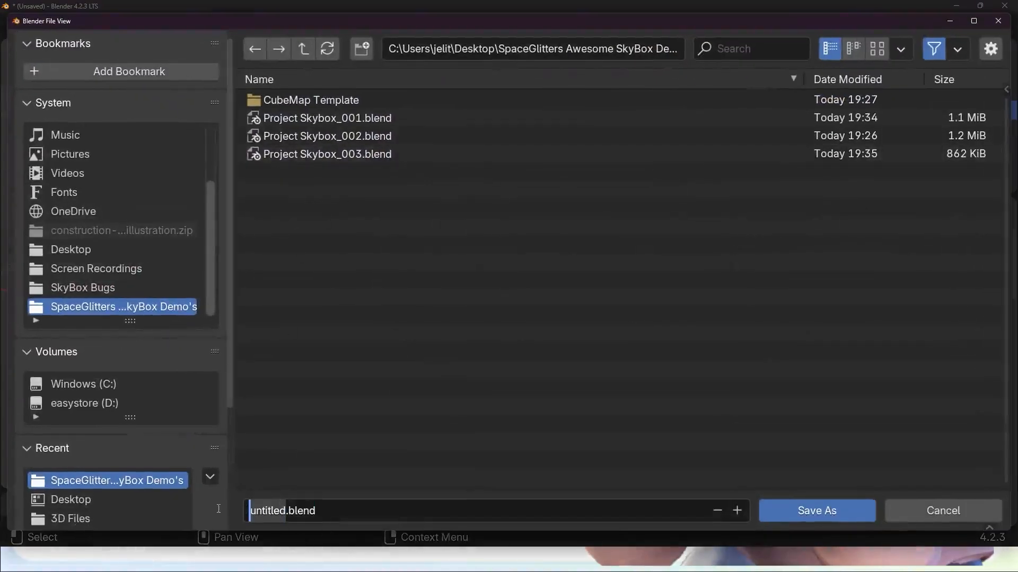
type("Inverted")
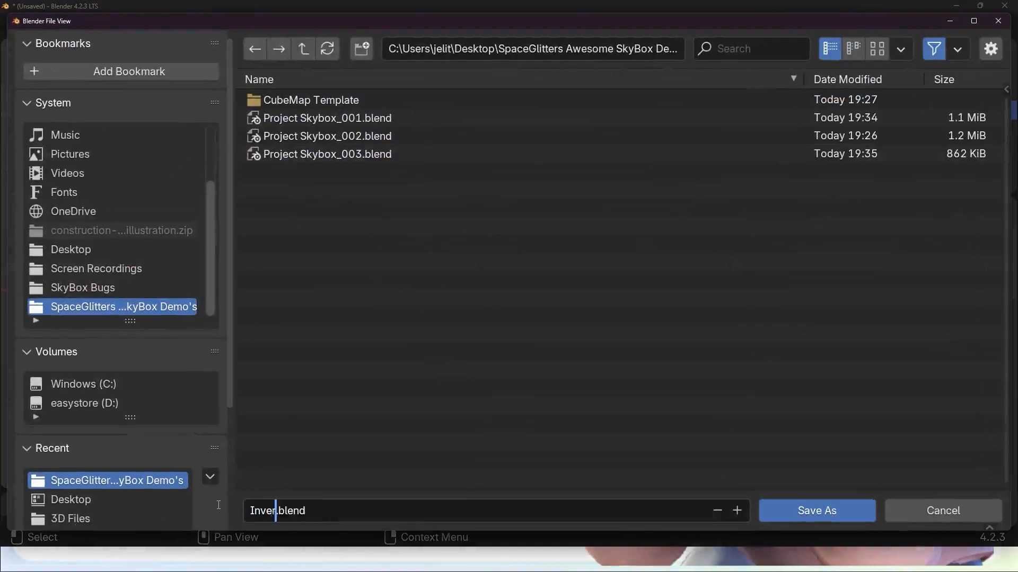
type(" Sphere")
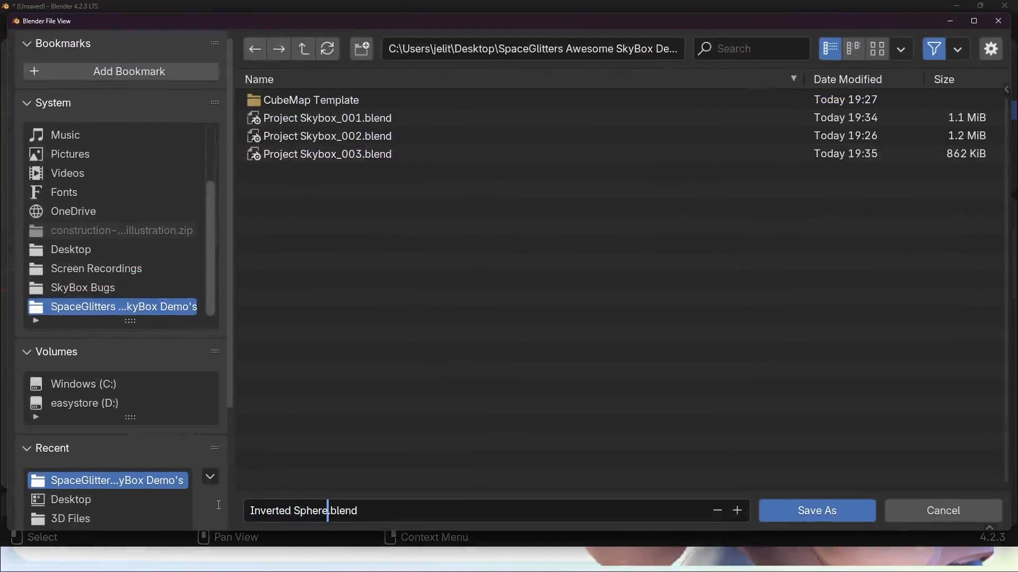
left_click(829, 511)
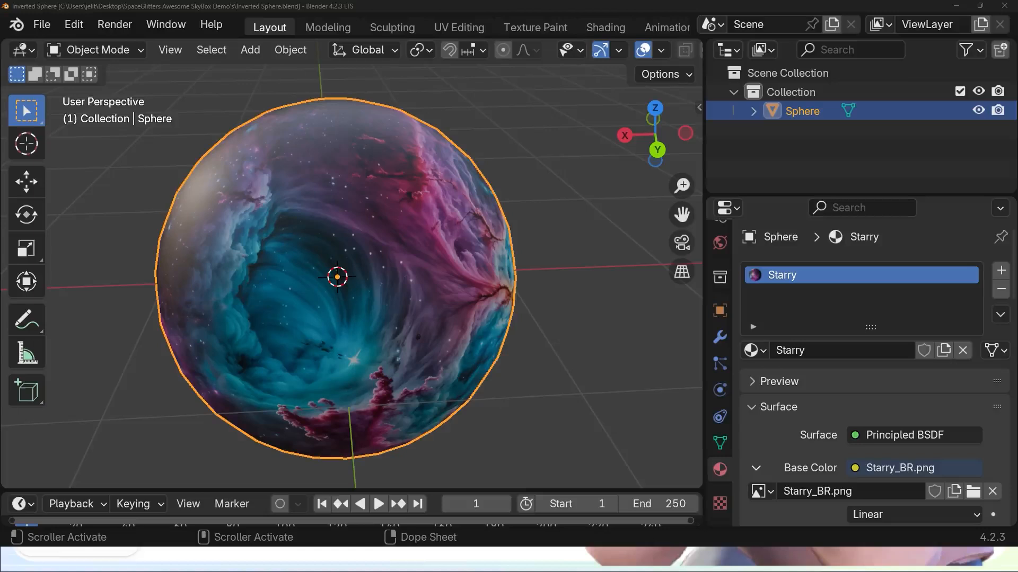
Switch to the Meta desktop app's library and start Meta Horizon Worlds in Desktop Mode
left_click_drag(0, 571, 0, 470)
left_click_drag(0, 405, 582, 0)
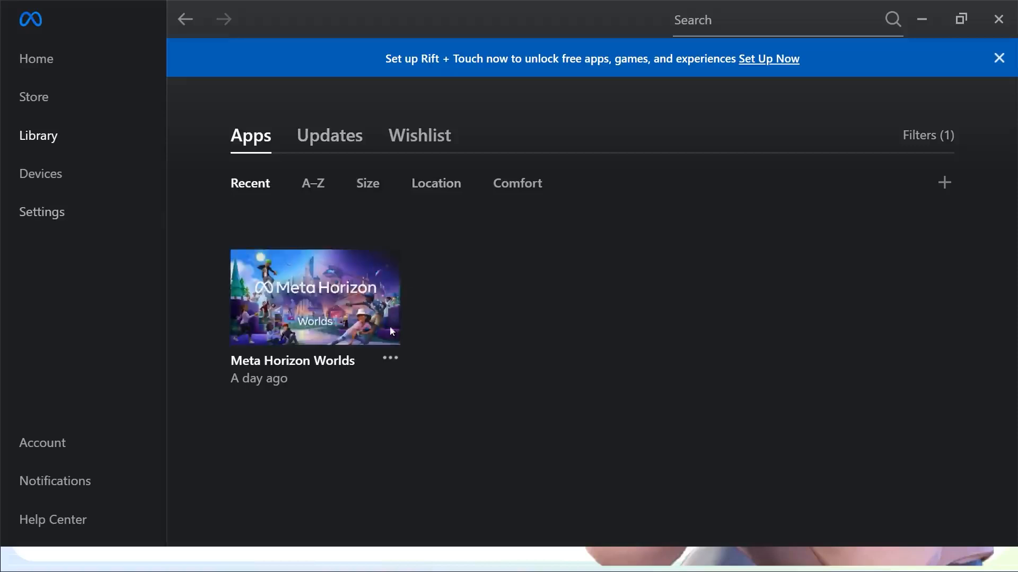
left_click(391, 362)
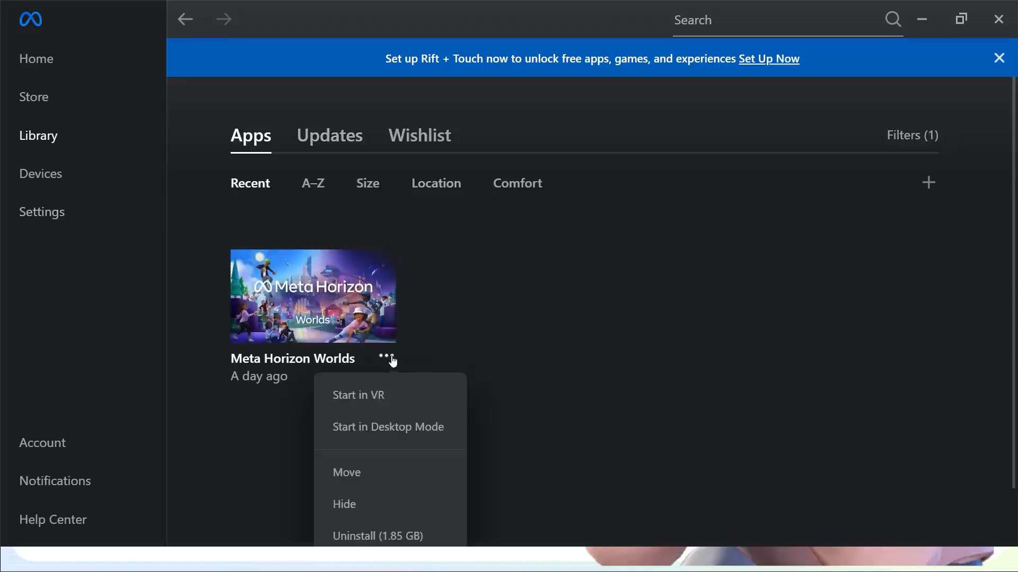
left_click(401, 432)
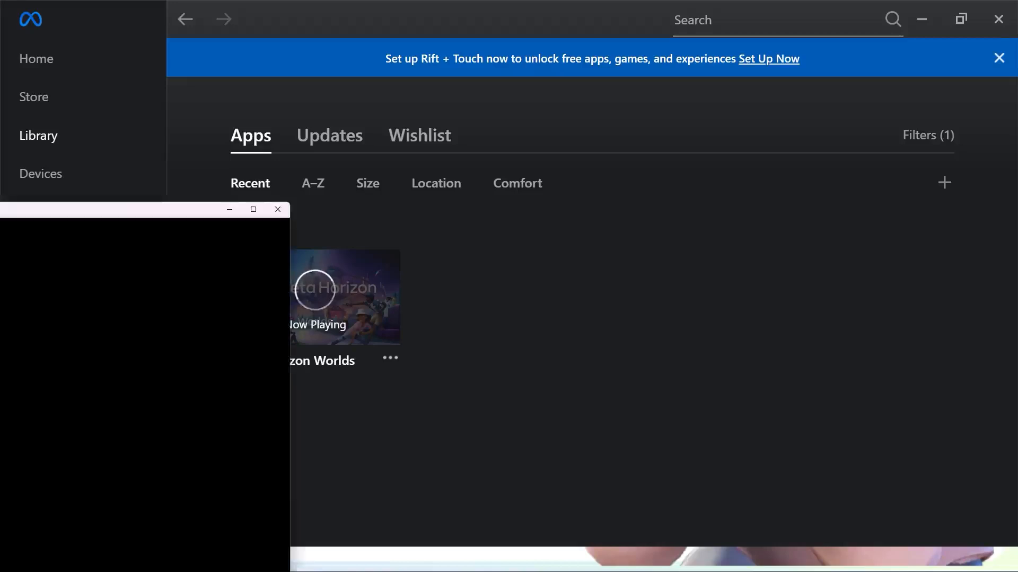
Bring the Horizon Worlds window with its Creation Home to the front at full size
key("alt+Tab")
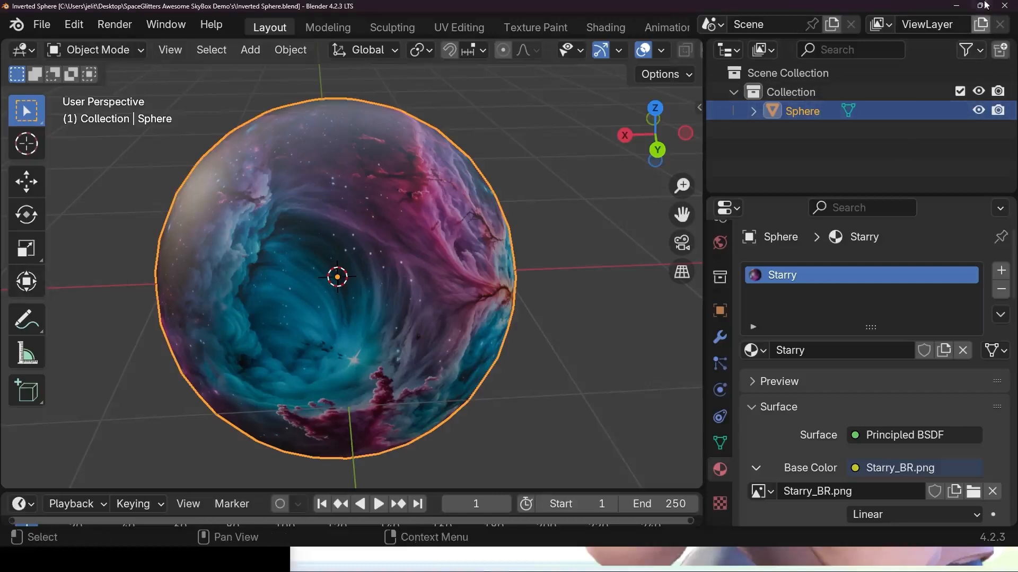
left_click_drag(0, 217, 604, 1)
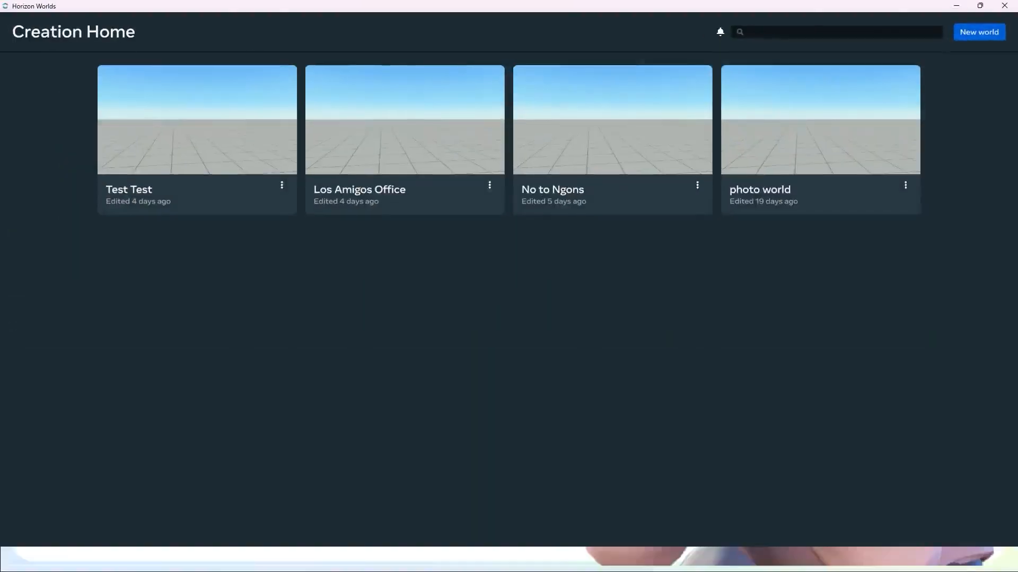
key("alt+Tab")
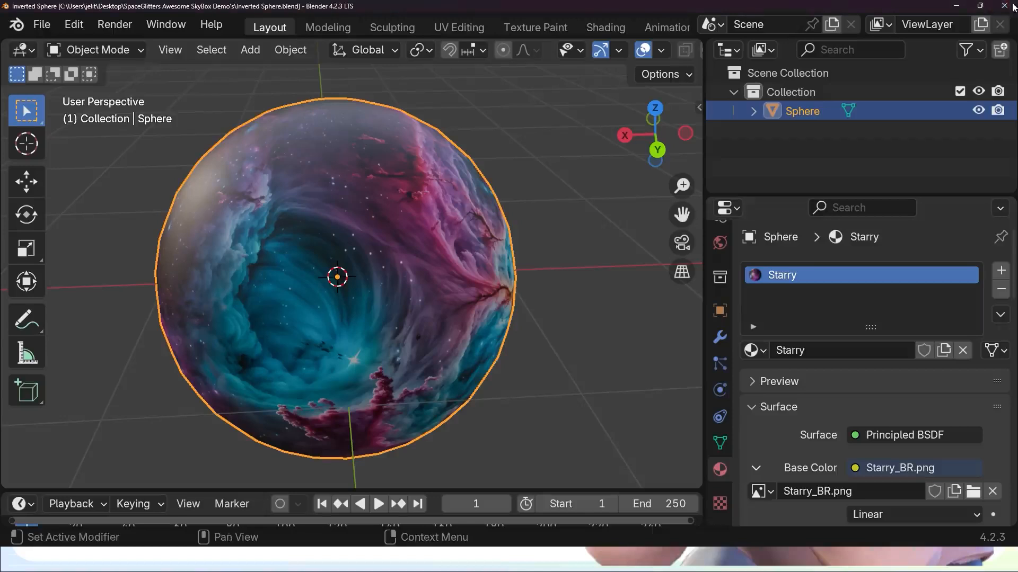
key("alt+Tab")
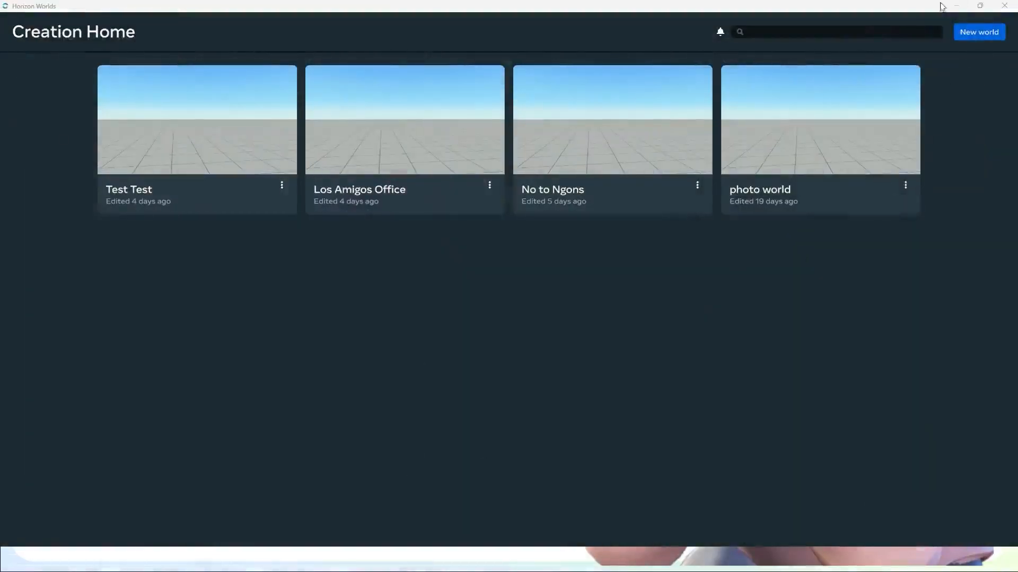
Create a new blank world named Sky Box Demo that uses Custom Model Import
left_click(975, 33)
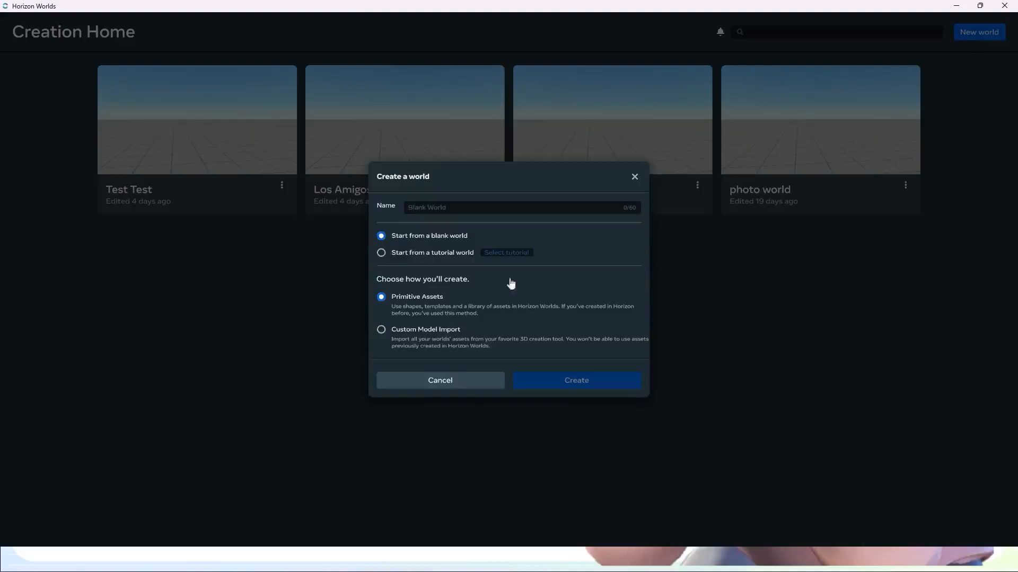
left_click(381, 330)
left_click(456, 209)
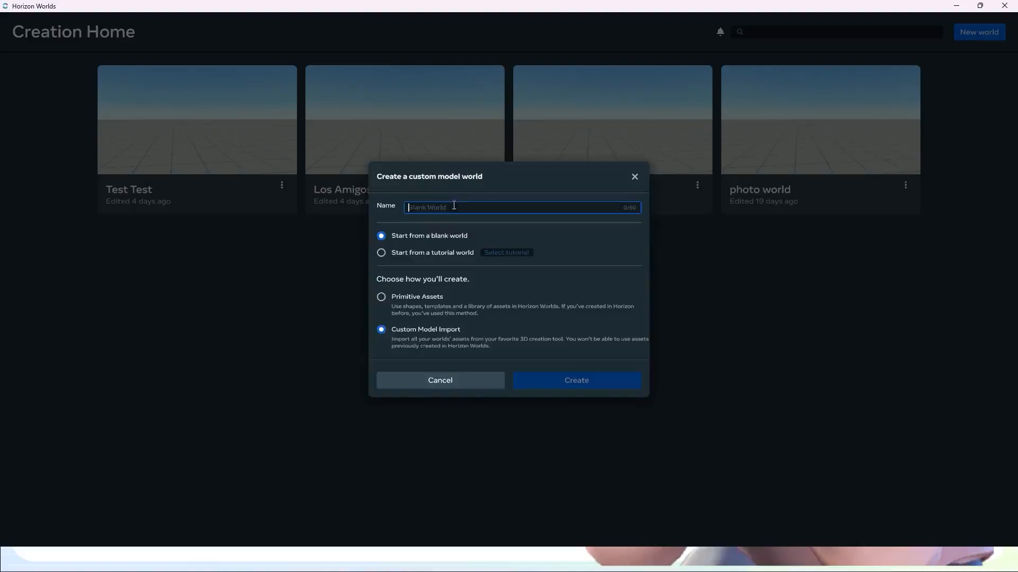
type("Sky Box ")
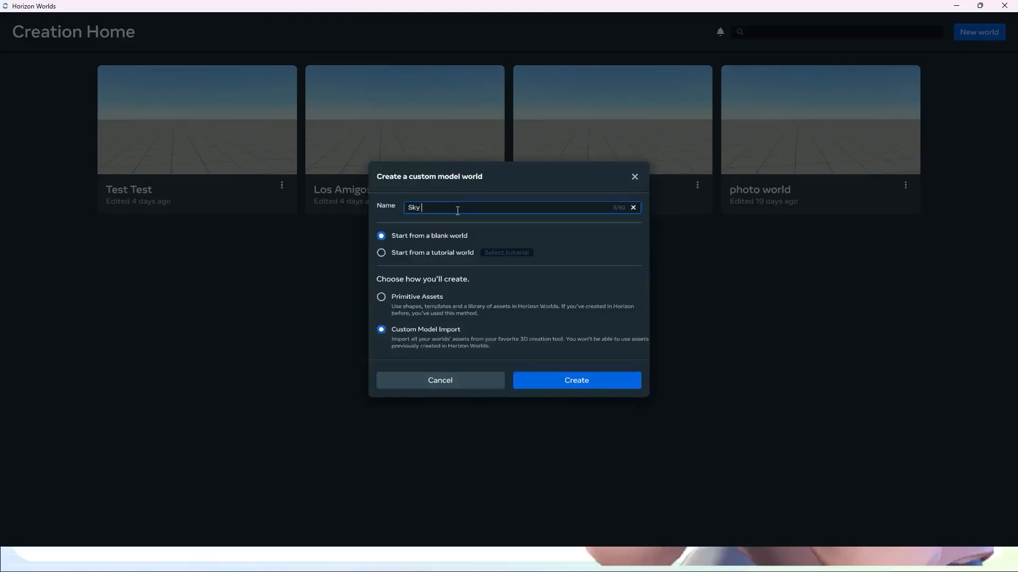
type("Demo")
left_click(571, 380)
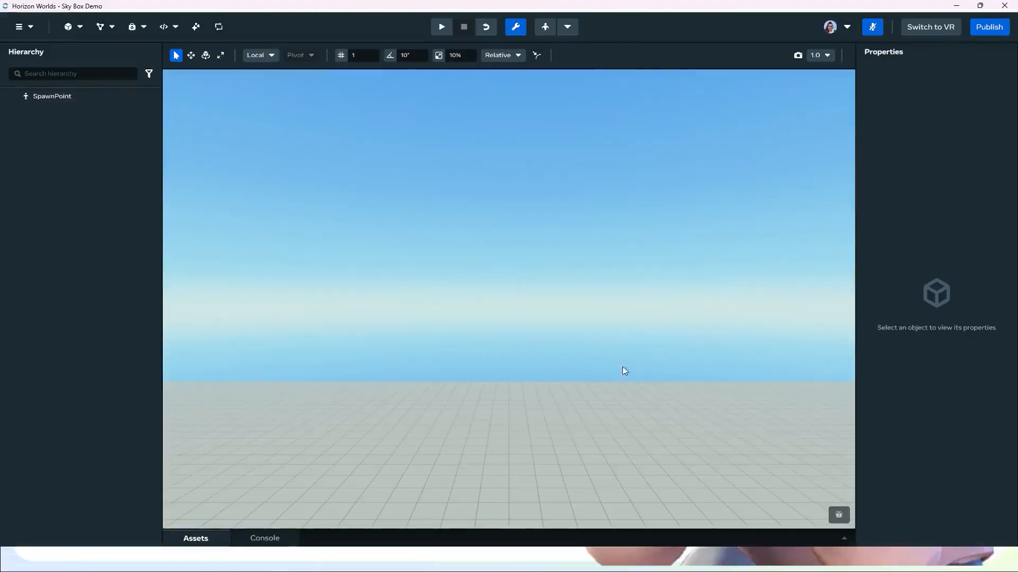
Show and enlarge the asset library, then set up a 3D model import with Preserve offset pivots turned off
left_click(198, 538)
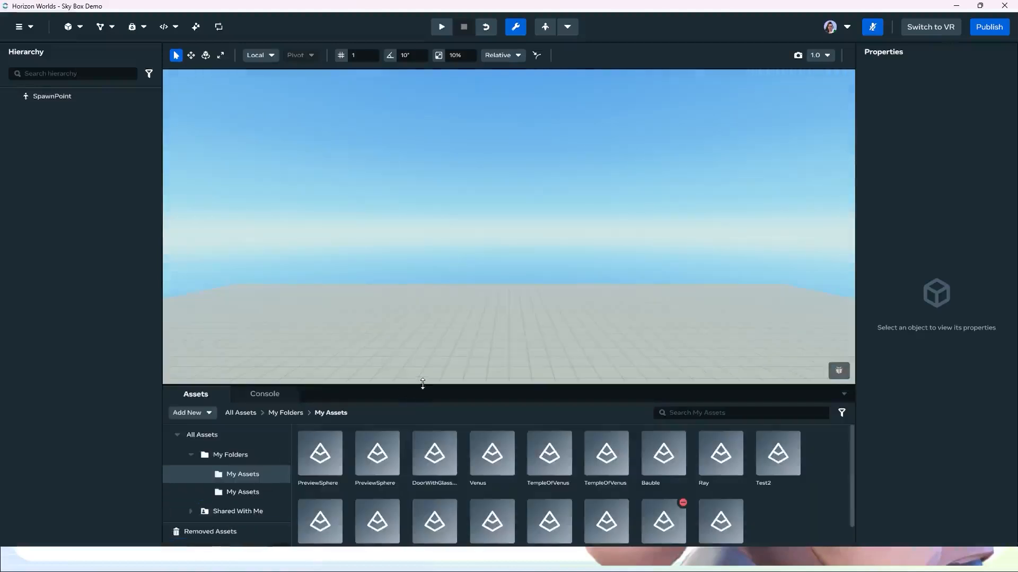
left_click_drag(423, 383, 454, 209)
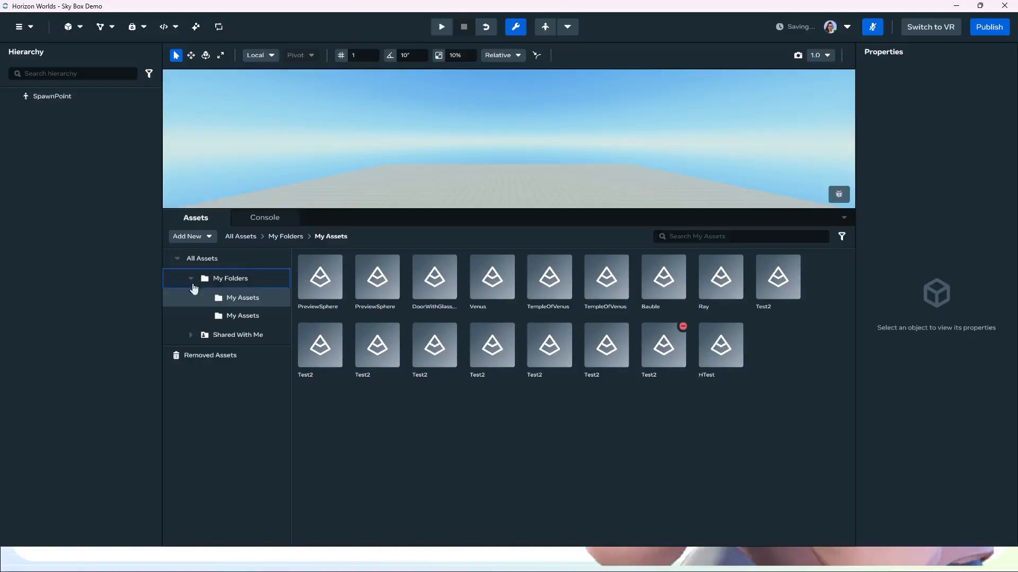
left_click(187, 237)
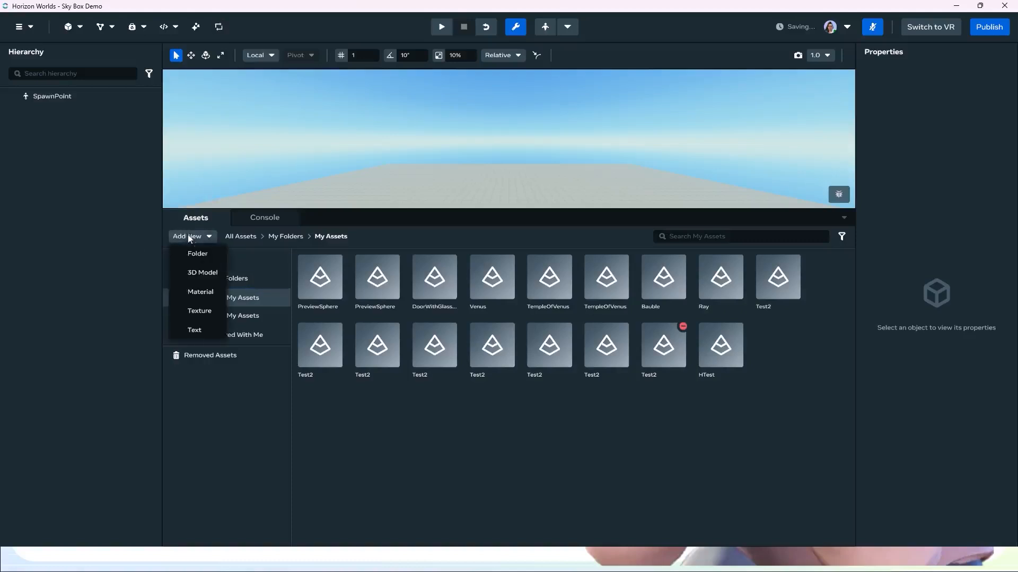
left_click(201, 273)
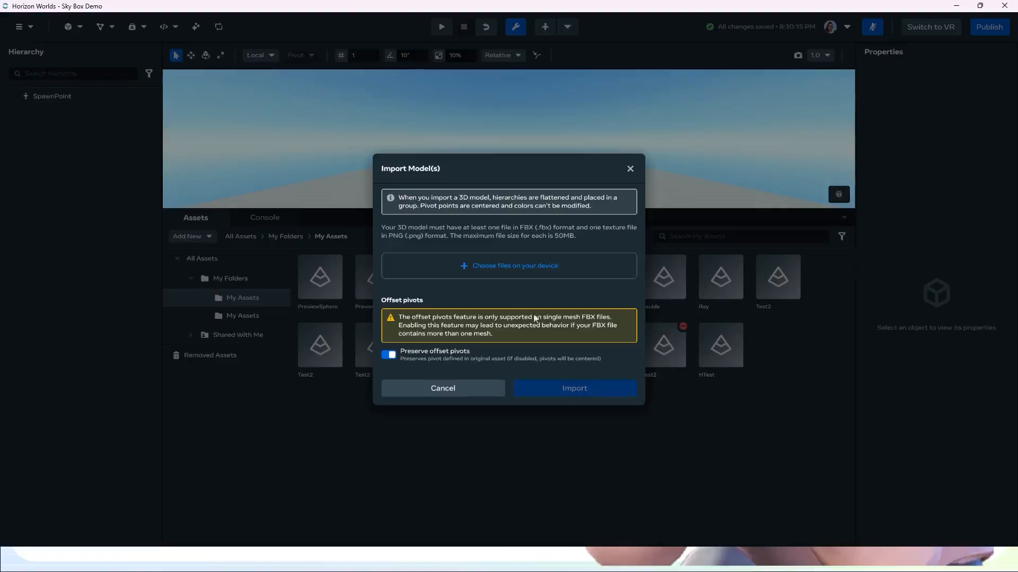
left_click(388, 356)
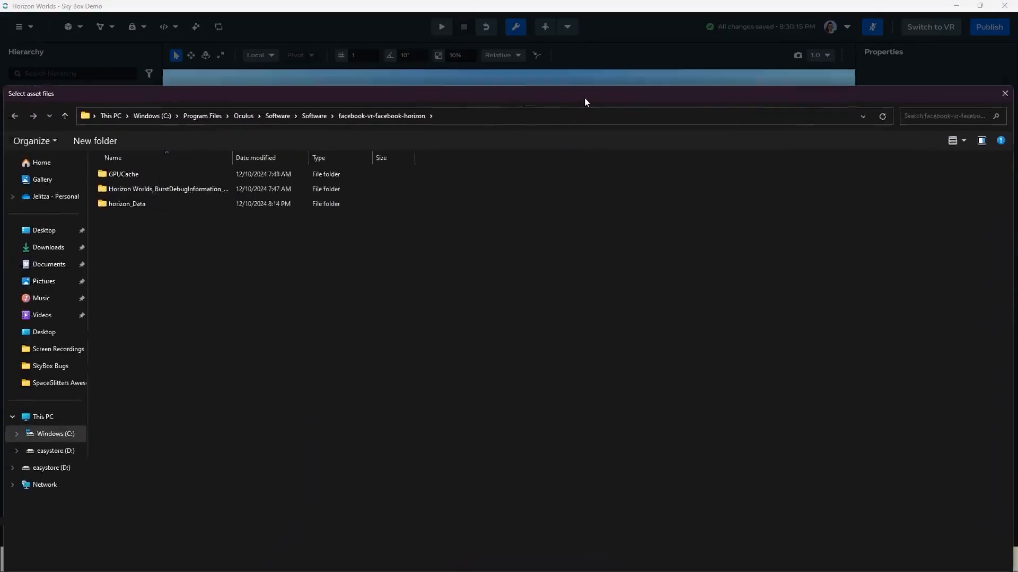
Import Starry Sky.fbx with its texture Starry_BR.png from the desktop folder SpaceGlitters Awesome SkyBox Demo's
double_click(593, 93)
left_click(54, 143)
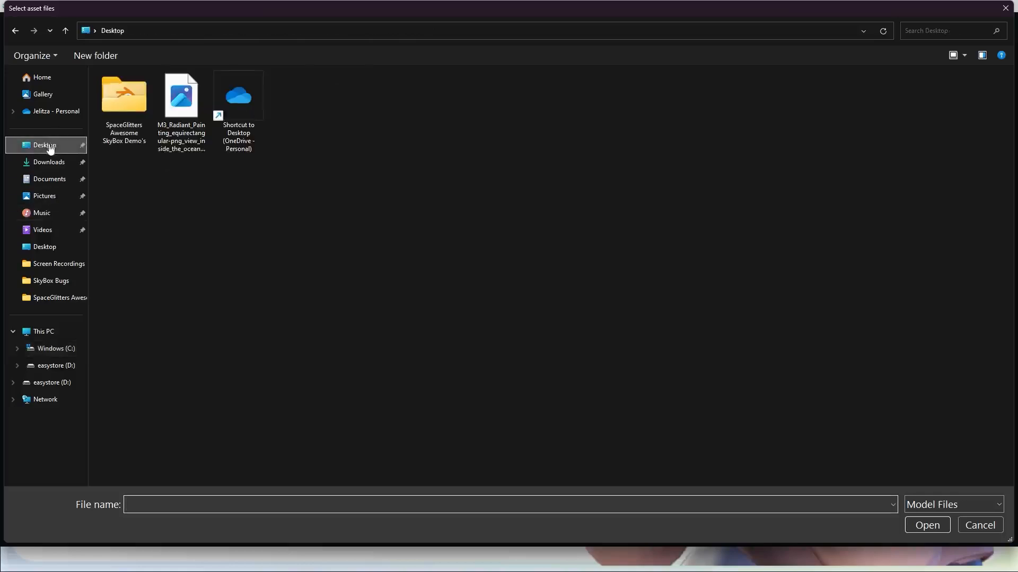
double_click(132, 98)
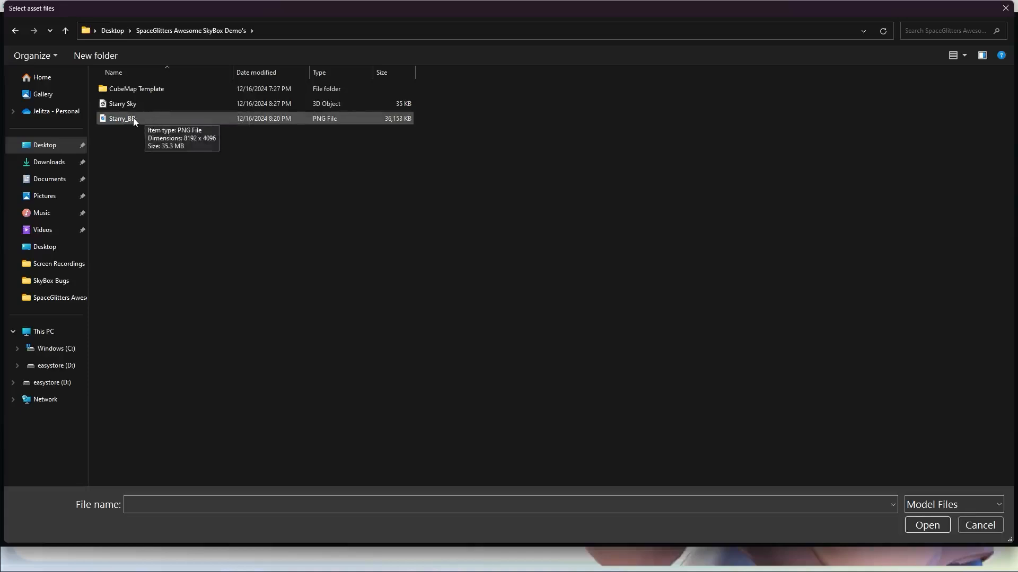
left_click_drag(128, 143, 126, 105)
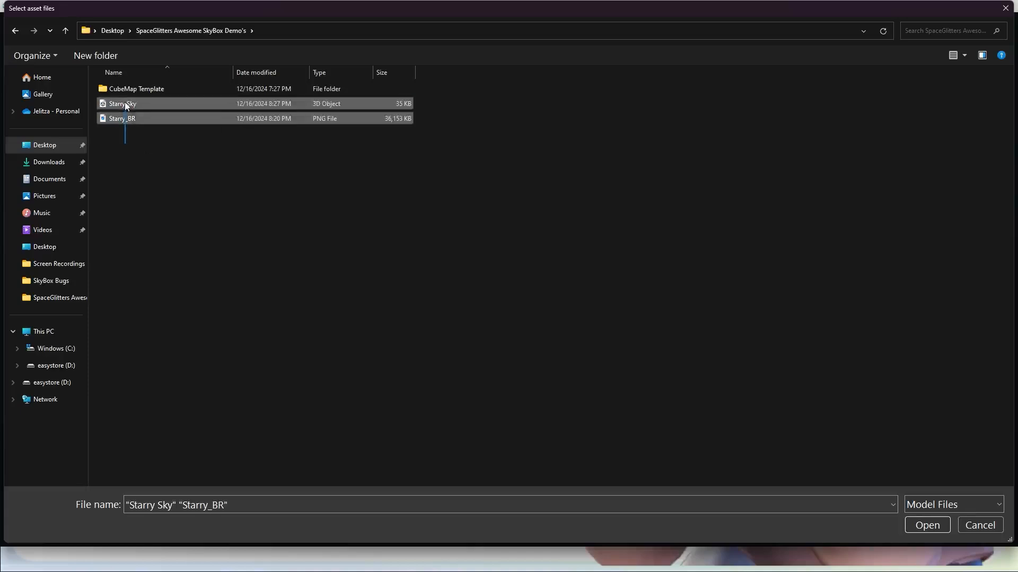
left_click(931, 526)
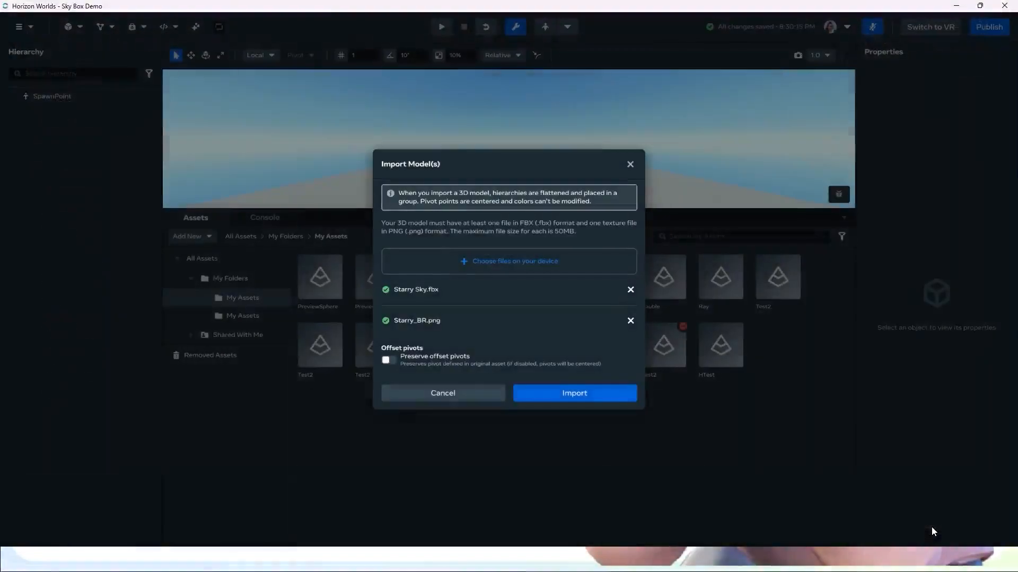
left_click(574, 396)
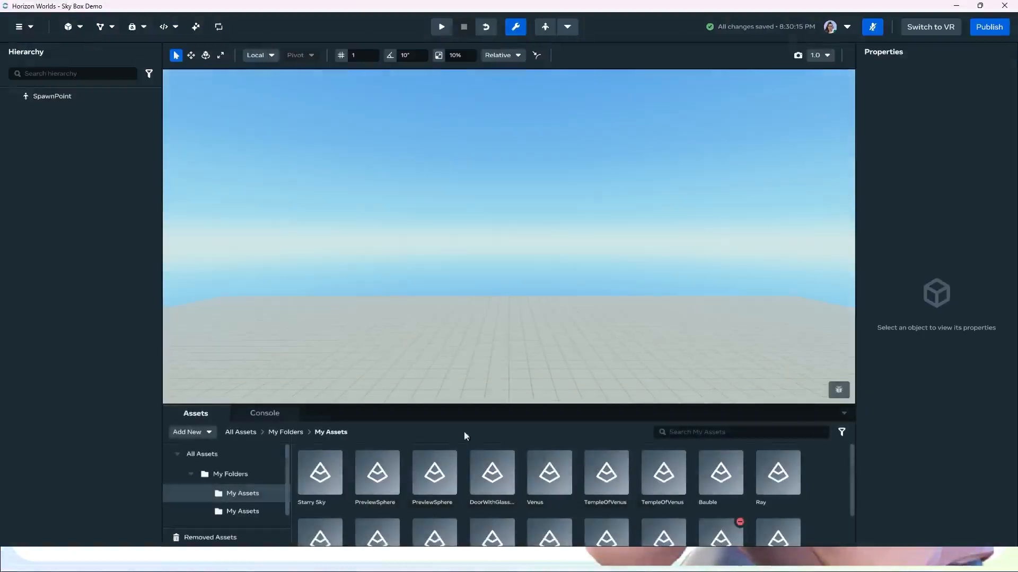
Place the Starry Sky asset above the middle of the floor grid and shrink the asset library to enlarge the scene view
left_click_drag(325, 483, 545, 315)
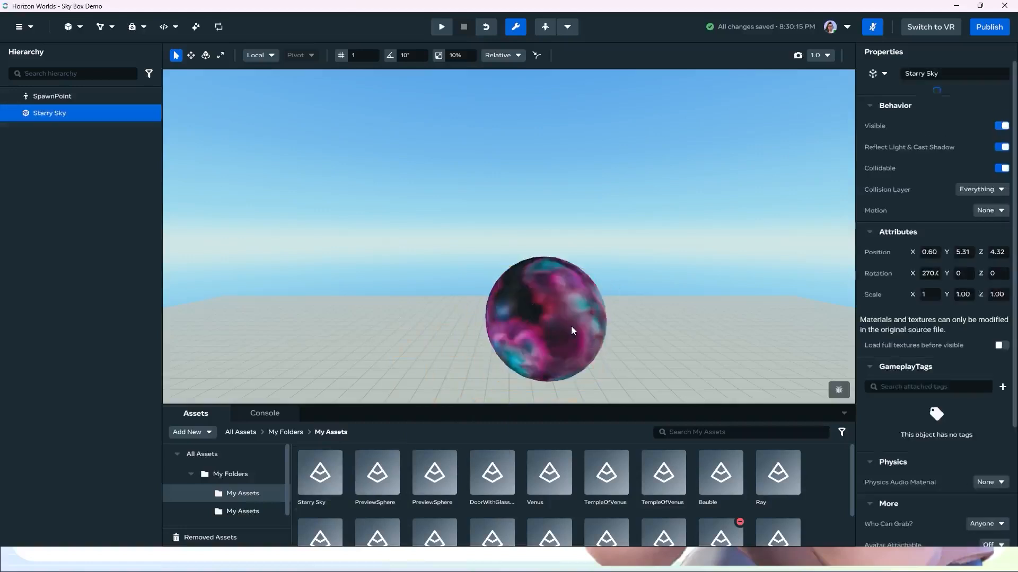
scroll(568, 319, "down", 3)
left_click(522, 284)
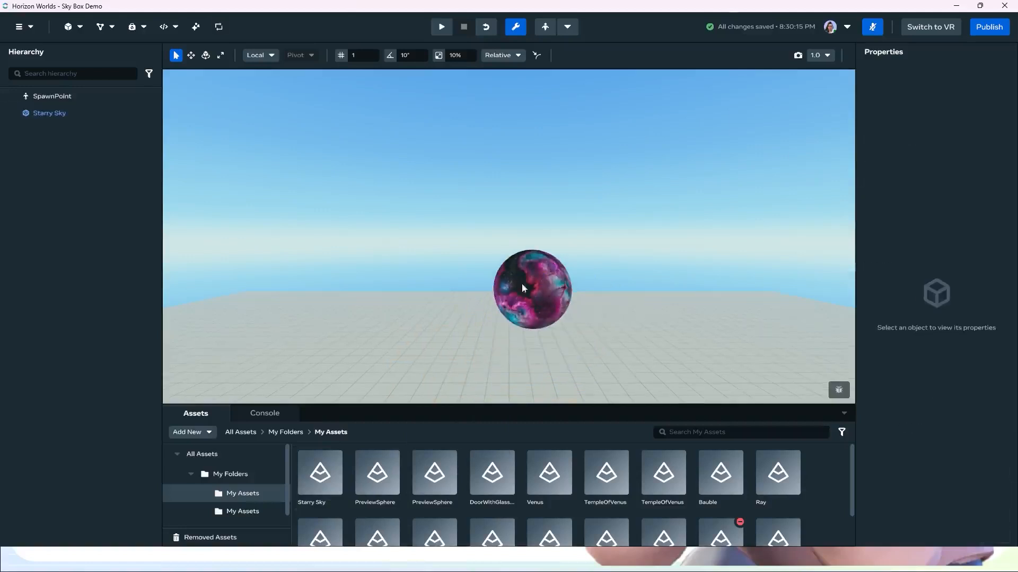
left_click(590, 329)
scroll(589, 330, "up", 3)
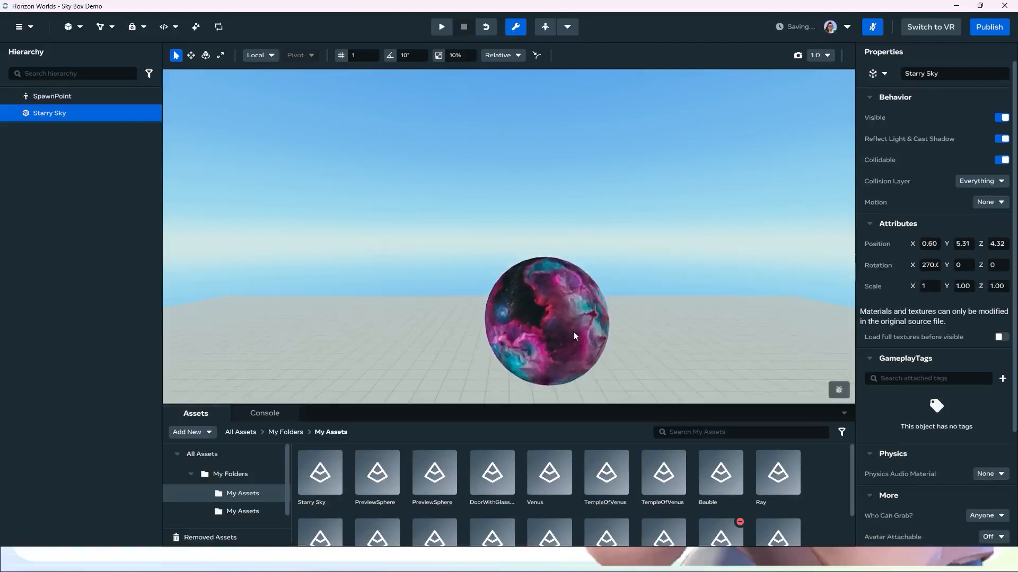
left_click_drag(622, 404, 637, 530)
scroll(657, 450, "up", 3)
scroll(656, 446, "down", 4)
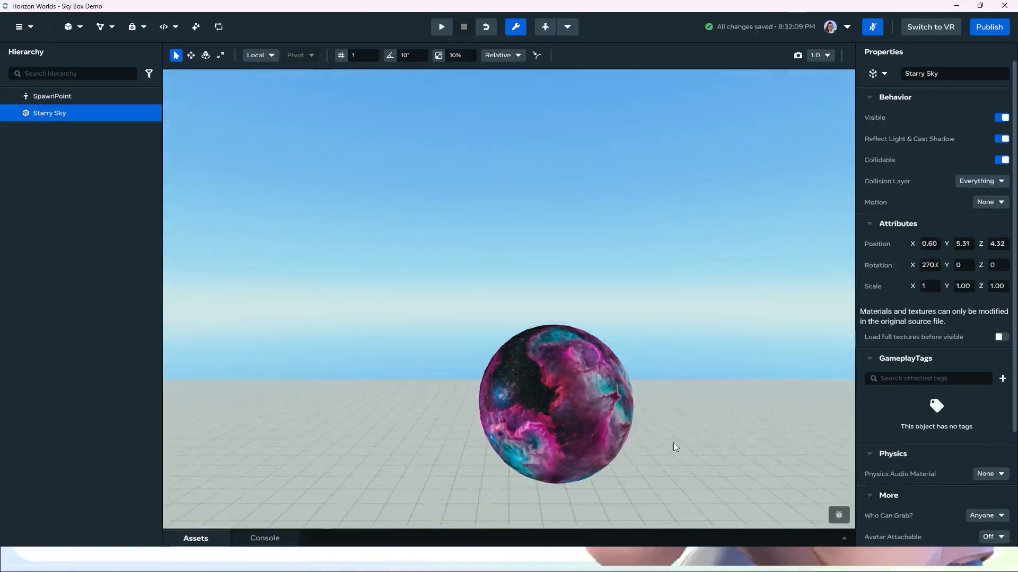
Select the Starry Sky sphere and move it slightly to about X 1.01 and Y 5.21
middle_click_drag(673, 443, 592, 322)
left_click_drag(592, 323, 581, 427, "alt")
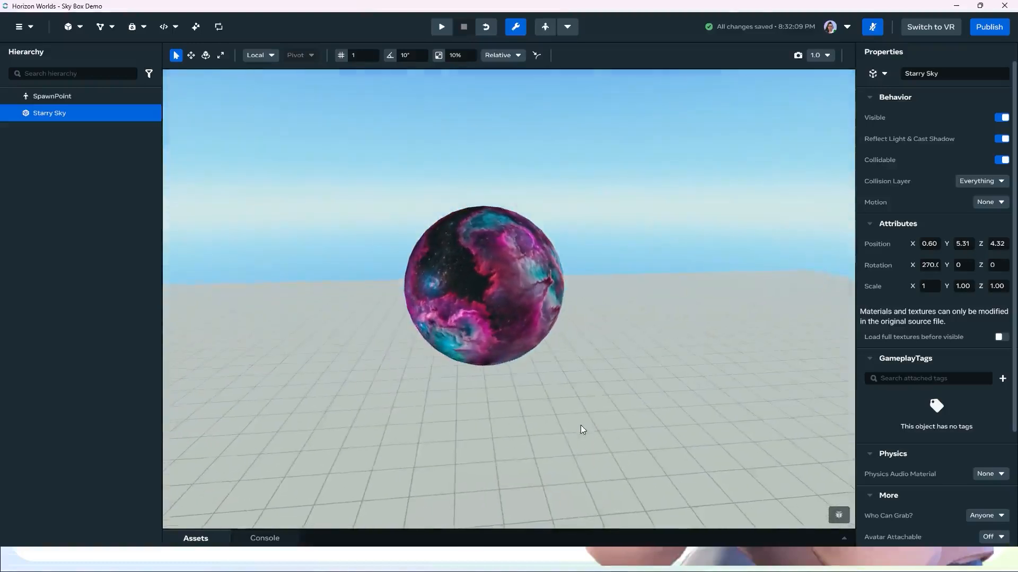
key("w")
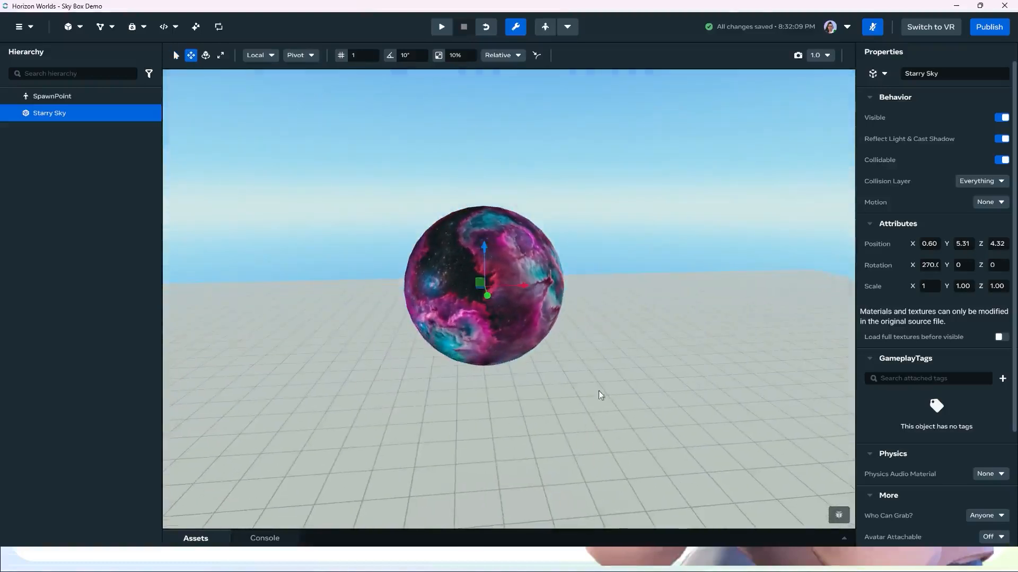
left_click(552, 352)
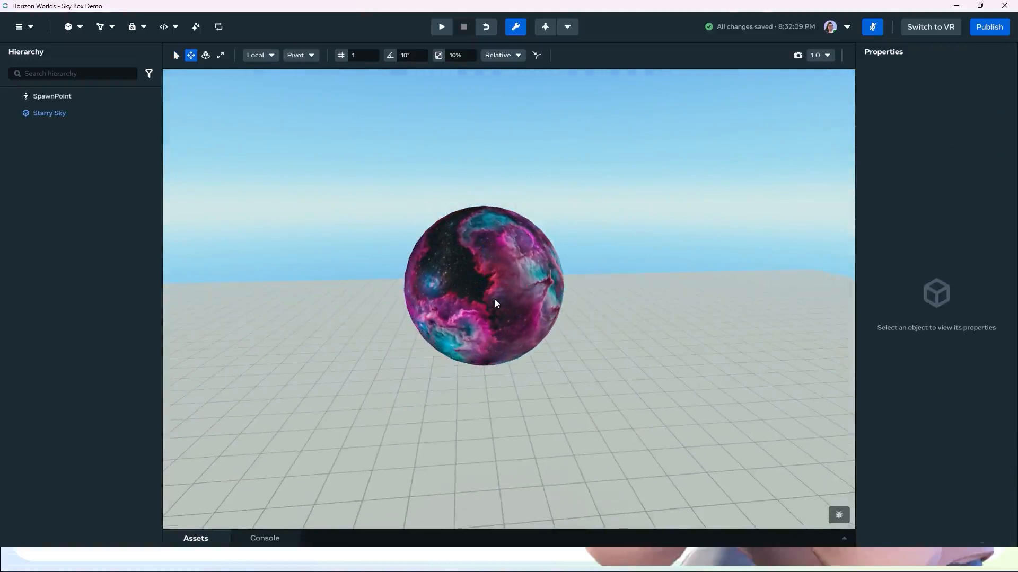
mouse_move(541, 376)
left_mouse_down("alt")
mouse_move(752, 382)
mouse_move(548, 378)
left_mouse_up("alt")
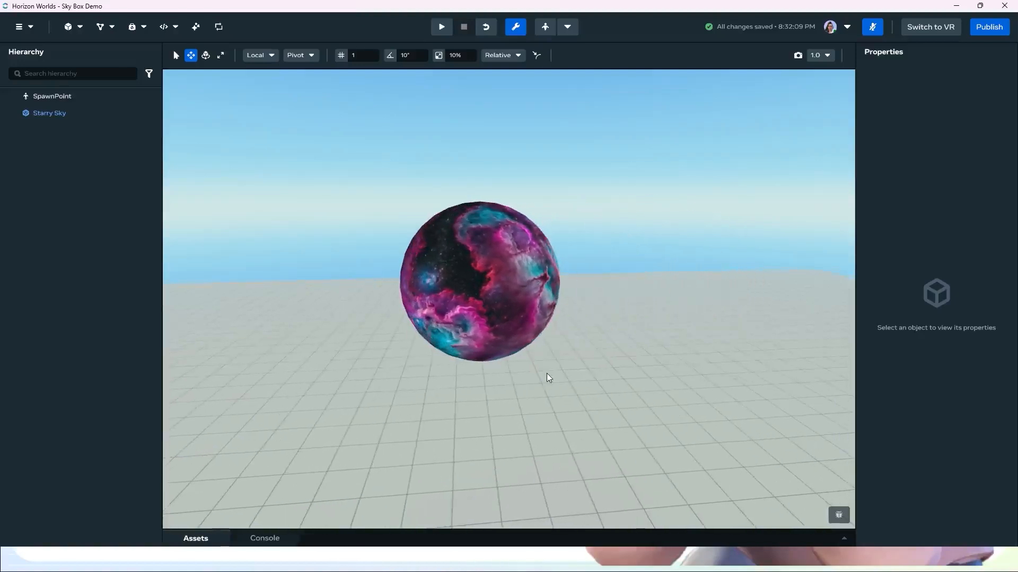
left_click_drag(307, 112, 726, 461)
middle_click_drag(566, 400, 583, 406)
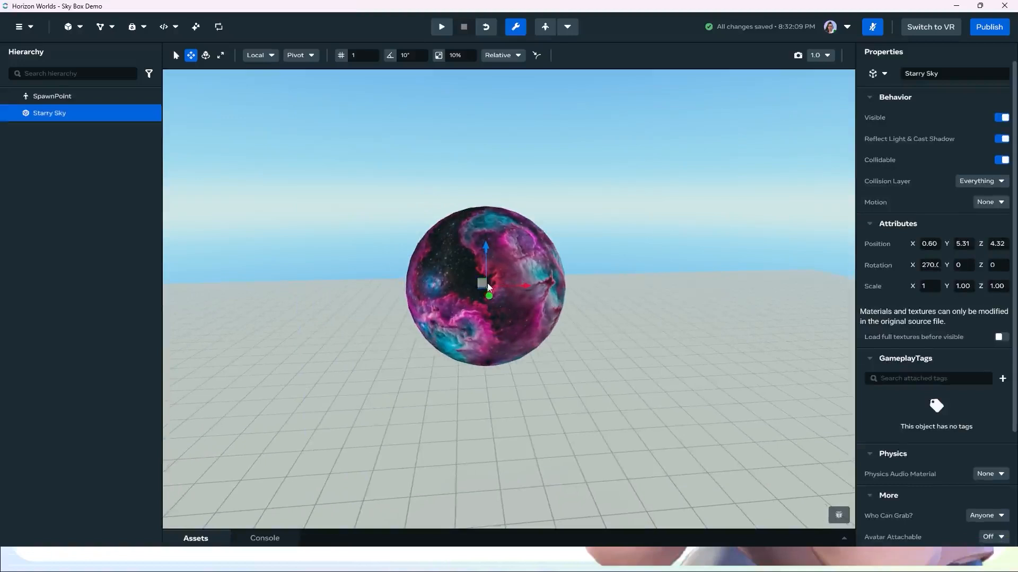
left_click_drag(481, 283, 556, 348)
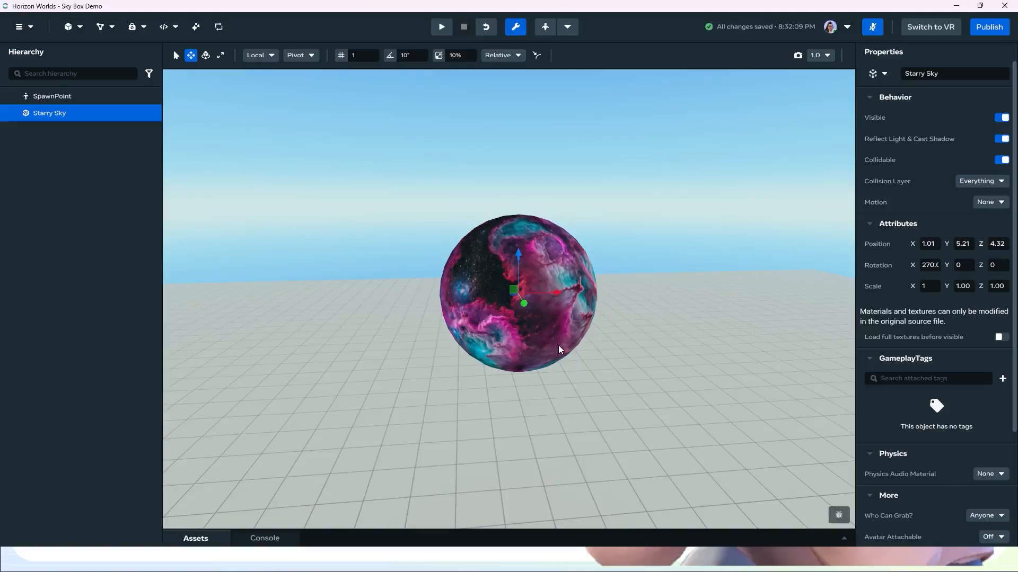
Scale the Starry Sky sphere up uniformly to about 18.55 on all axes so it surrounds the spawn point
key("e")
left_click_drag(542, 308, 681, 336)
key("r")
scroll(603, 381, "down", 5)
left_click_drag(508, 299, 482, 284)
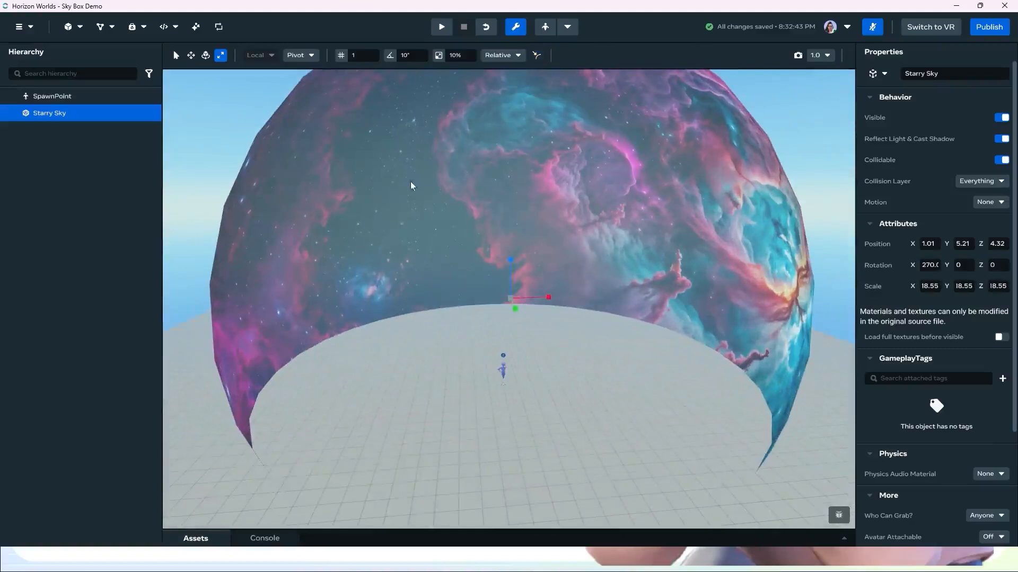
Add an Environment gizmo to the world in front of the sphere and set its fog density to 0
left_click(79, 26)
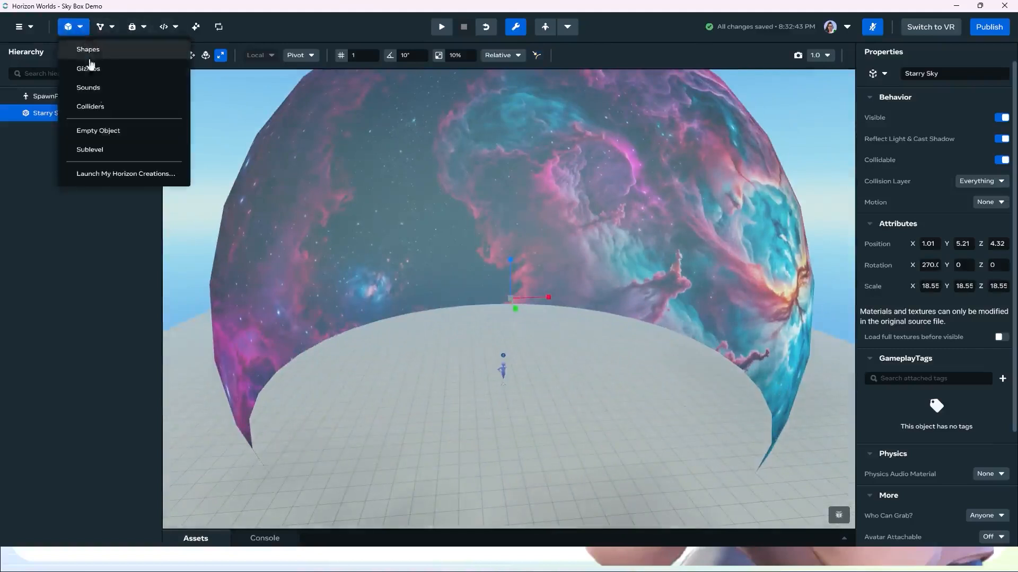
left_click(88, 69)
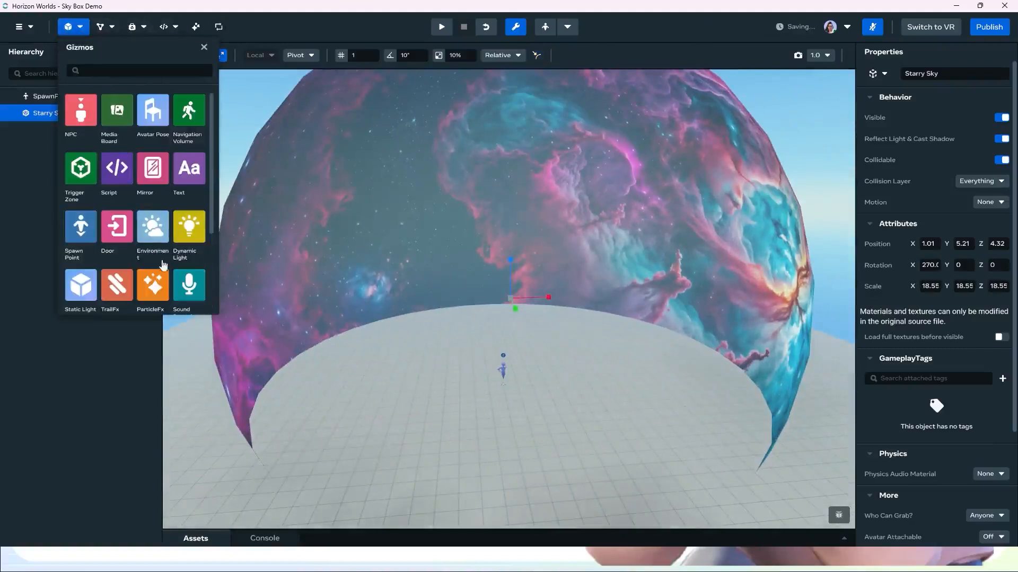
left_click_drag(163, 265, 572, 318)
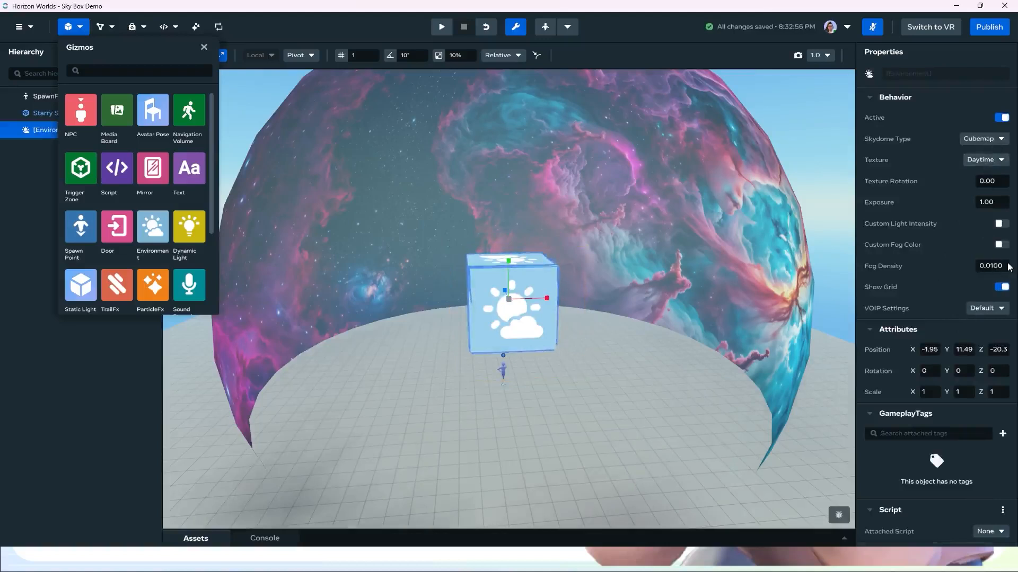
left_click_drag(1001, 266, 921, 264)
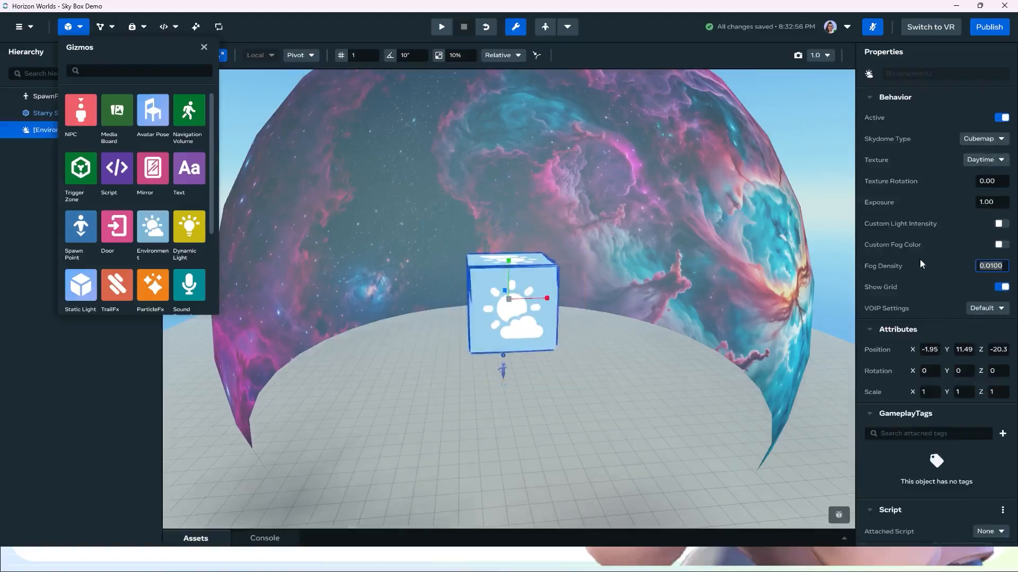
type("0")
key("Return")
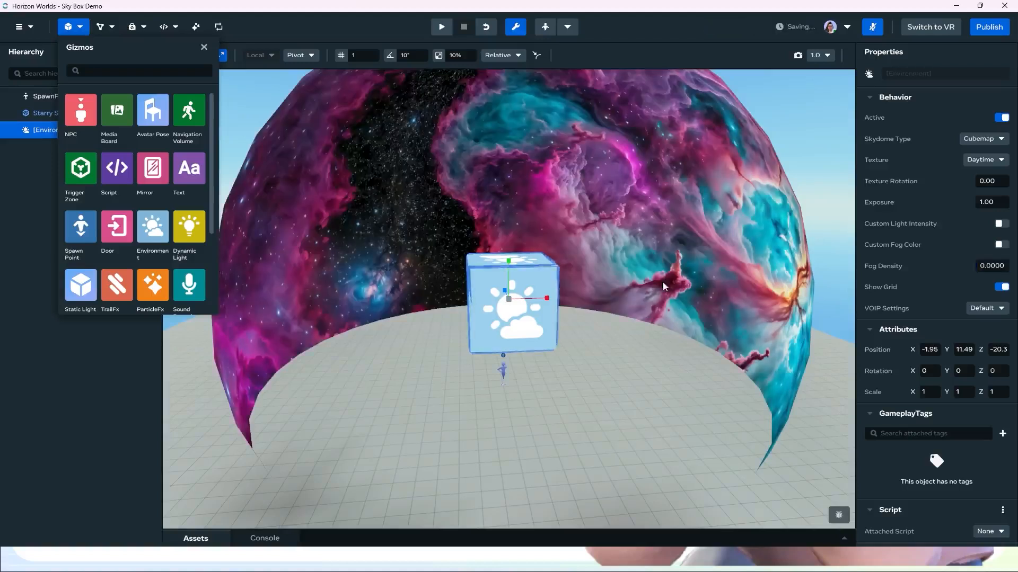
Raise the Environment gizmo to about Y 14.30 and the Starry Sky sphere to about Y 19.30
scroll(543, 310, "down", 5)
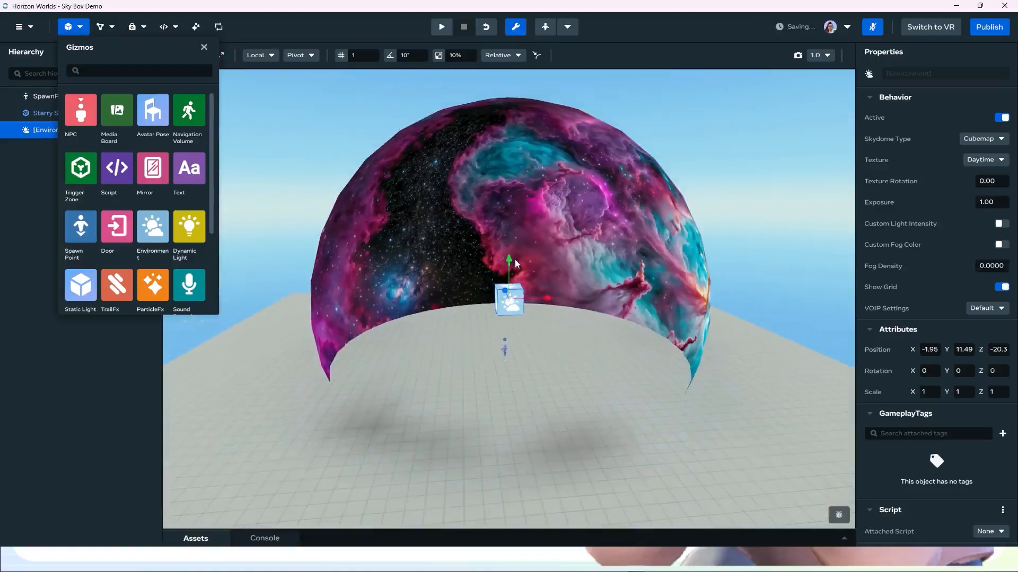
left_click_drag(514, 263, 517, 179)
left_click(604, 199)
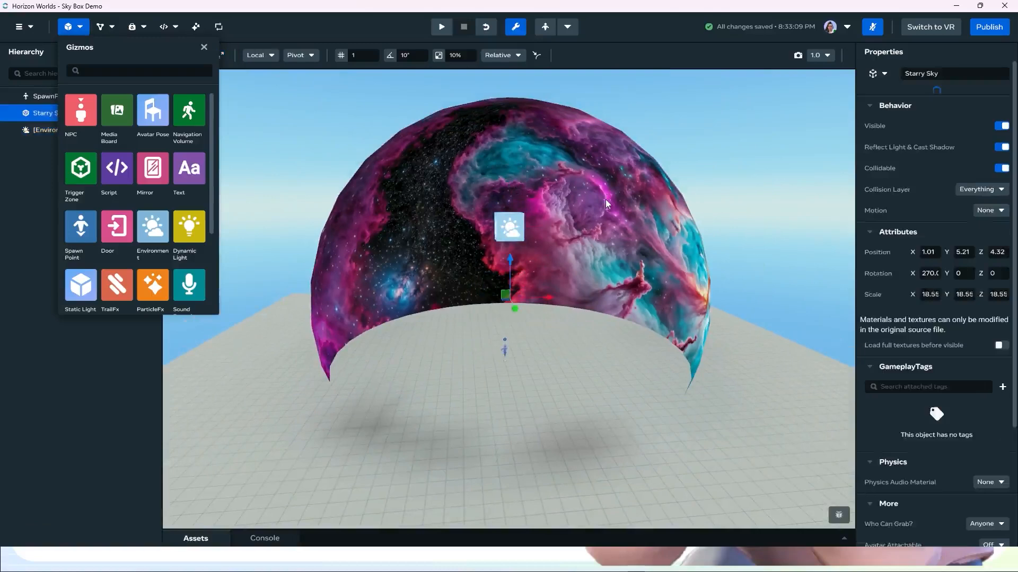
left_click_drag(512, 262, 532, 107)
scroll(525, 275, "down", 4)
left_click_drag(542, 350, 610, 437, "alt")
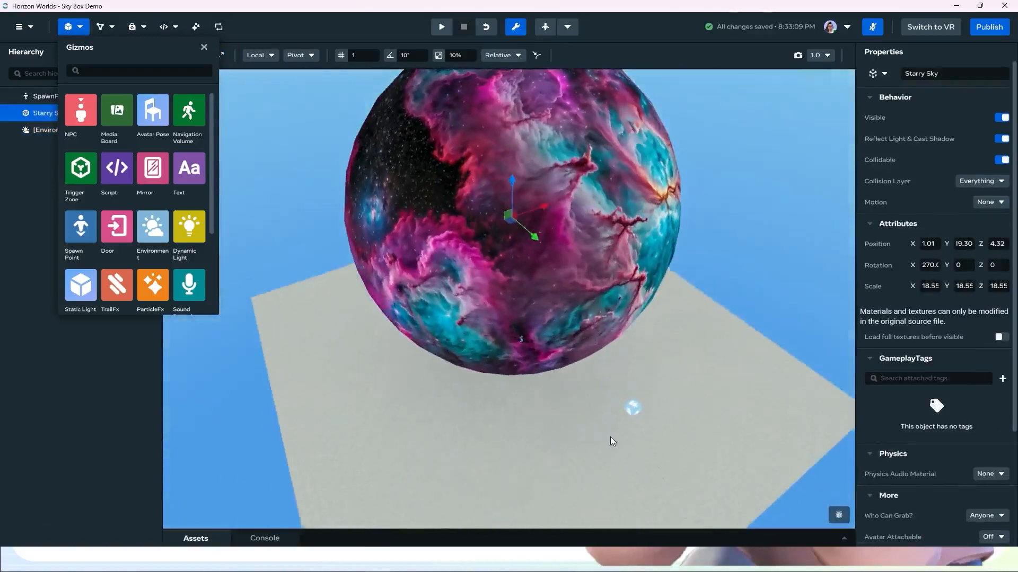
Preview the world from a spot inside the sphere, walk the avatar around to inspect the skybox, and return to editing
scroll(610, 437, "up", 8)
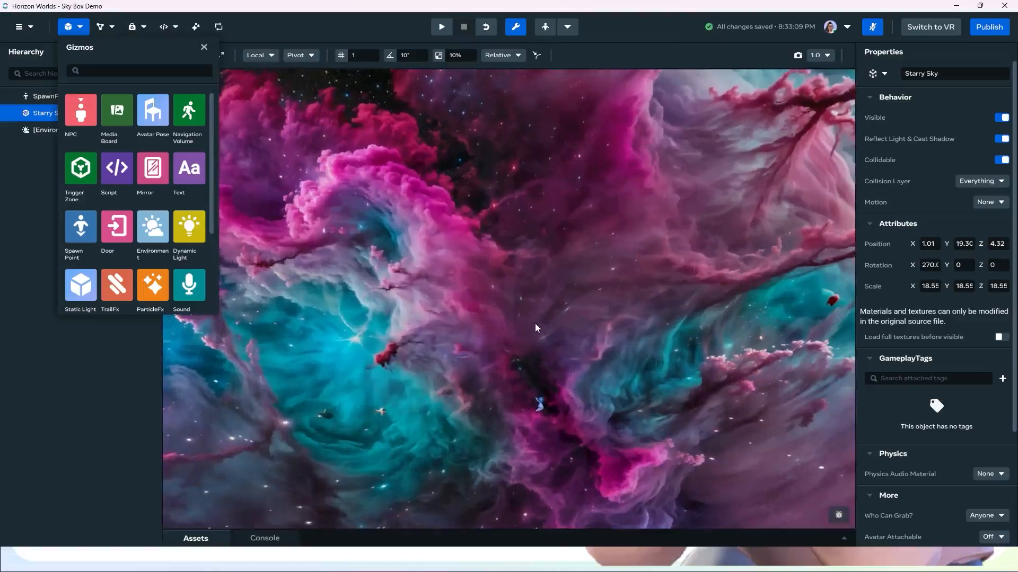
right_click(535, 325)
left_click(593, 435)
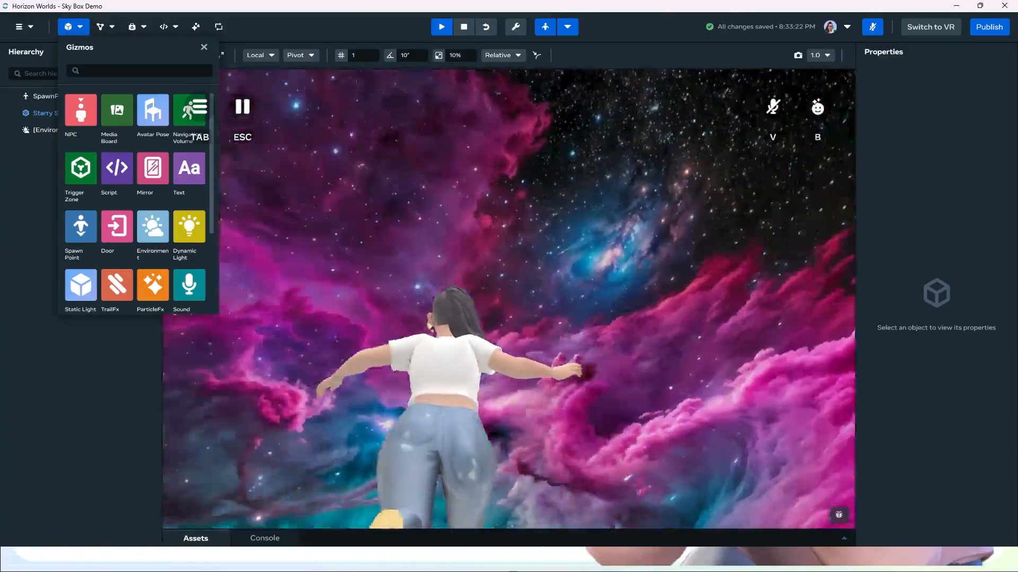
key("w")
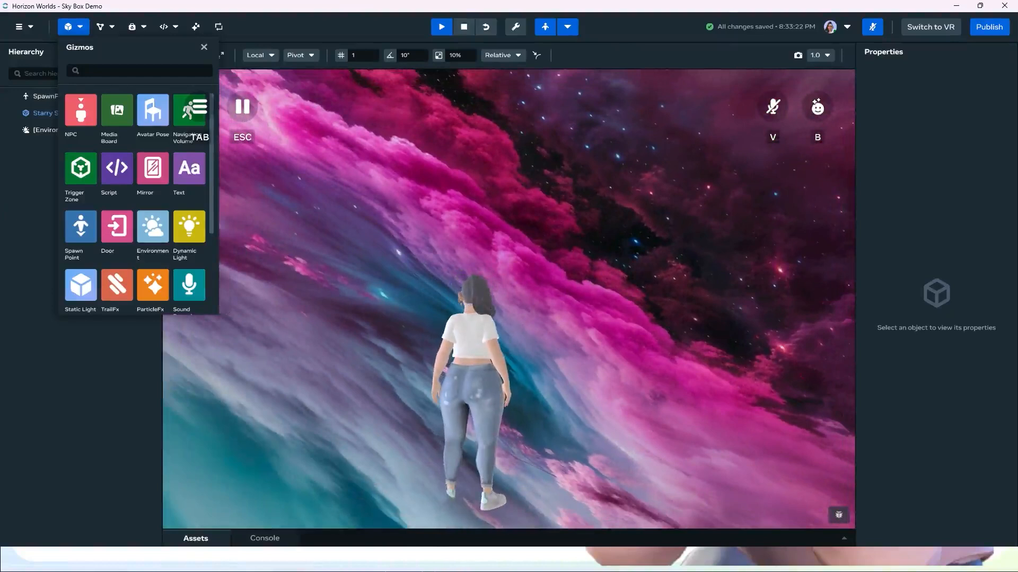
key("Escape")
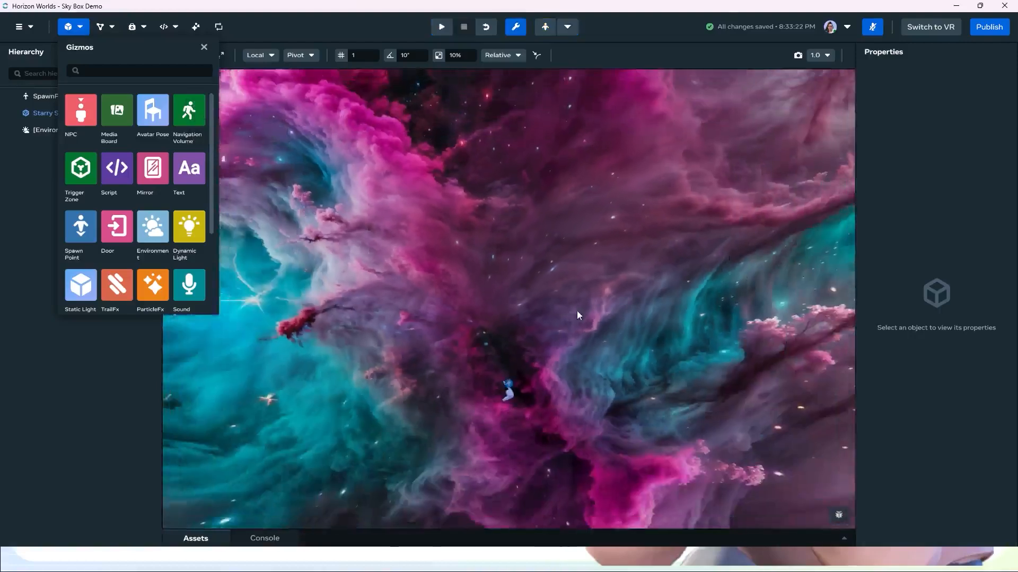
Set the Environment gizmo's skydome texture to Twilight Clouds
scroll(576, 315, "down", 6)
left_click_drag(558, 314, 643, 260, "alt")
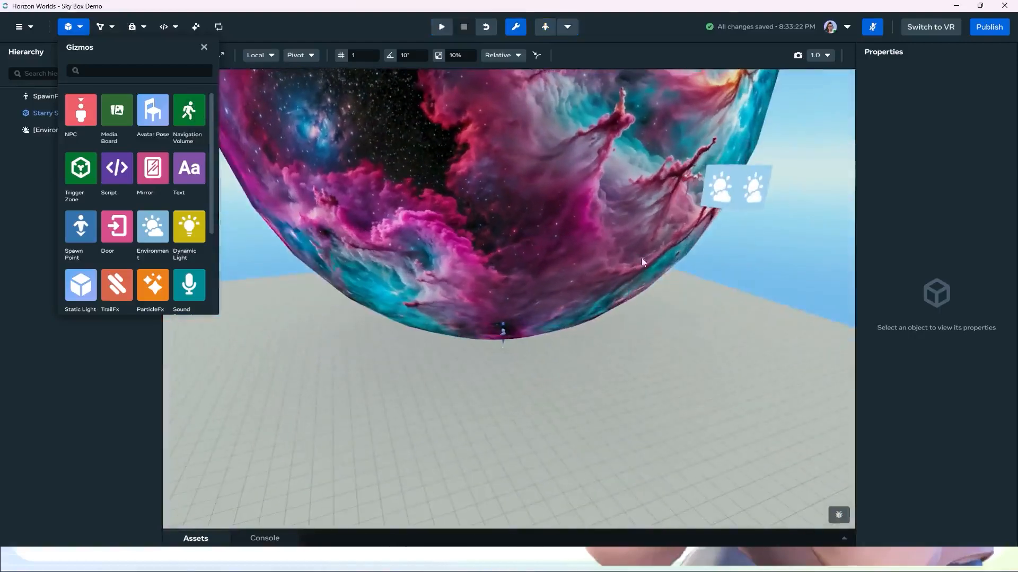
left_click(737, 186)
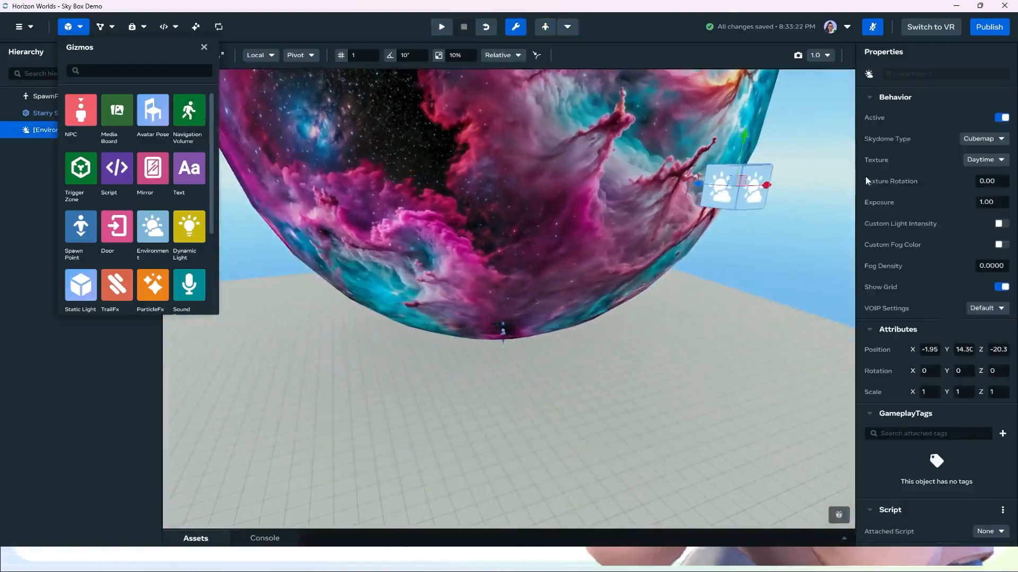
left_click(997, 161)
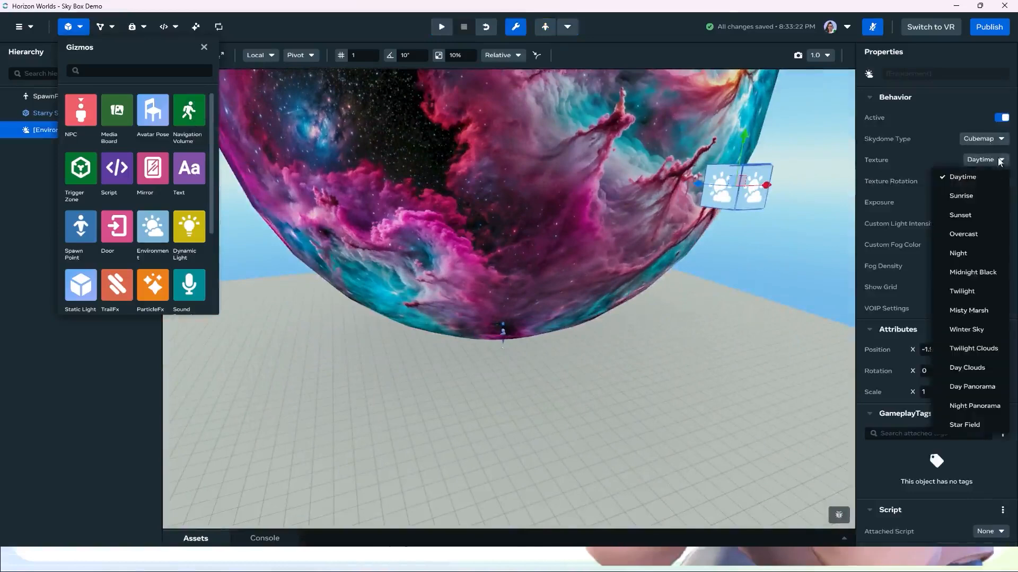
left_click(978, 355)
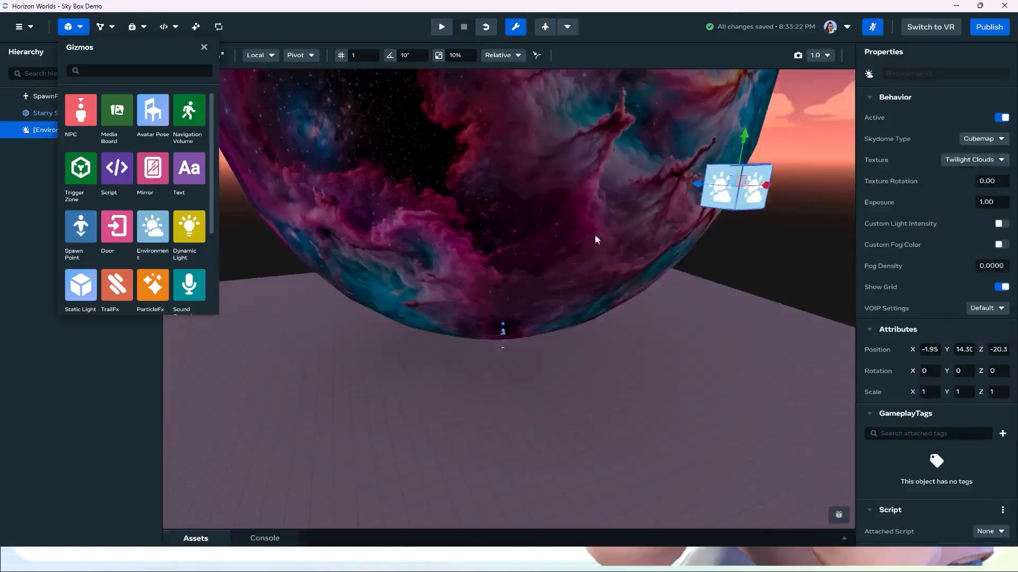
Preview the world from inside the sphere under the Twilight Clouds lighting and return to editing
left_click_drag(540, 259, 655, 332, "alt")
scroll(574, 321, "up", 2)
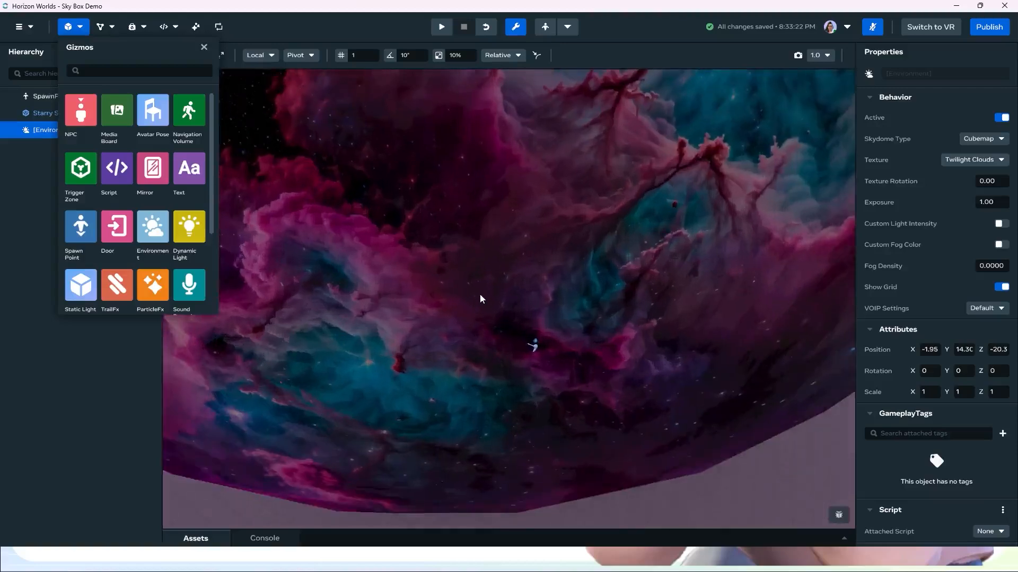
scroll(485, 305, "up", 3)
right_click(485, 307)
left_click(504, 390)
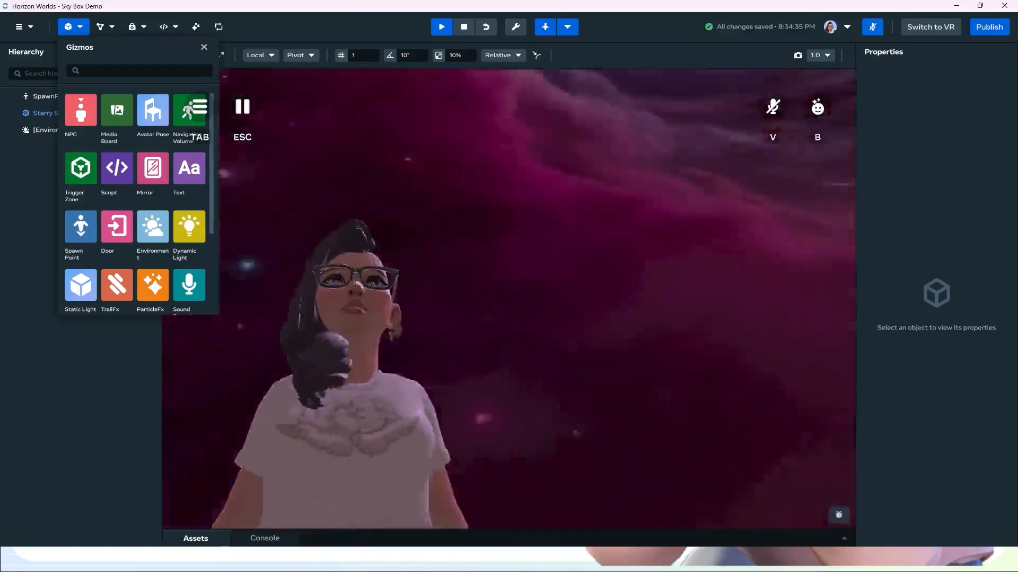
key("Escape")
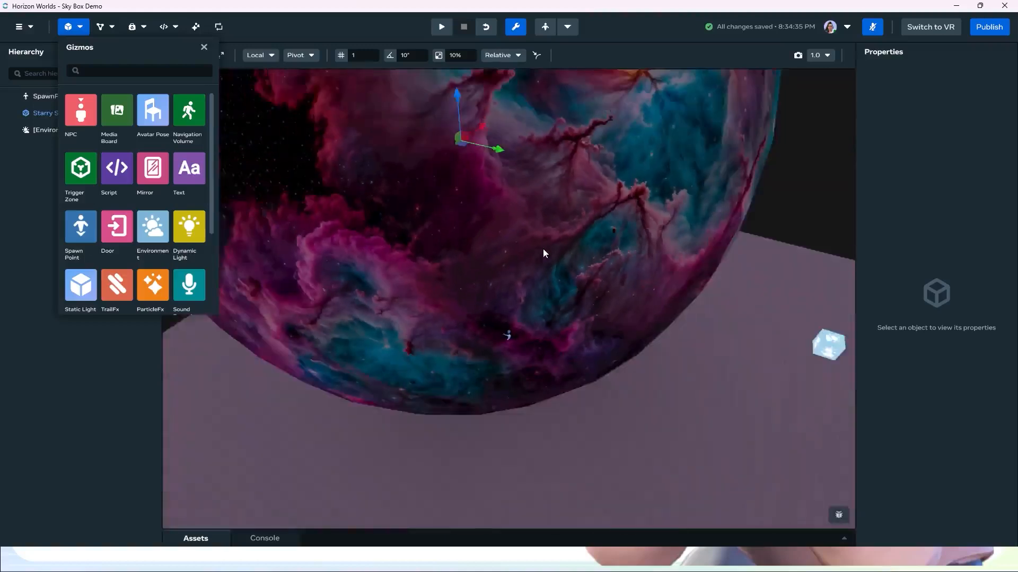
Move the Starry Sky sphere horizontally away from the spawn point to about Z 43.31, leaving the floor uncovered
left_click_drag(527, 228, 260, 196)
left_click_drag(455, 276, 466, 257, "alt")
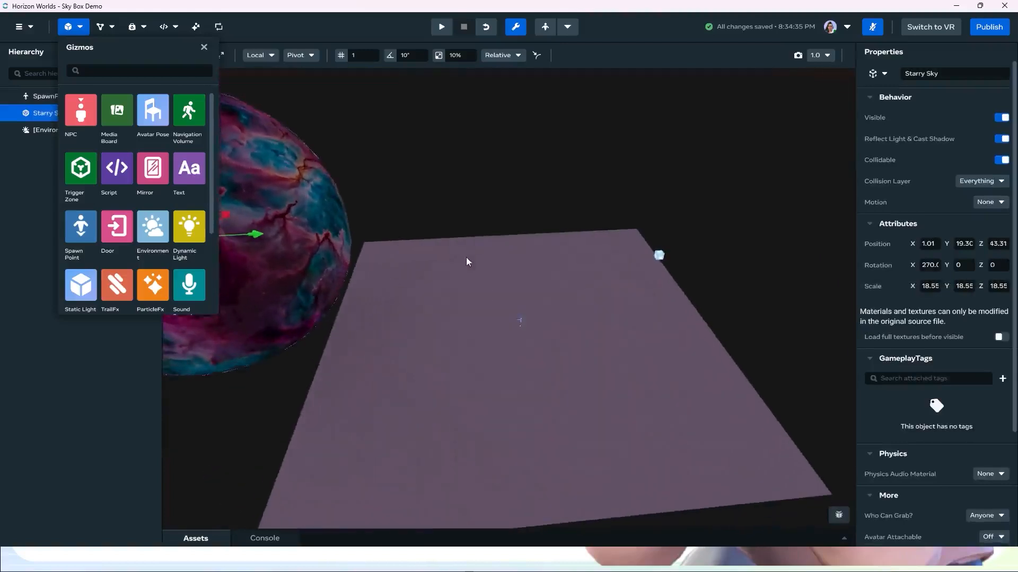
scroll(495, 313, "up", 2)
left_click_drag(495, 314, 503, 339, "alt")
scroll(500, 335, "up", 2)
Switch to Blender and examine the sphere's material name and its base color texture name
left_click(447, 467)
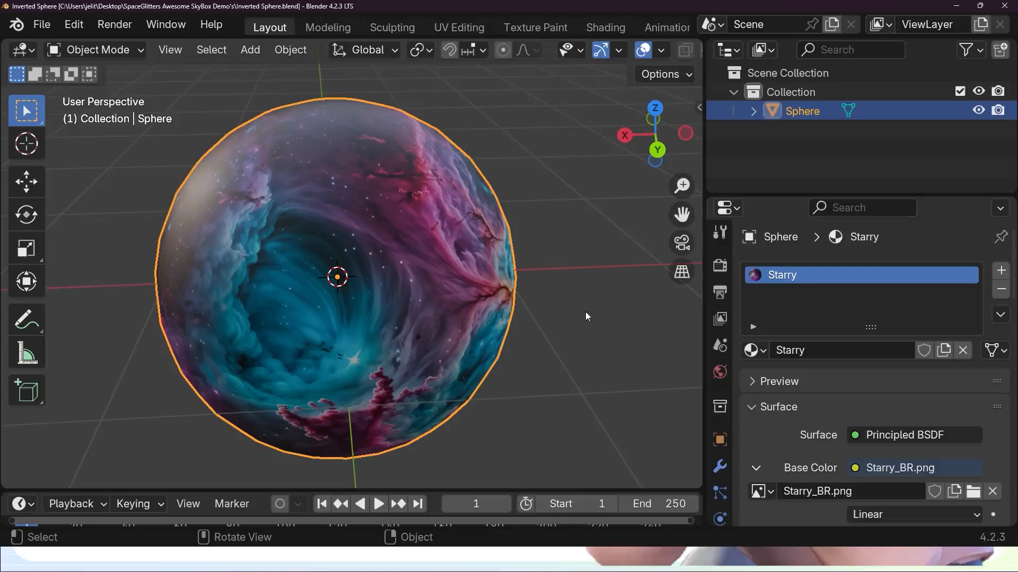
scroll(874, 456, "down", 3)
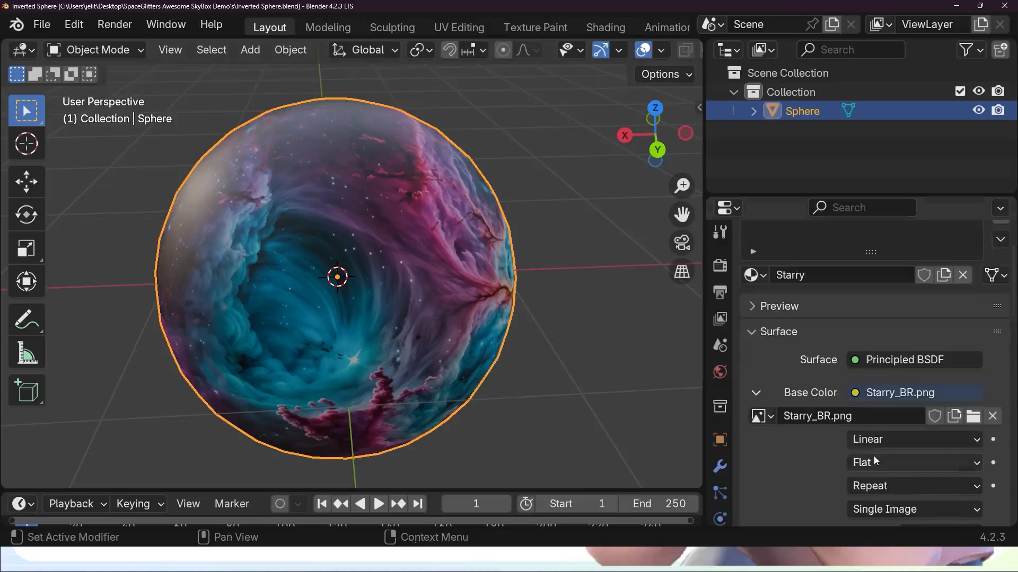
scroll(873, 453, "down", 2)
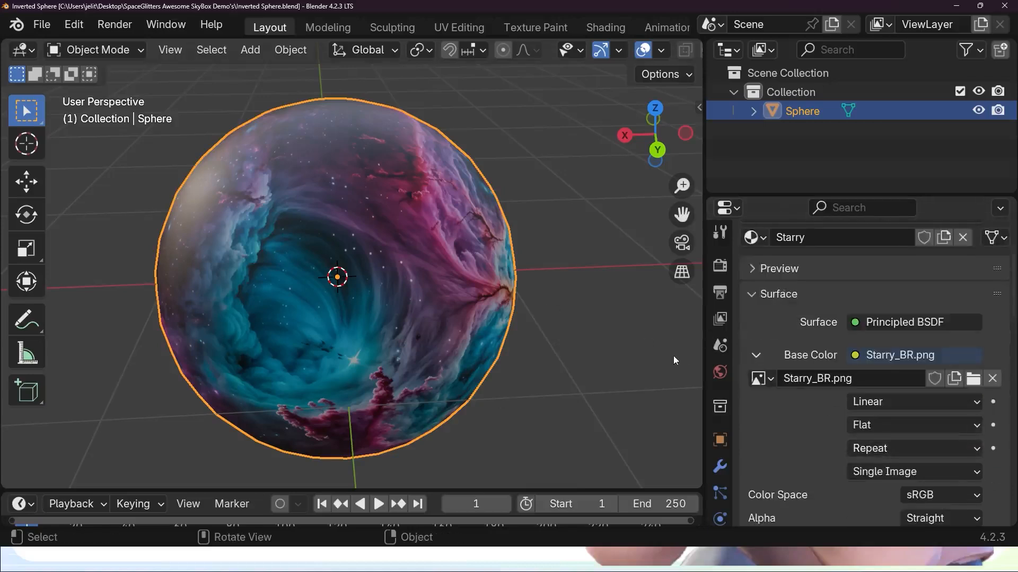
double_click(835, 380)
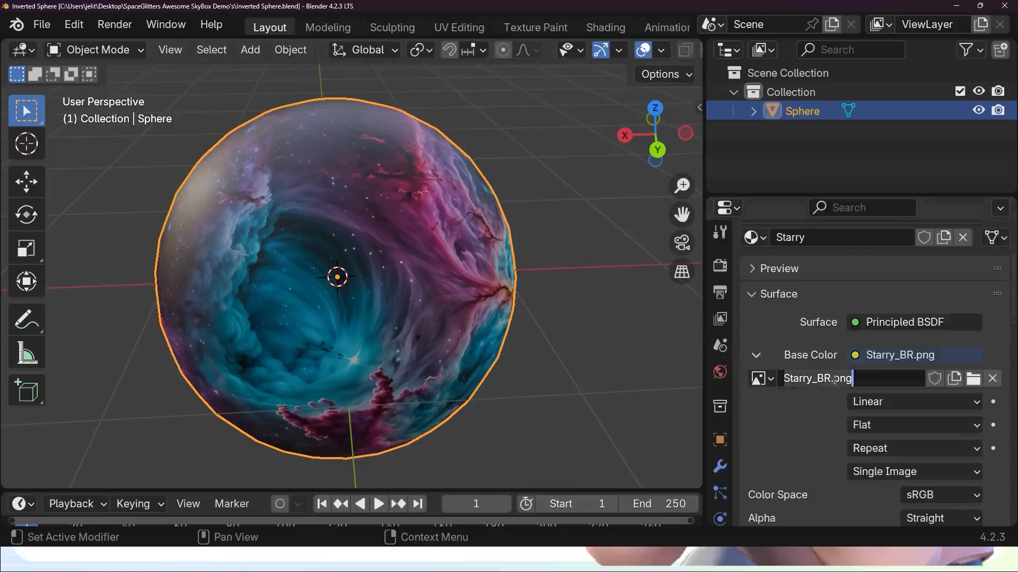
left_click(830, 240)
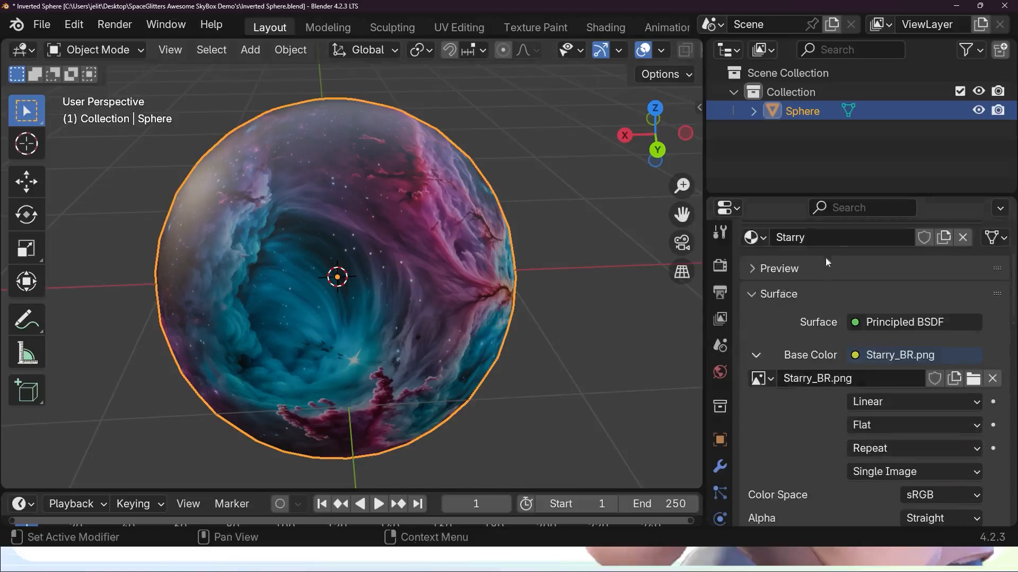
double_click(827, 239)
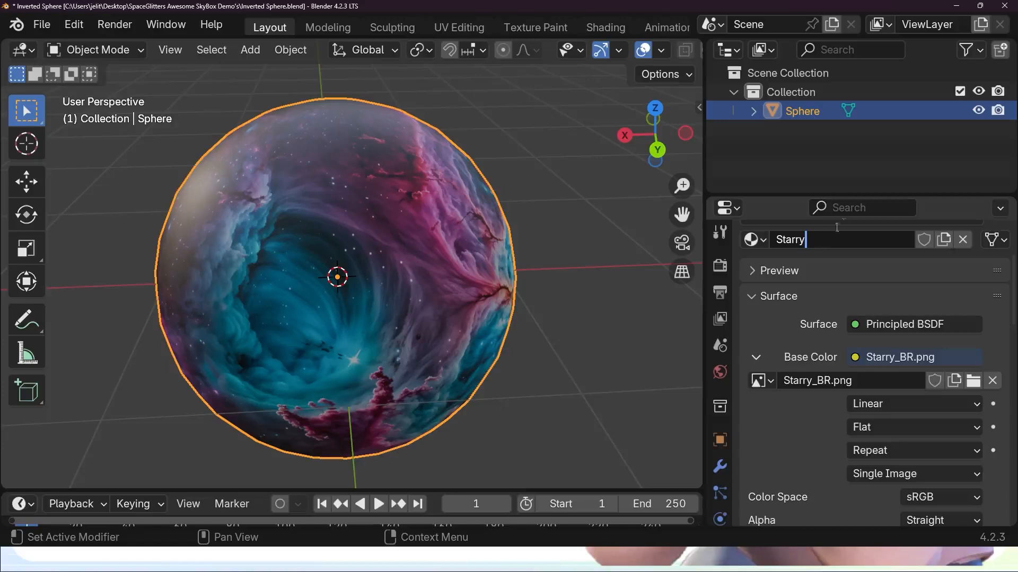
Enlarge the properties editor and rename the sphere's material to Starry_Unlit
left_click_drag(779, 195, 778, 127)
scroll(821, 212, "up", 3)
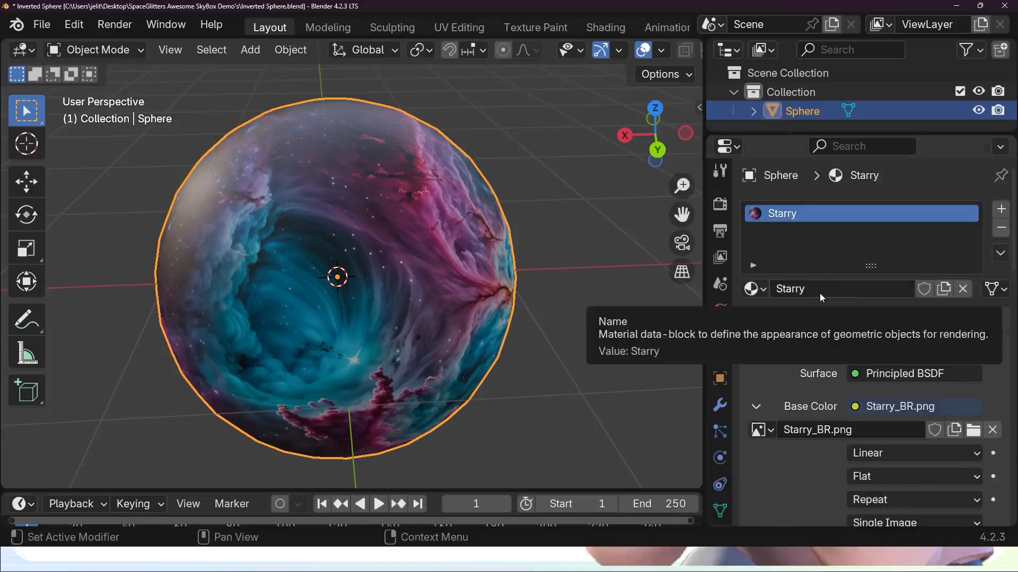
left_click(839, 288)
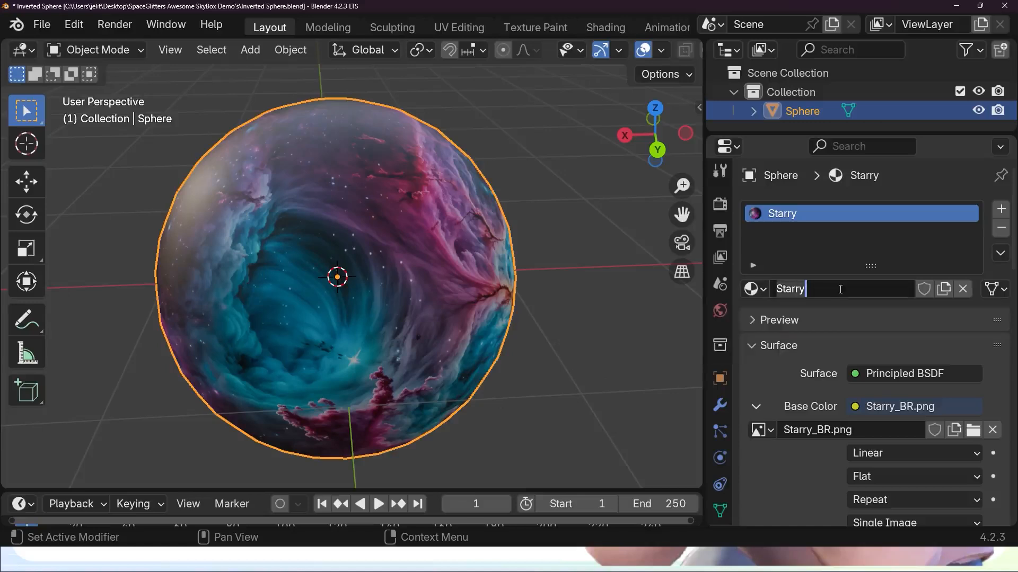
left_click(837, 289)
type("_Unlit")
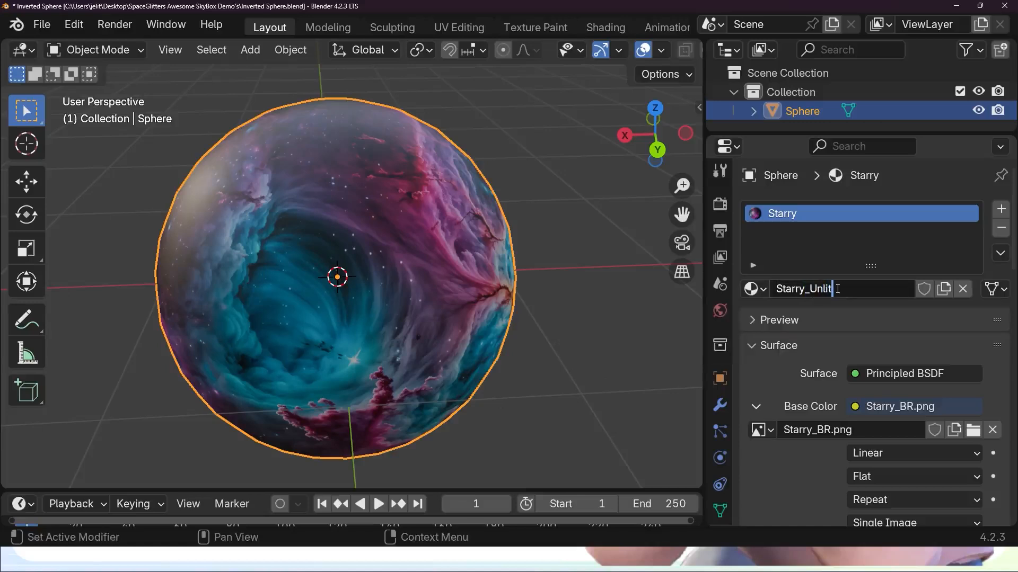
key("Return")
In the SpaceGlitters Awesome SkyBox Demo's folder, rename the Starry_BR image file to Starry_B
left_click_drag(0, 58, 471, 26)
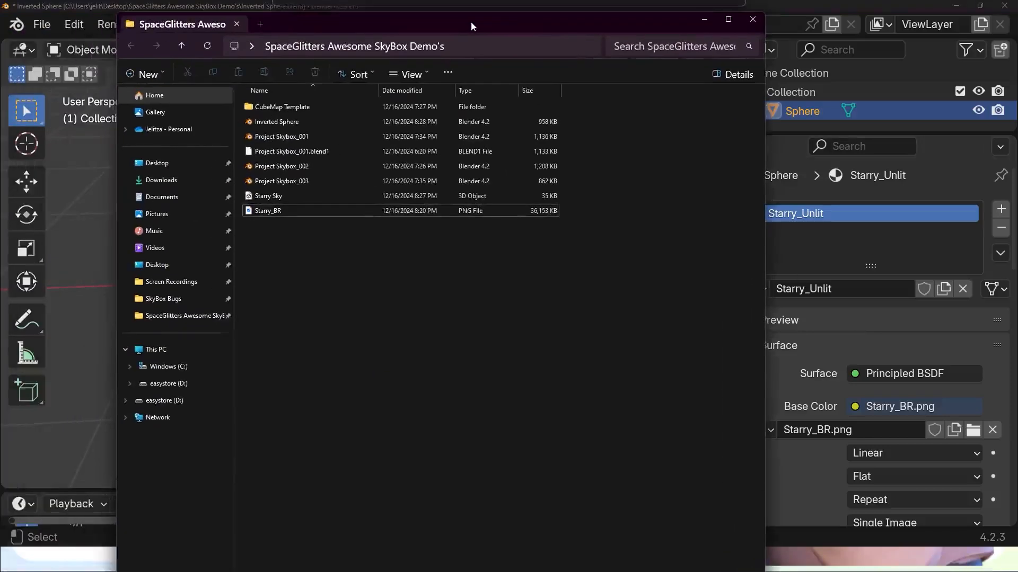
left_click(285, 212)
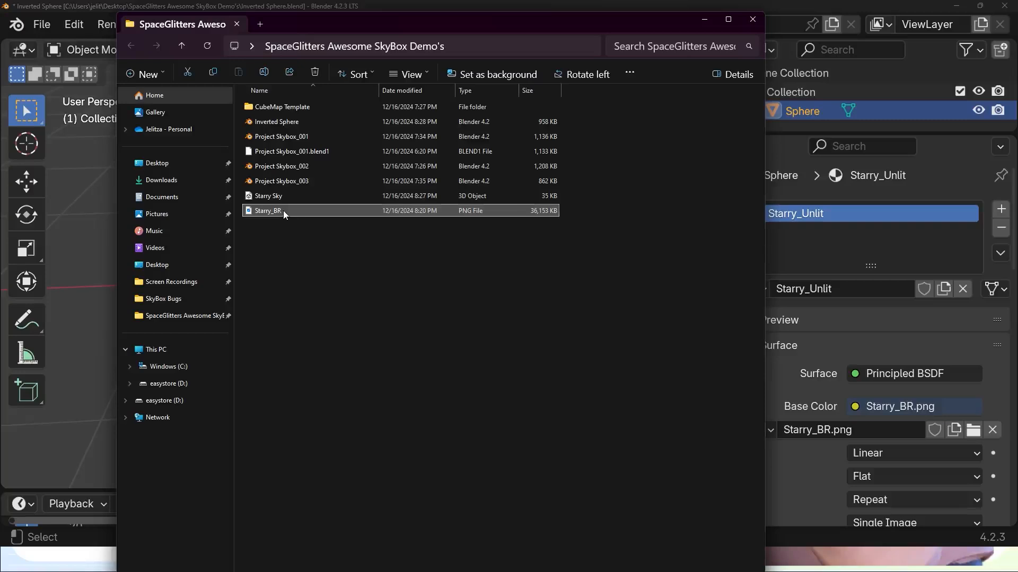
left_click(283, 211)
left_click(284, 210)
key("Return")
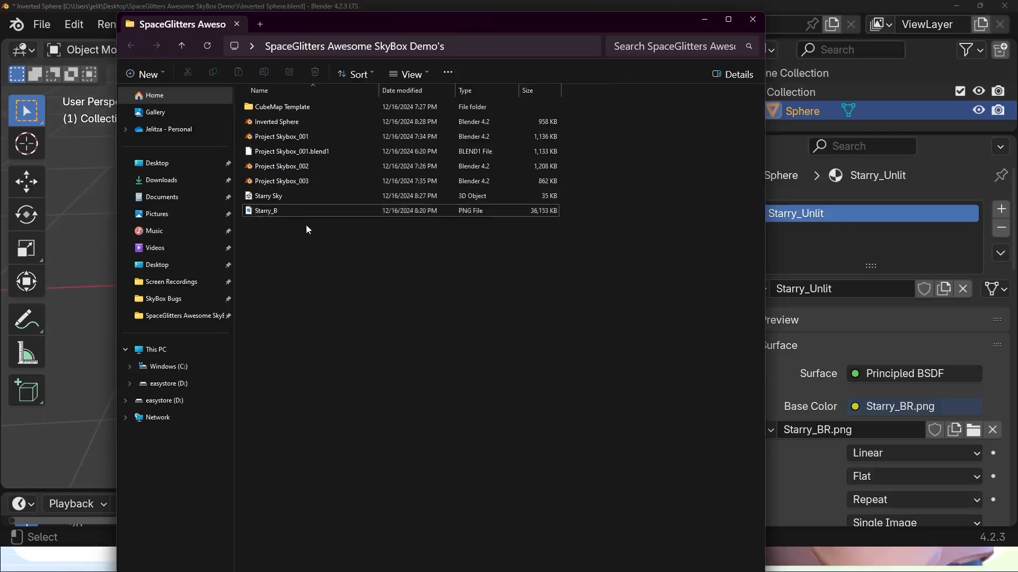
Return to Blender and export the selected sphere as FBX, overwriting Starry Sky.fbx, with the export limited to selected objects
left_click(88, 218)
left_click(403, 216)
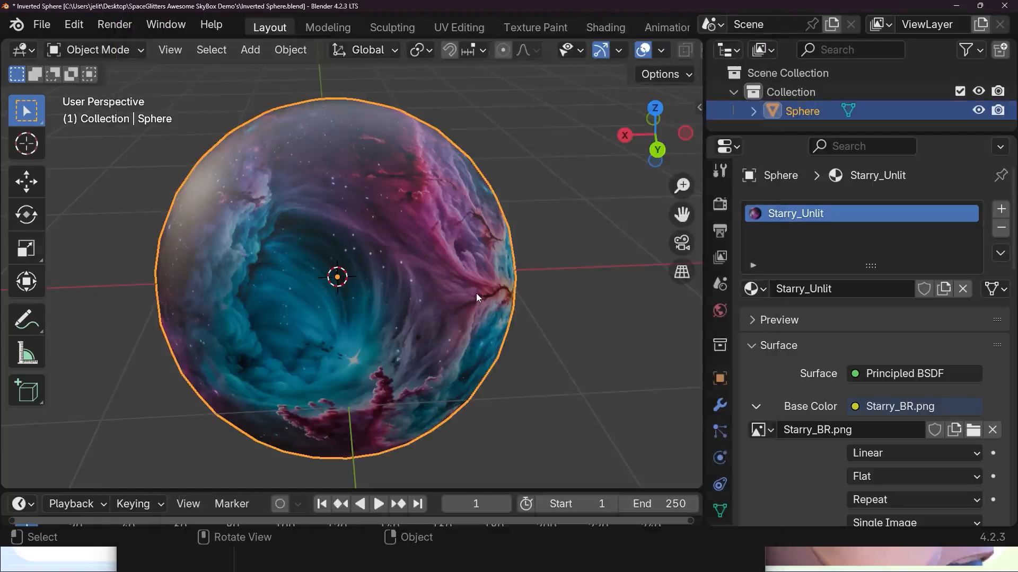
left_click(44, 26)
mouse_move(113, 312)
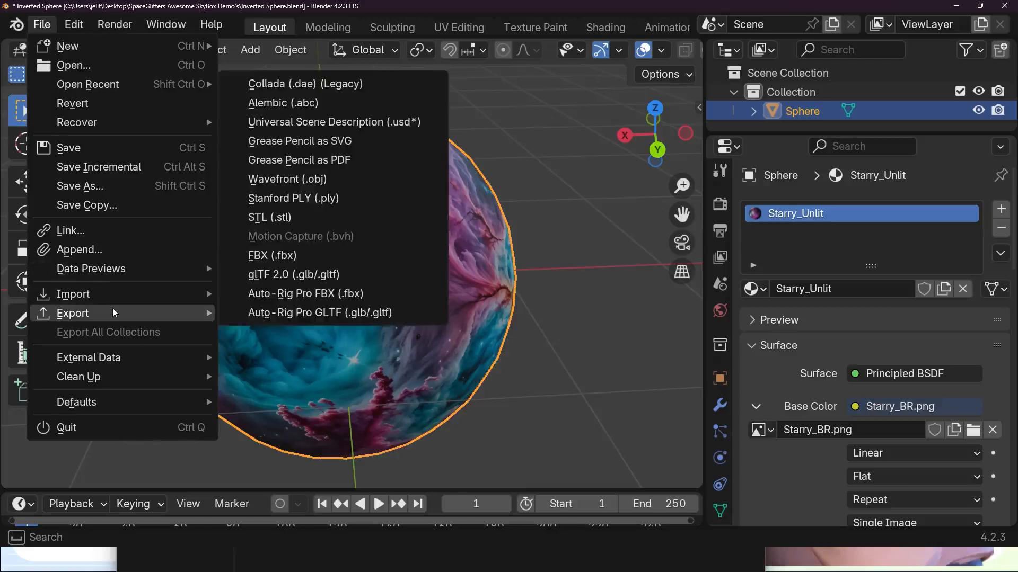
left_click(253, 257)
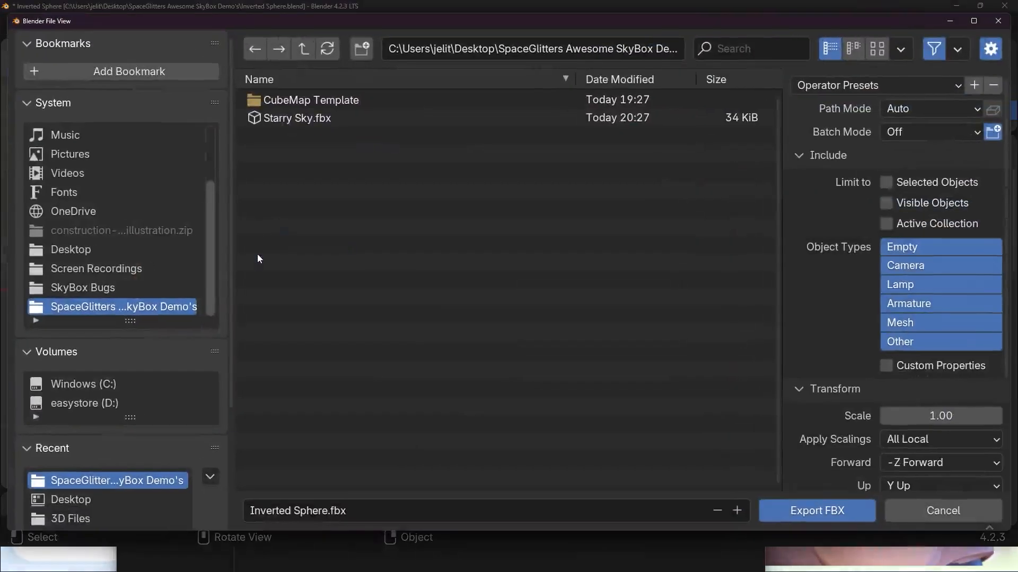
left_click(317, 123)
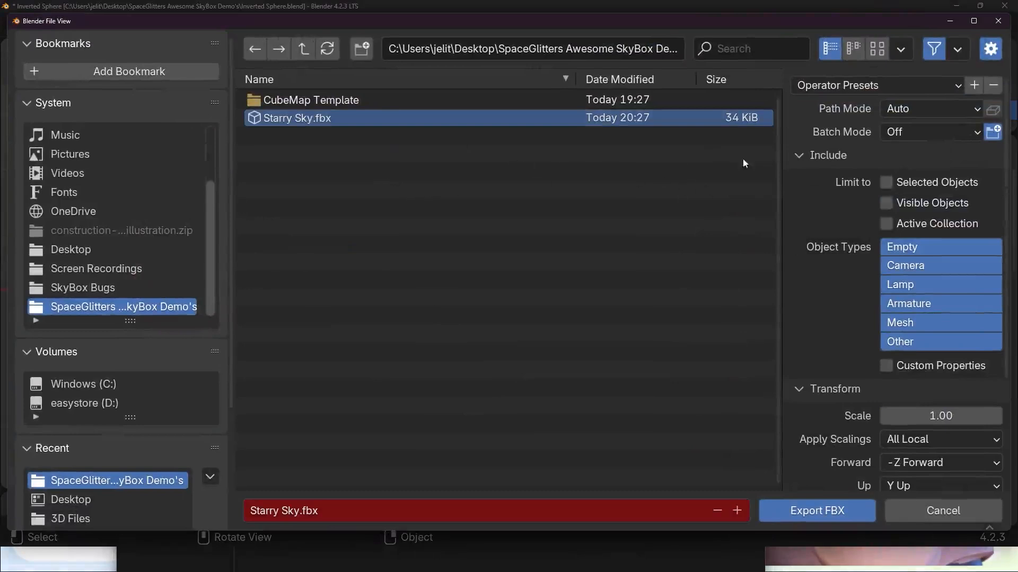
left_click(886, 183)
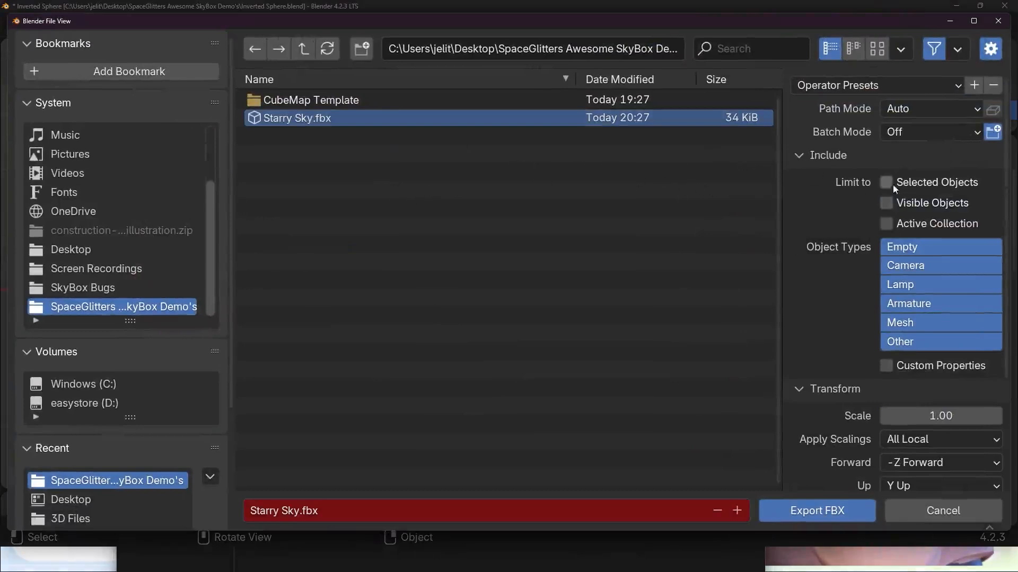
left_click(825, 512)
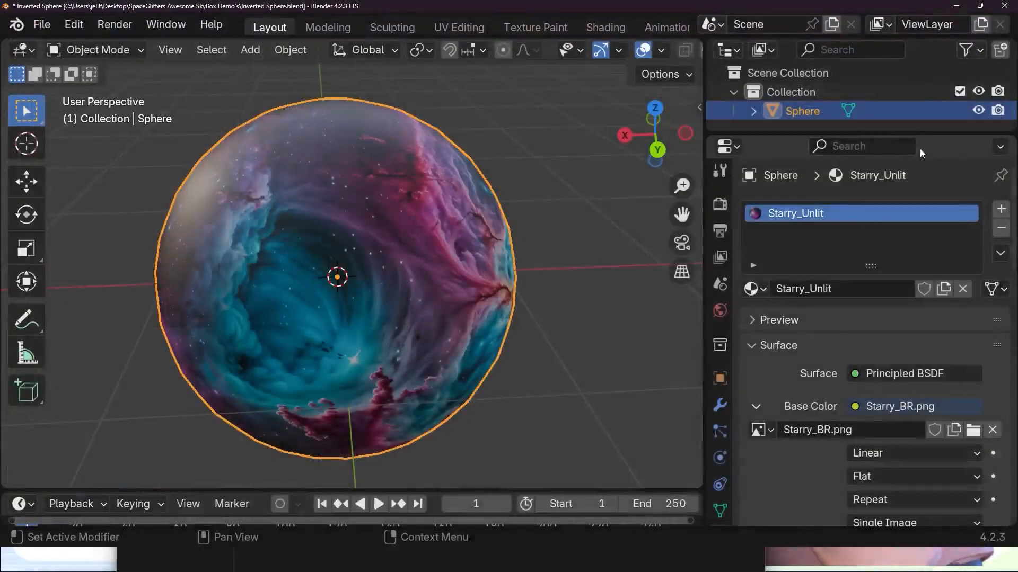
Minimize Blender and launch Meta Horizon Worlds in Desktop Mode from the Meta app library
left_click(956, 6)
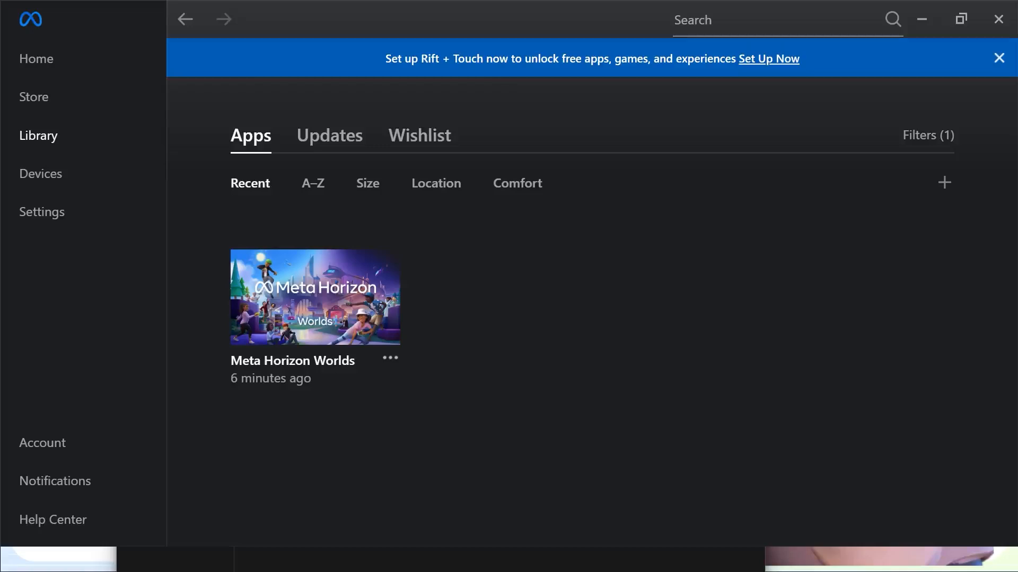
mouse_move(298, 271)
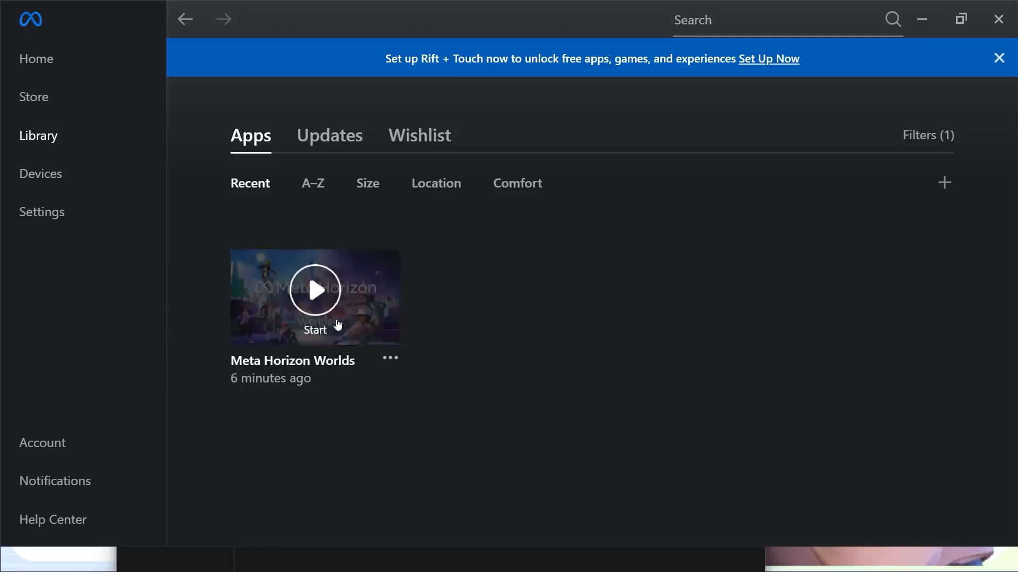
left_click(391, 362)
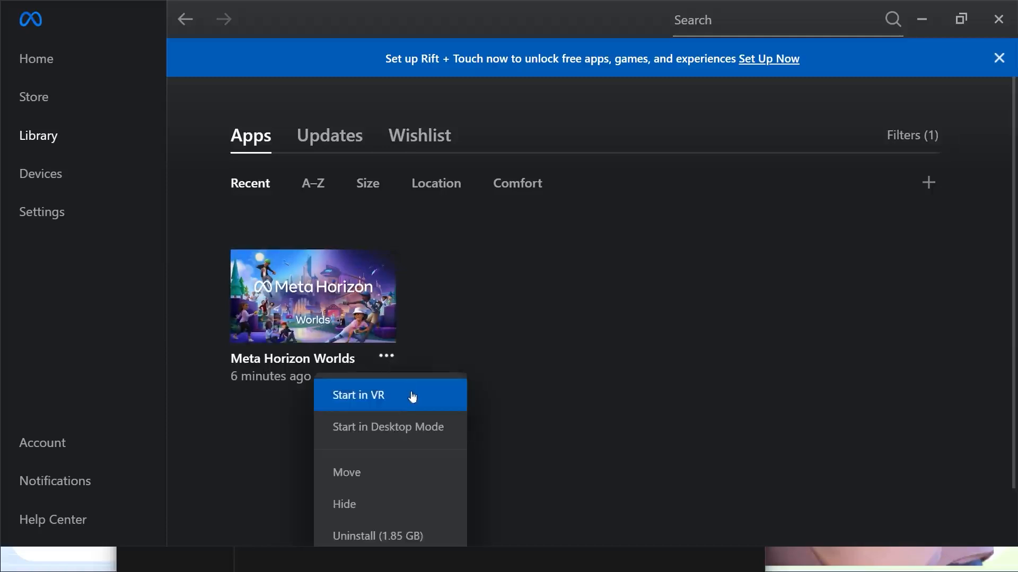
left_click(384, 429)
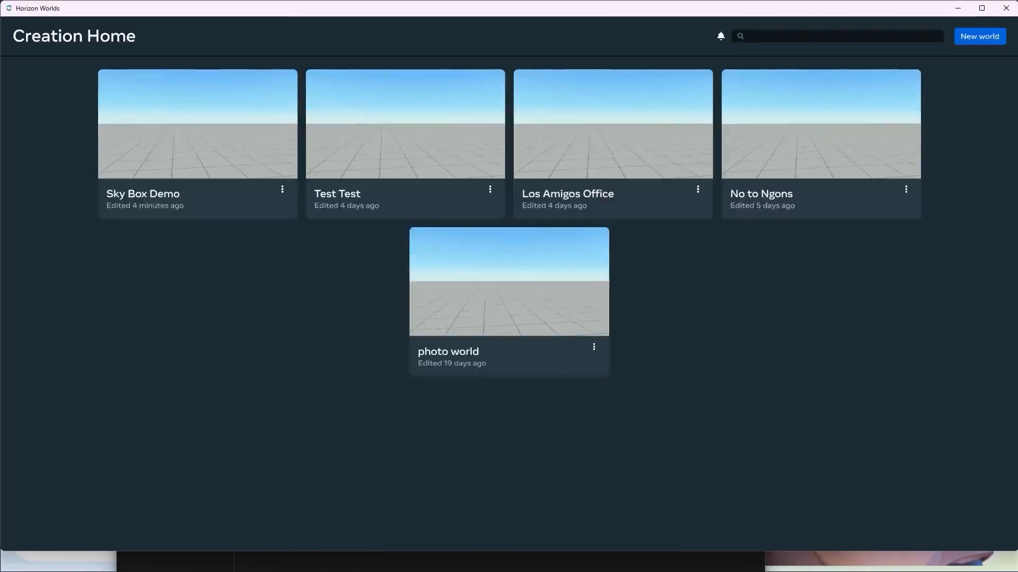
Check the project folder, return to Blender, and replace the material's base color image with Starry_B.png
key("alt+Tab")
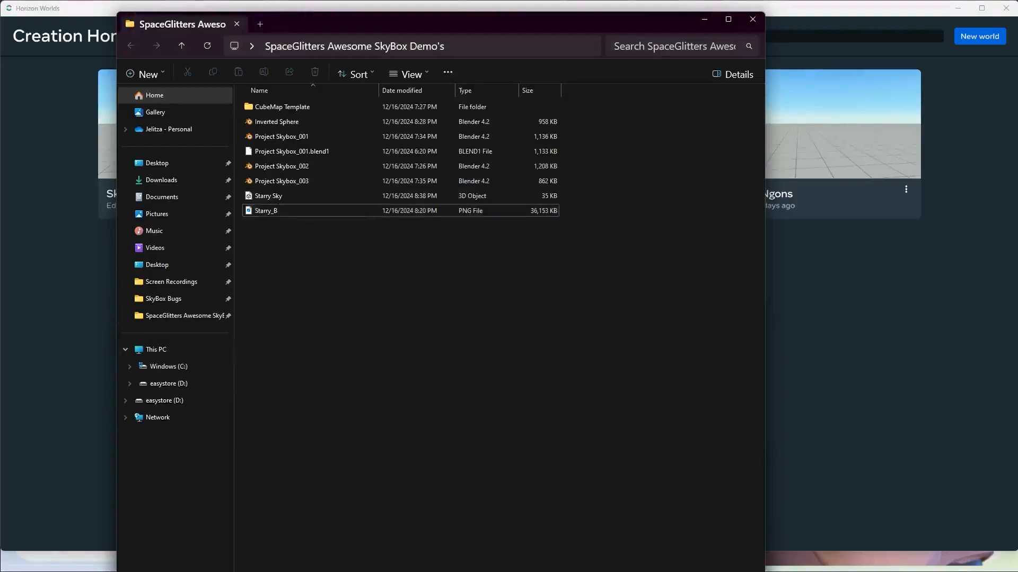
left_click(530, 563)
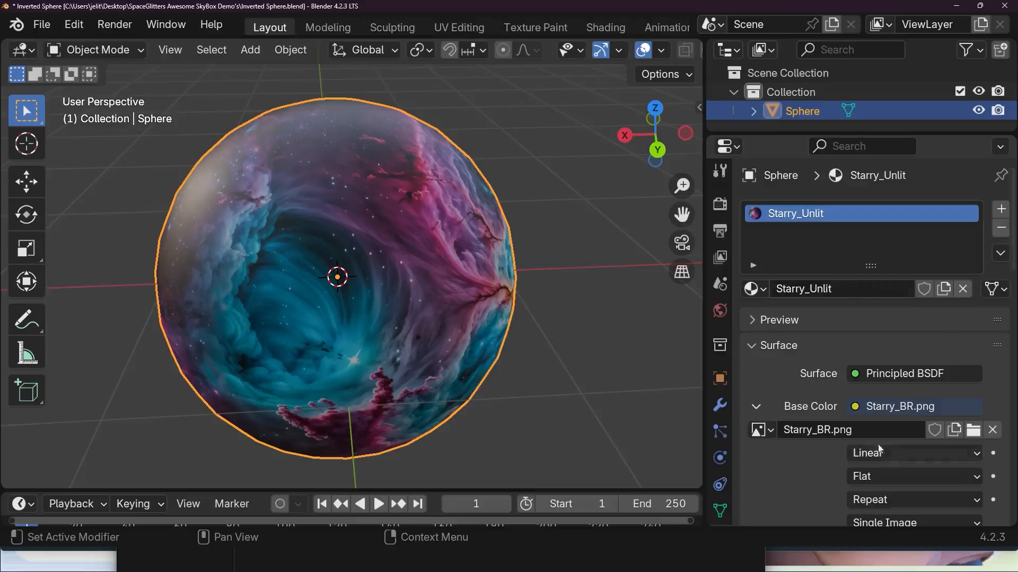
left_click(973, 430)
left_click(318, 117)
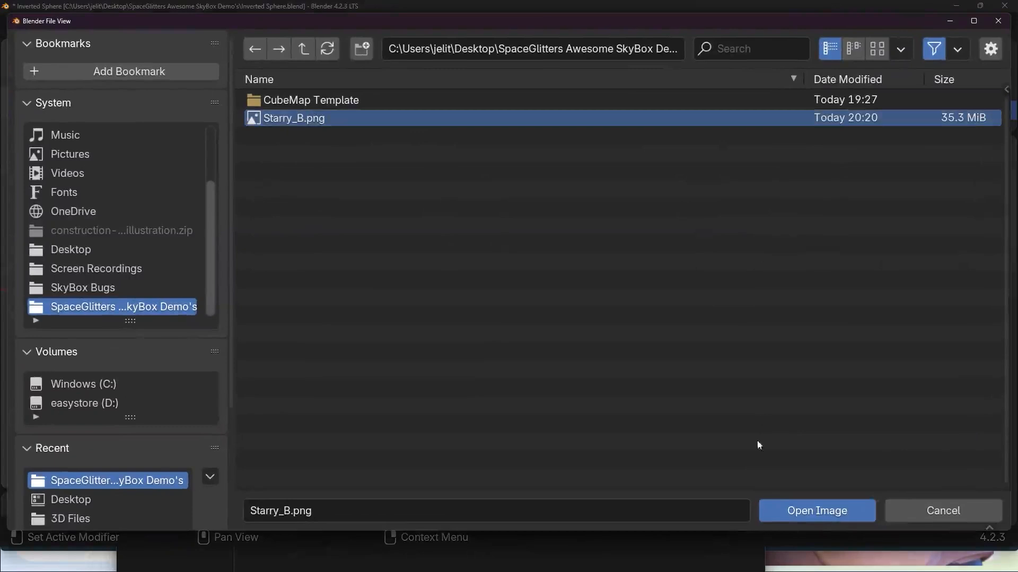
left_click(814, 507)
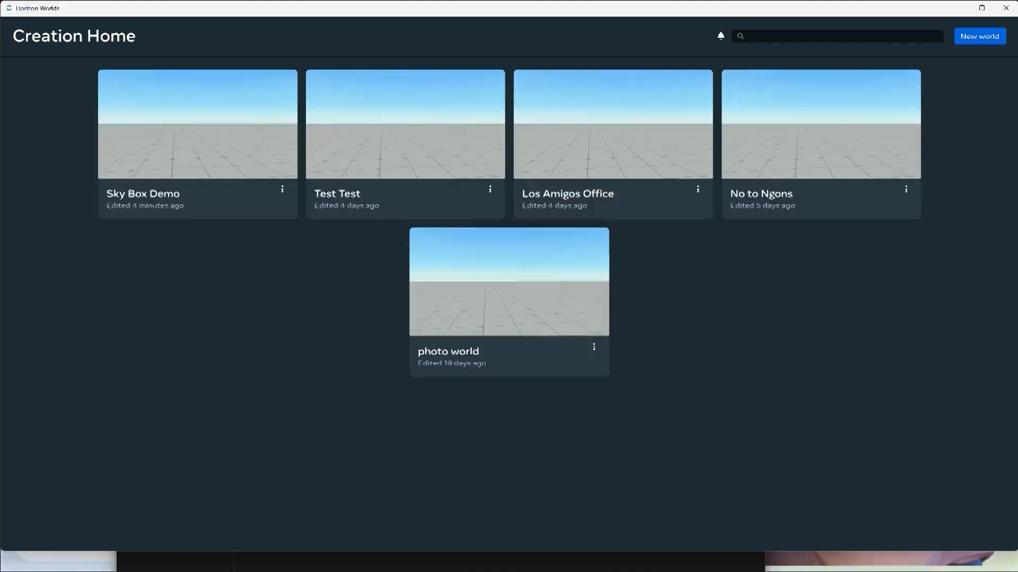
Open the Sky Box Demo world in Horizon Worlds and start a 3D model import with Preserve offset pivots turned off
left_click(205, 155)
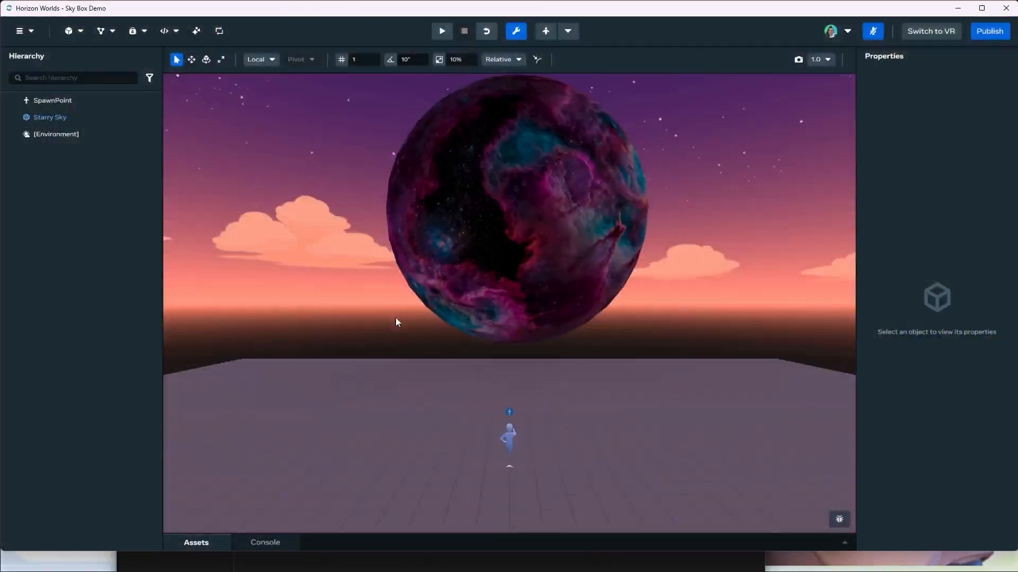
right_click_drag(396, 322, 395, 406)
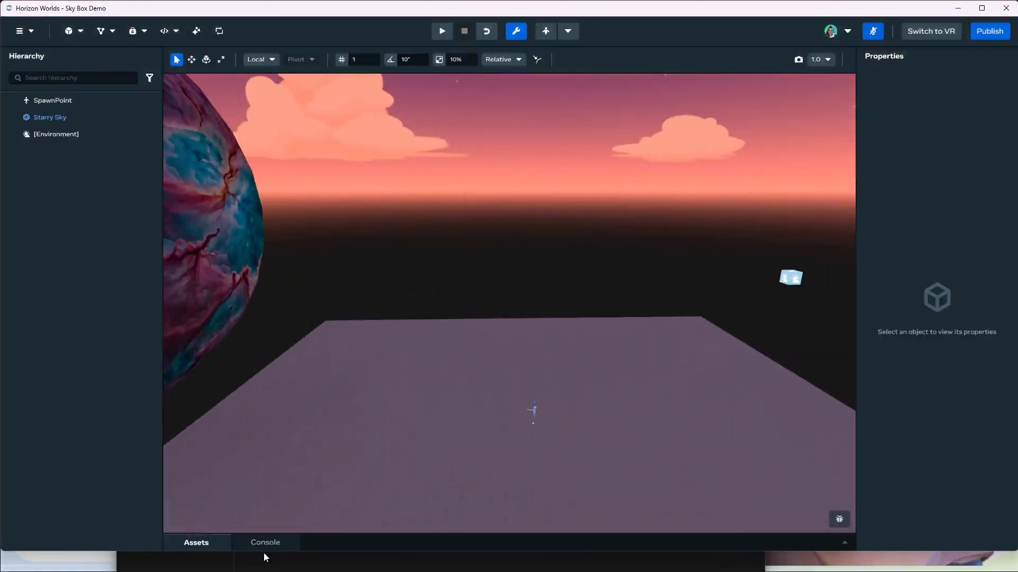
left_click(197, 543)
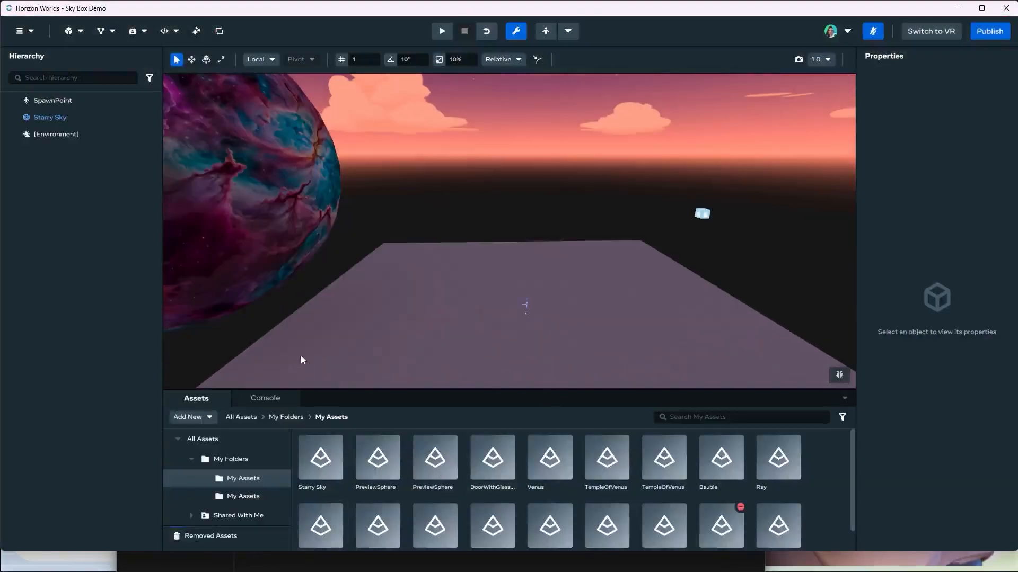
left_click(209, 418)
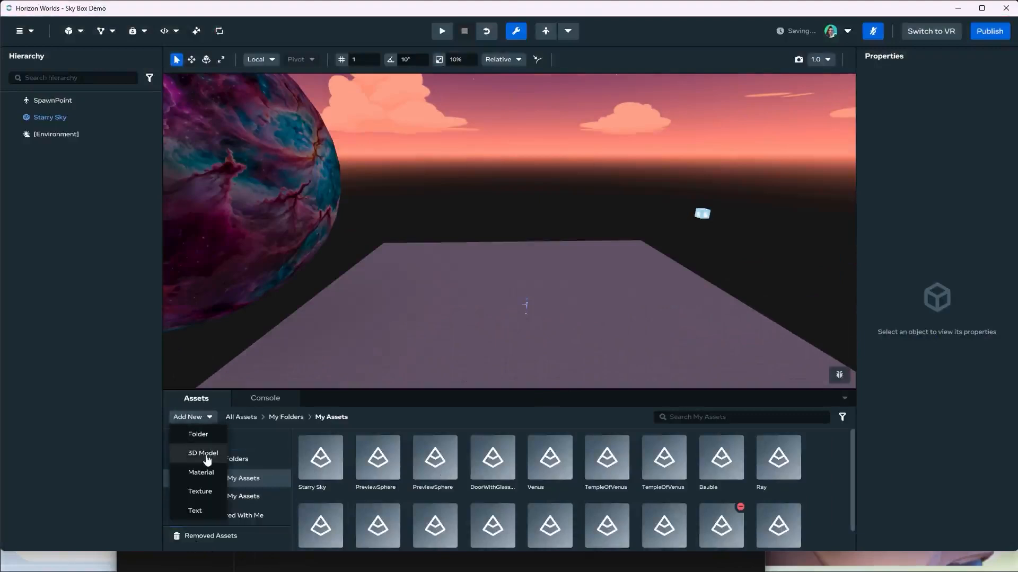
left_click(205, 457)
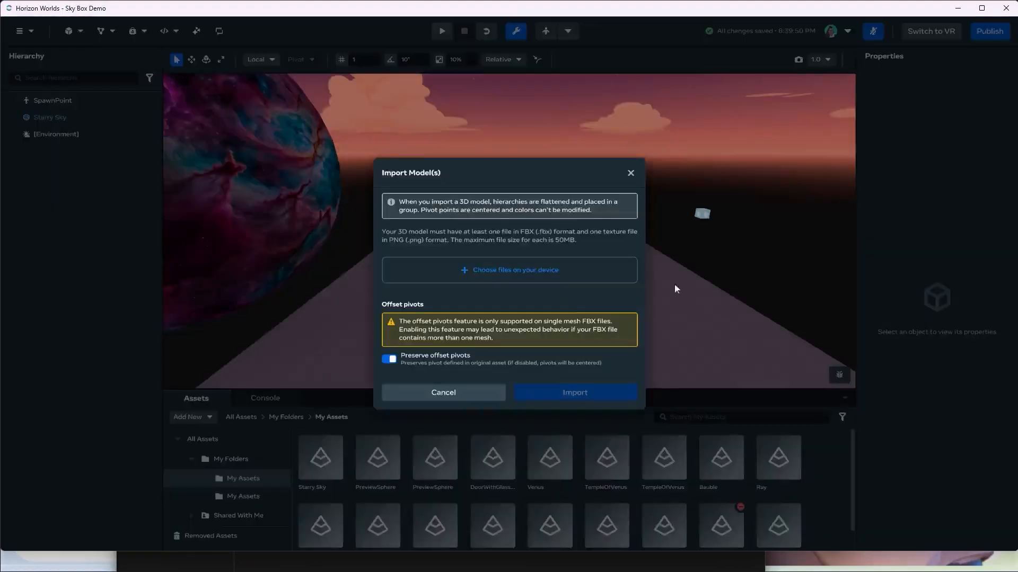
left_click(388, 360)
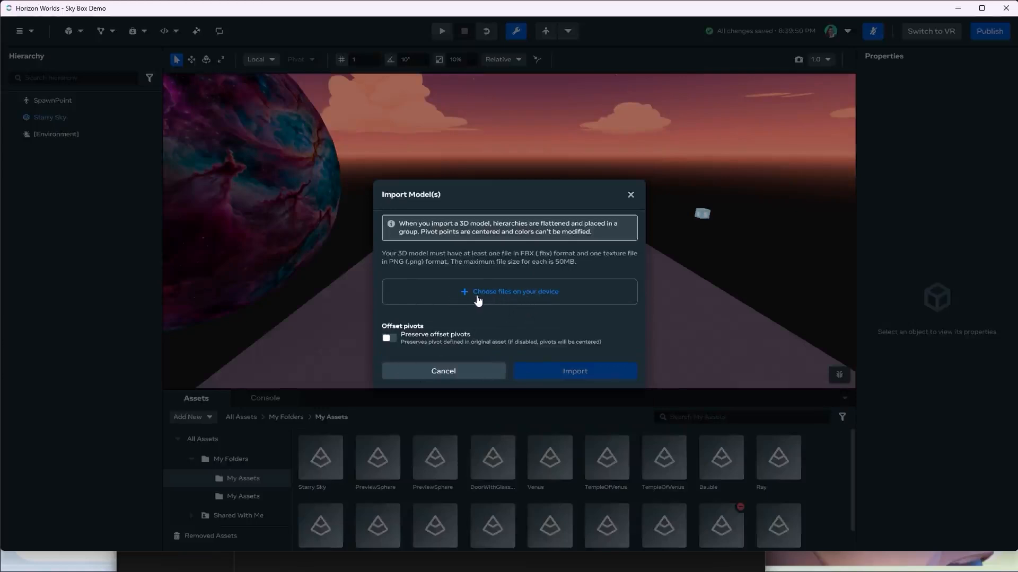
left_click(524, 295)
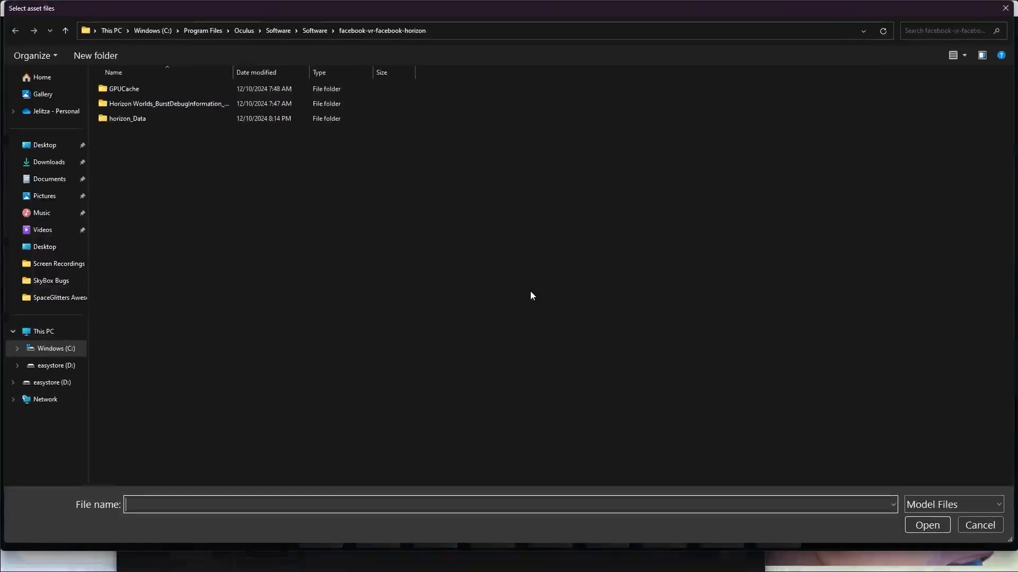
left_click(49, 149)
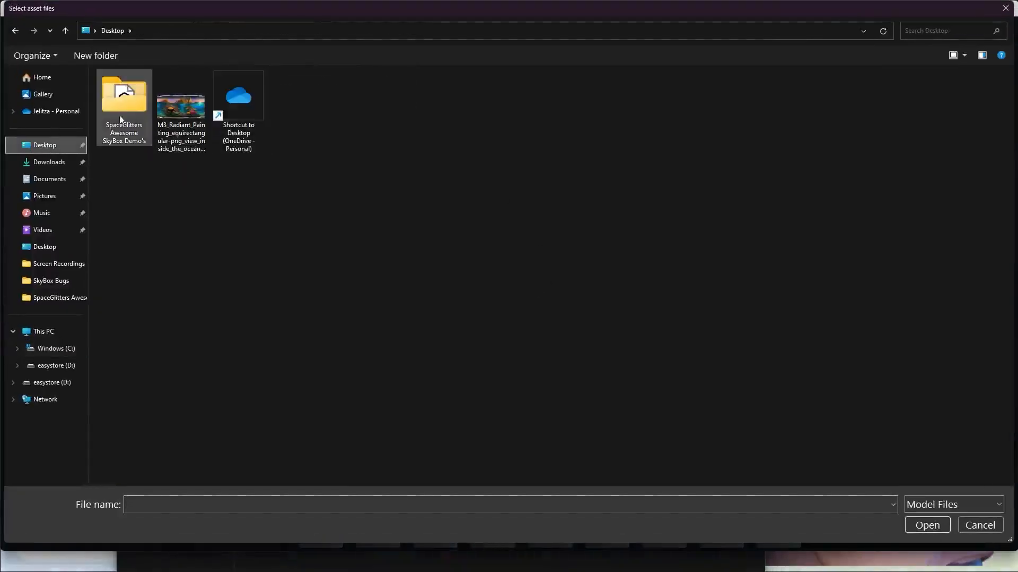
double_click(124, 101)
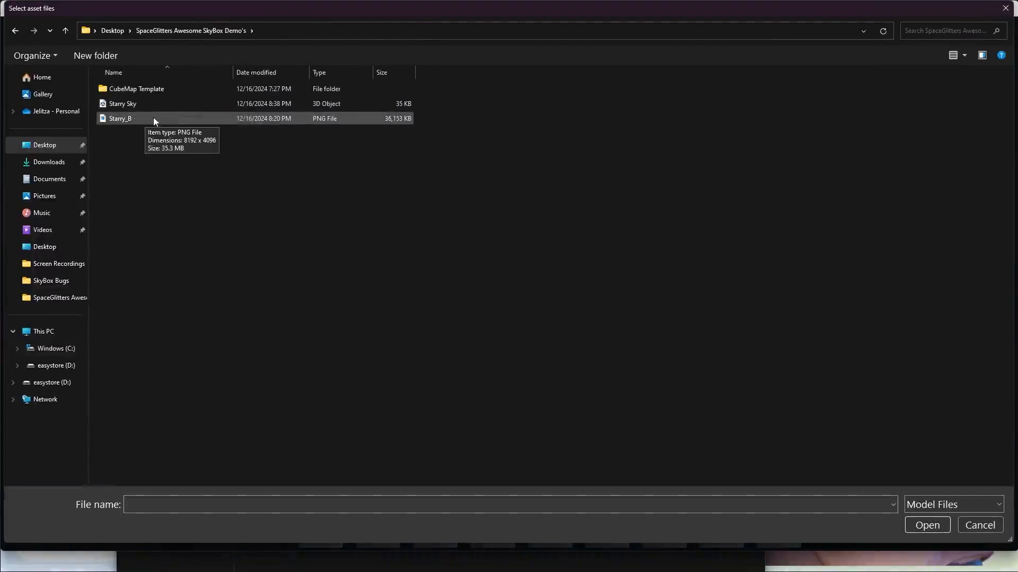
left_click_drag(120, 172, 118, 104)
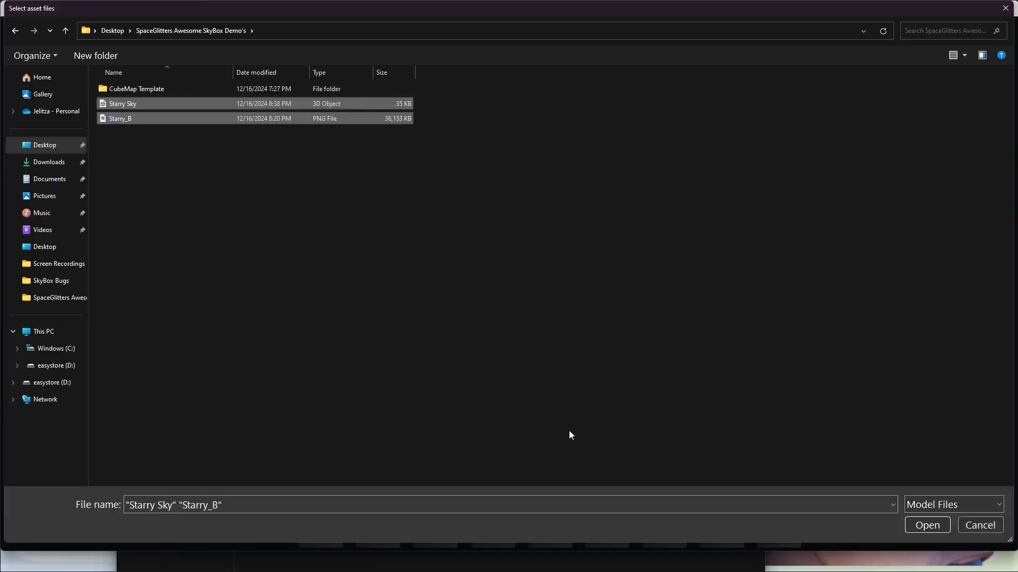
left_click(926, 526)
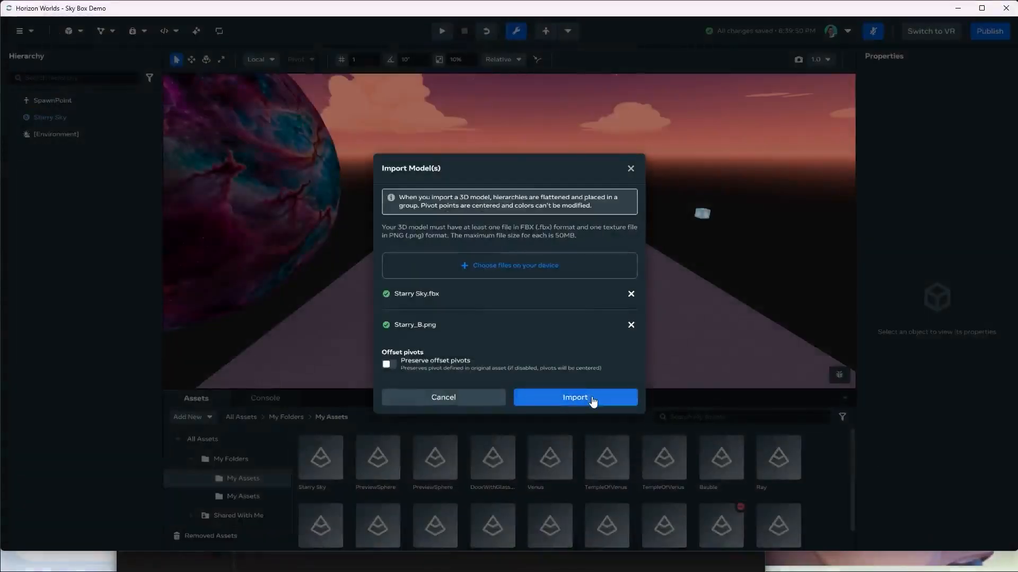
left_click(593, 401)
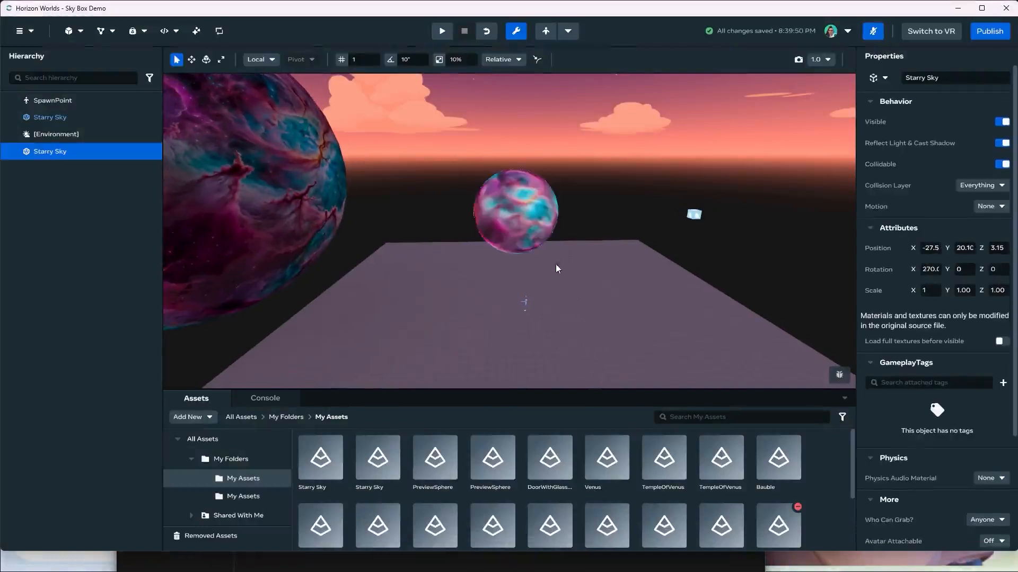
Scale the newly imported Starry Sky sphere up uniformly to about 11.34
left_click_drag(556, 264, 459, 247, "alt")
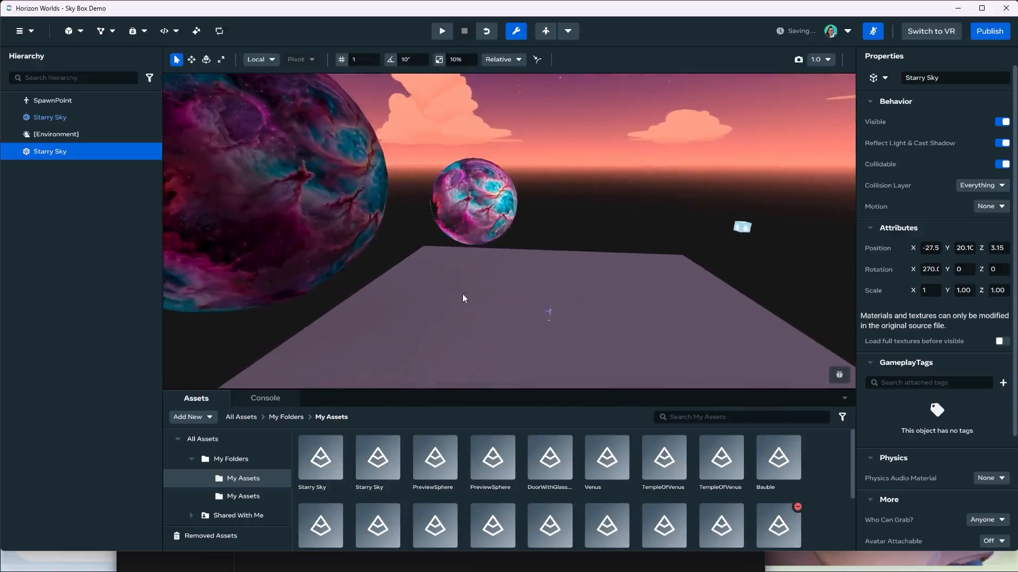
left_click_drag(462, 299, 494, 244, "alt")
left_click_drag(418, 170, 485, 239)
key("r")
key("e")
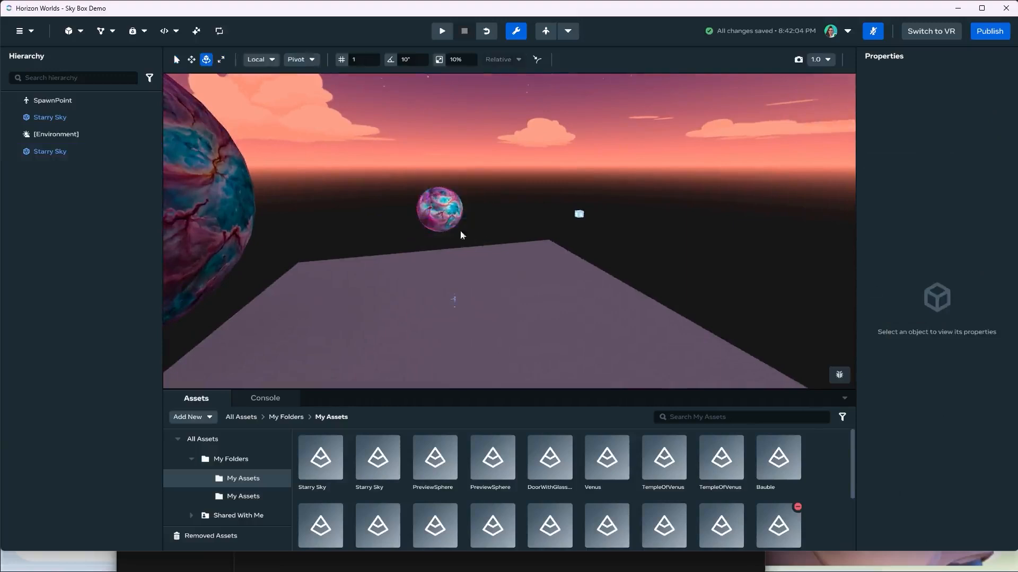
scroll(404, 202, "up", 3)
left_click(402, 200)
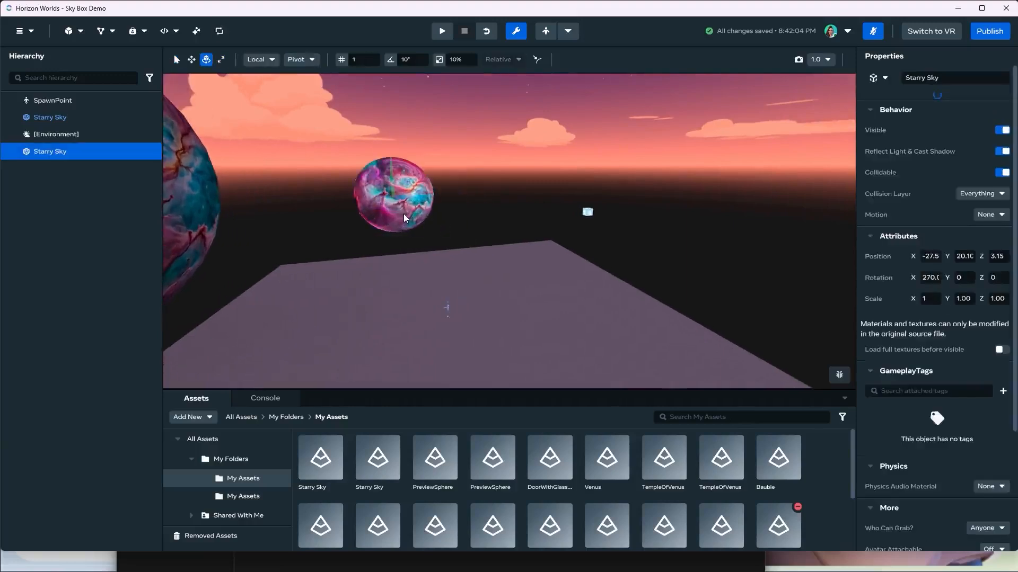
key("r")
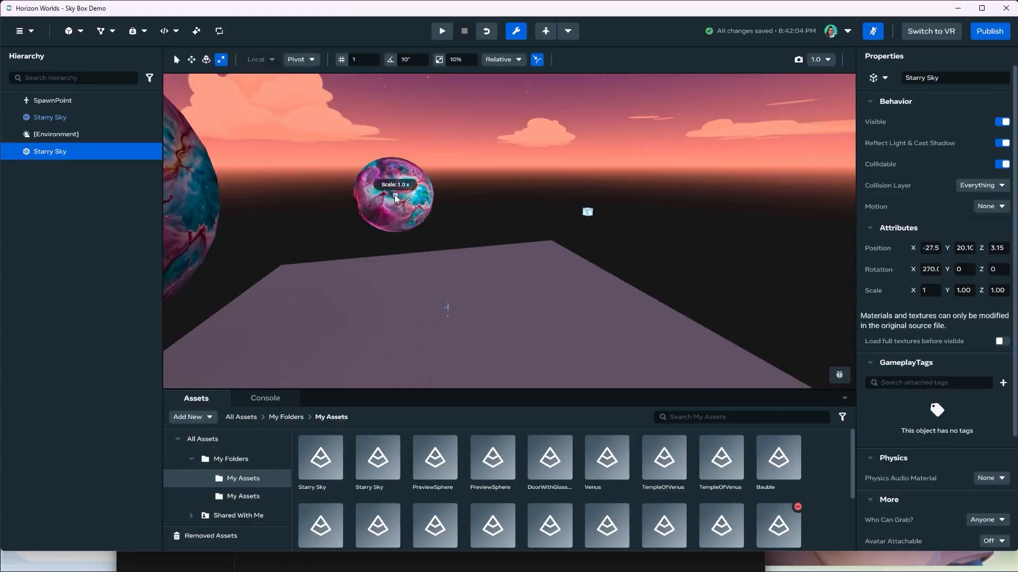
left_click_drag(394, 195, 943, 457)
scroll(542, 307, "down", 10)
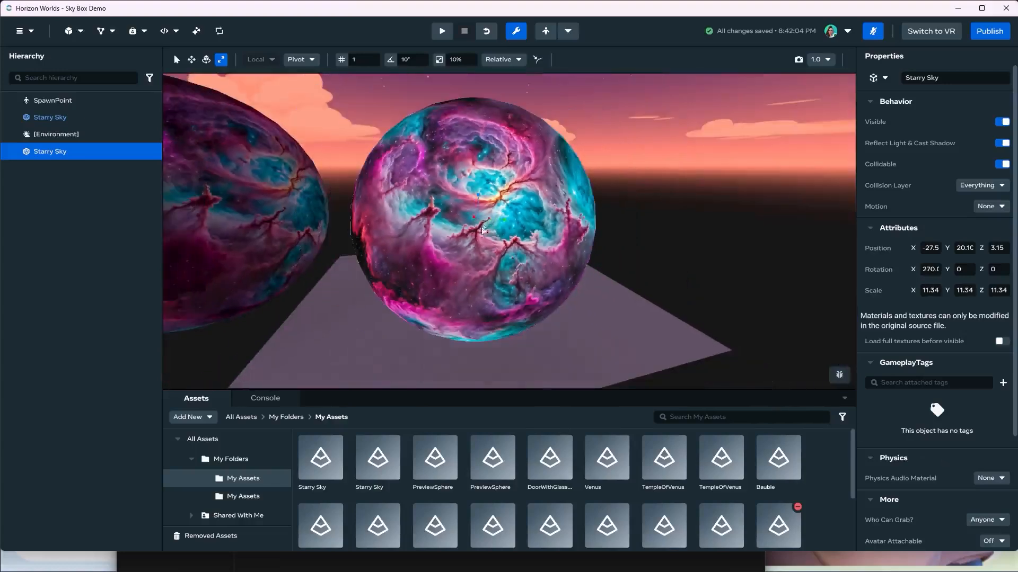
Move the enlarged sphere clear of the older, darker Starry Sky sphere and compare the two side by side
scroll(482, 231, "up", 5)
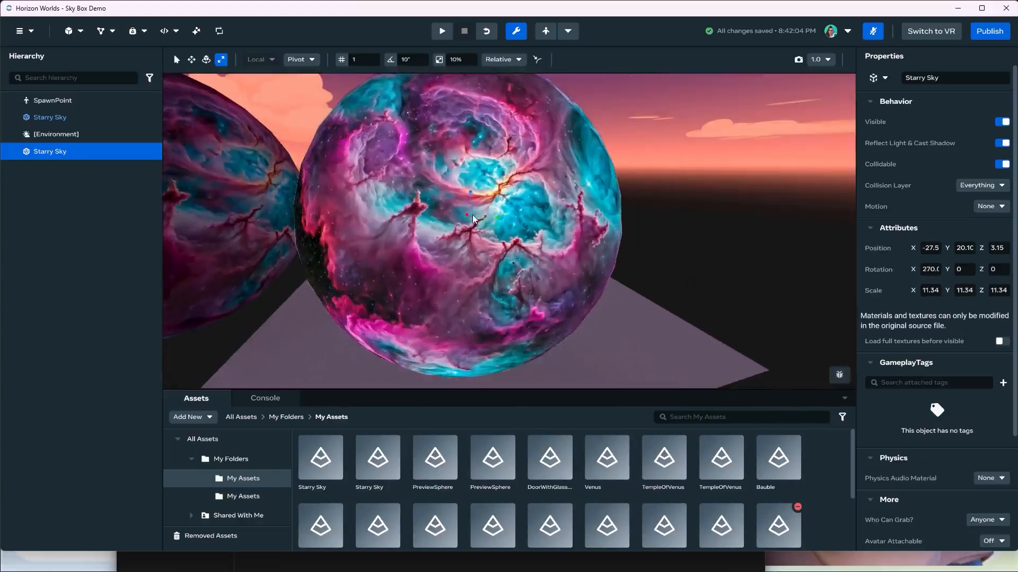
left_click_drag(472, 214, 513, 259)
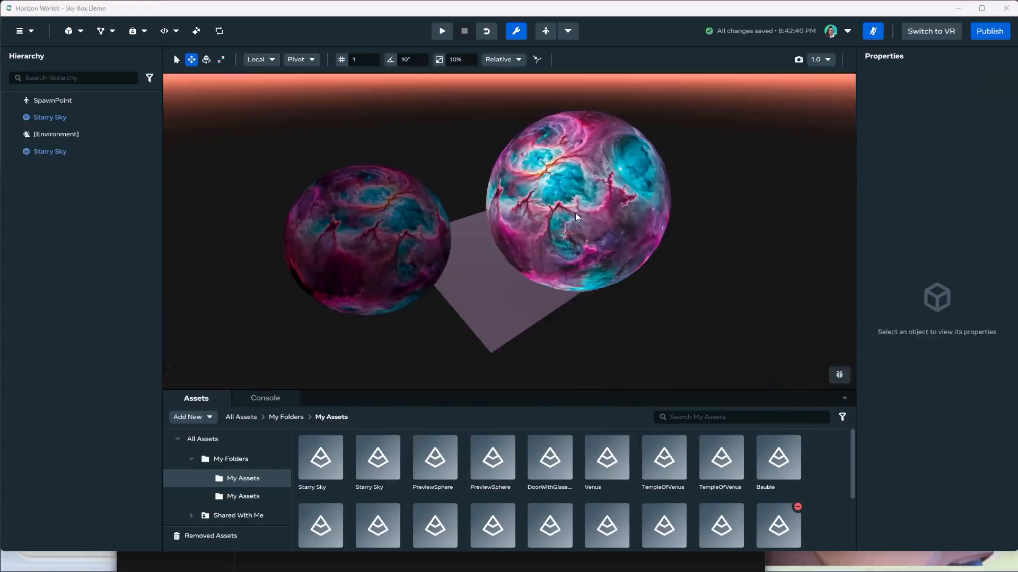
mouse_move(565, 239)
left_mouse_down()
mouse_move(788, 242)
mouse_move(720, 203)
mouse_move(697, 231)
mouse_move(347, 222)
mouse_move(698, 253)
mouse_move(614, 206)
mouse_move(744, 245)
mouse_move(684, 216)
mouse_move(754, 300)
mouse_move(680, 256)
mouse_move(750, 266)
mouse_move(609, 235)
mouse_move(565, 259)
mouse_move(560, 237)
left_mouse_up()
scroll(711, 231, "up", 3)
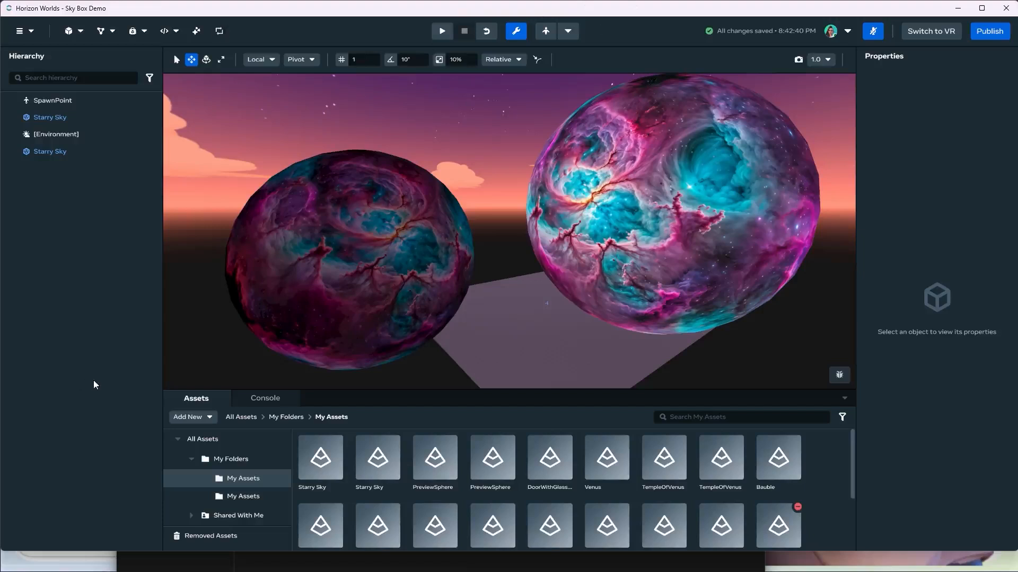
Minimize Horizon Worlds, the project folder and the Meta app to return to the Inverted Sphere file in Blender
left_click(957, 7)
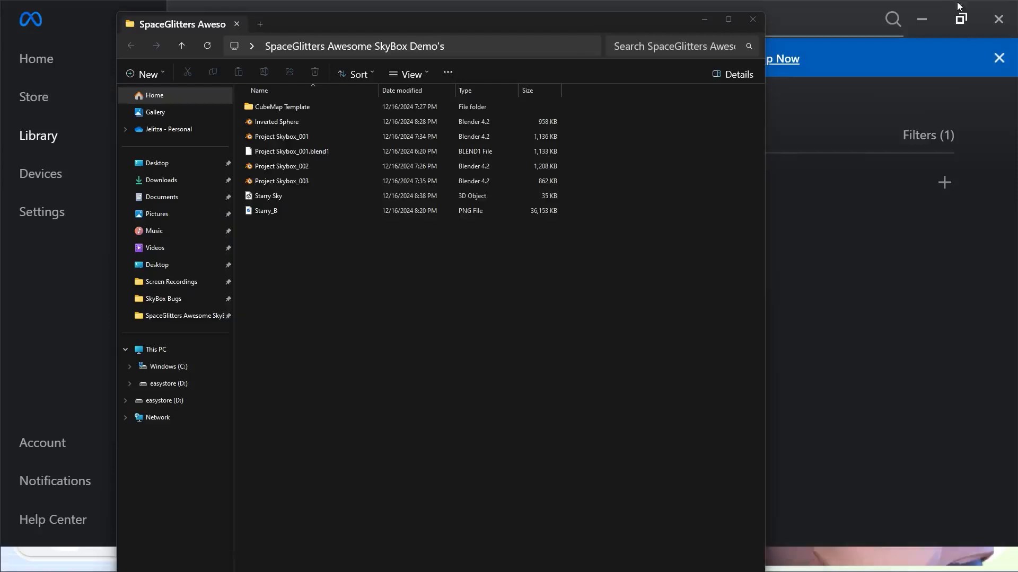
left_click(709, 19)
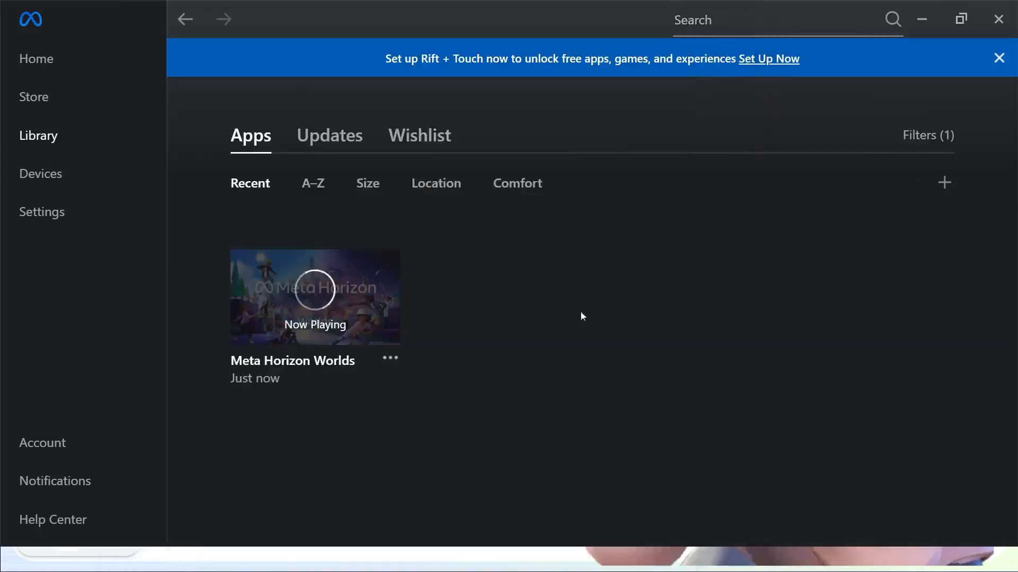
left_click(923, 20)
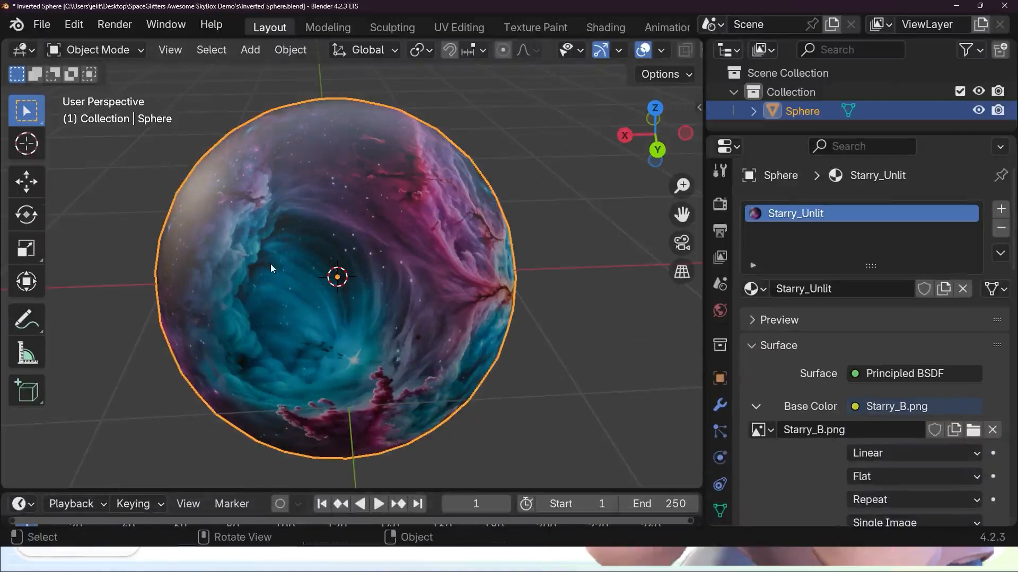
middle_click_drag(598, 300, 624, 271)
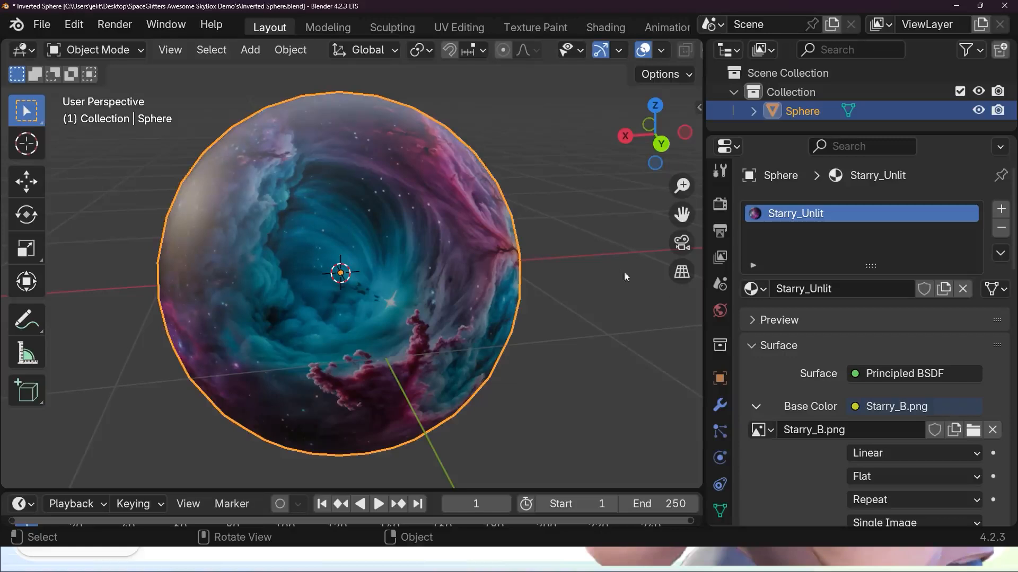
Rename the sphere's material to Starry_BR
left_click(847, 289)
left_click(847, 289)
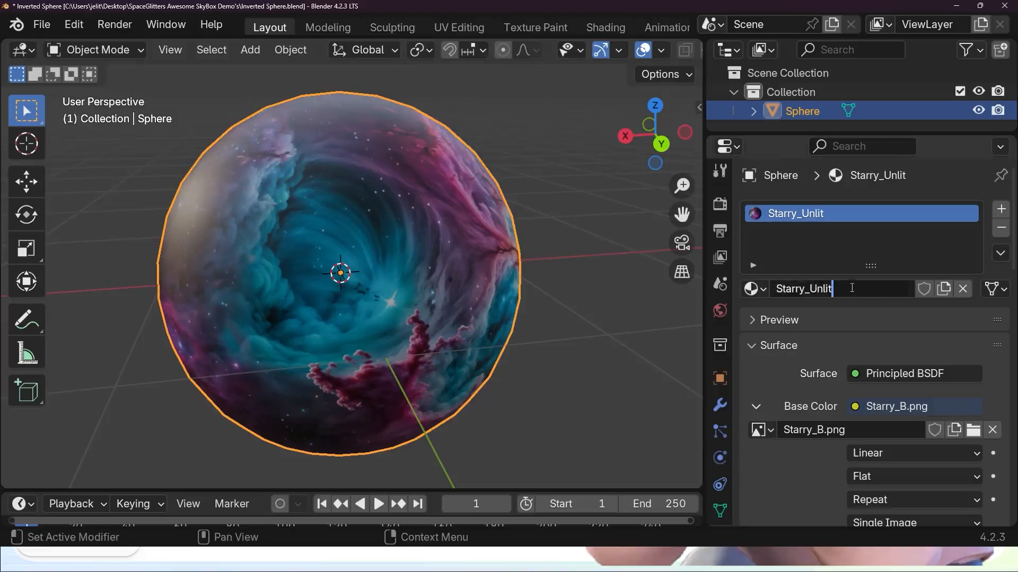
key("Left")
key("Left")
key("Left")
key("Left")
key("Left")
key("Delete")
key("Delete")
key("Delete")
key("Delete")
key("Delete")
type("BR")
key("Return")
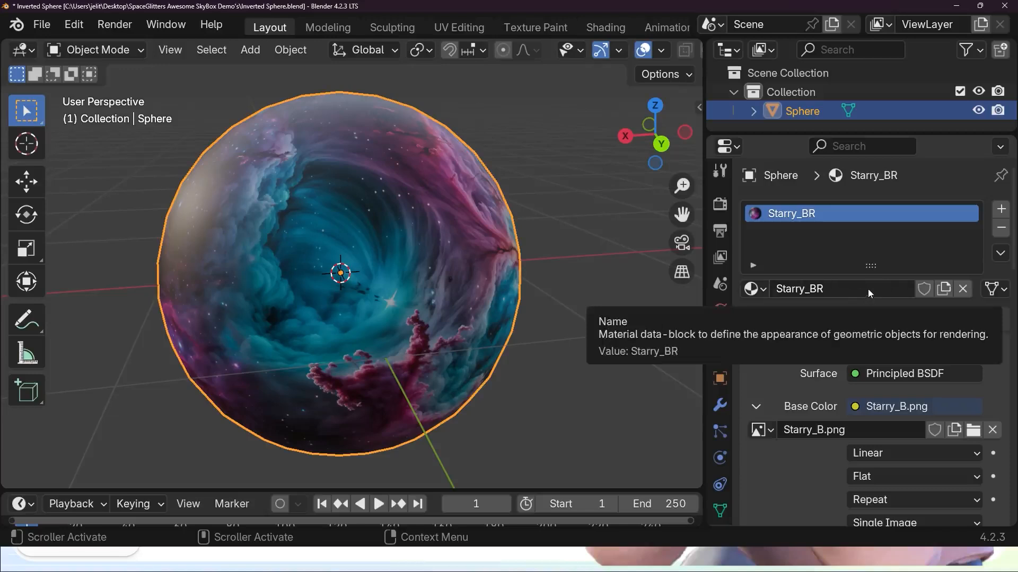
Rename the sphere's material back to Starry_Unlit
double_click(829, 290)
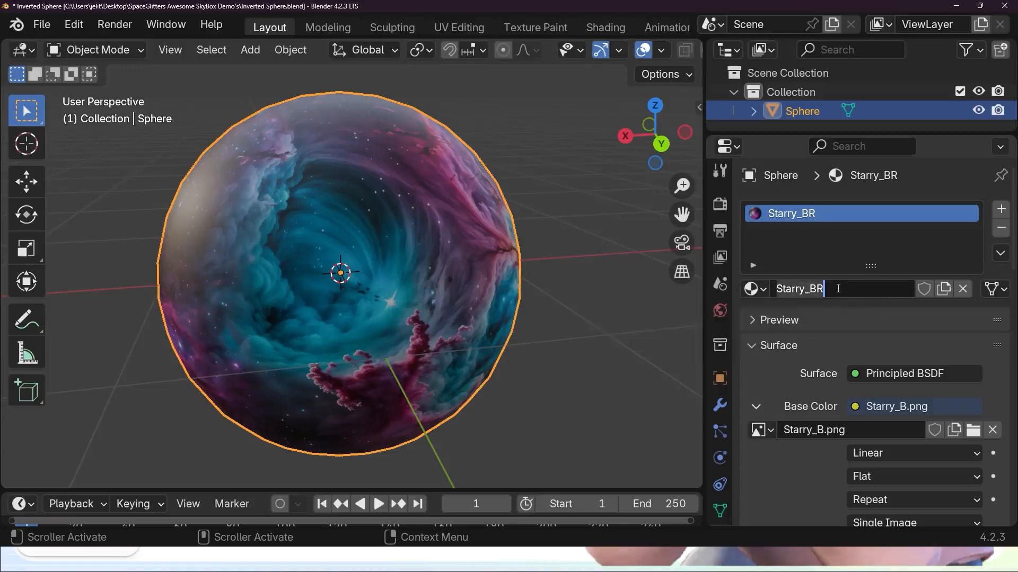
left_click(838, 289)
left_click(817, 289)
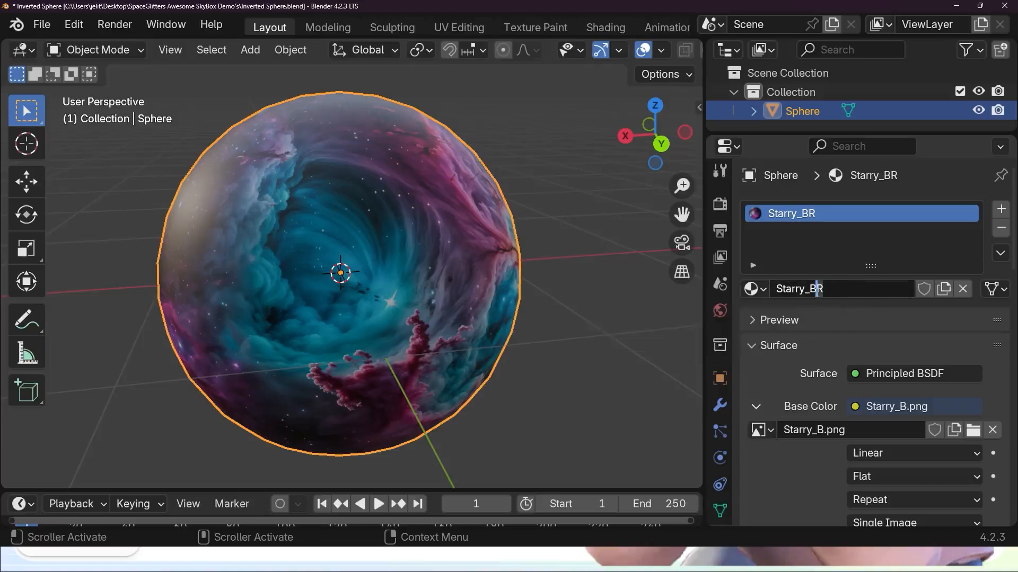
key("Delete")
left_click(810, 289)
key("Delete")
type("Unlit")
key("Return")
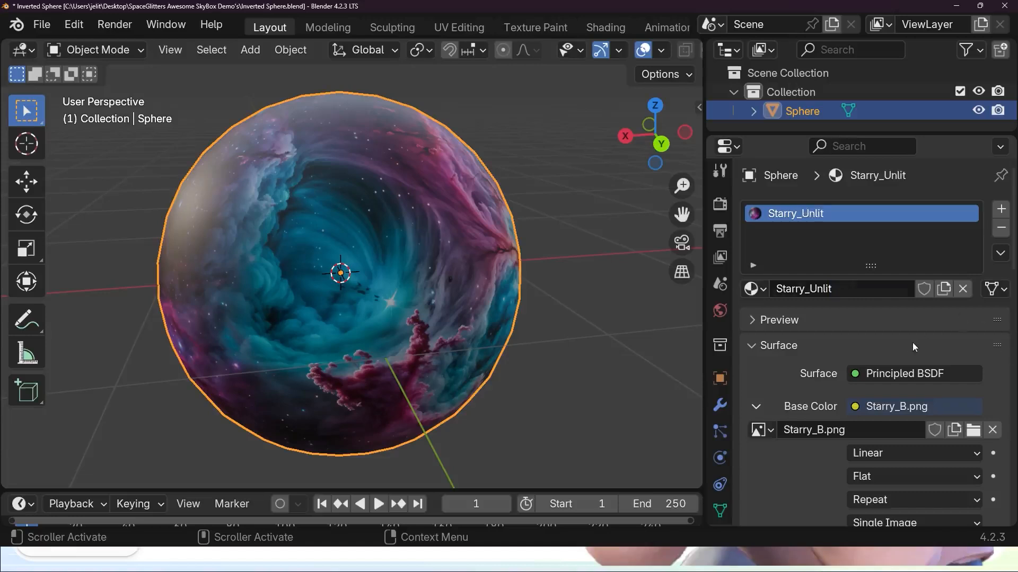
scroll(912, 342, "down", 3)
scroll(911, 339, "up", 3)
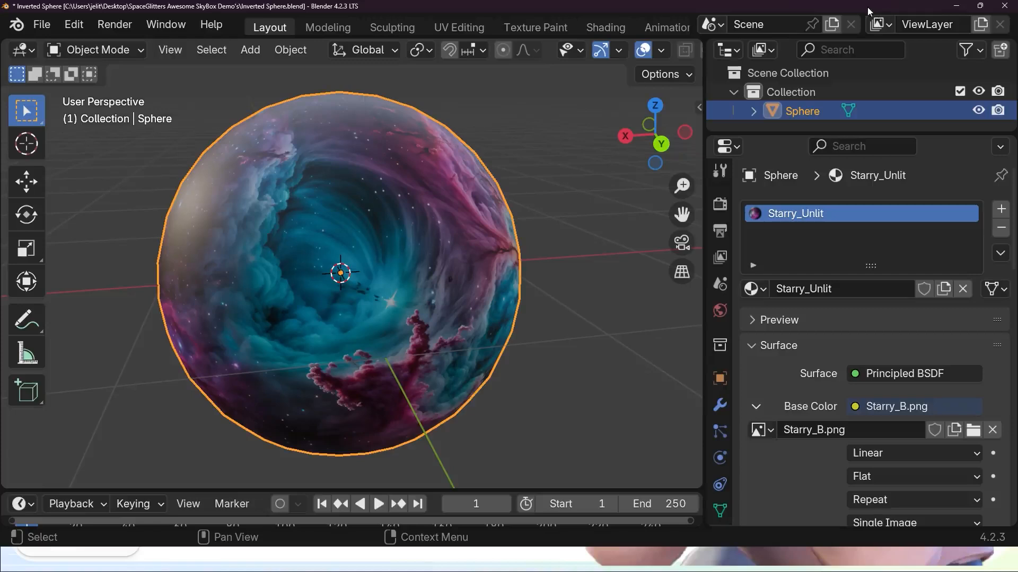
mouse_move(867, 7)
left_mouse_down()
mouse_move(710, 177)
mouse_move(821, 141)
mouse_move(869, 1)
left_mouse_up()
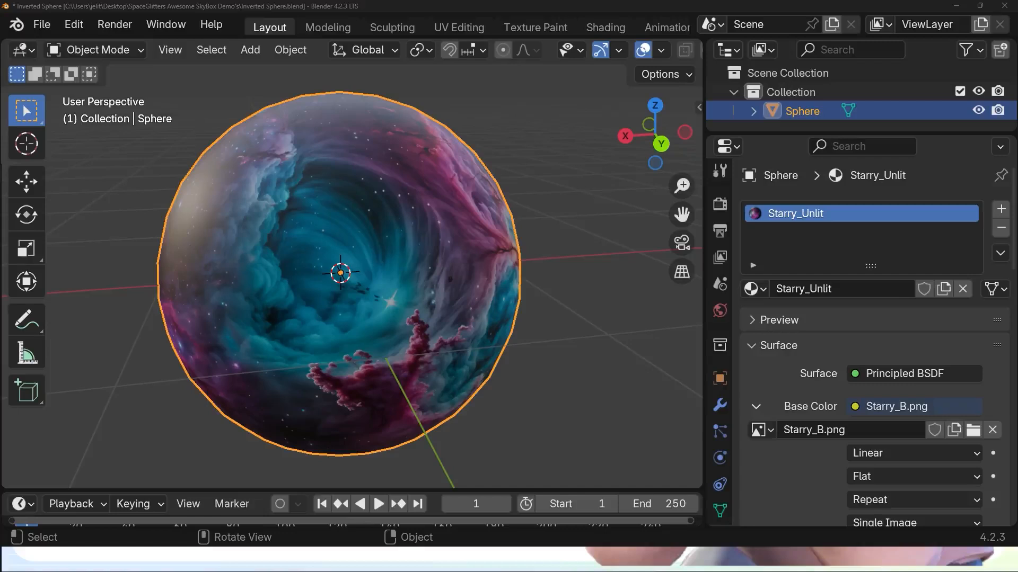
Switch to the CubeMap Template.blend file in Blender and widen its 3D viewport
key("alt+Tab")
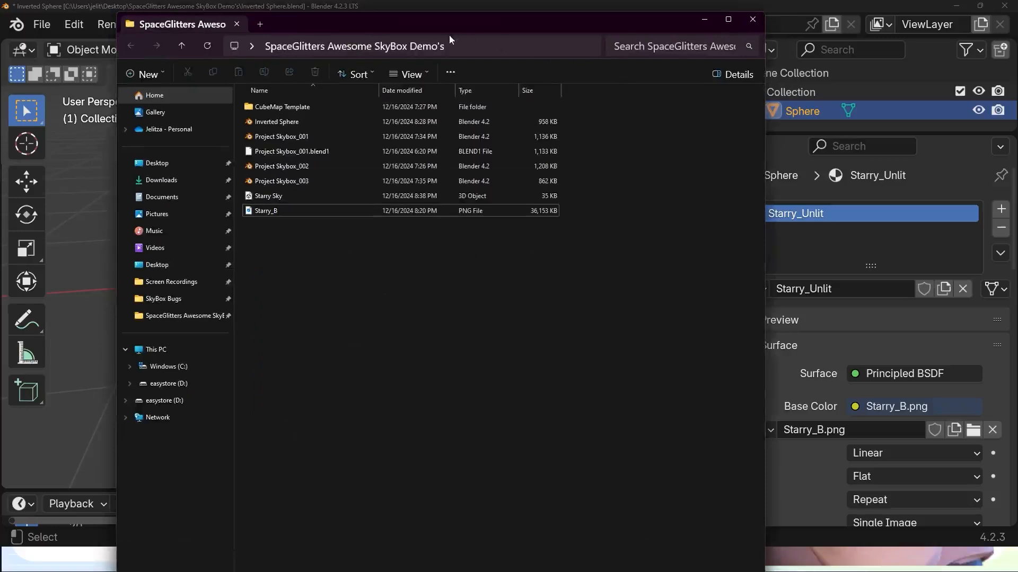
key("alt+Tab")
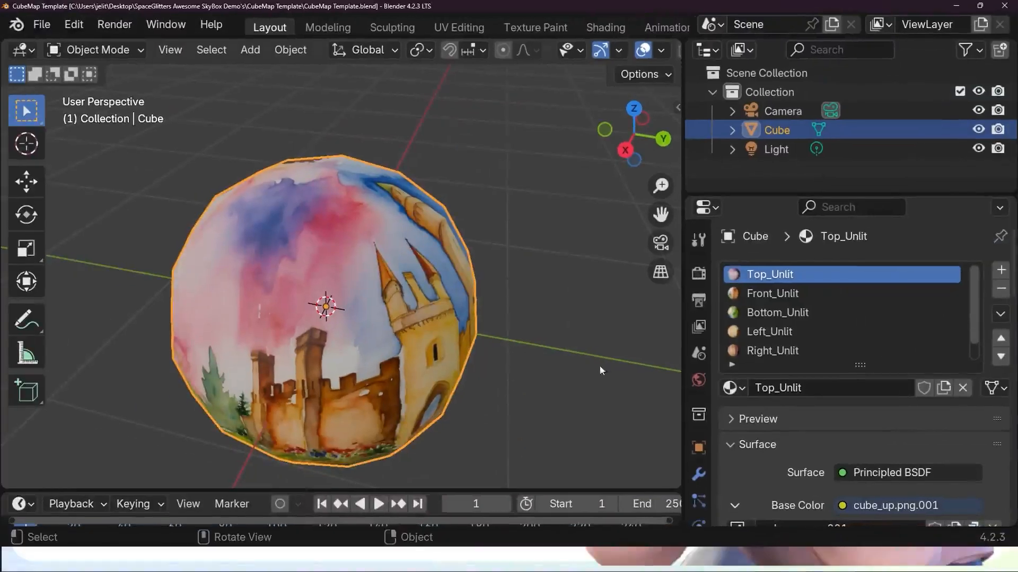
middle_click_drag(601, 370, 650, 275)
left_click_drag(682, 183, 933, 204)
Examine the castle-textured cube map sphere from different sides and distances
scroll(651, 318, "down", 5)
middle_click_drag(651, 319, 705, 323)
scroll(629, 366, "up", 4)
scroll(629, 361, "down", 4)
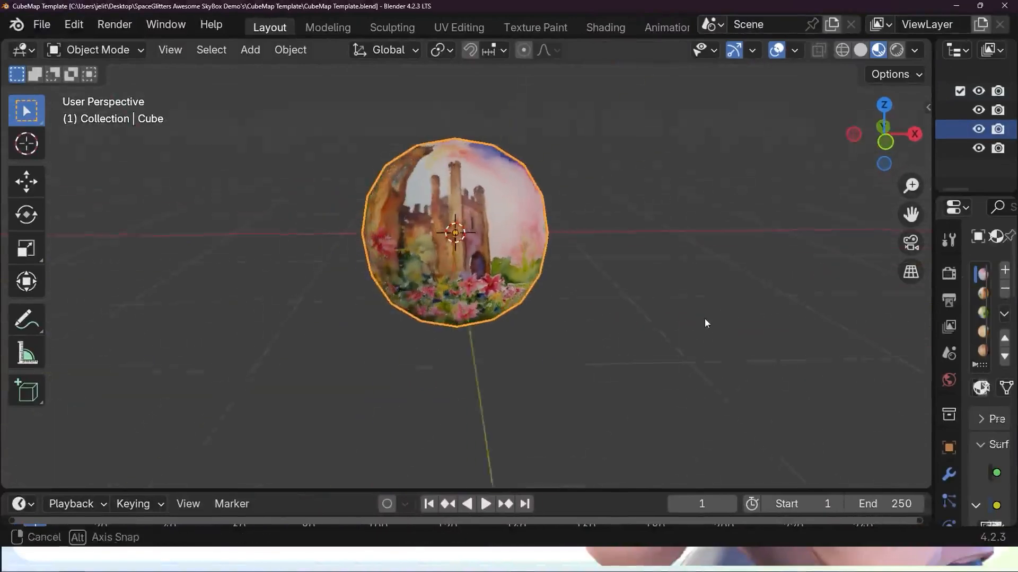
scroll(681, 329, "up", 4)
scroll(622, 290, "down", 4)
middle_click_drag(604, 309, 652, 325)
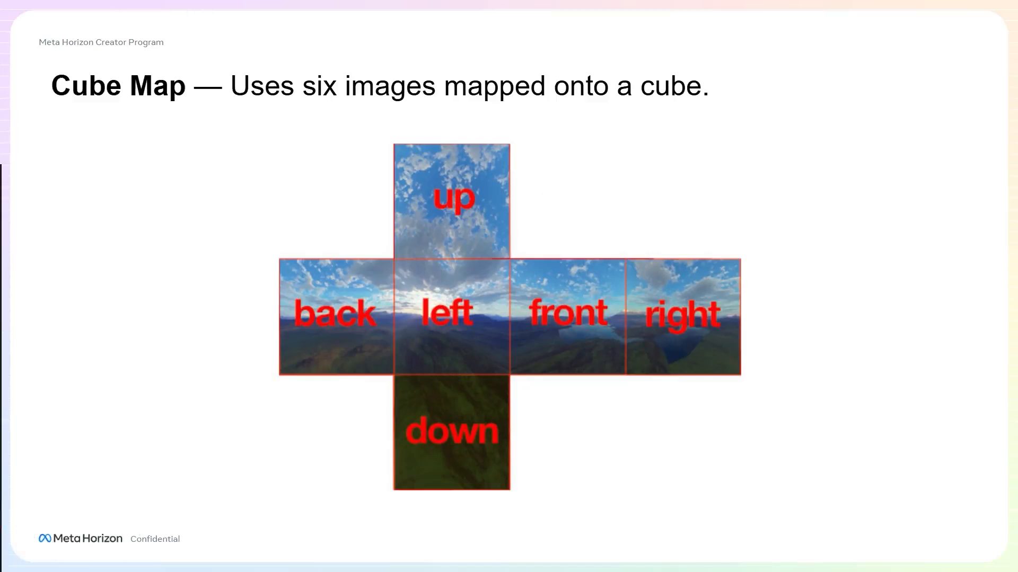
left_click_drag(0, 166, 432, 3)
right_click(432, 4)
left_click(621, 194)
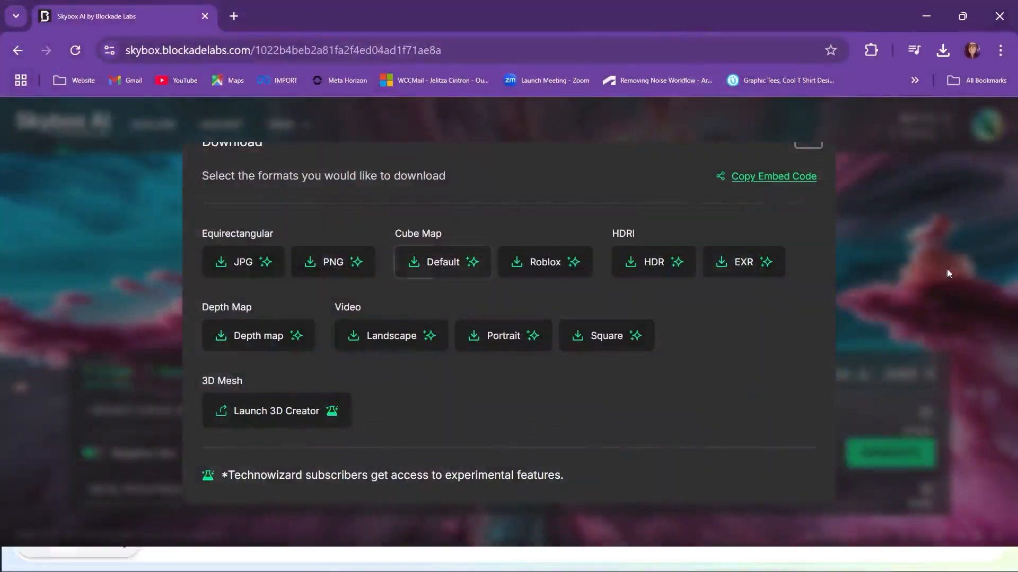
In Skybox AI, close the download options, go back to the Explore page and browse its starter skyboxes
left_click(808, 145)
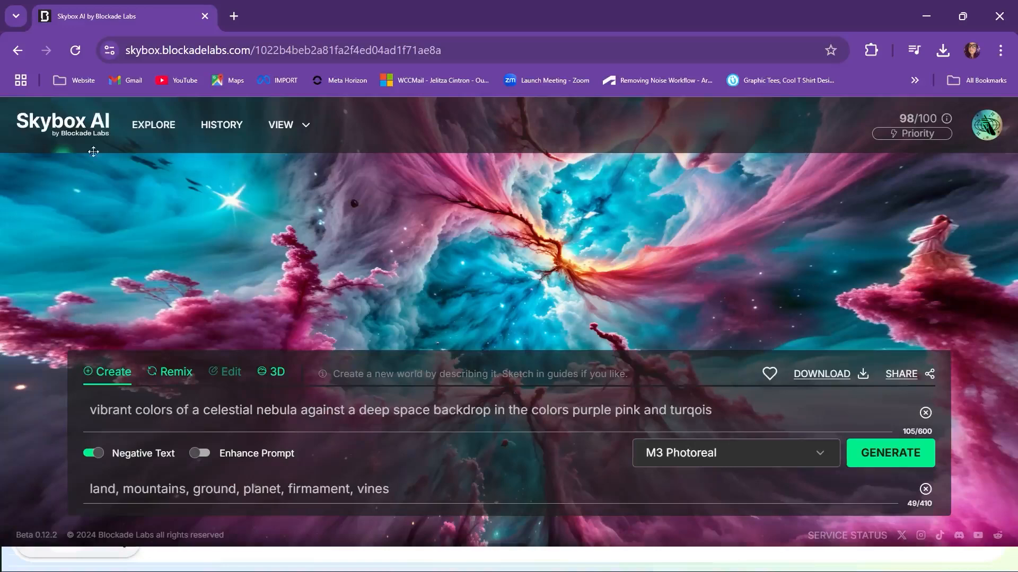
left_click(16, 54)
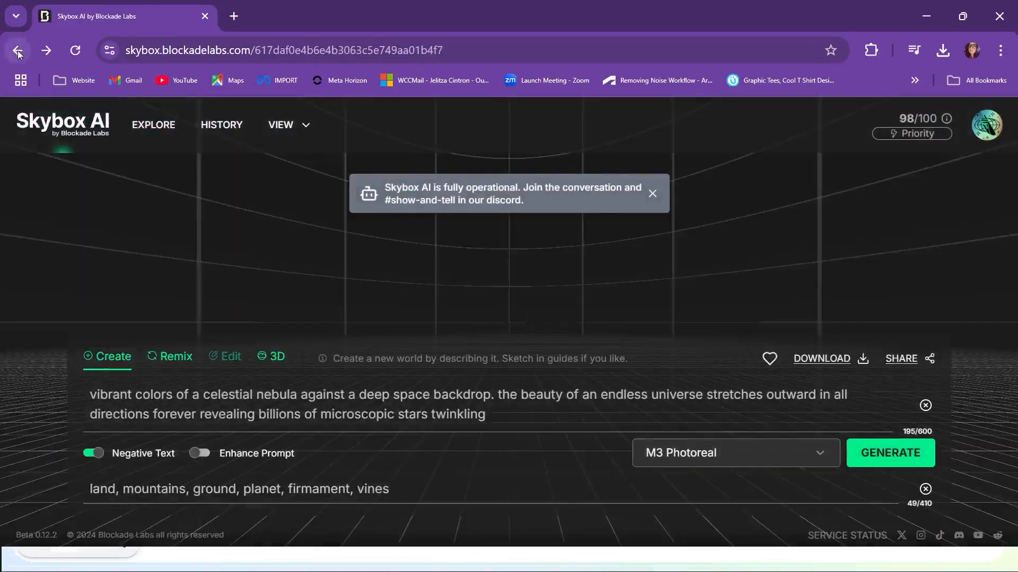
left_click(18, 50)
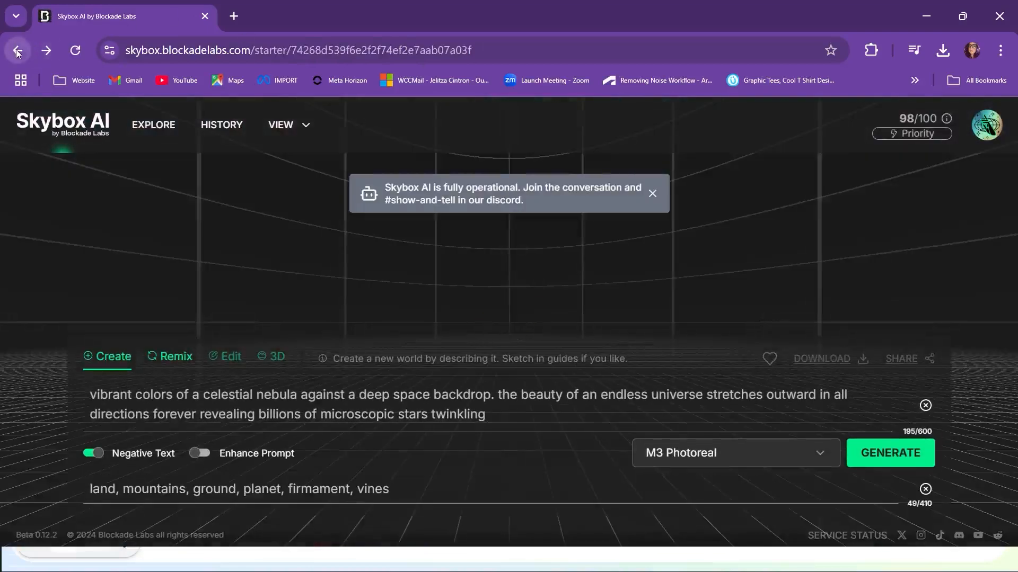
left_click(17, 49)
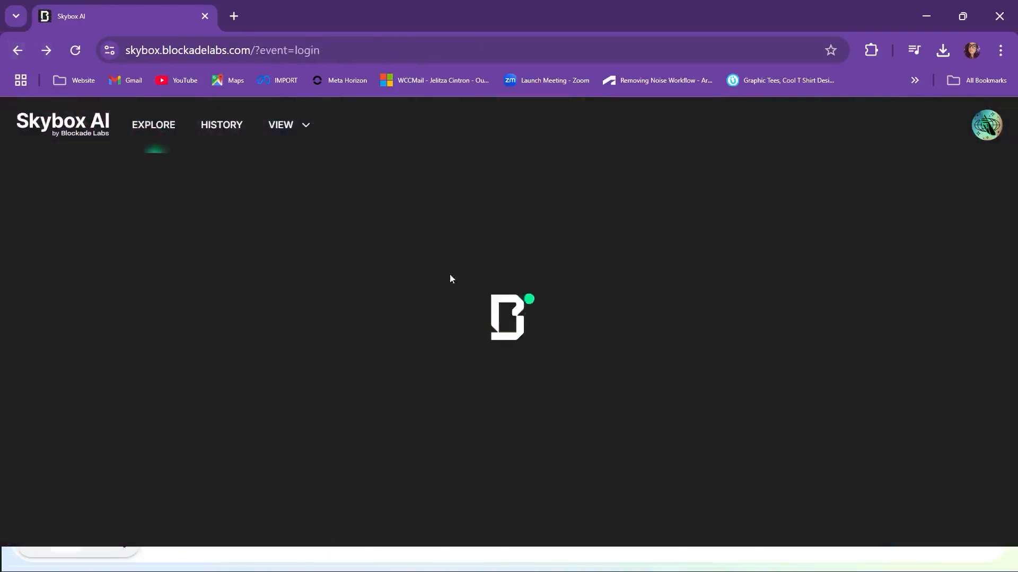
scroll(470, 290, "down", 7)
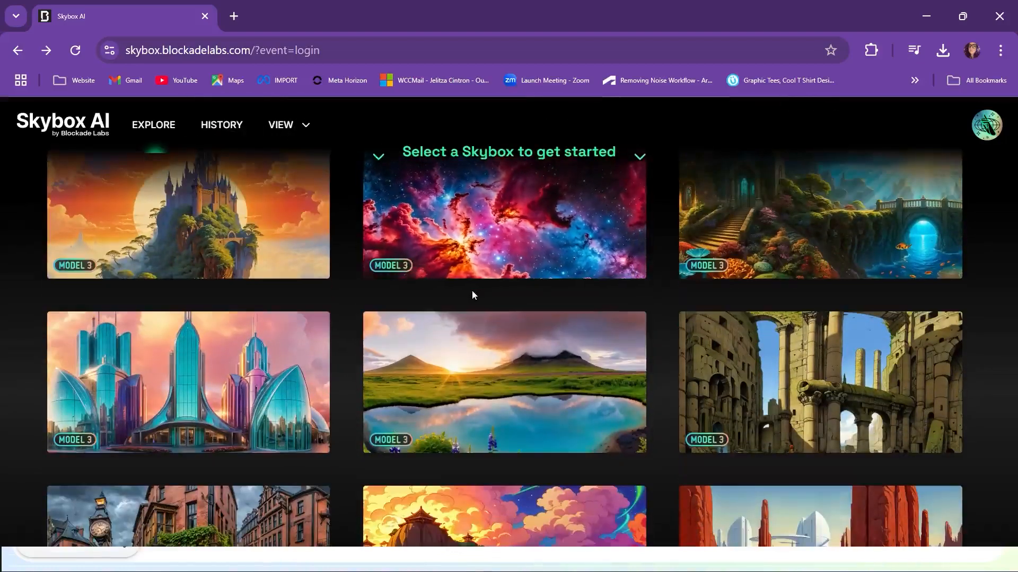
Return to the surreal mushroom landscape starter, replace "river" with "WATERFALL" in its prompt, and generate the skybox in M3 Psychedelic Illustration style
key("alt+Right")
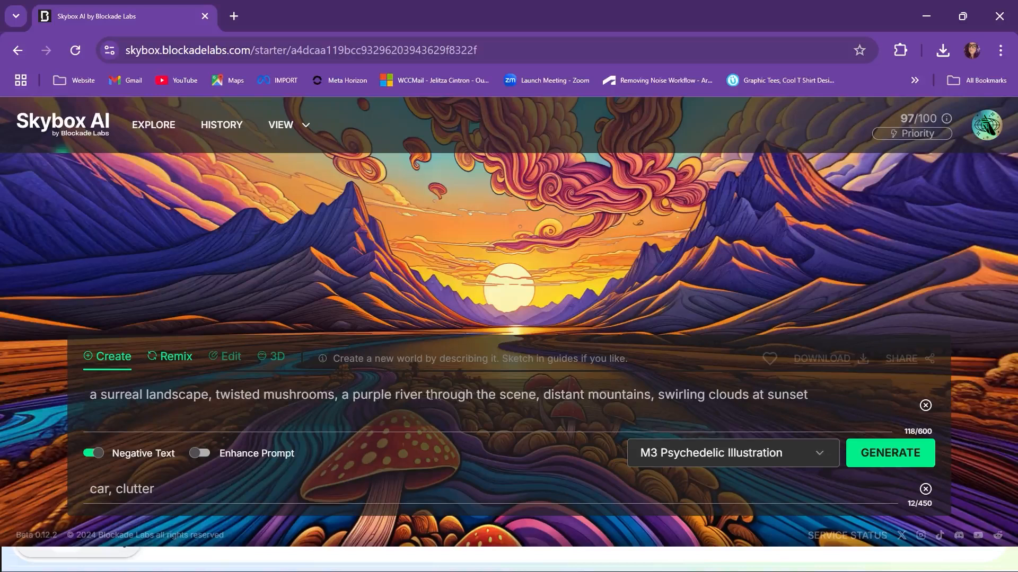
left_click_drag(425, 396, 397, 396)
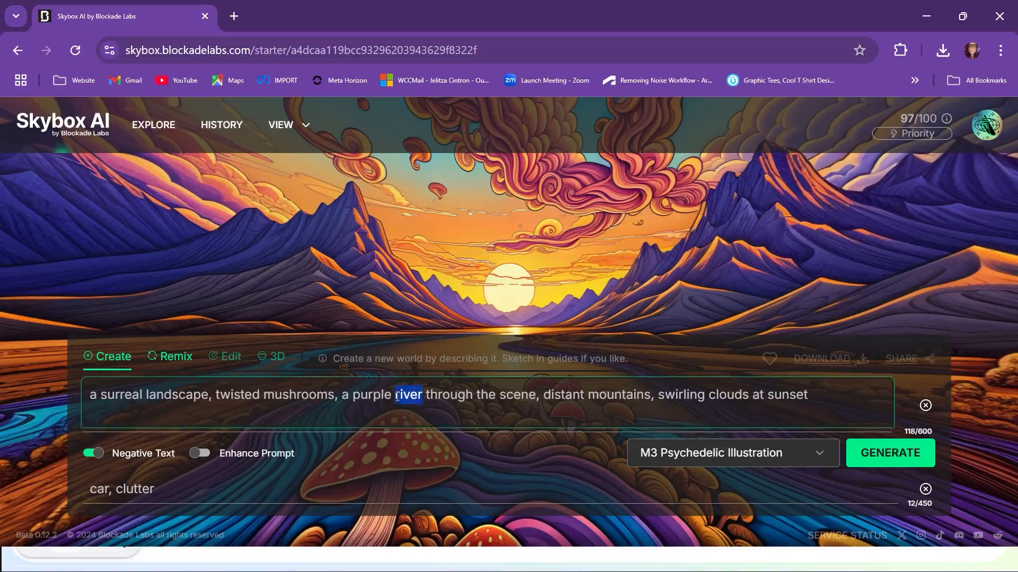
type("WATERFALL")
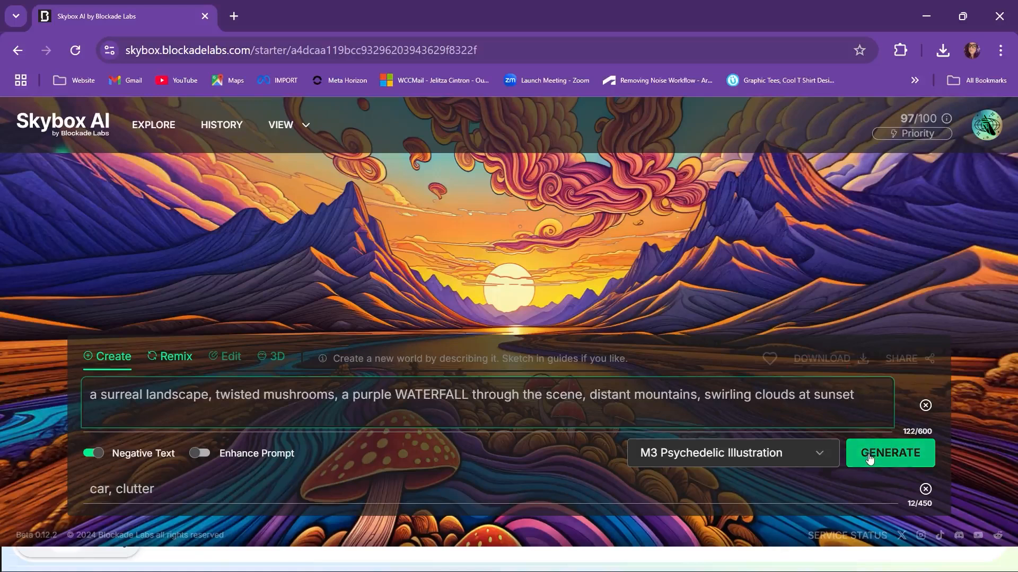
left_click(881, 459)
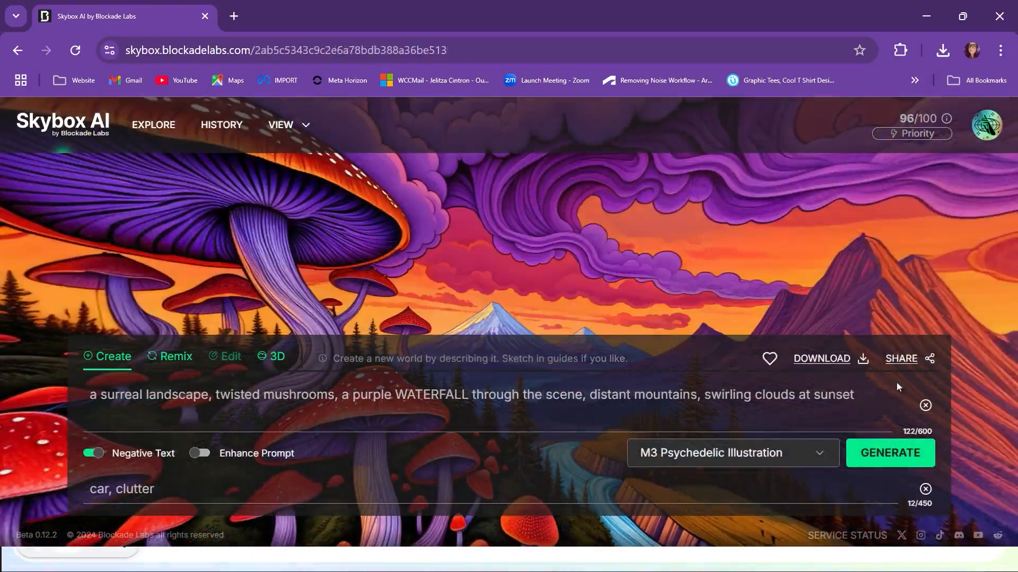
Examine the generated waterfall skybox in all directions, including the sky, mushrooms, river and mountains
left_click_drag(632, 251, 161, 229)
left_click_drag(677, 255, 431, 170)
left_click_drag(533, 289, 969, 456)
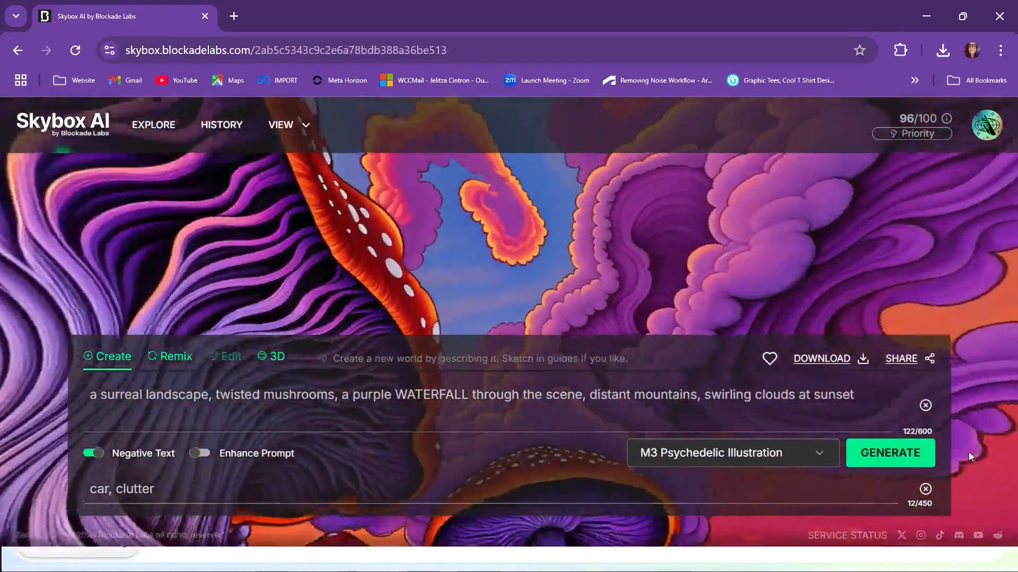
left_click_drag(434, 347, 656, 43)
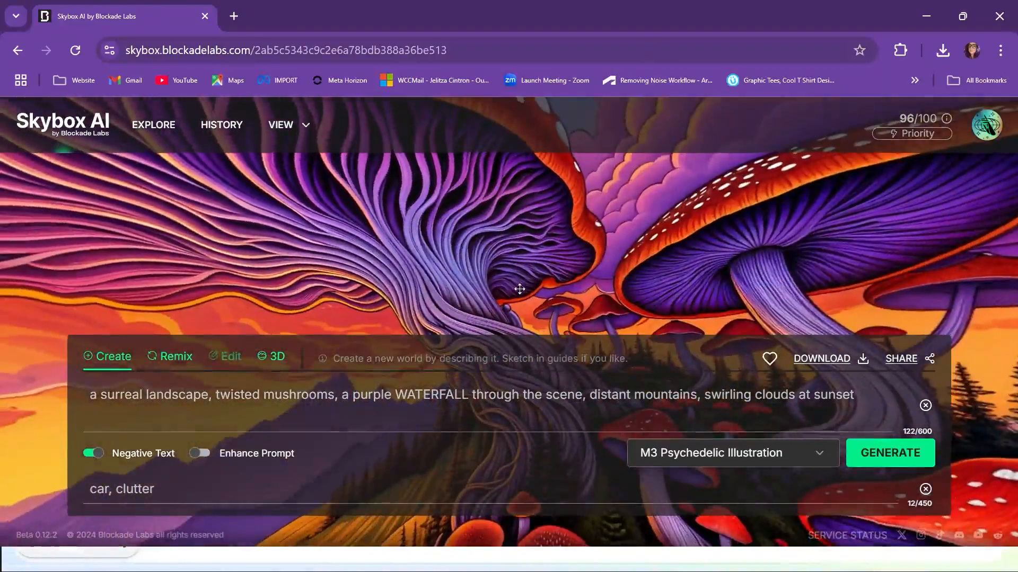
left_click_drag(520, 289, 609, 103)
left_click_drag(546, 255, 314, 200)
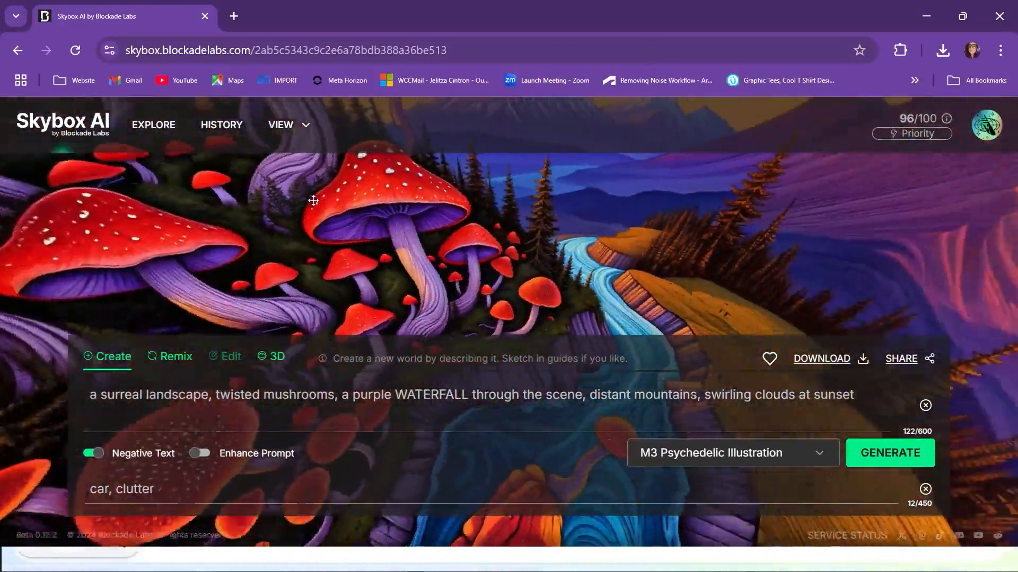
left_click_drag(420, 218, 972, 322)
left_click_drag(329, 313, 863, 132)
left_click_drag(633, 251, 161, 282)
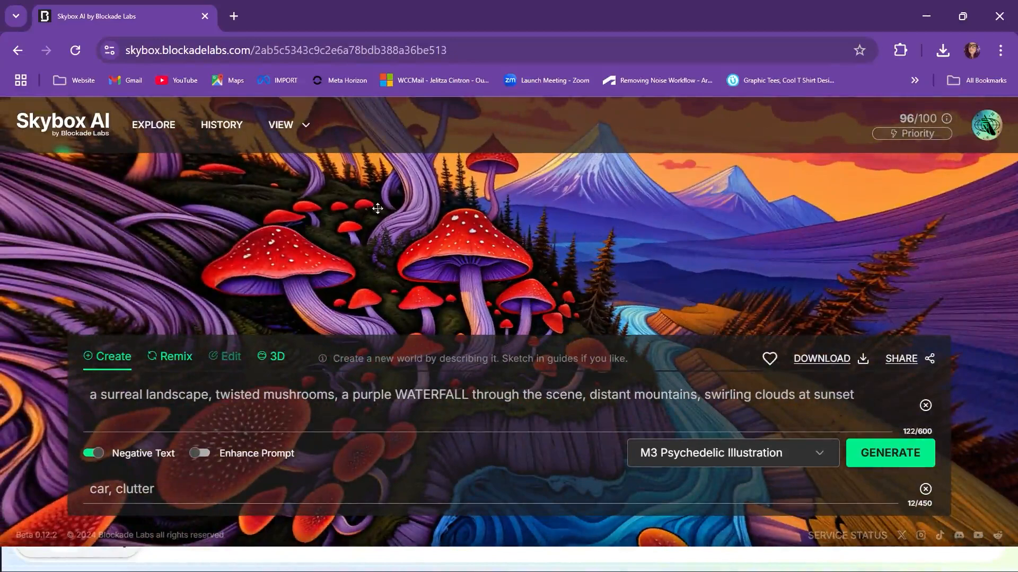
left_click_drag(500, 191, 204, 256)
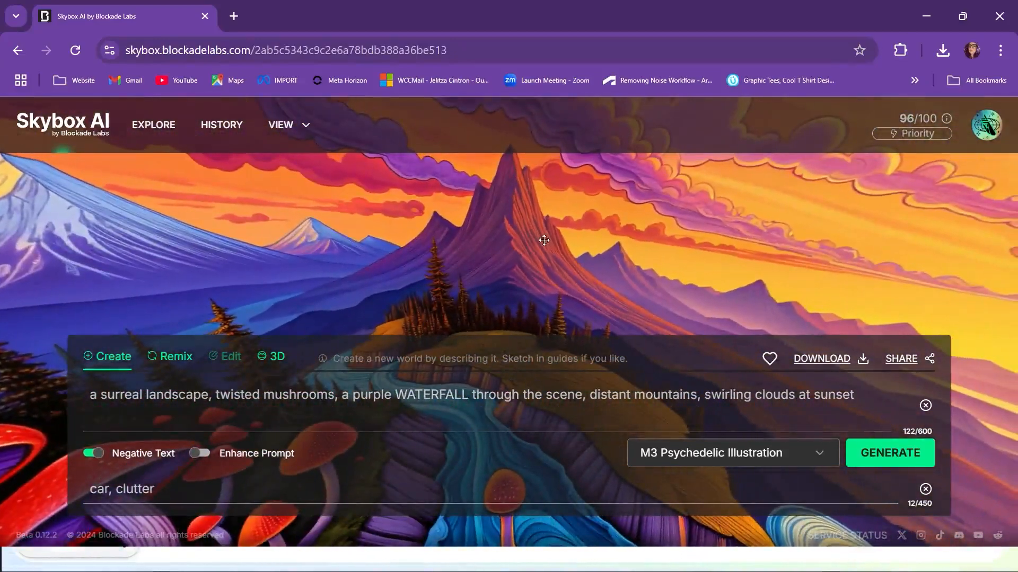
Download the generated skybox as a default cube map and open the contents of the downloaded ZIP file
left_click(829, 360)
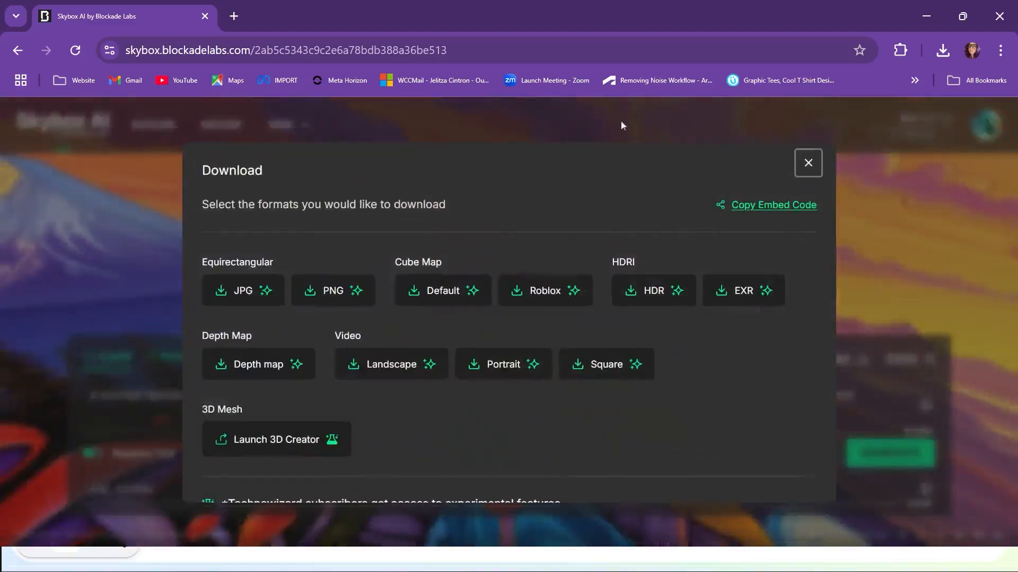
left_click(443, 295)
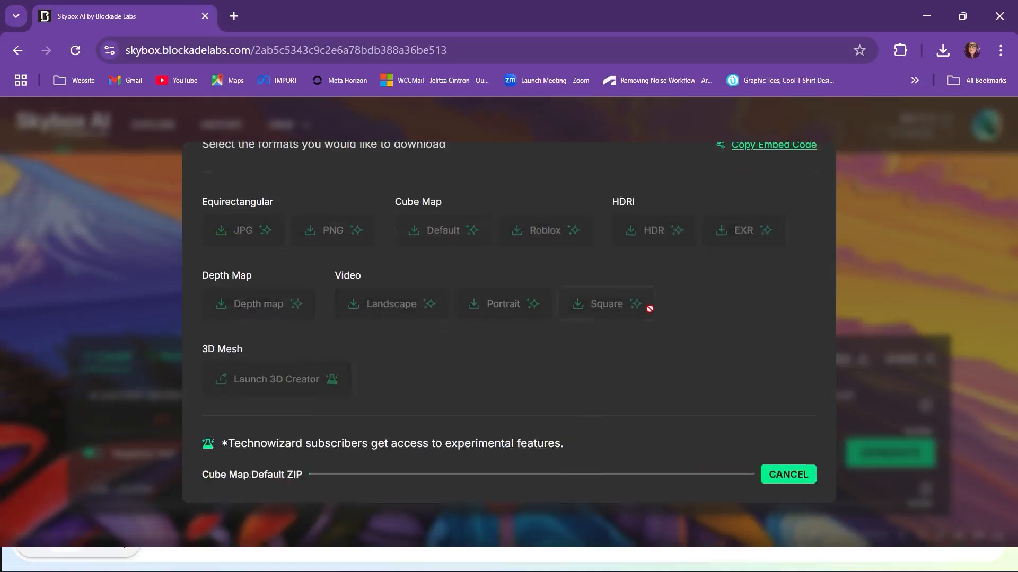
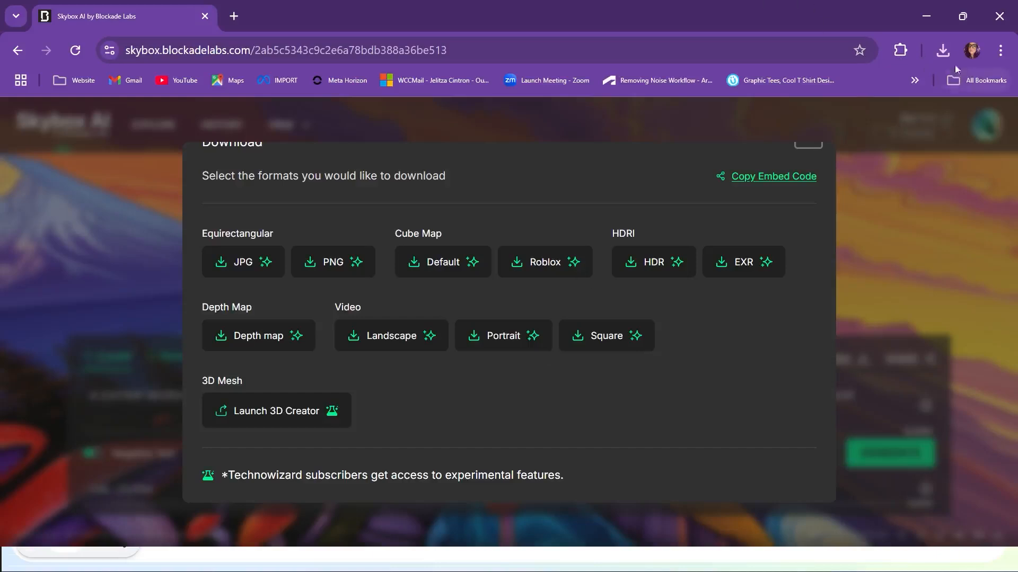
left_click(946, 53)
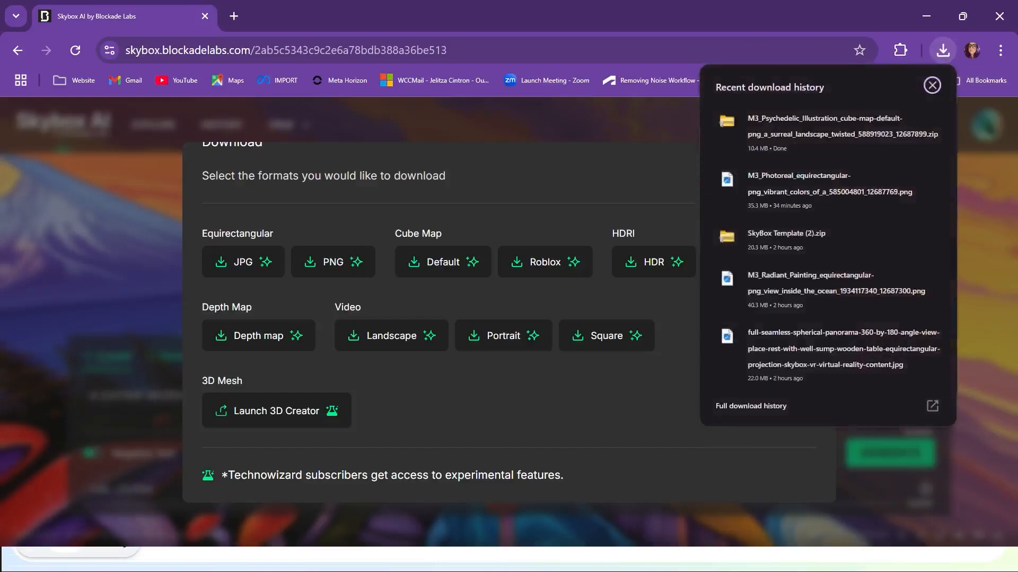
left_click_drag(808, 137, 696, 153)
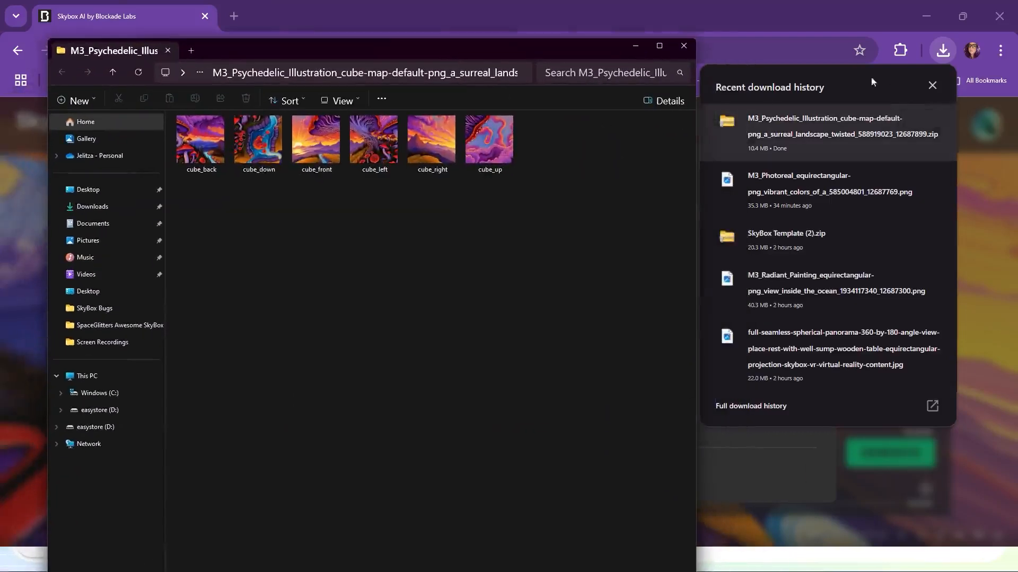
Close the downloads list and the Skybox AI page, and place the cube map folder window below the CubeMap Template images
left_click(932, 86)
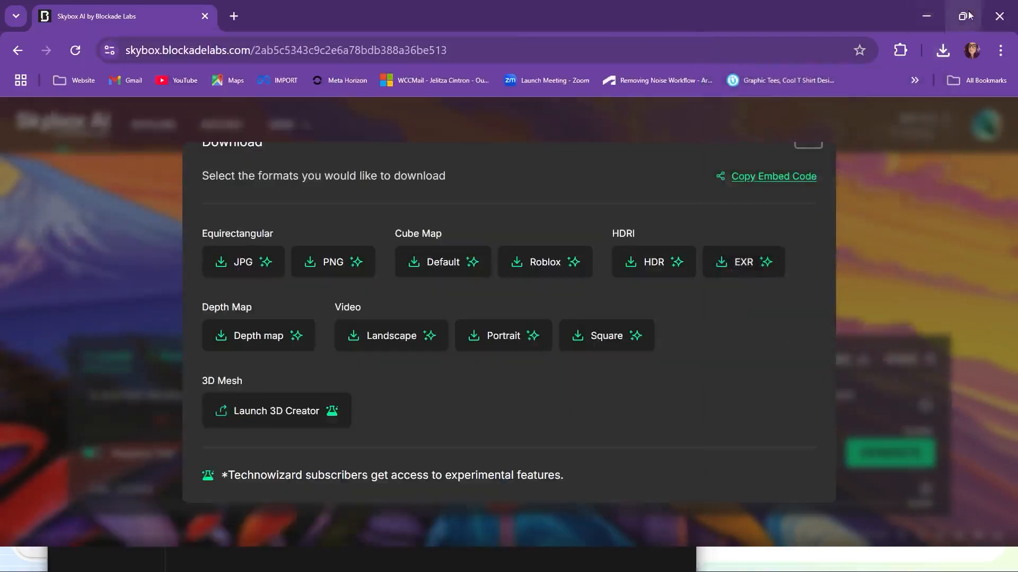
left_click(205, 16)
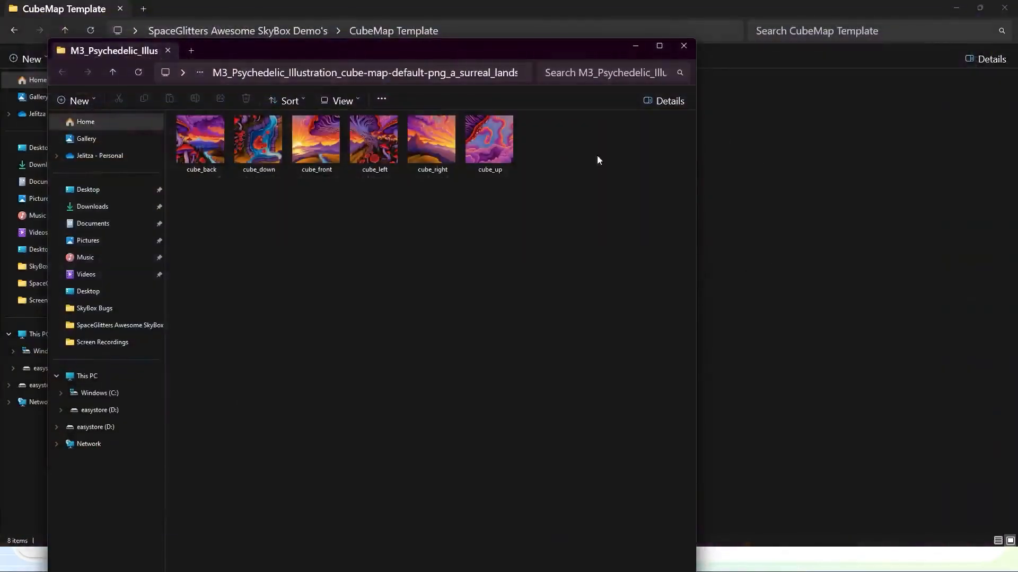
left_click_drag(472, 50, 564, 1)
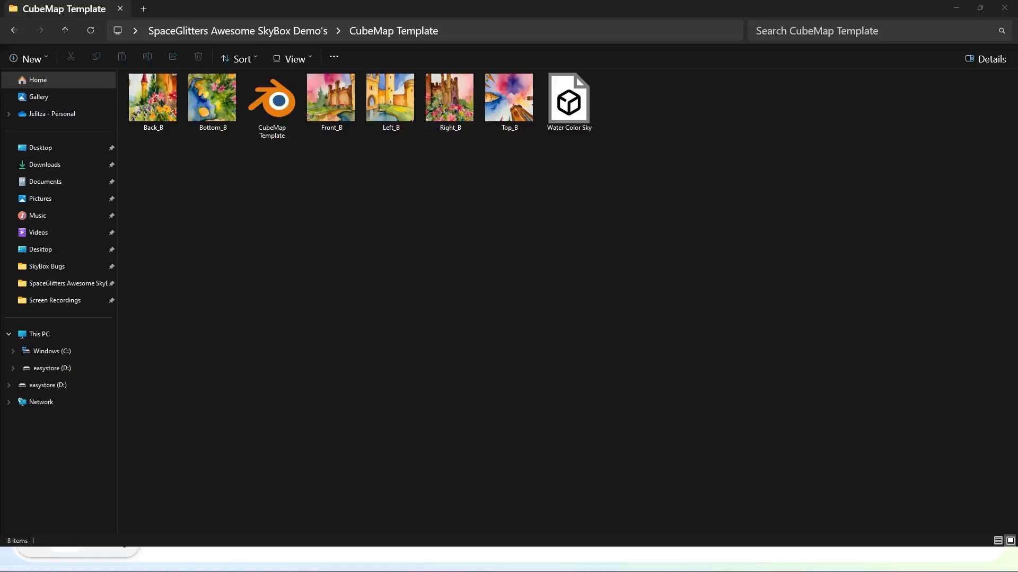
left_click_drag(612, 222, 500, 162)
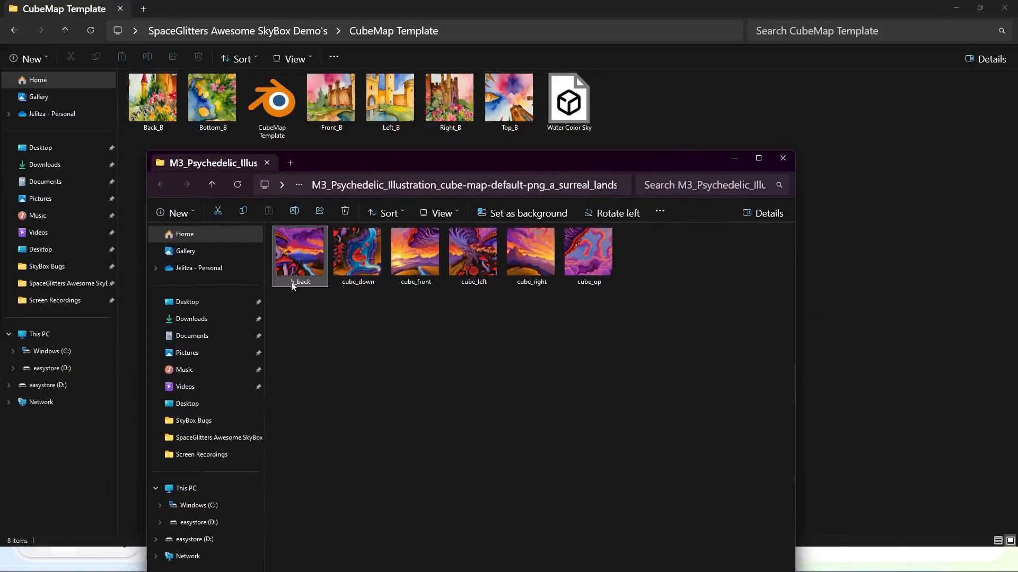
Rename the back face image in the downloaded cube map folder as Back_B
left_click(304, 286)
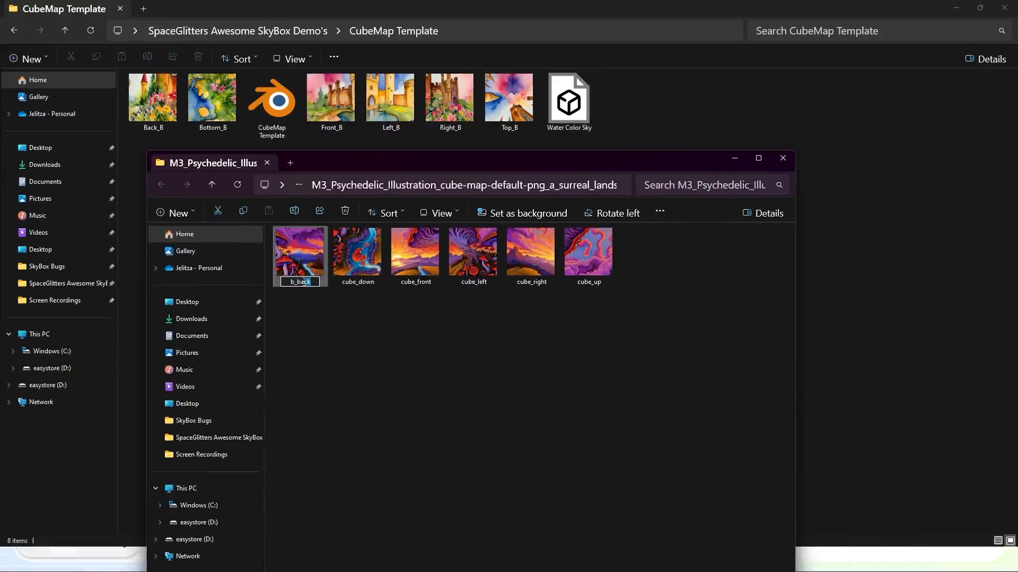
type("Back_B")
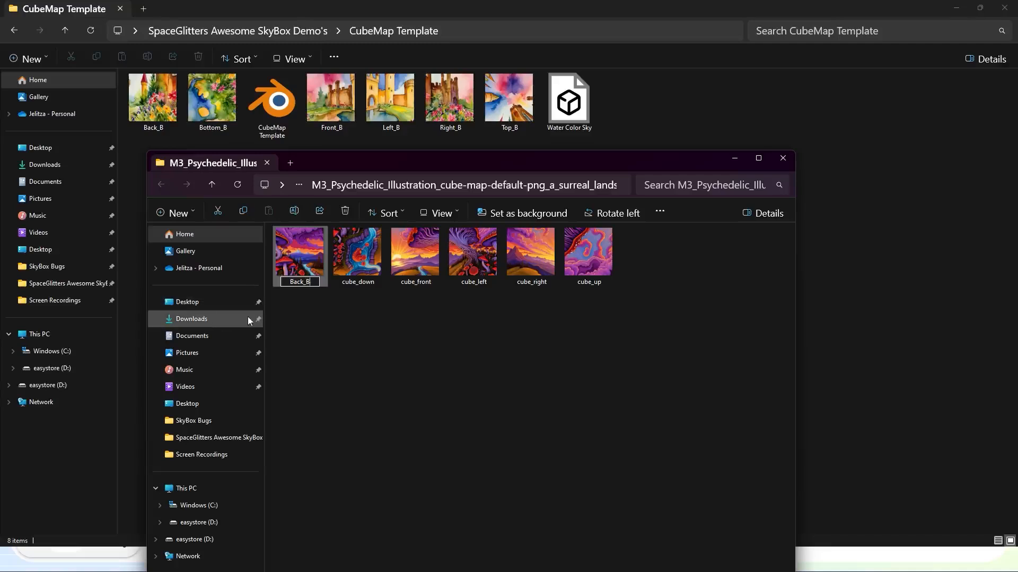
left_click(344, 350)
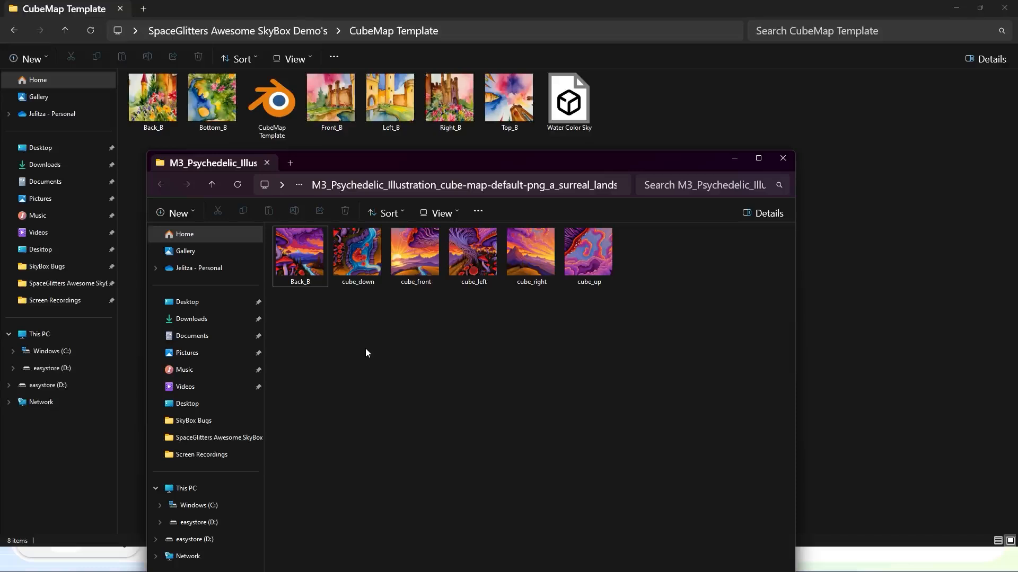
Rename the cube_down image as Bottom_B to match the template's naming
left_click(361, 282)
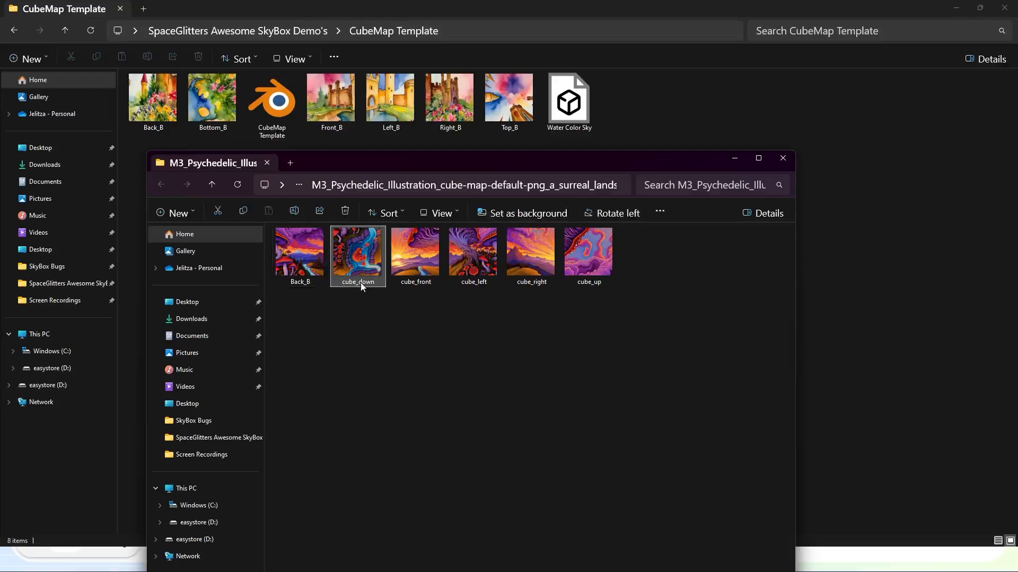
left_click(360, 282)
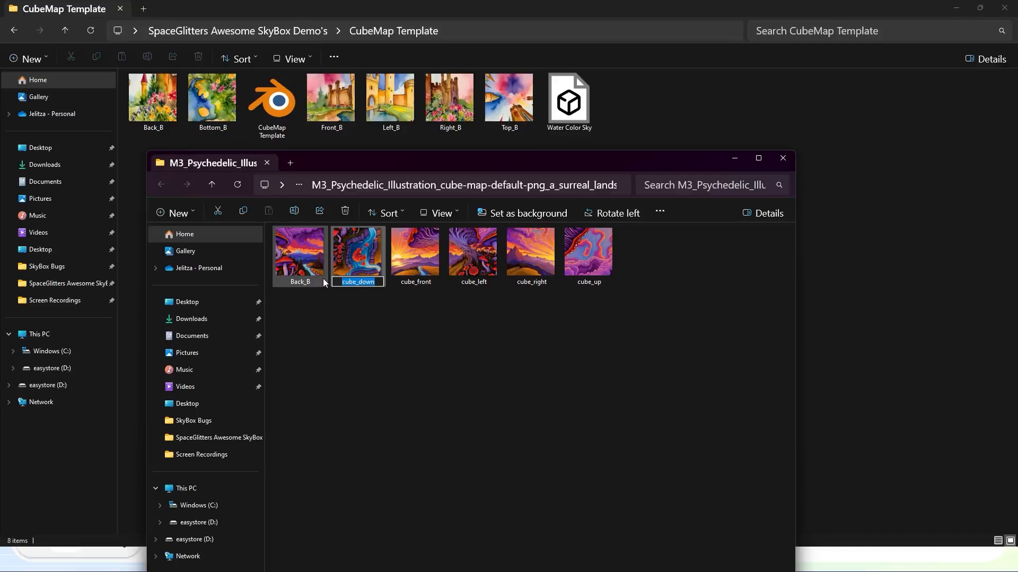
type("Bottom)")
key("BackSpace")
type("_B")
left_click(393, 375)
Rename the cube_front image as Front_B in the downloaded cube map folder
left_click(416, 286)
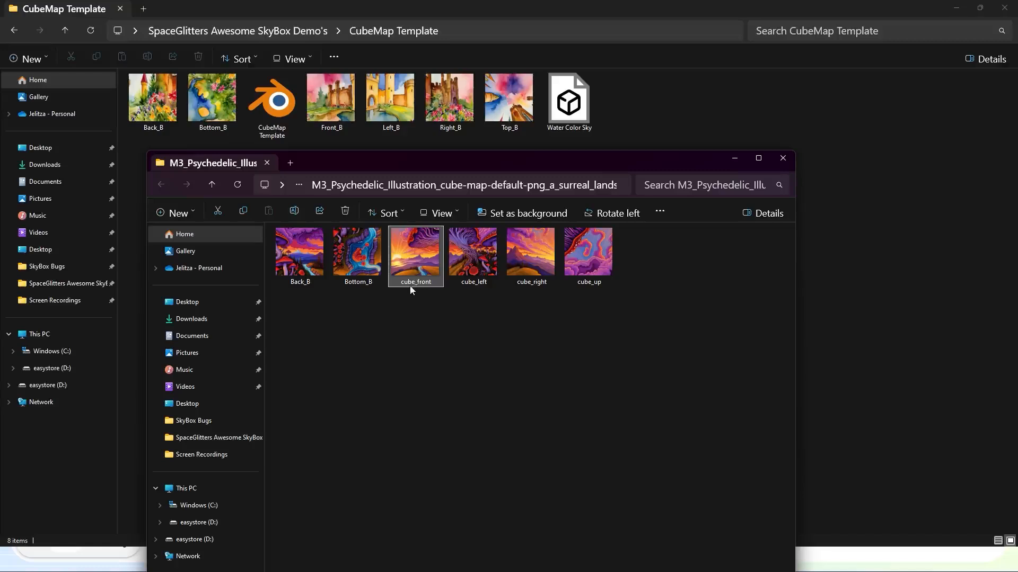
left_click(410, 286)
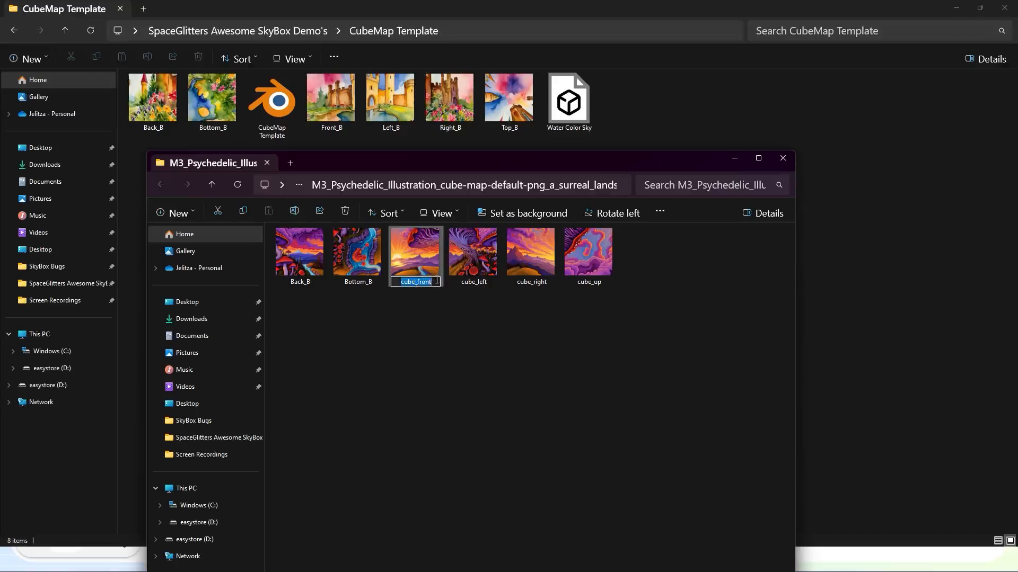
type("Front")
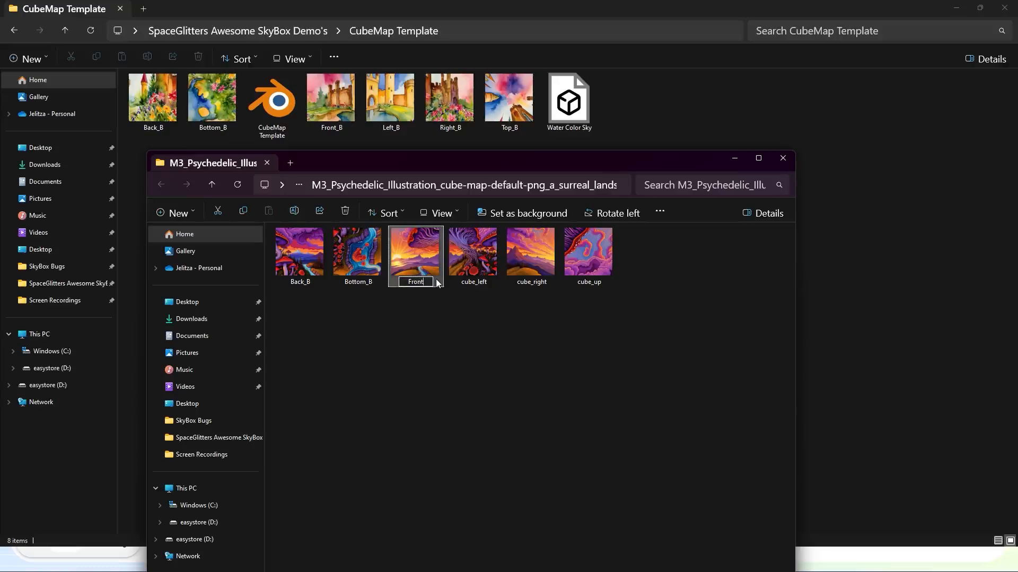
type("_B")
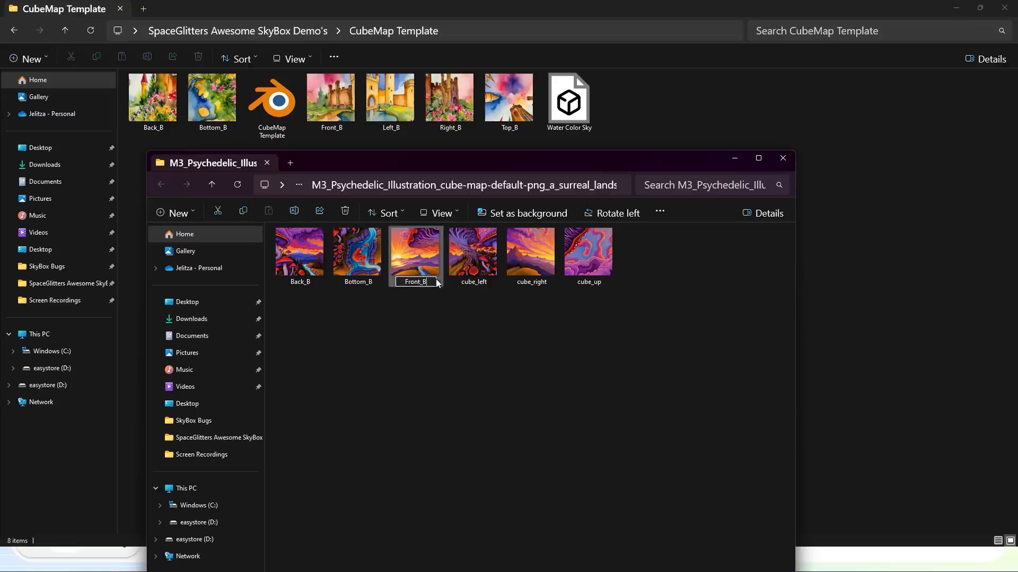
key("Return")
left_click(444, 301)
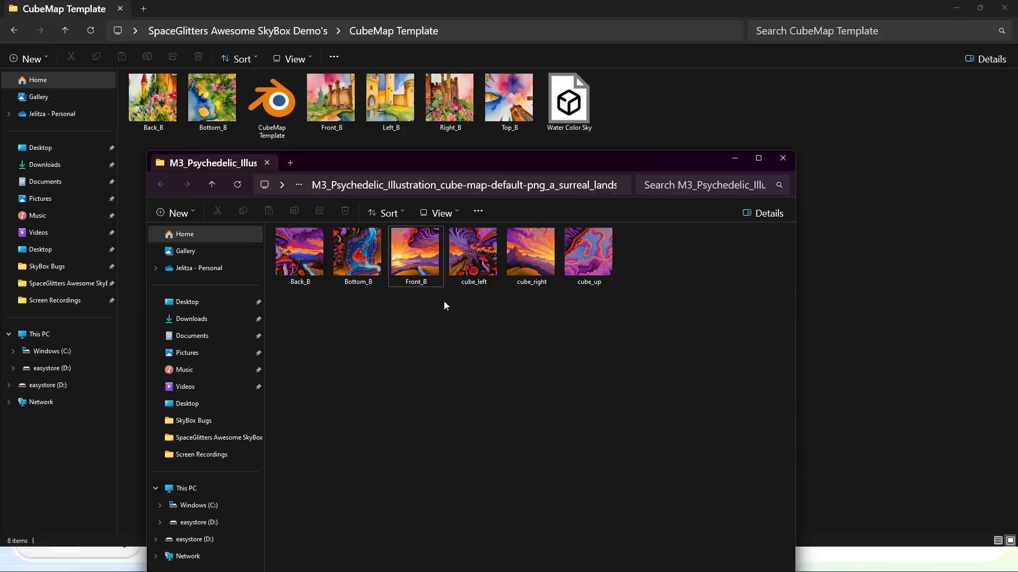
Rename the cube_left image as Left_B in the downloaded cube map folder
left_click(474, 284)
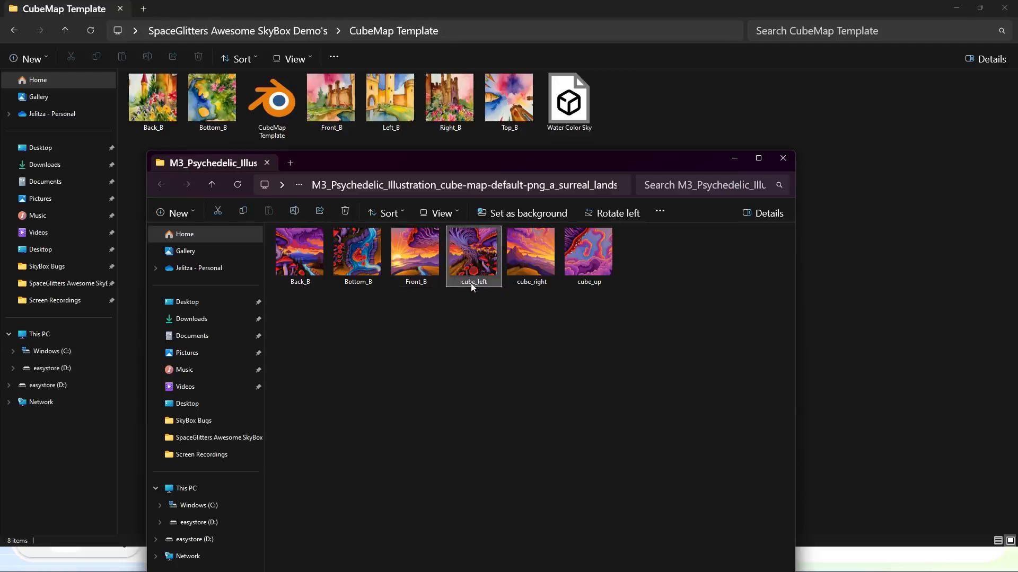
left_click(473, 285)
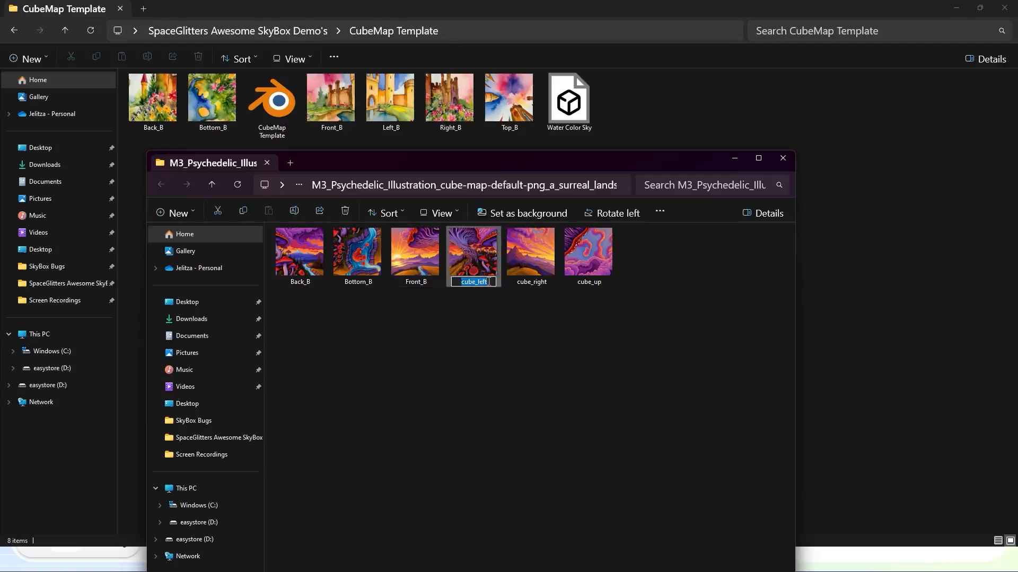
type("Left_B")
left_click(555, 386)
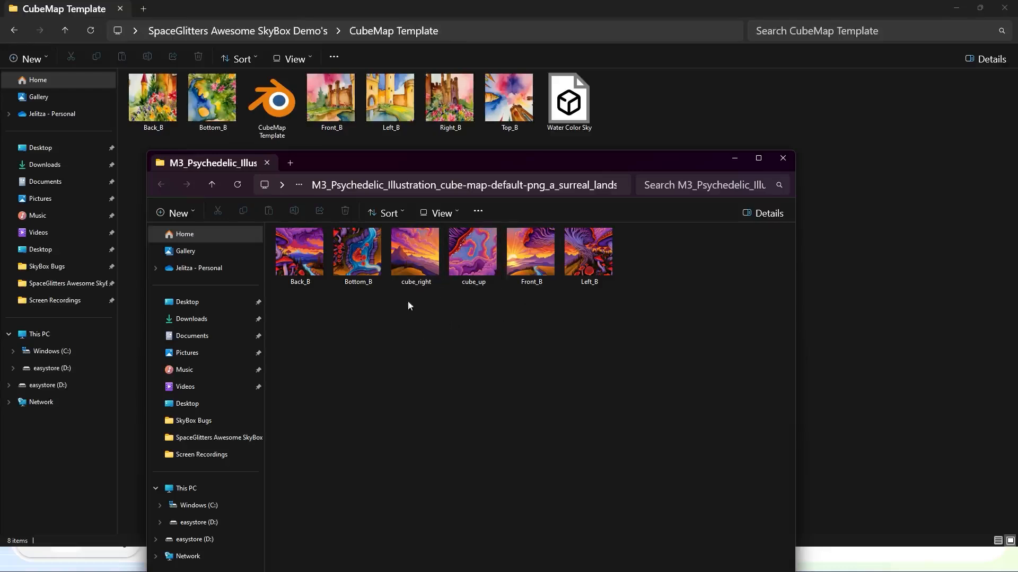
Rename the cube_right image as Right_B in the downloaded cube map folder
left_click(421, 269)
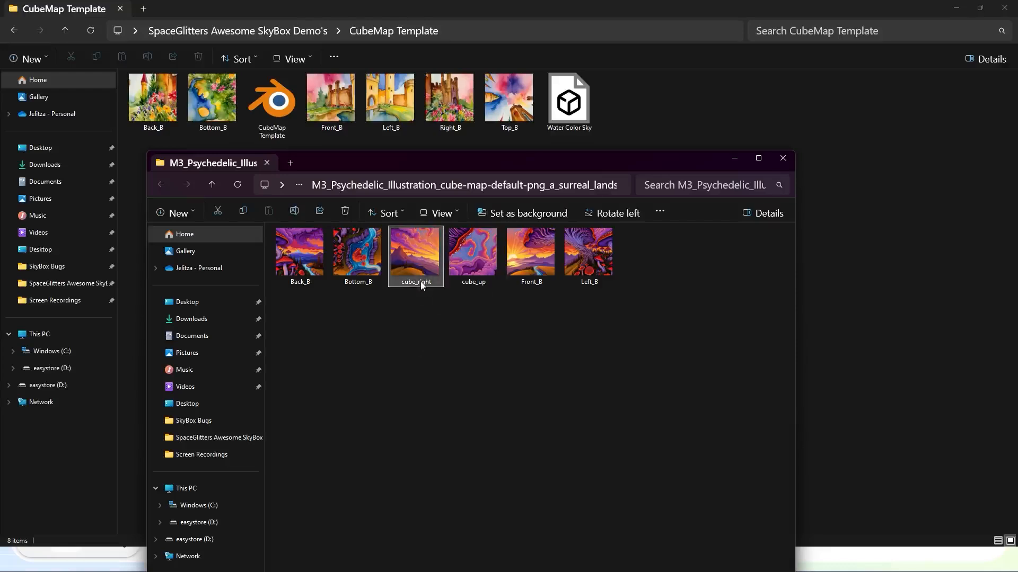
left_click(420, 282)
type("Right_B")
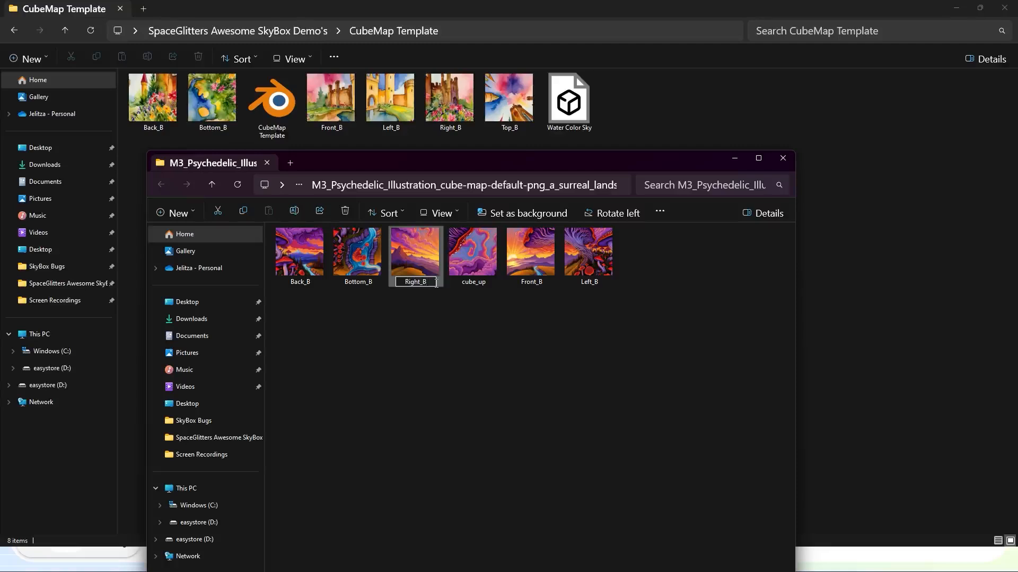
key("Return")
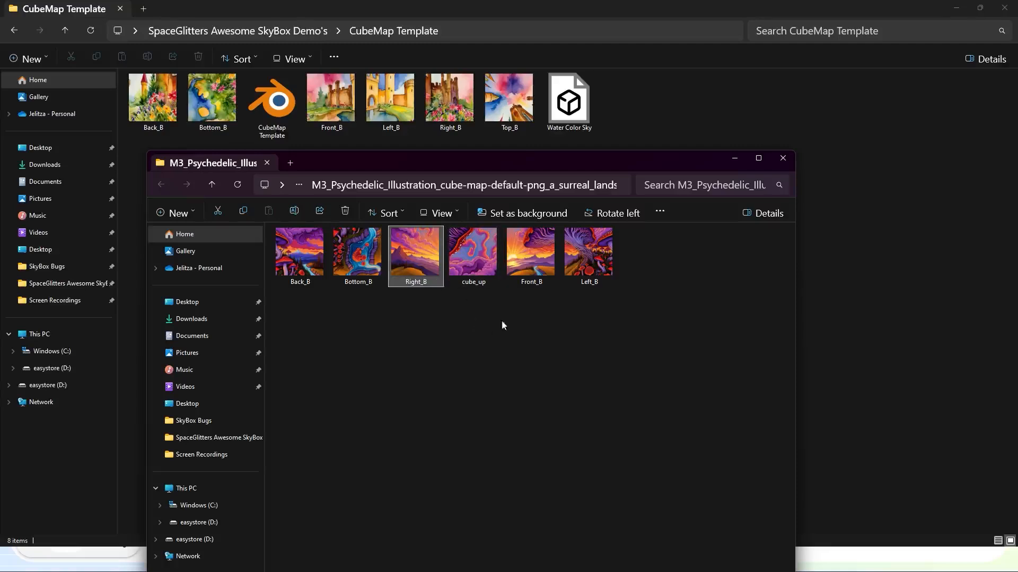
Select the cube_up image in the downloaded cube map folder for renaming
left_click(474, 285)
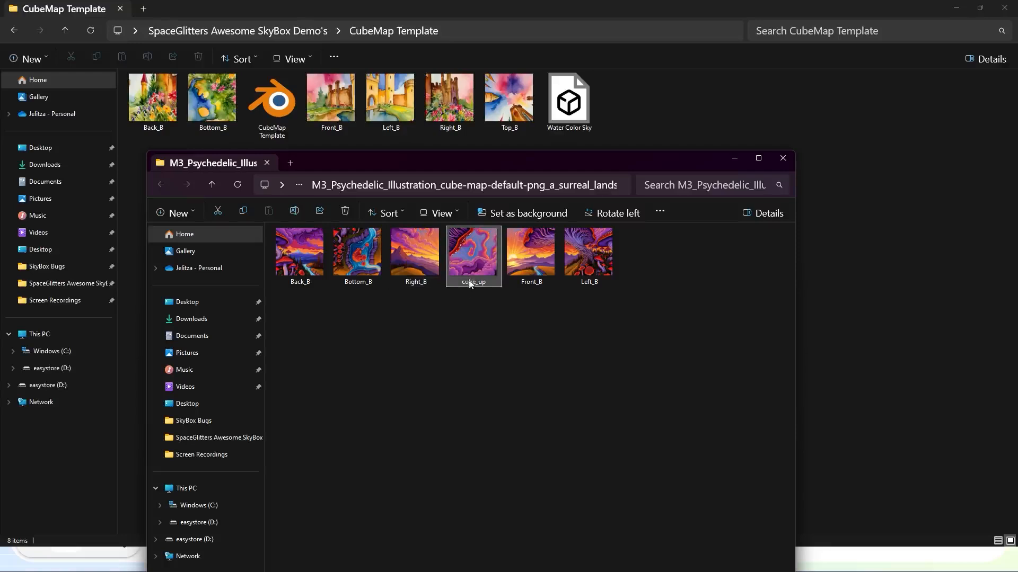
Rename the cube_up image as Top_B and move its folder window out of the way
left_click(468, 280)
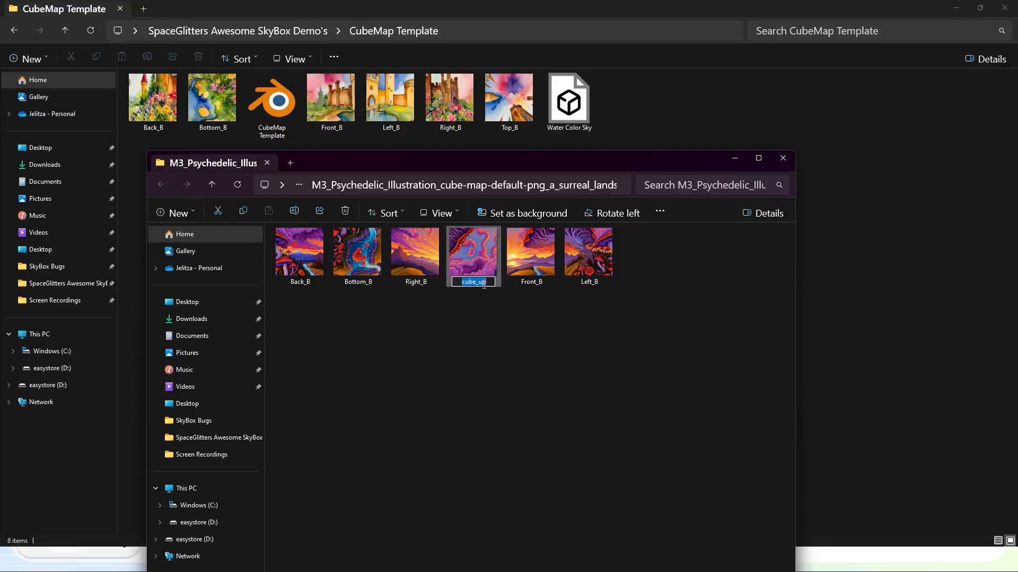
type("Top_B")
left_click(535, 342)
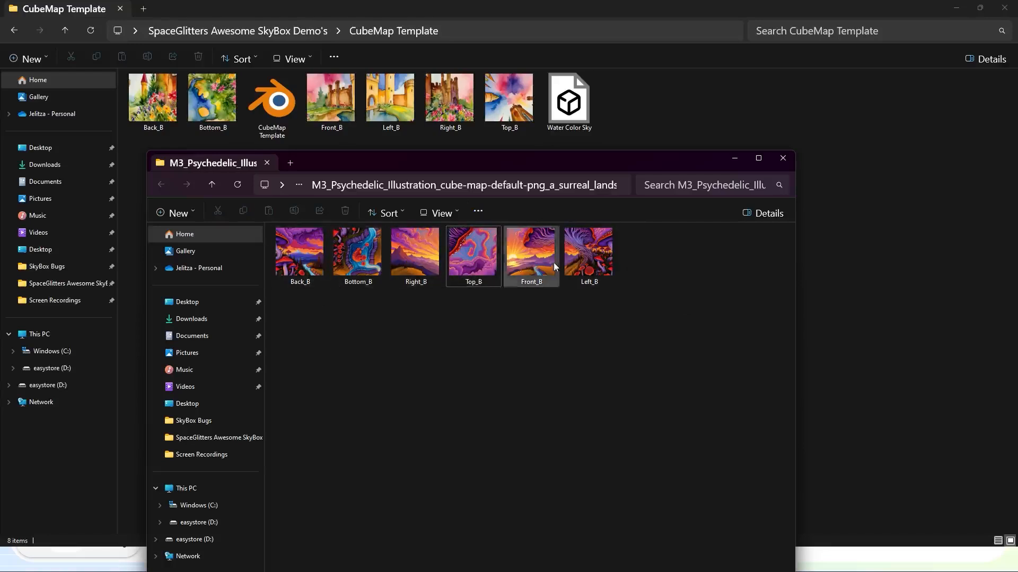
left_click_drag(679, 160, 0, 160)
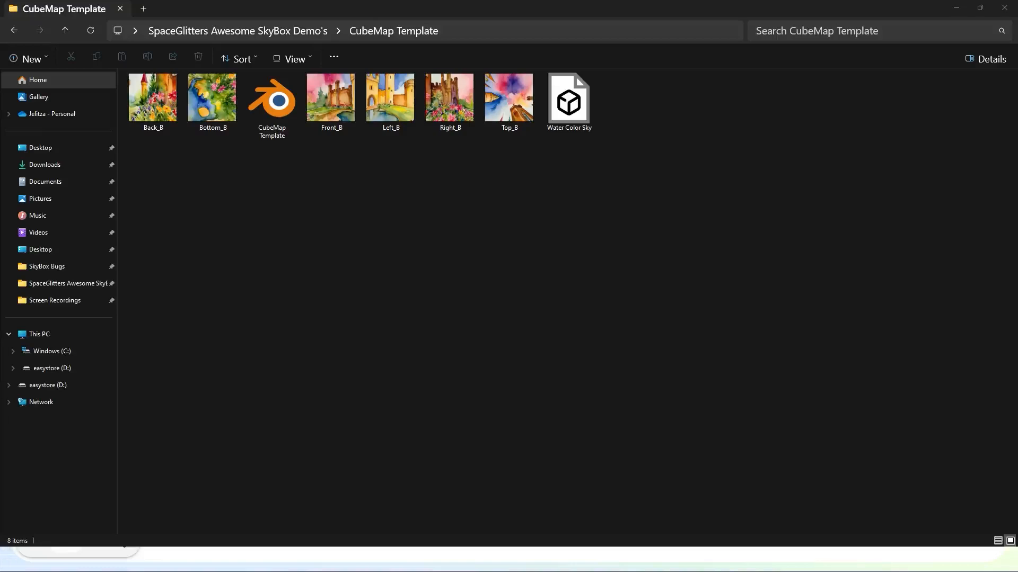
Open the CubeMap Template file in Blender and enlarge the Properties editor to work on the cube's Top_Unlit material
left_click(408, 360)
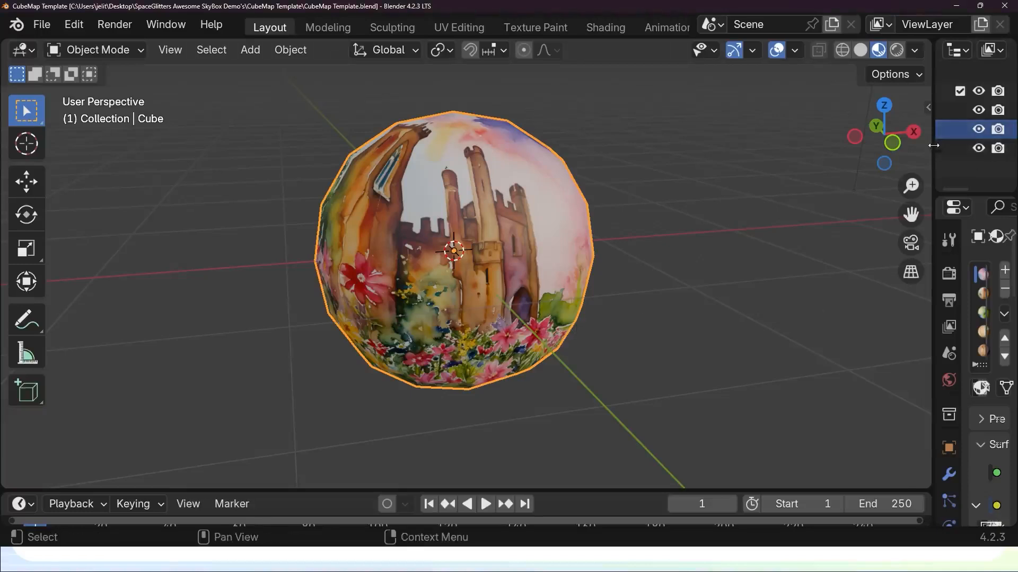
left_click_drag(933, 159, 588, 234)
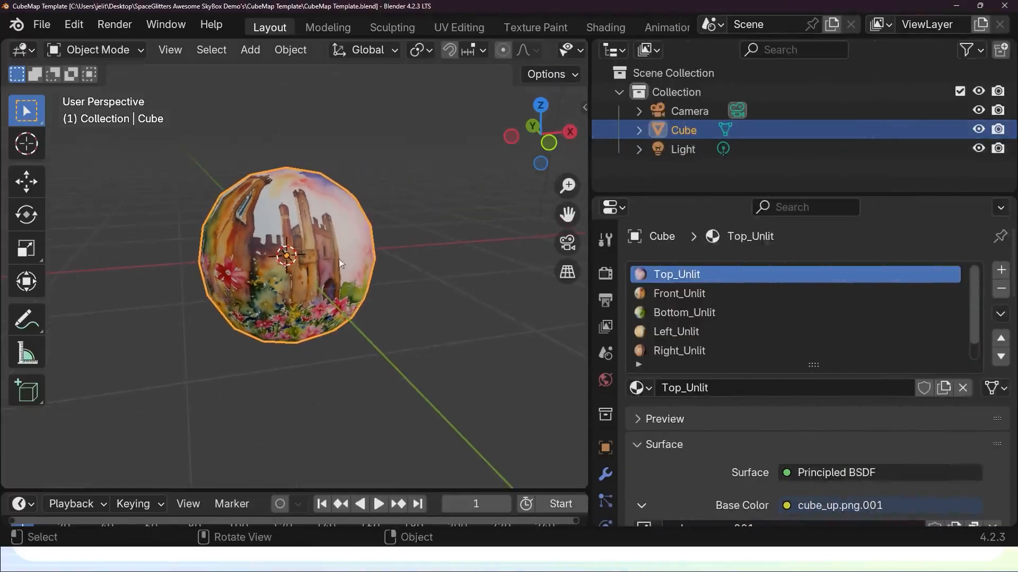
middle_click_drag(339, 259, 344, 281)
scroll(417, 299, "up", 4)
scroll(397, 298, "down", 3)
left_click_drag(751, 194, 752, 65)
left_click(678, 142)
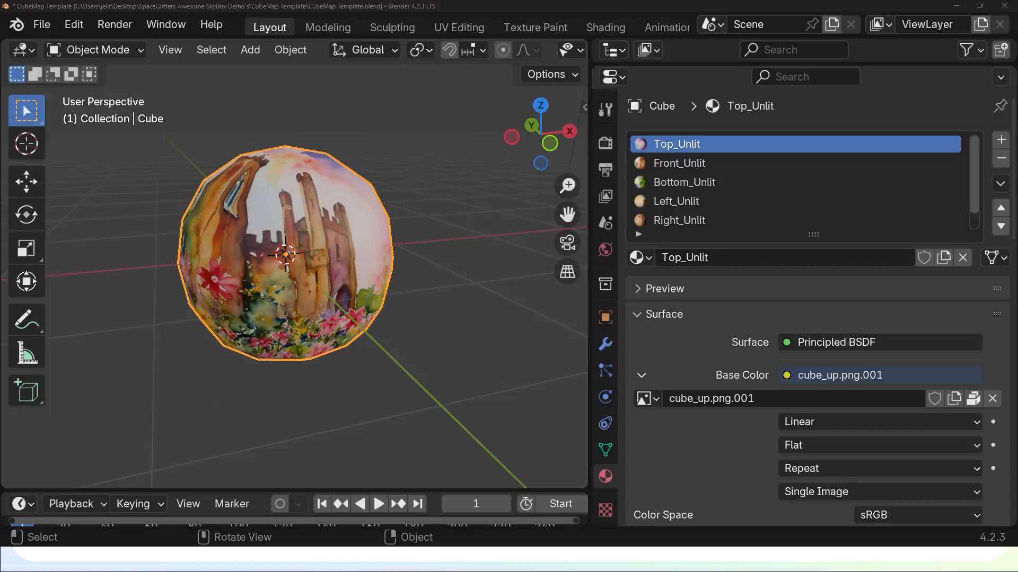
Put the six psychedelic cube map images into the Mushroom Heaven folder inside the CubeMap Template folder
key("alt+Tab")
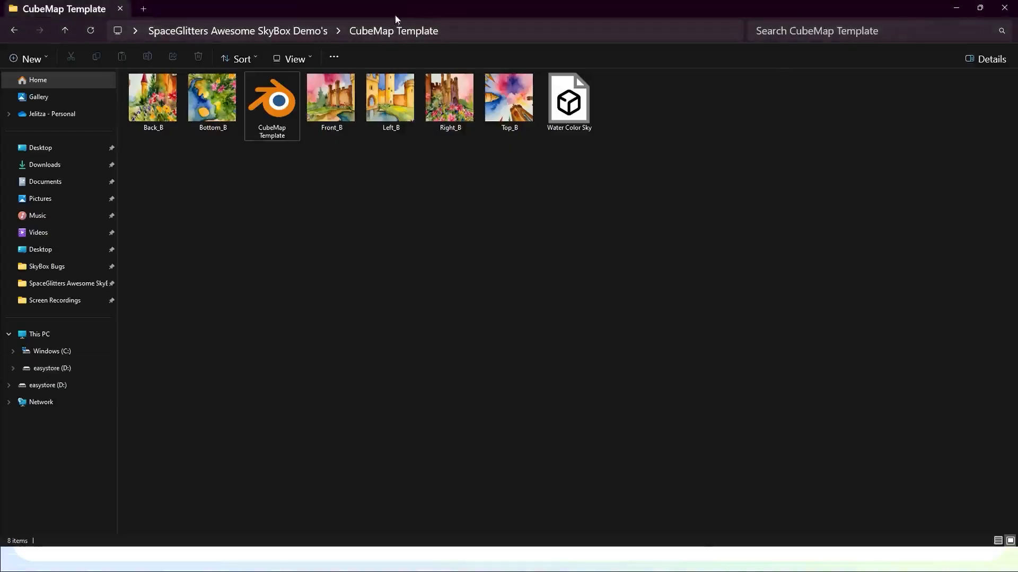
key("alt+Tab")
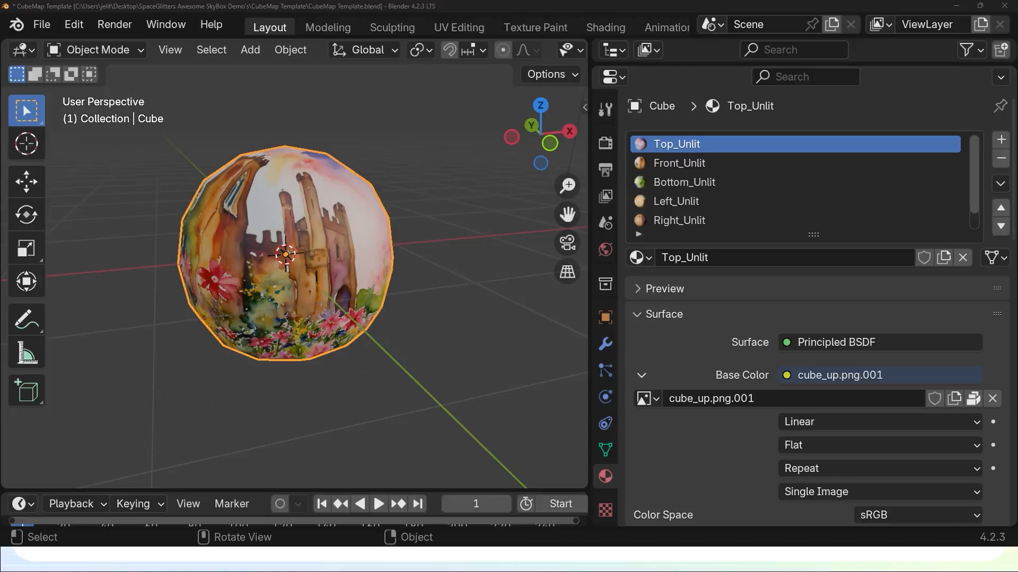
left_click_drag(305, 164, 404, 112)
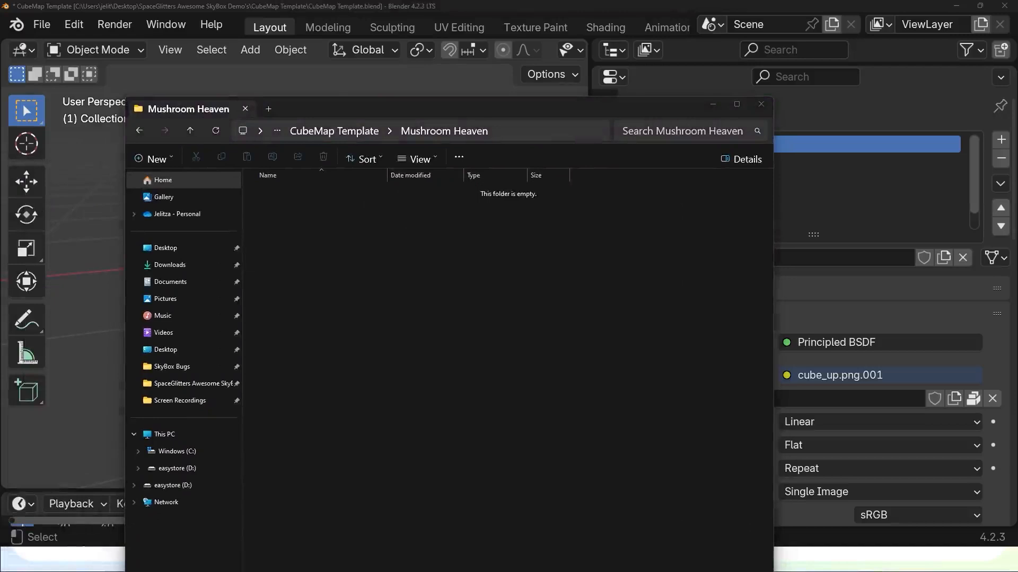
left_click_drag(0, 318, 393, 318)
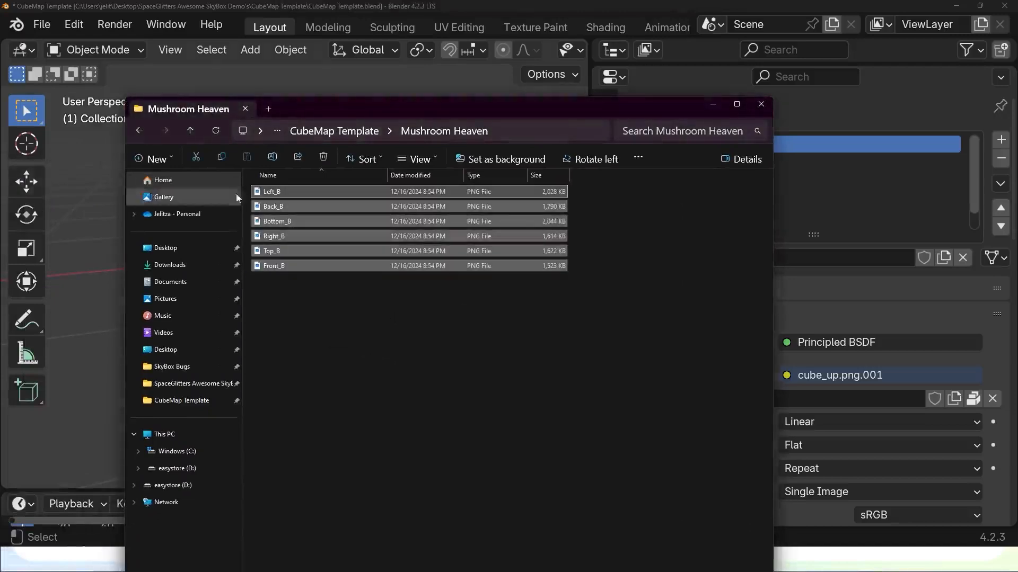
left_click_drag(503, 105, 0, 127)
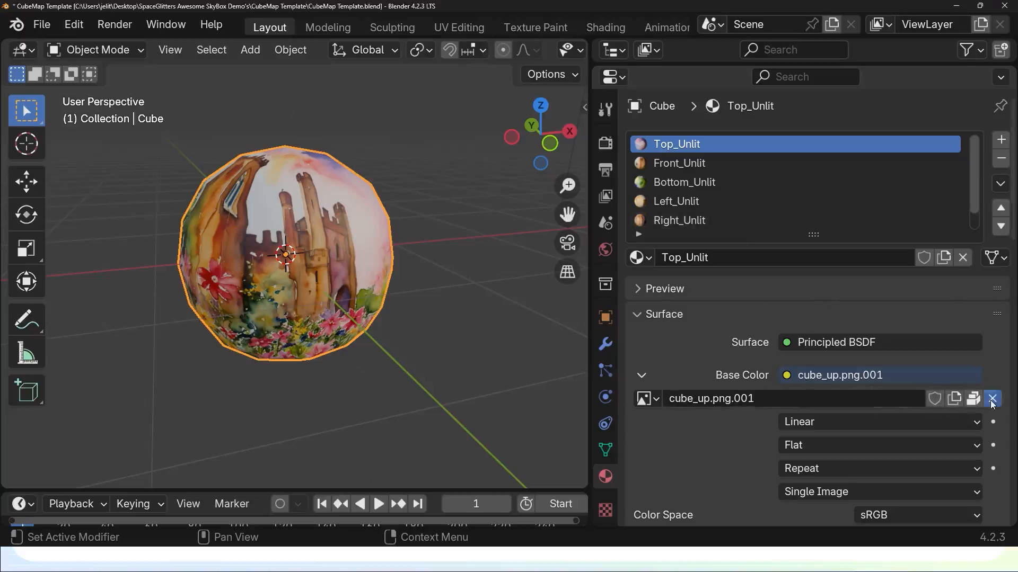
Replace the base color image of the Top_Unlit material with Top_B.png from the Mushroom Heaven folder
left_click(991, 400)
left_click(933, 403)
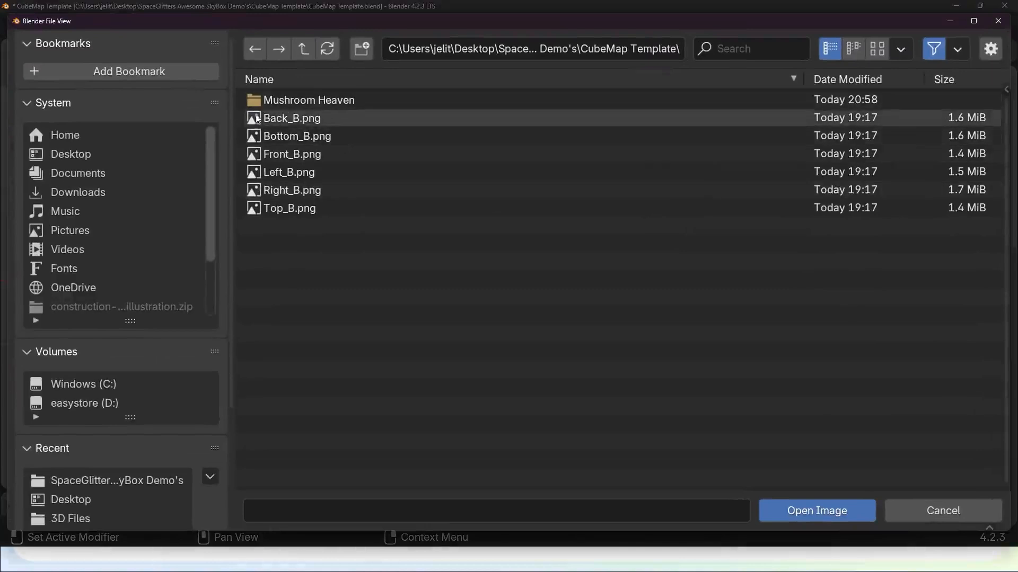
left_click(309, 101)
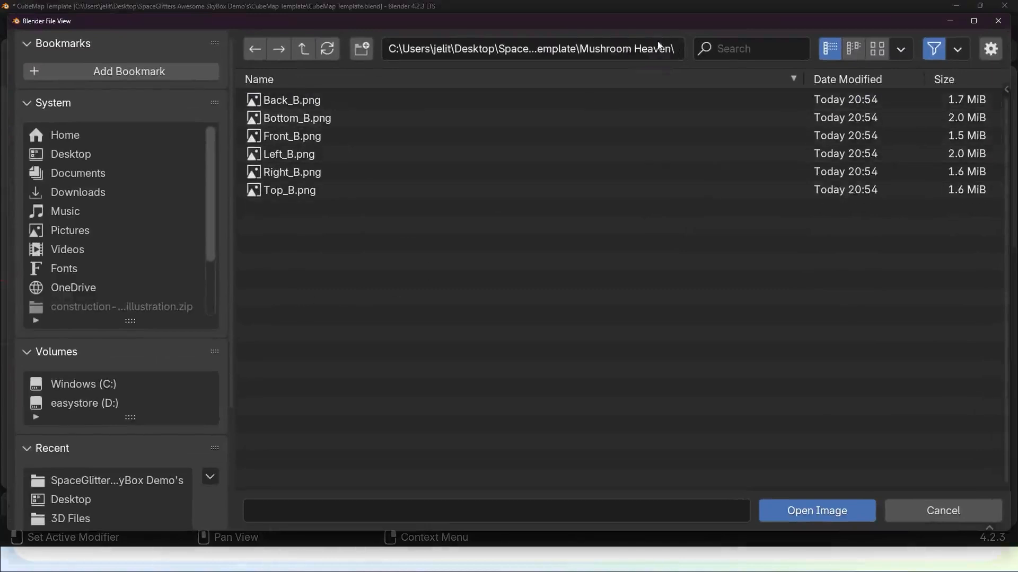
left_click_drag(671, 23, 576, 64)
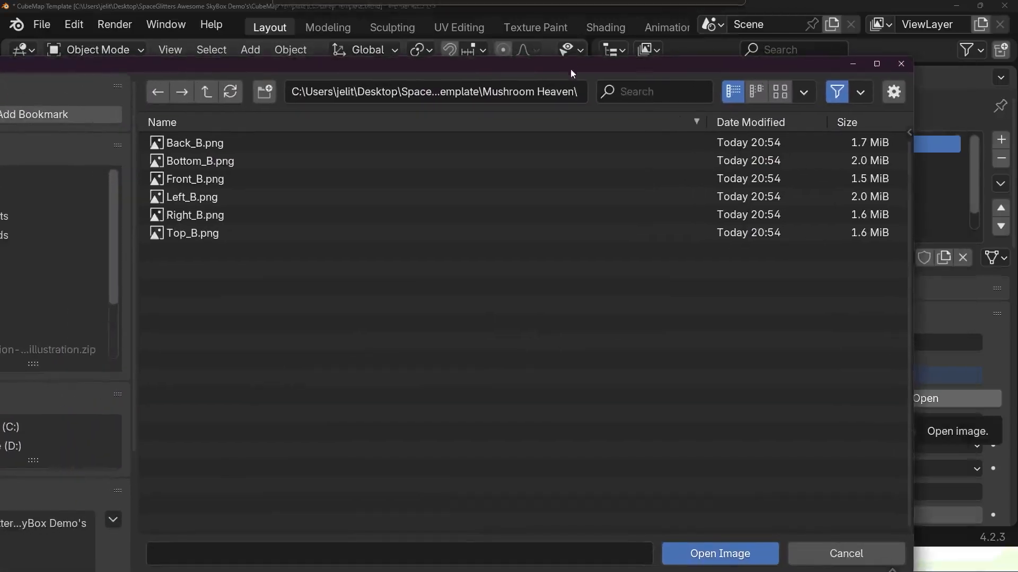
left_click(194, 234)
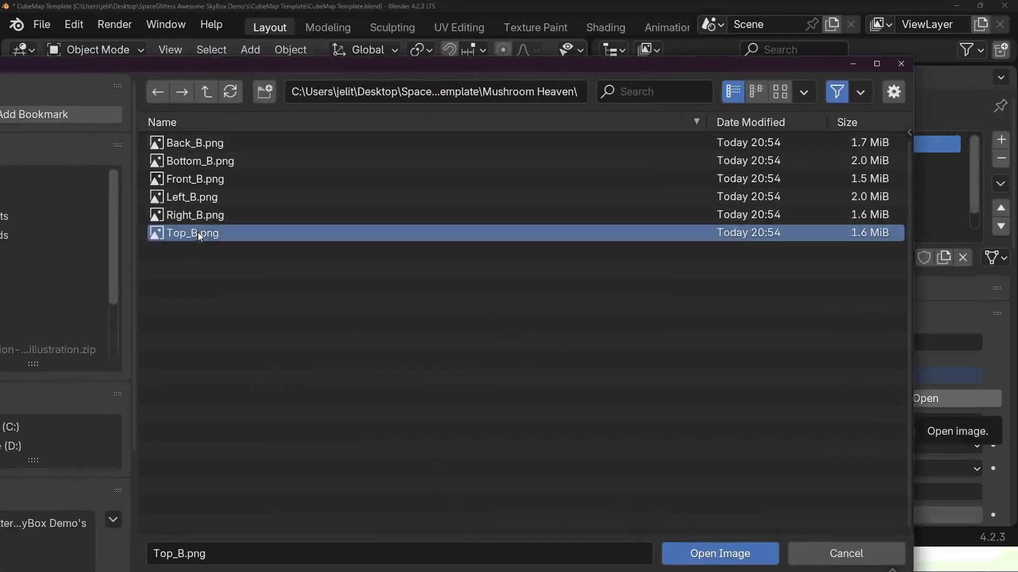
left_click(720, 554)
middle_click_drag(442, 376, 320, 208)
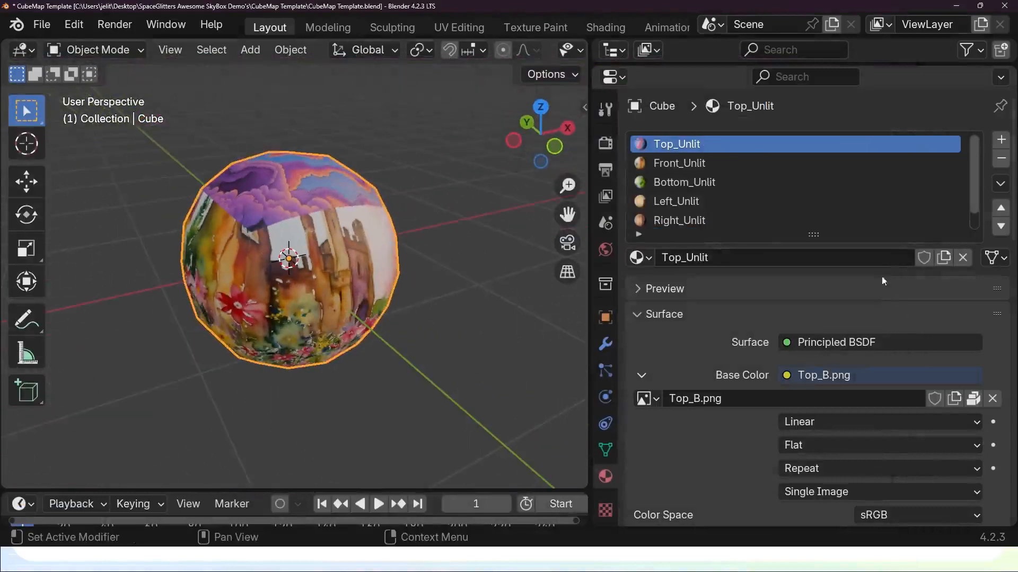
Replace the base color image of the Front_Unlit material with Front_B.png from the Mushroom Heaven folder
left_click(698, 167)
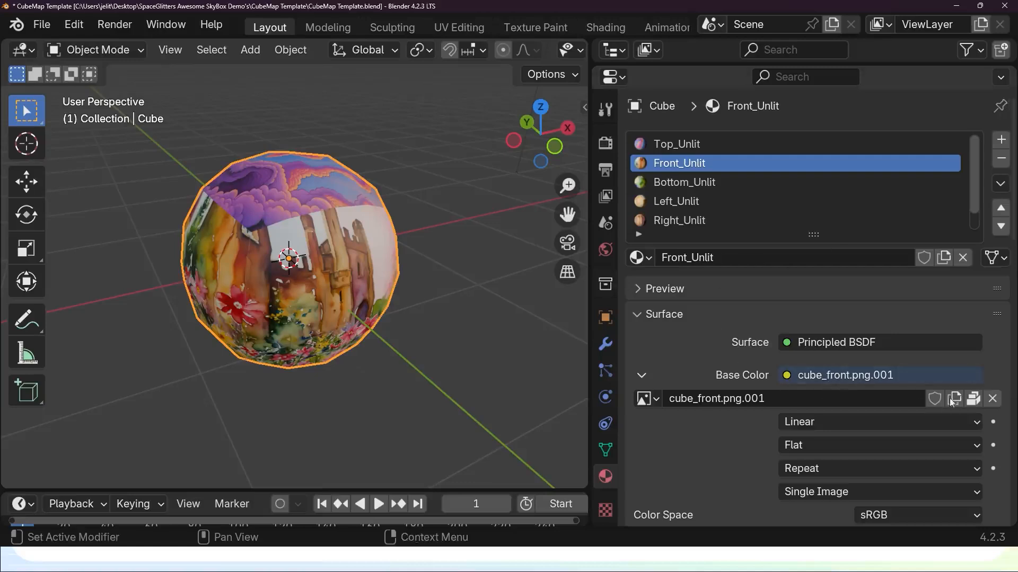
left_click(992, 399)
left_click(935, 398)
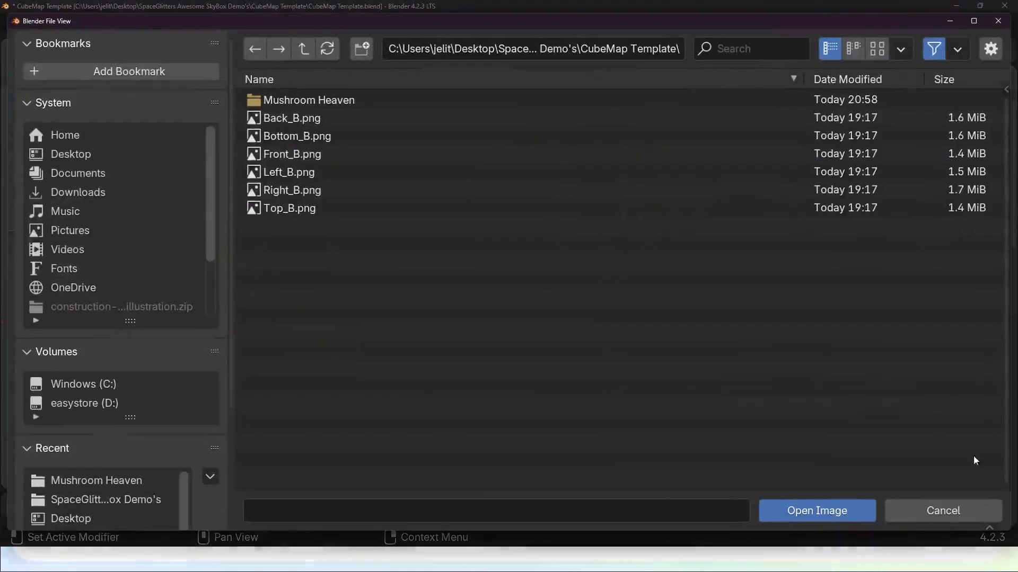
left_click_drag(386, 21, 370, 56)
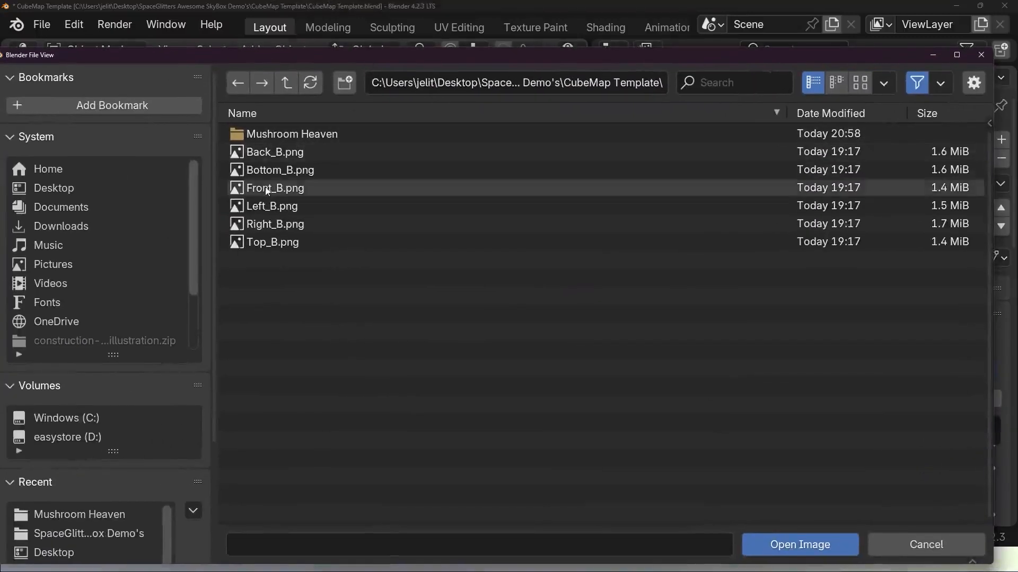
double_click(265, 130)
left_click(268, 171)
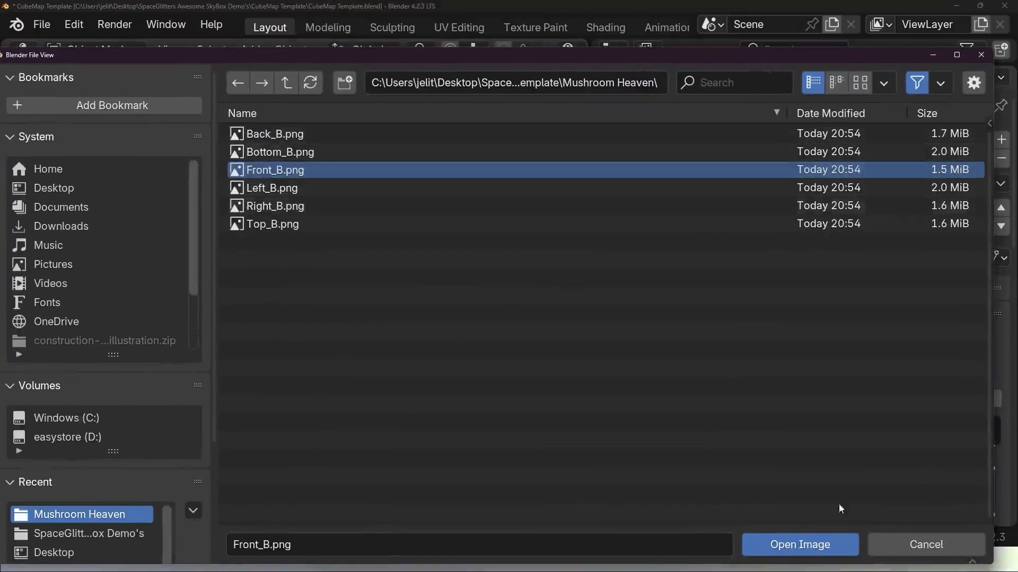
left_click(816, 543)
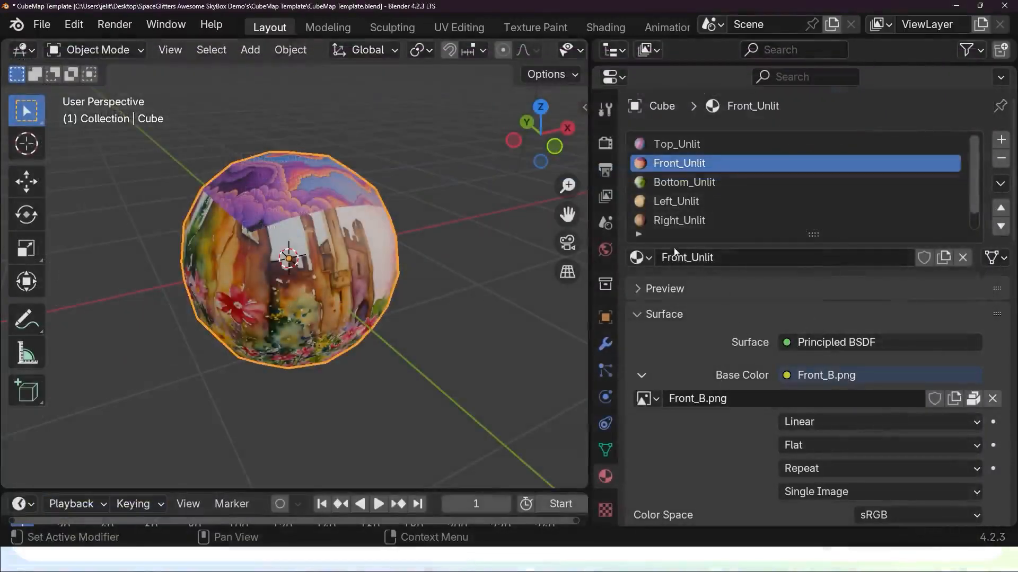
middle_click_drag(503, 302, 329, 265)
Replace the base color image of the Bottom_Unlit material with Bottom_B.png from the Mushroom Heaven folder
left_click(699, 183)
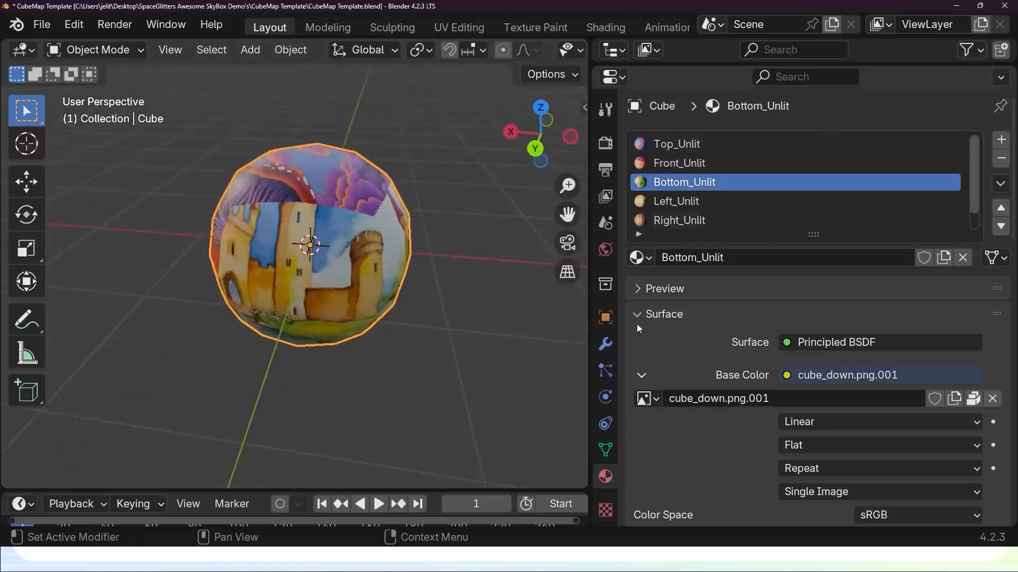
left_click(992, 399)
left_click(905, 399)
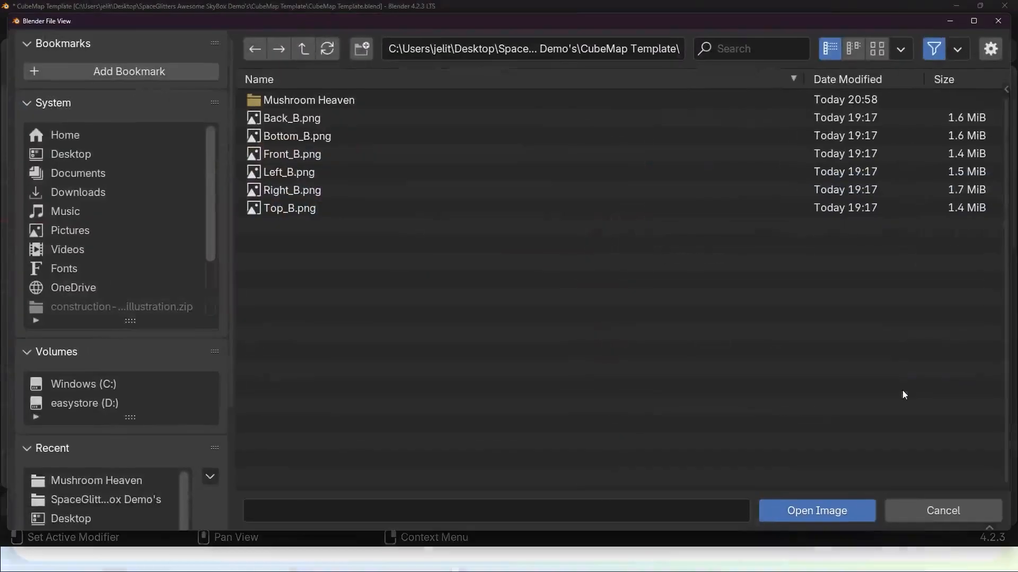
double_click(291, 103)
left_click(294, 116)
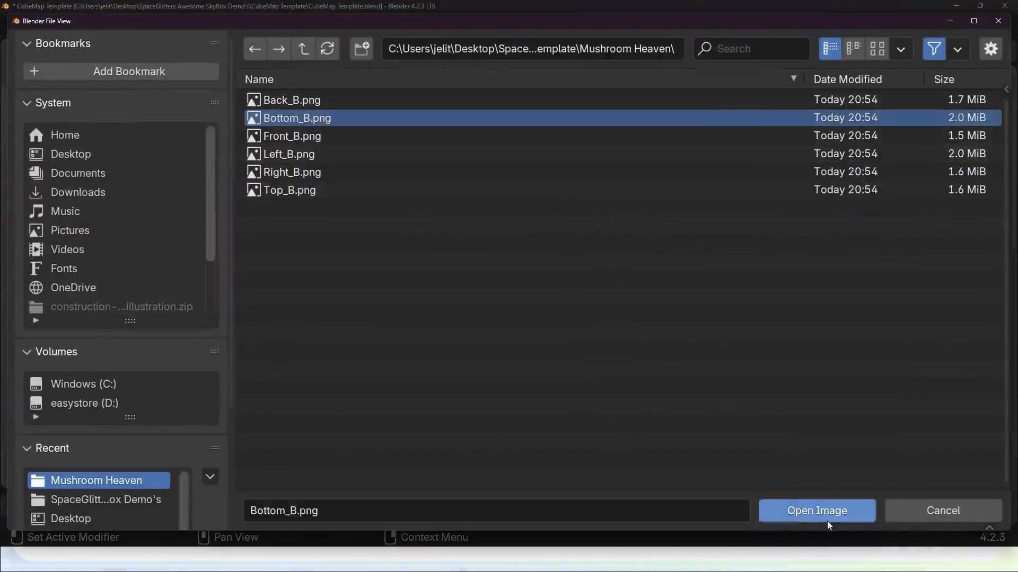
left_click(817, 511)
middle_click_drag(443, 313, 416, 301)
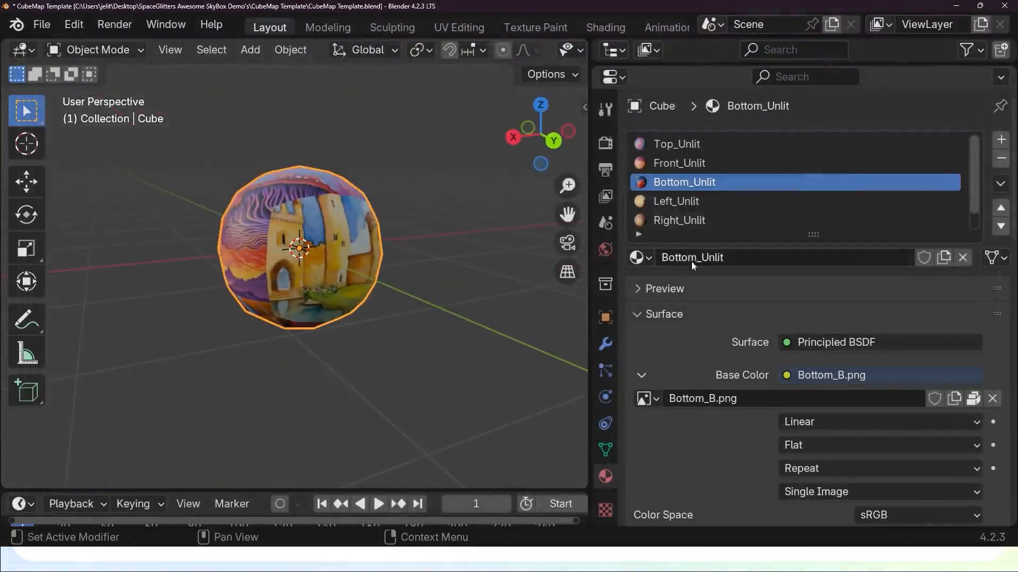
Replace the base color image of the Left_Unlit material with Left_B.png from the Mushroom Heaven folder
left_click(685, 201)
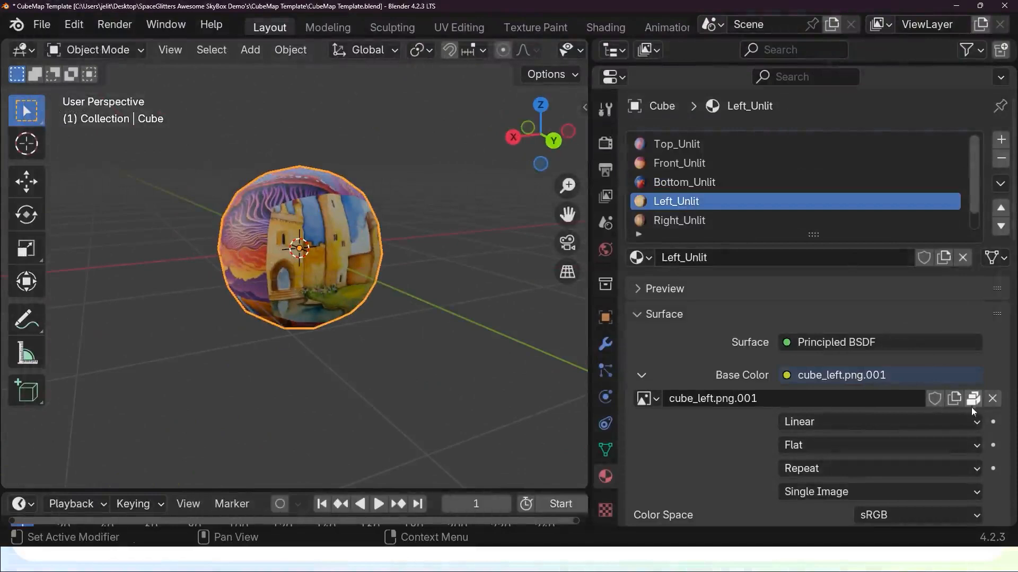
left_click(992, 399)
left_click(936, 399)
left_click(305, 101)
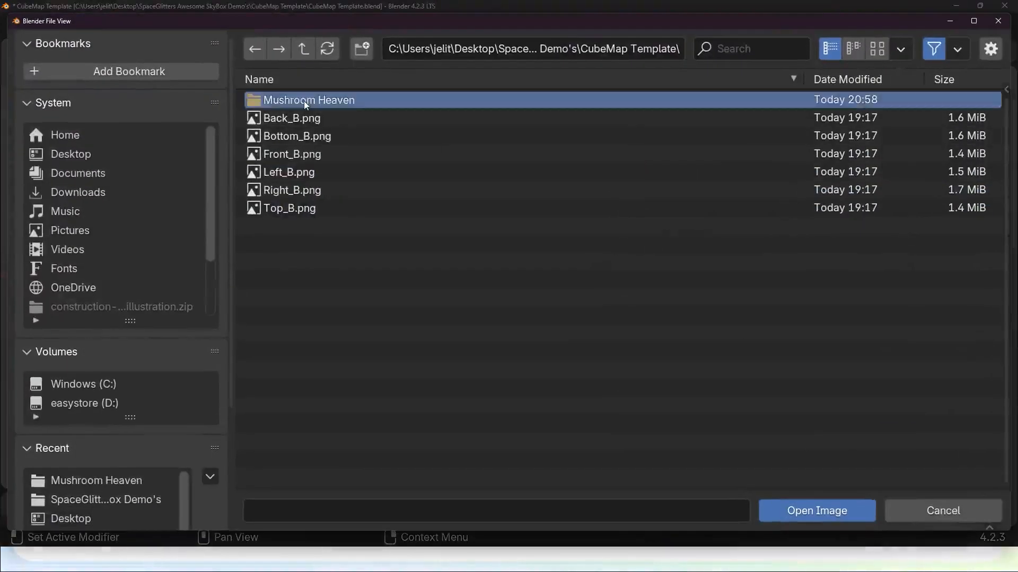
left_click(289, 153)
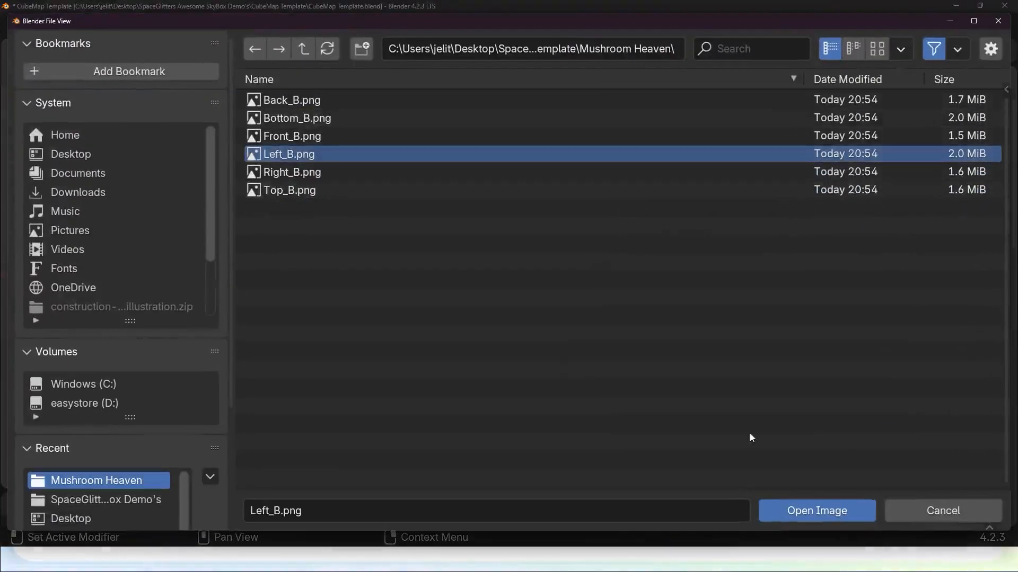
left_click(821, 511)
Replace the base color image of the Right_Unlit material with Right_B.png from the Mushroom Heaven folder
left_click(671, 220)
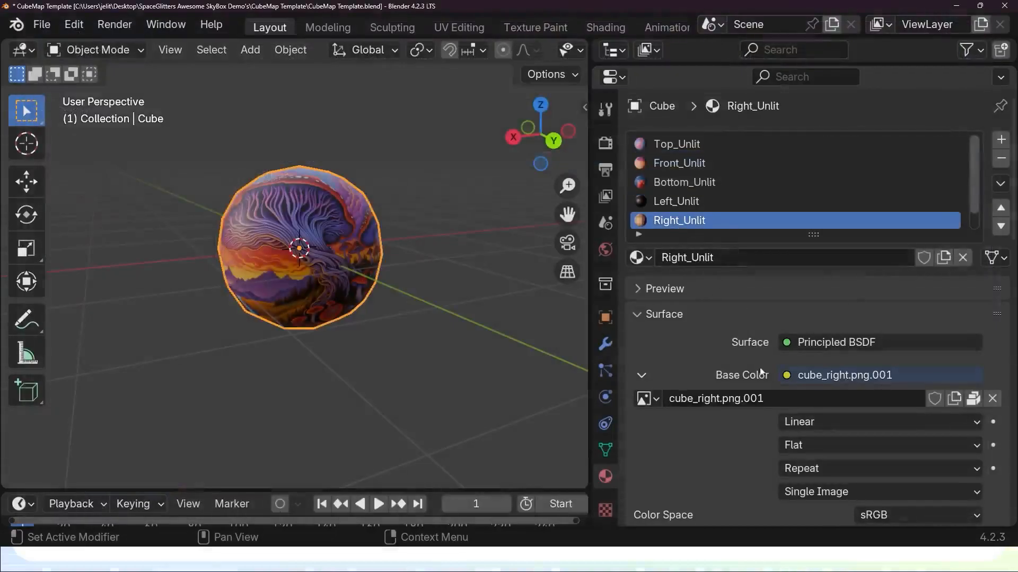
left_click(992, 399)
left_click(929, 400)
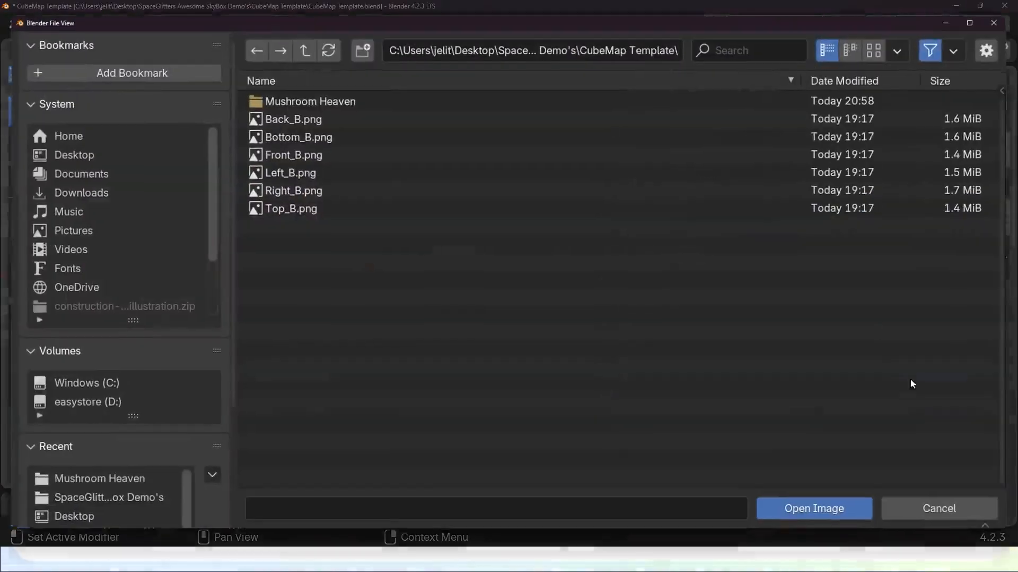
left_click(309, 103)
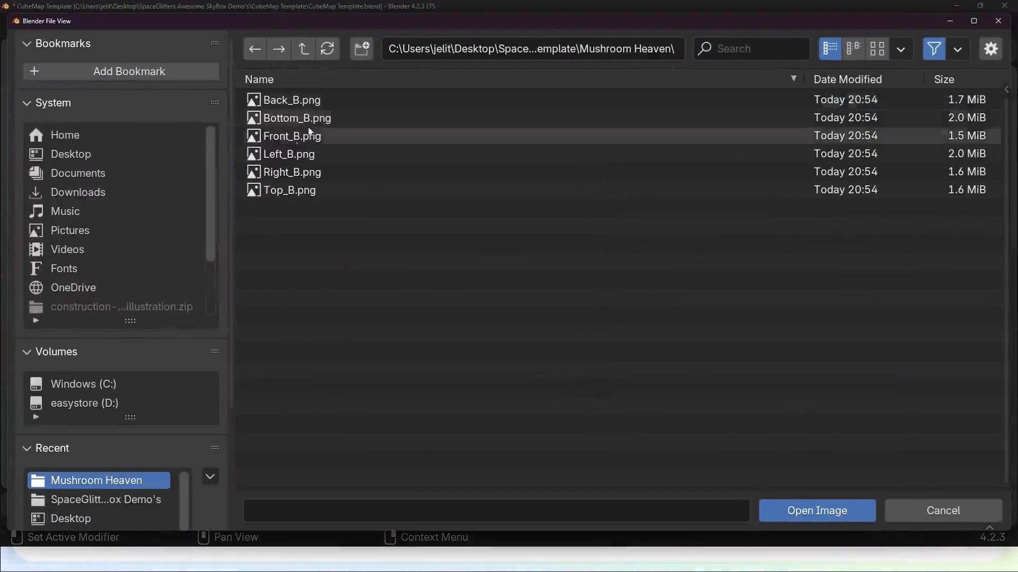
left_click(288, 172)
left_click(806, 512)
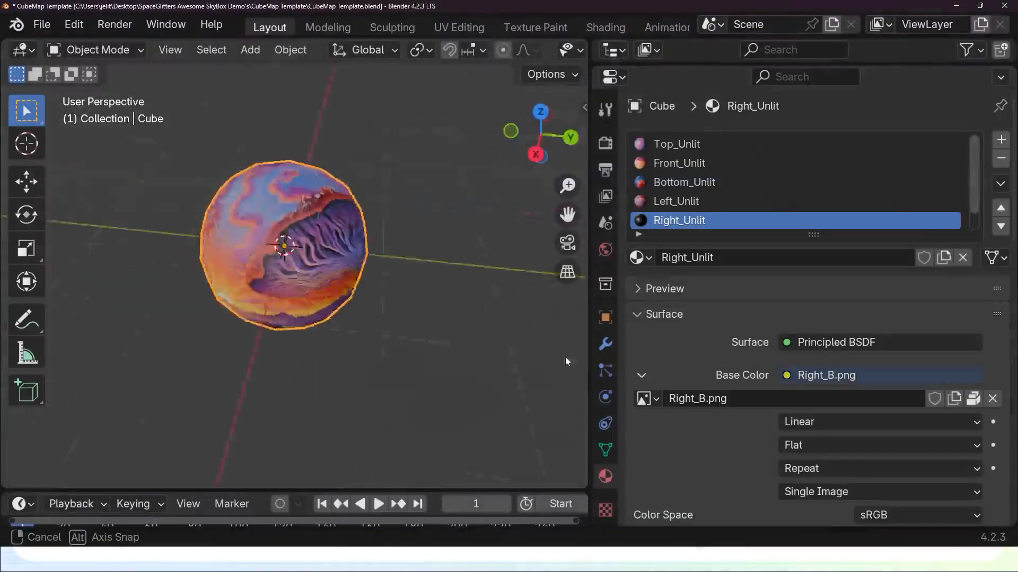
middle_click_drag(566, 362, 366, 267)
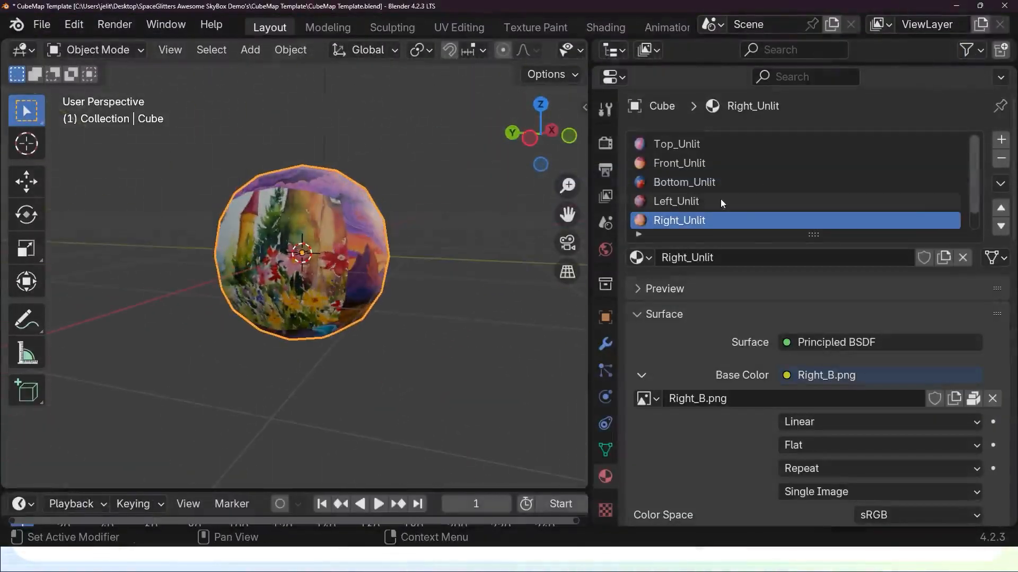
Replace the base color image of the Back_Unlit material with Back_B.png from the Mushroom Heaven folder
scroll(721, 200, "down", 1)
left_click(721, 221)
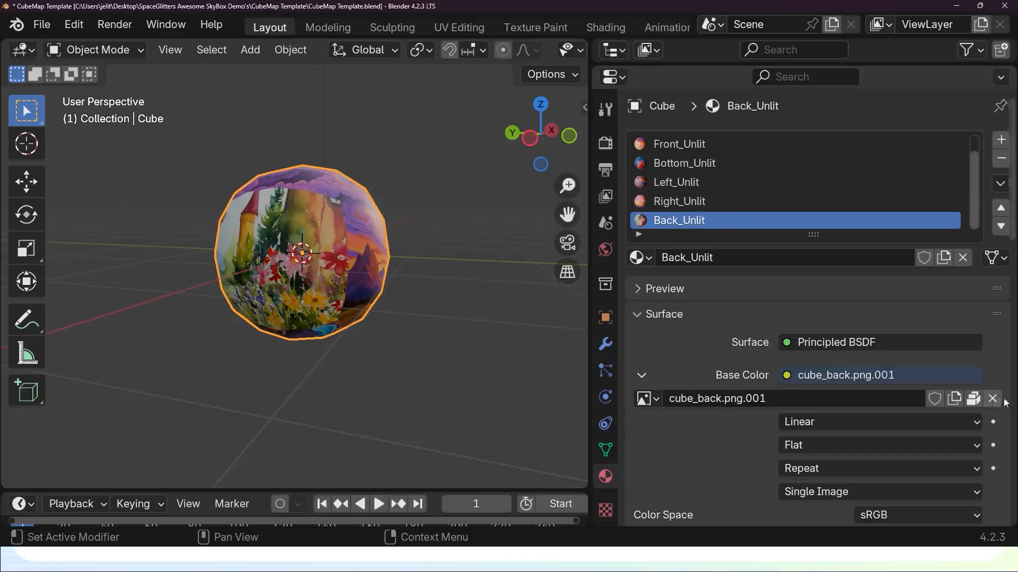
left_click(992, 399)
left_click(932, 398)
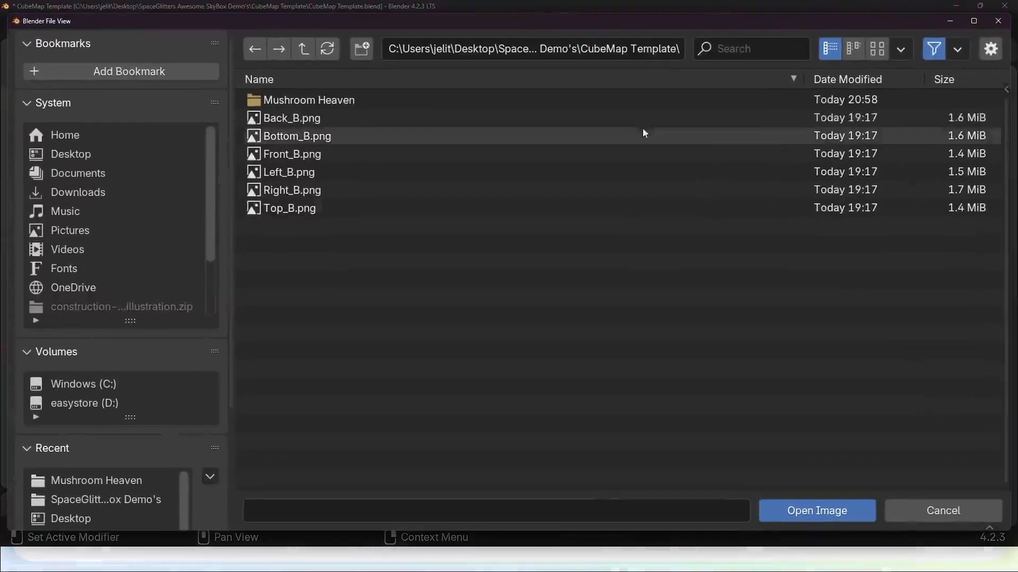
left_click(341, 100)
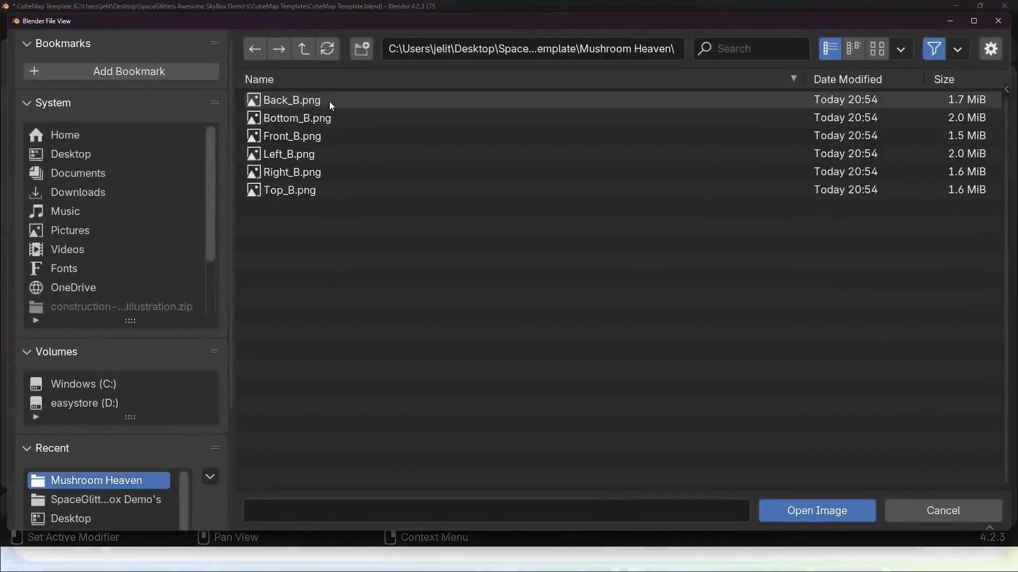
left_click(295, 101)
left_click(817, 510)
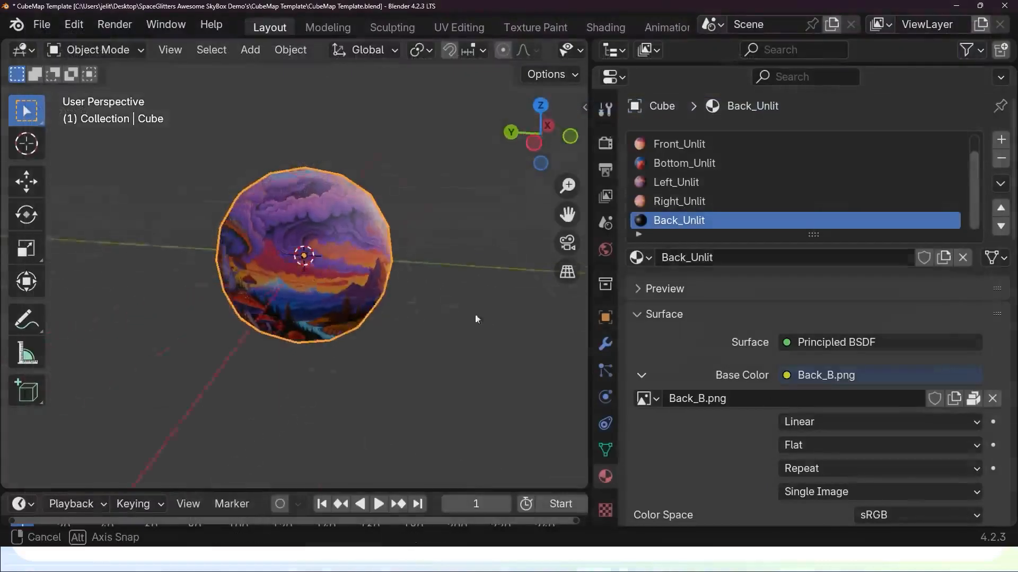
Widen the 3D viewport and examine the retextured skybox sphere from outside and inside for how its face images meet
middle_click_drag(475, 314, 489, 288)
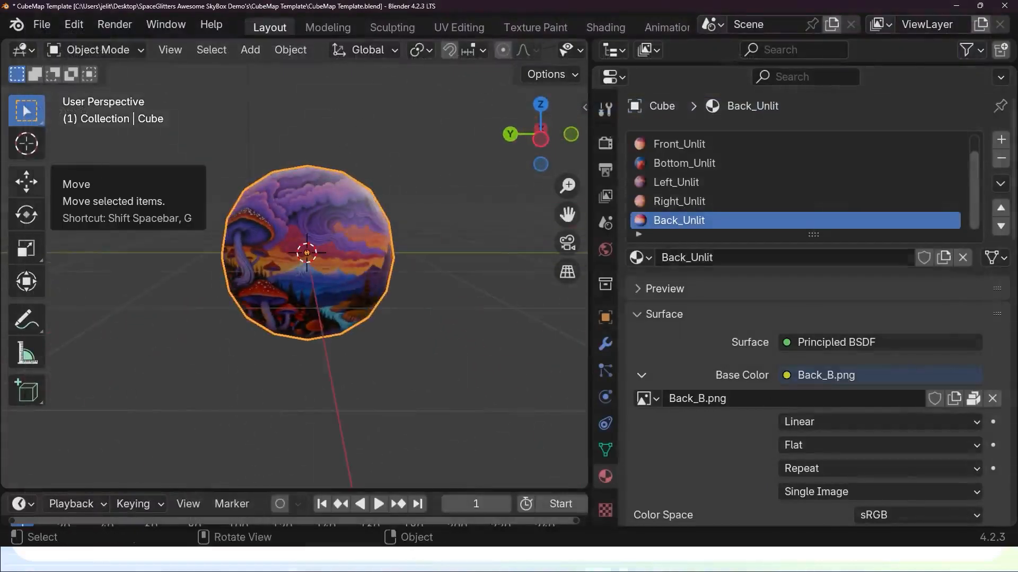
scroll(433, 344, "up", 5)
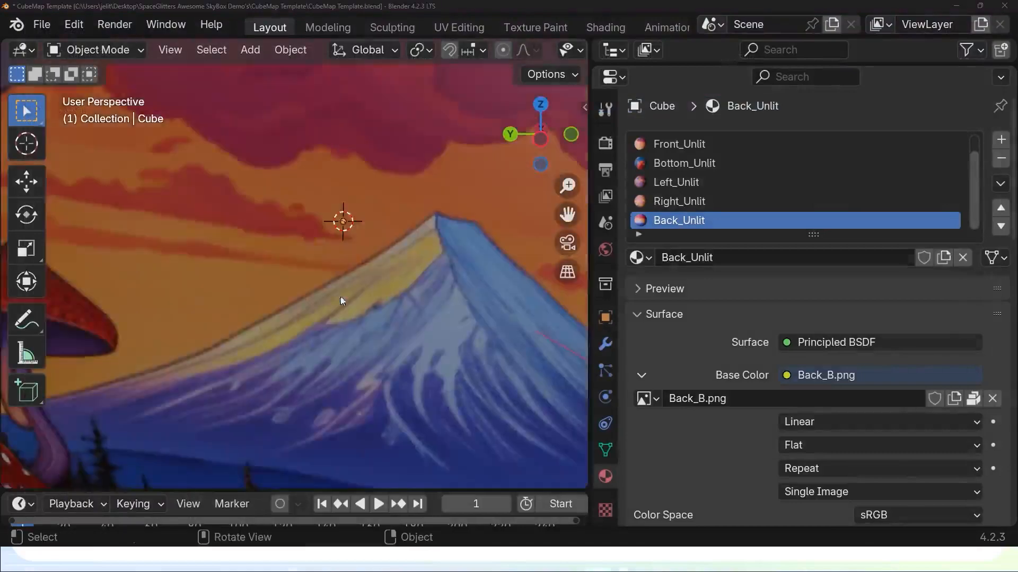
middle_click_drag(340, 297, 409, 278)
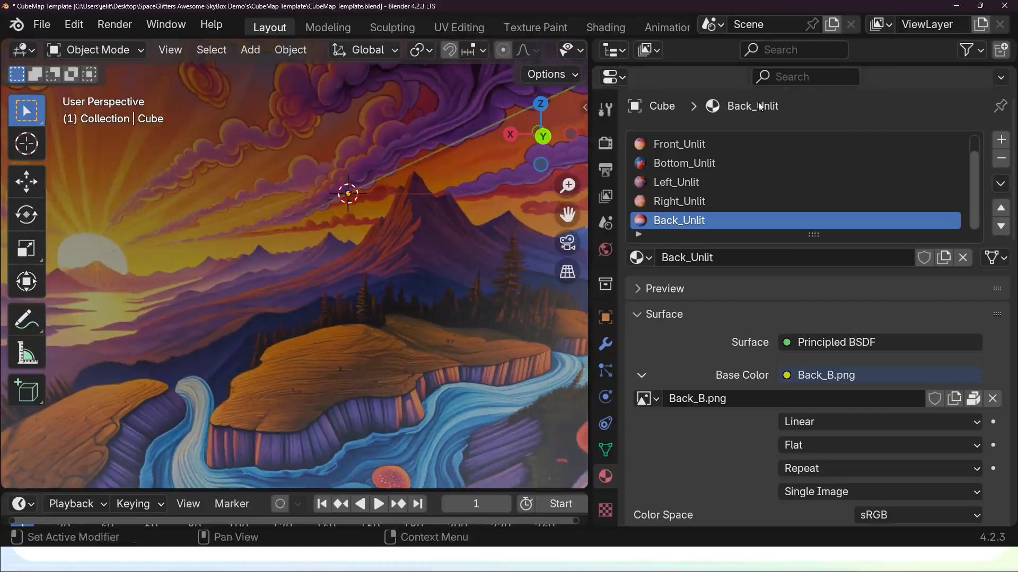
left_click_drag(589, 123, 874, 124)
scroll(369, 206, "down", 4)
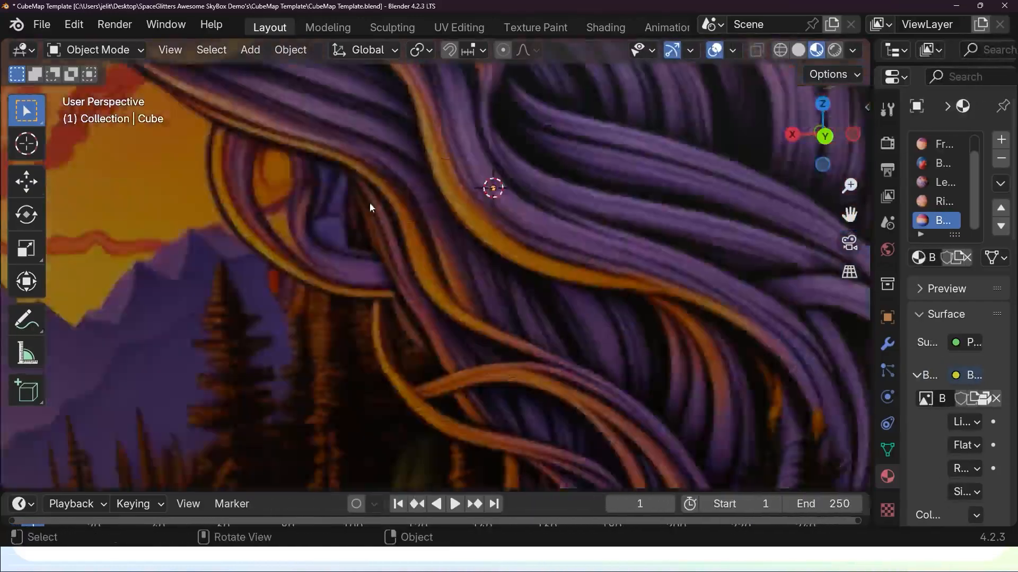
scroll(427, 221, "up", 5)
middle_click_drag(441, 220, 345, 191)
scroll(344, 192, "down", 5)
scroll(466, 214, "up", 5)
middle_click_drag(506, 220, 603, 347)
scroll(562, 318, "down", 11)
scroll(603, 347, "up", 2)
middle_click_drag(438, 285, 510, 293)
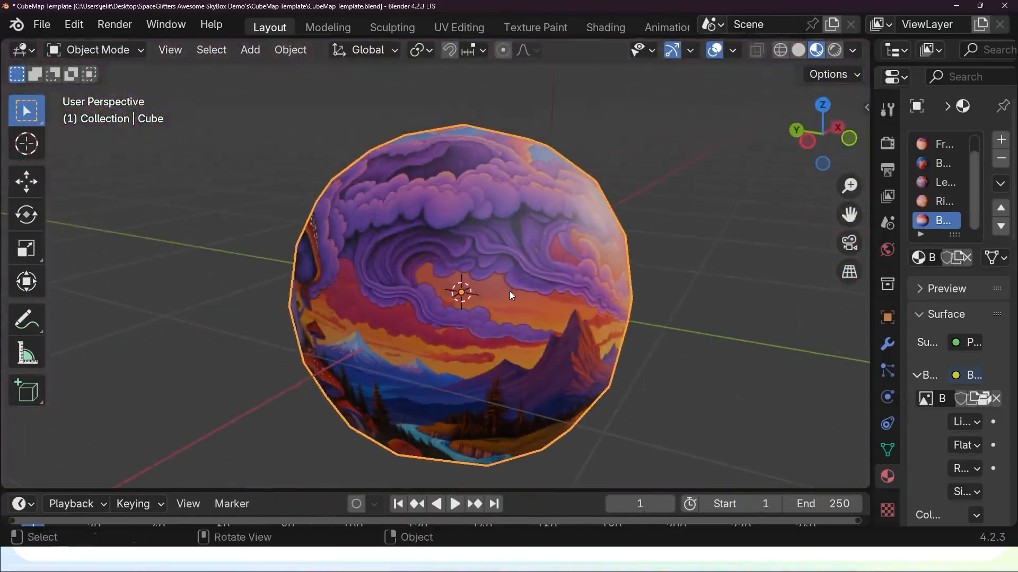
Export only the selected objects as Mushroom Heaven.fbx into the Mushroom Heaven folder
left_click(45, 27)
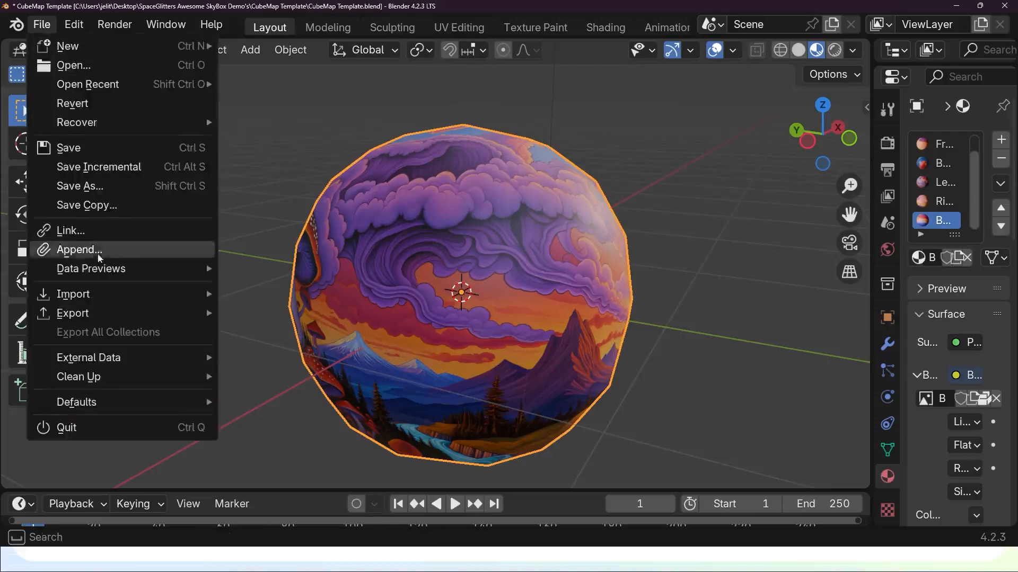
mouse_move(97, 308)
left_click(273, 256)
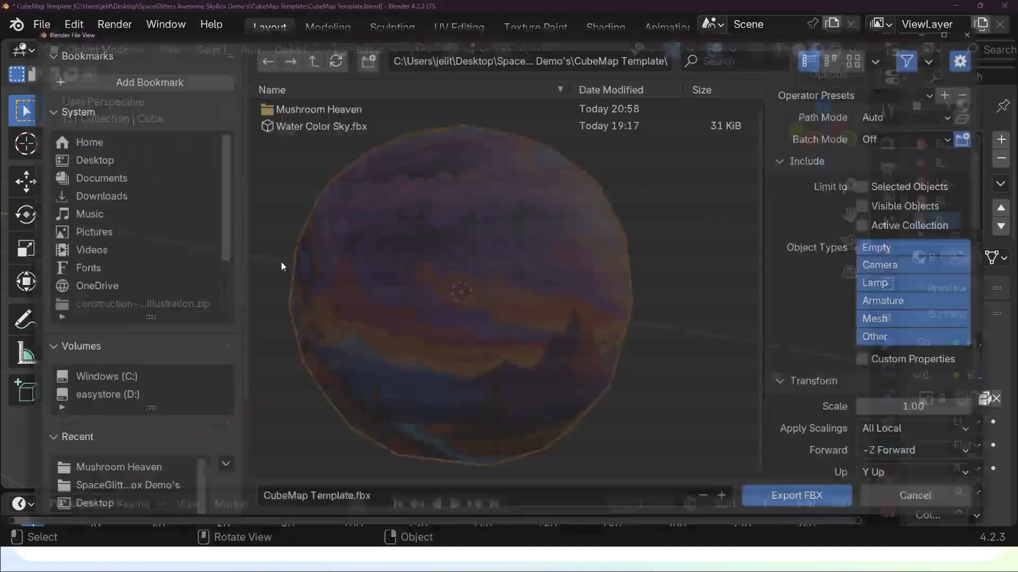
double_click(357, 101)
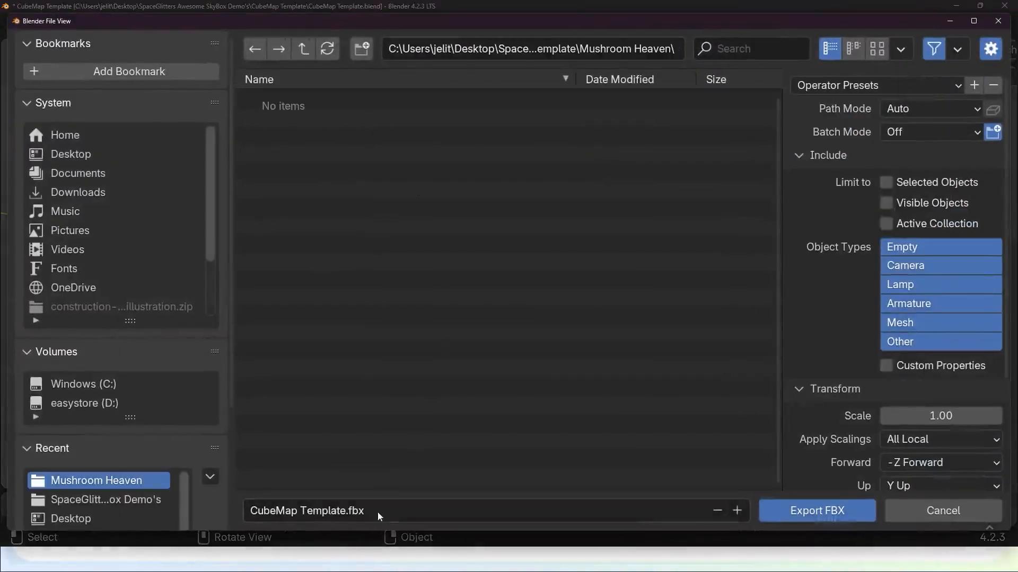
left_click(338, 512)
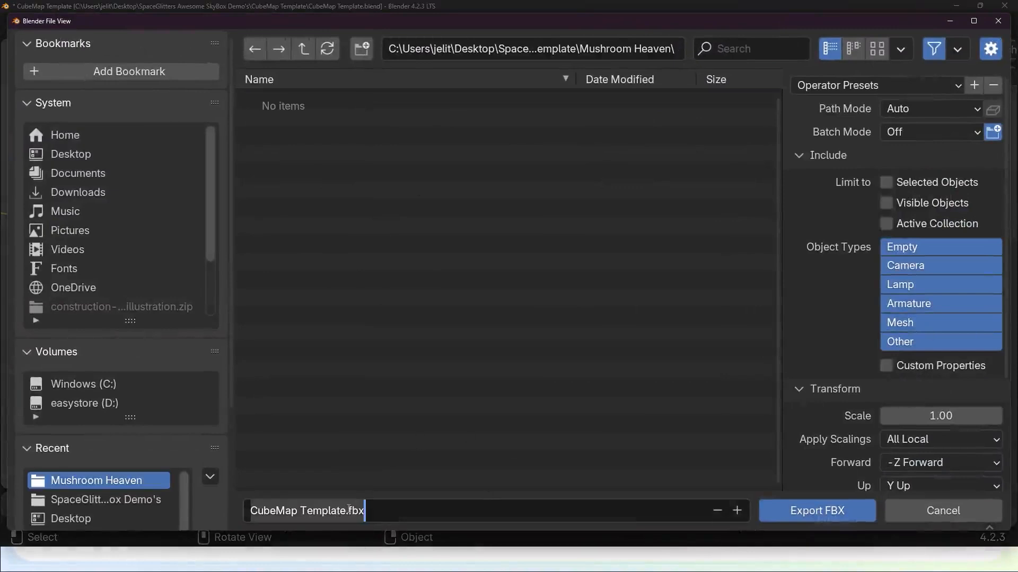
left_click_drag(346, 510, 249, 511)
type("Mushroo")
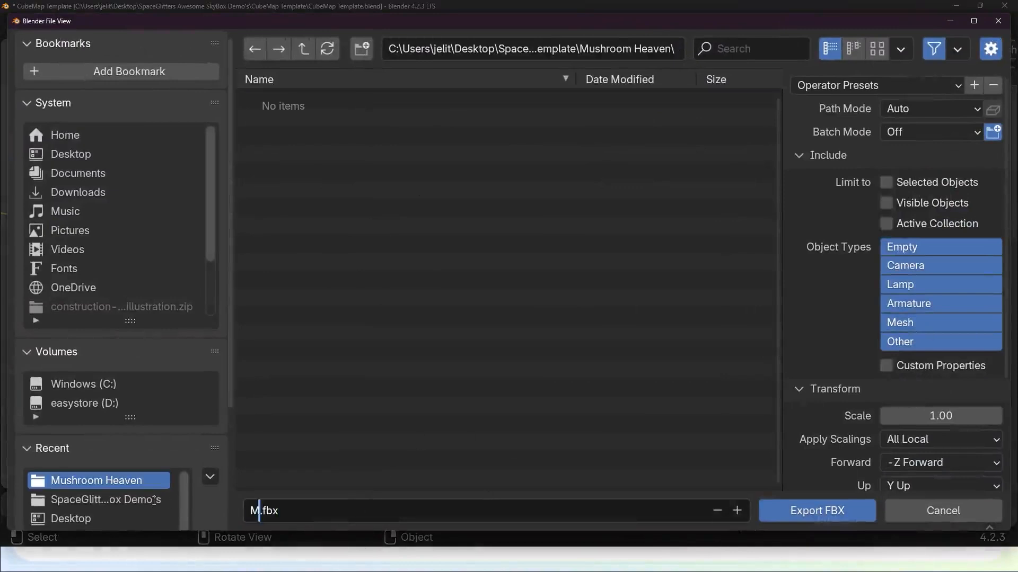
type("m Heaven")
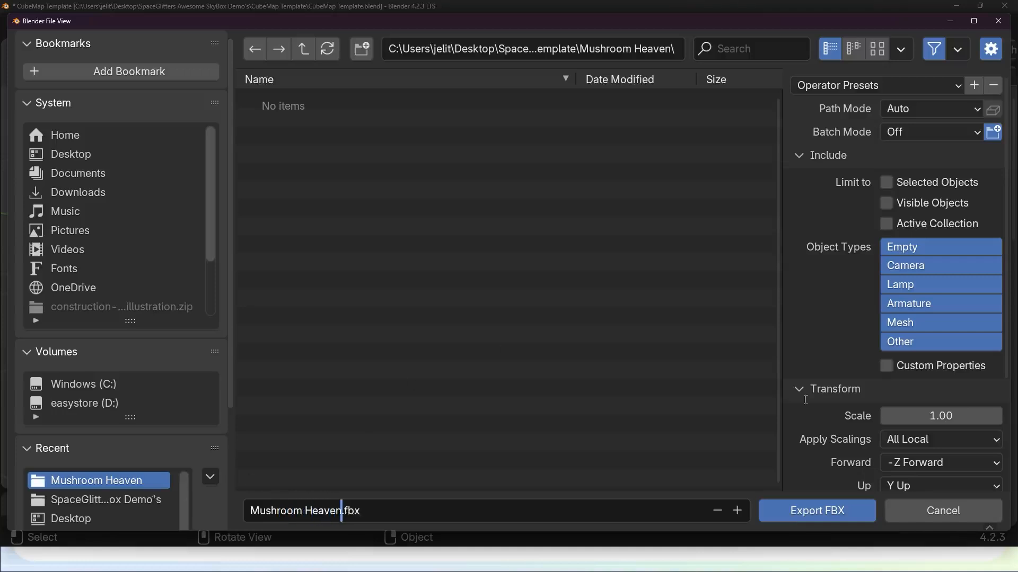
left_click(891, 185)
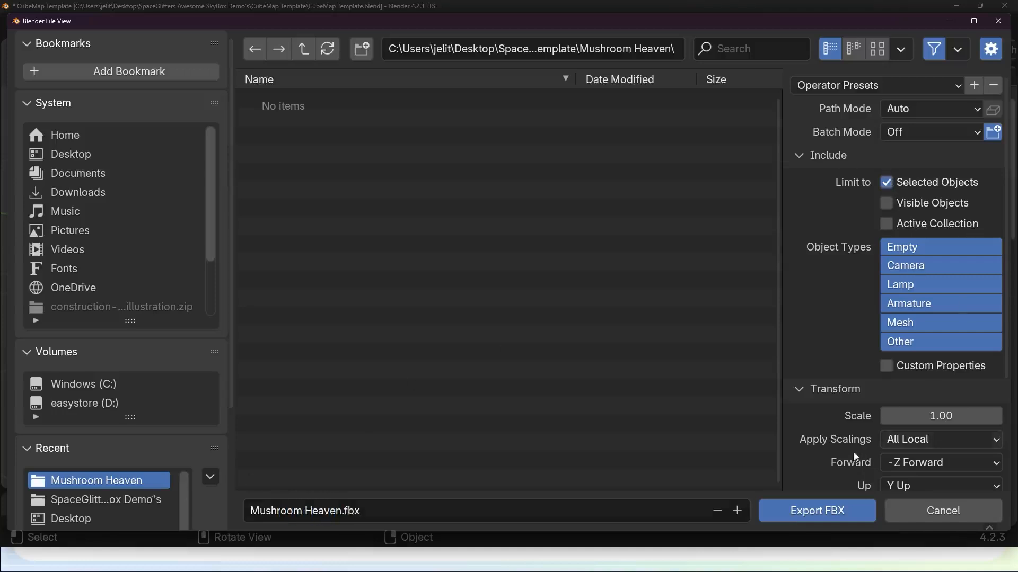
left_click(834, 509)
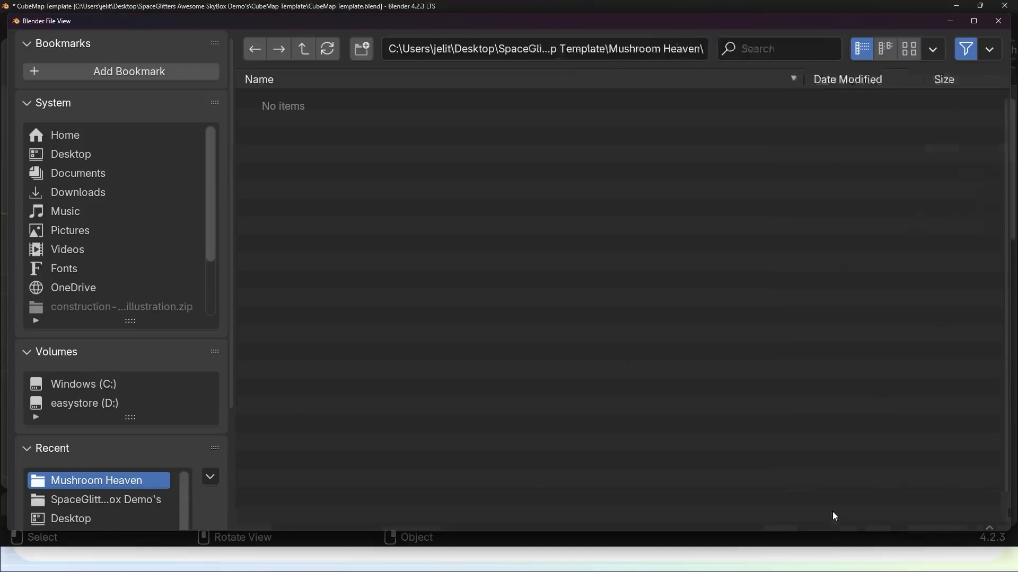
Save the Blender project as Mushroom Heaven.blend in the Mushroom Heaven folder
scroll(551, 302, "up", 3)
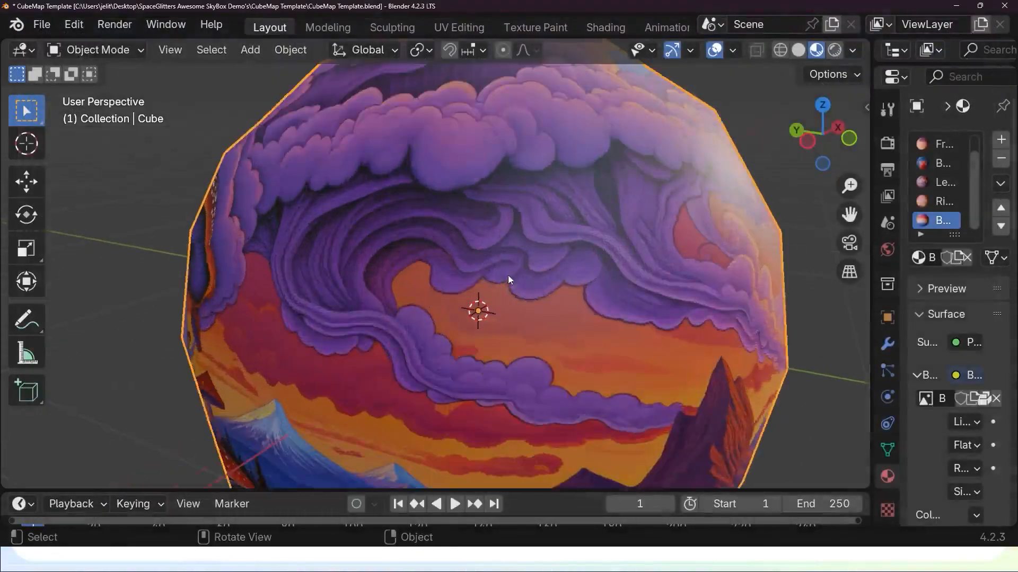
scroll(511, 279, "down", 3)
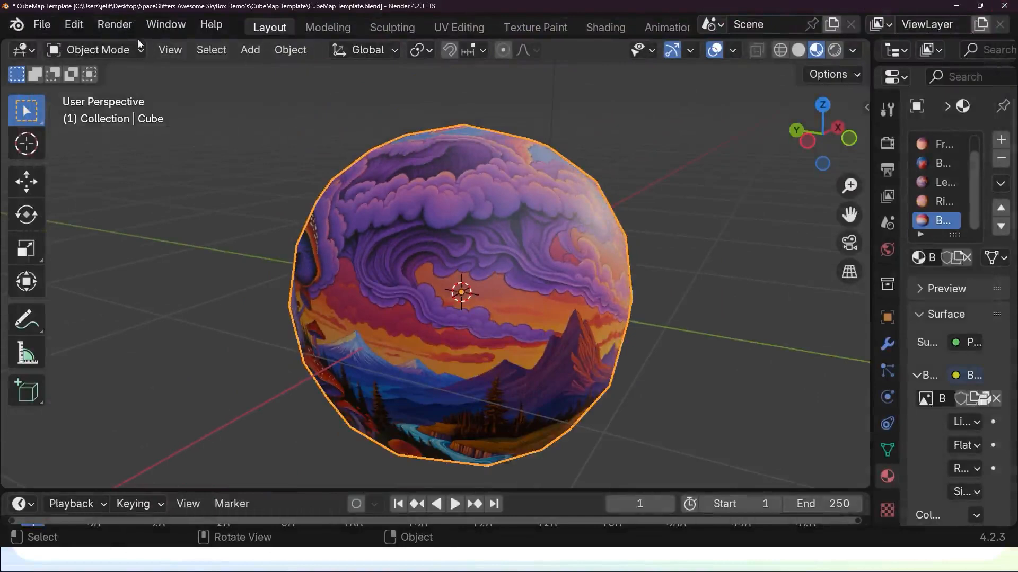
left_click(41, 24)
left_click(79, 186)
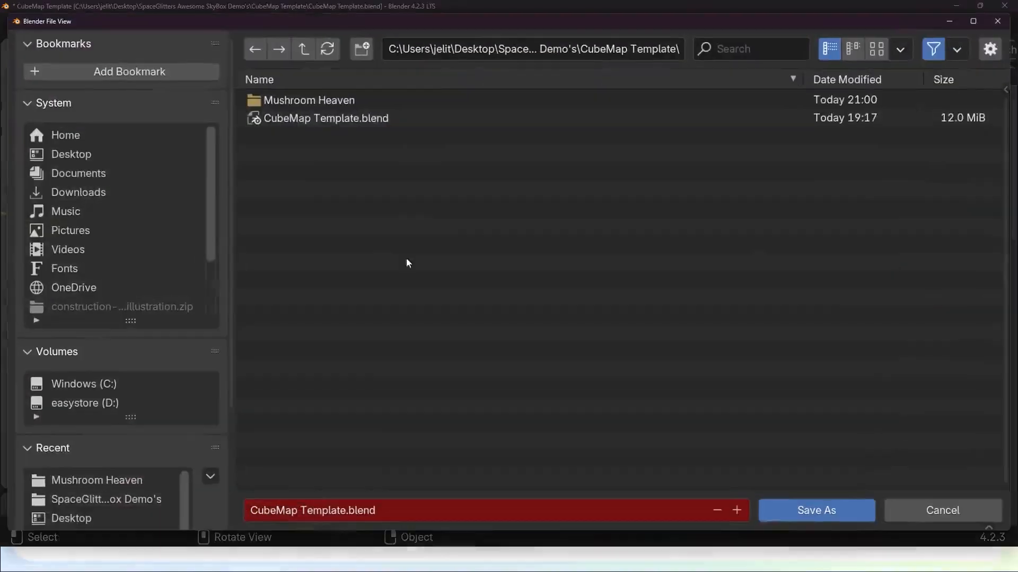
left_click(306, 102)
left_click(322, 510)
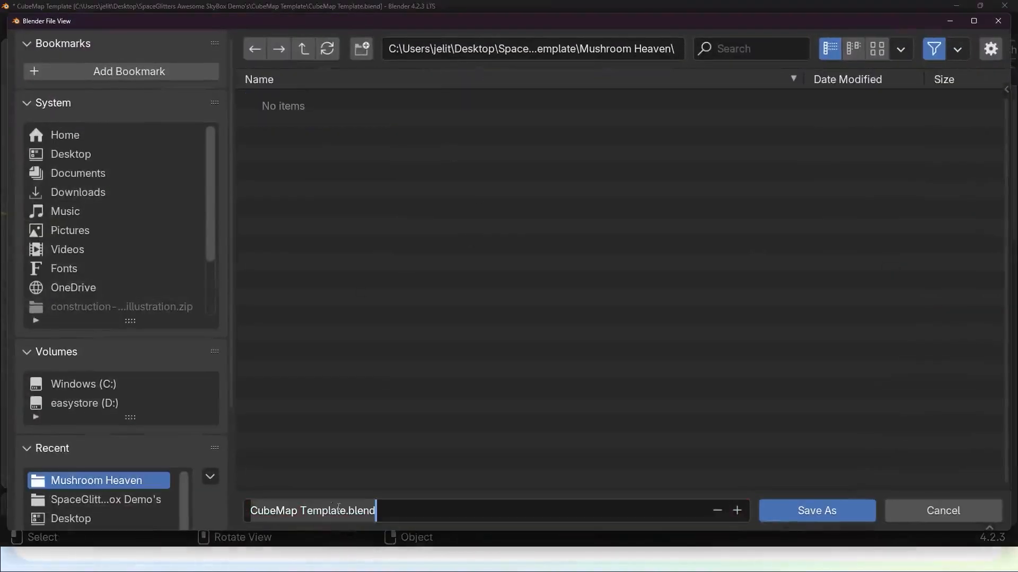
left_click_drag(346, 511, 217, 486)
type("Mushroom")
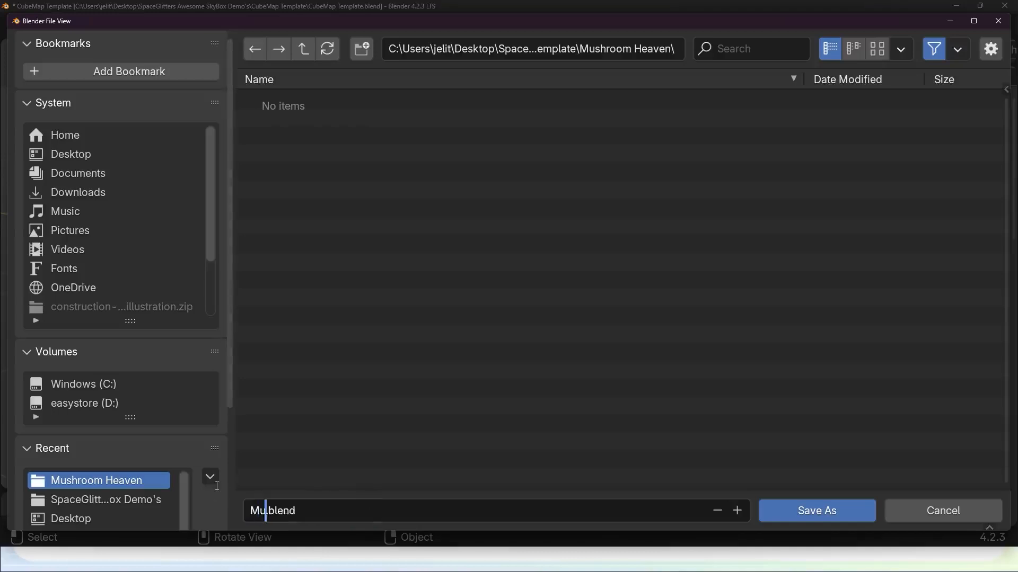
type(" Heaven")
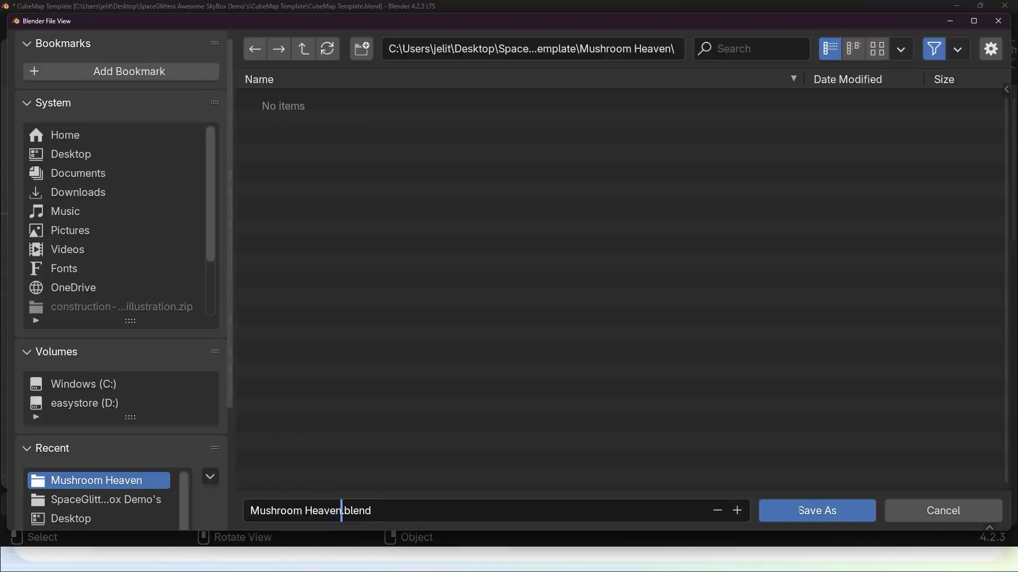
left_click(816, 511)
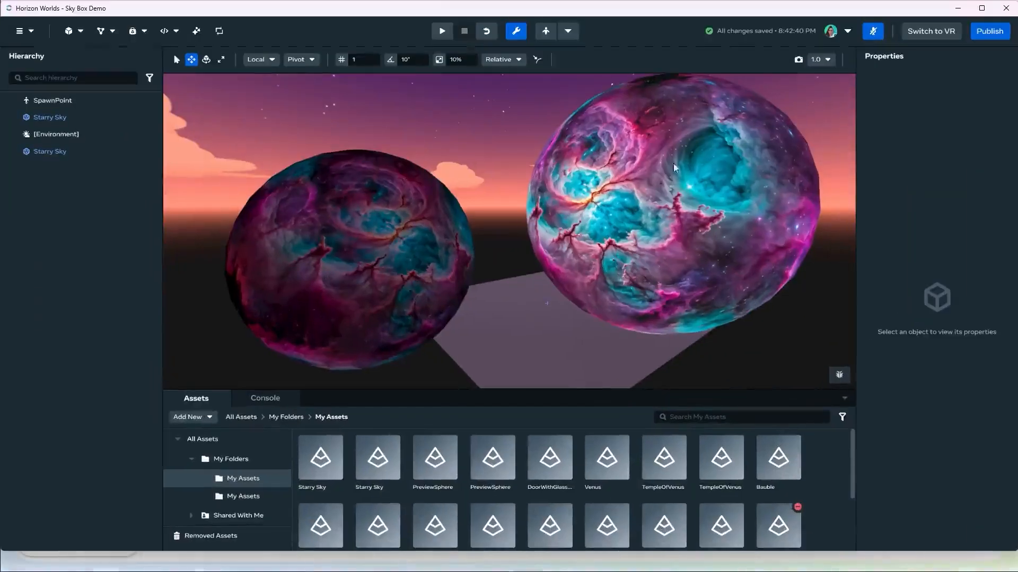
In the Horizon Worlds desktop editor, start a new 3D model import with Preserve offset pivots turned off
left_click_drag(674, 163, 475, 370, "alt")
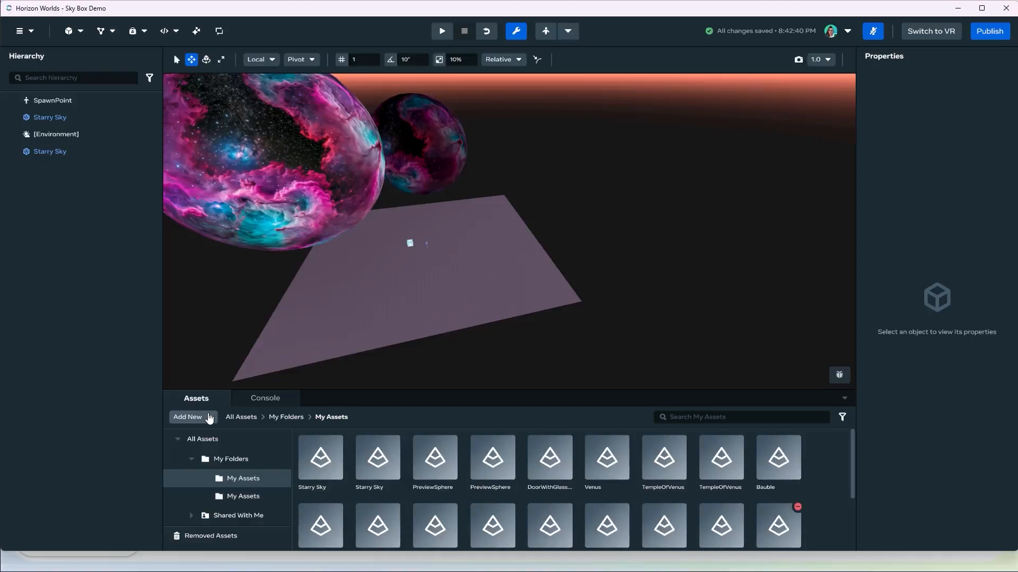
left_click(210, 417)
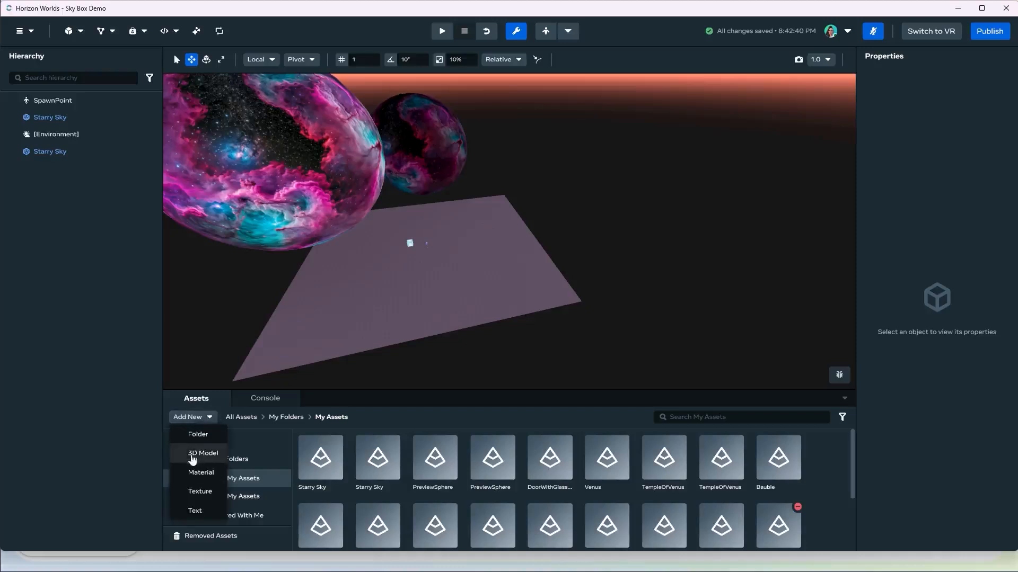
left_click(203, 456)
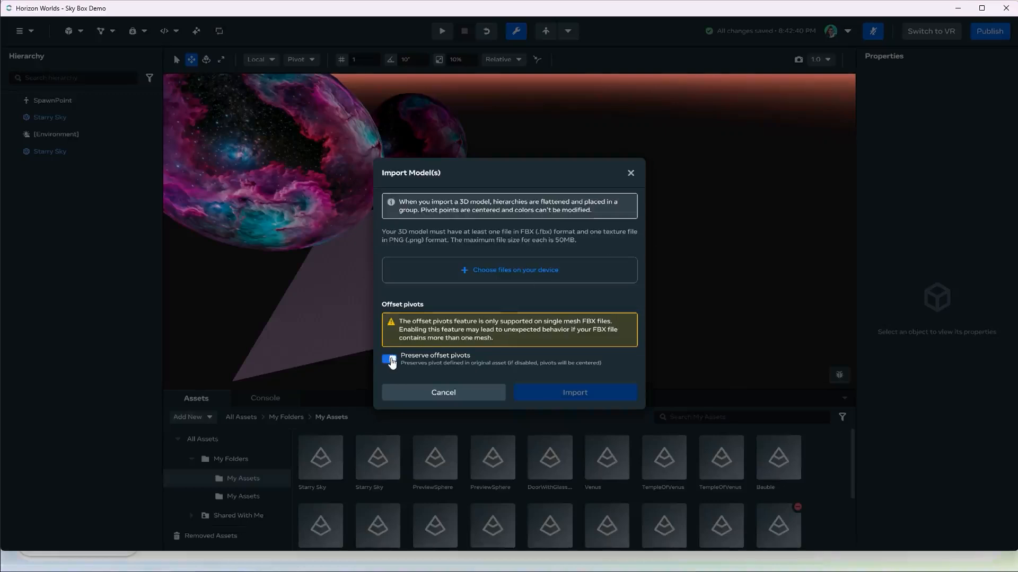
left_click(389, 360)
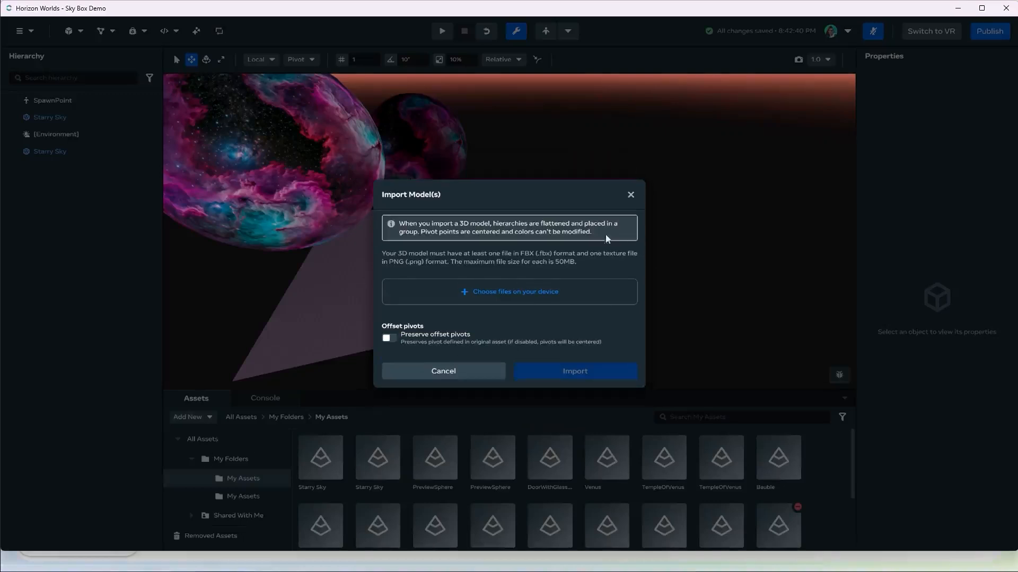
Add Mushroom Heaven.fbx and its six face PNG textures from the Desktop's CubeMap Template\Mushroom Heaven folder to the model import
left_click(500, 301)
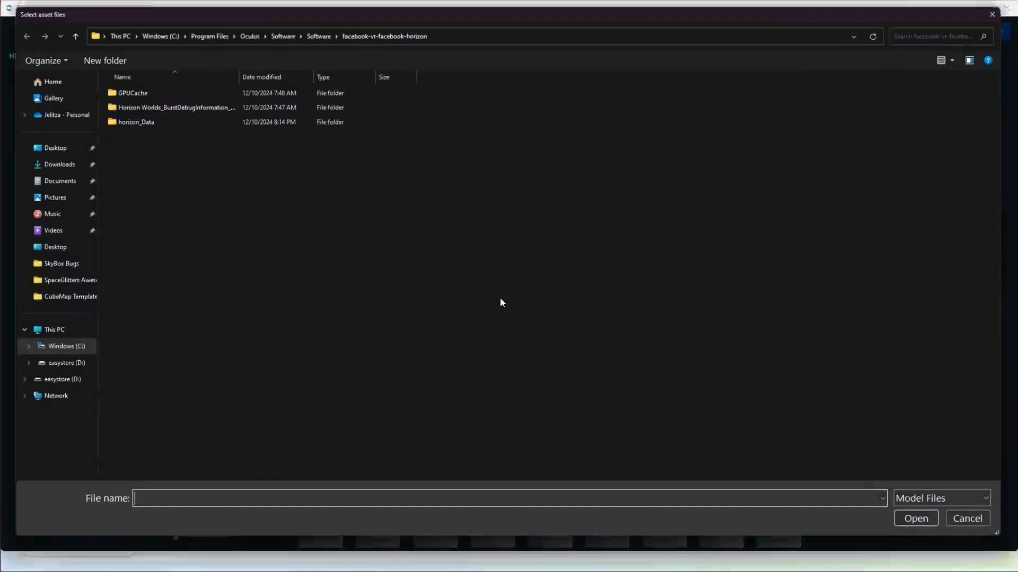
left_click(45, 147)
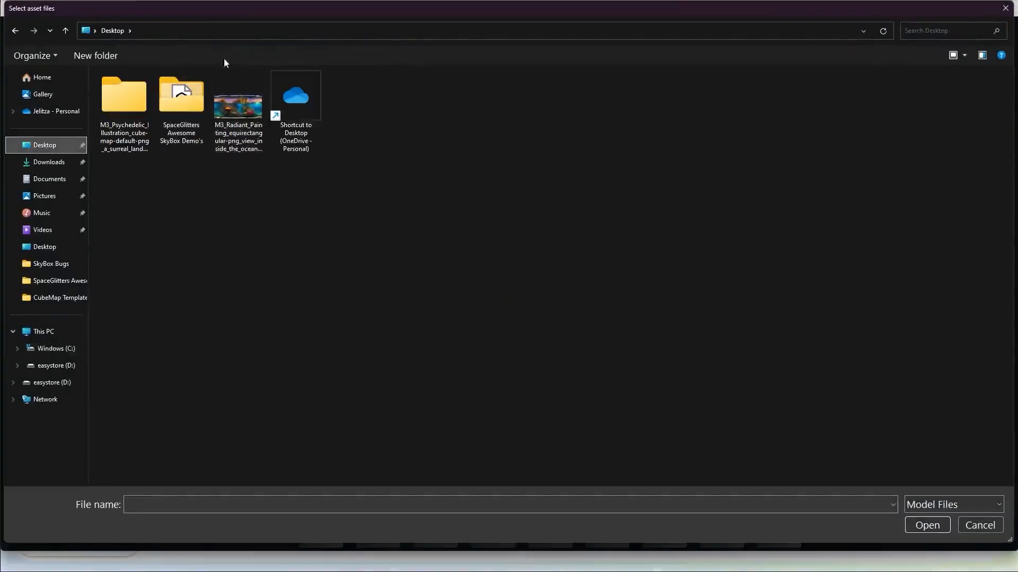
double_click(183, 97)
double_click(124, 91)
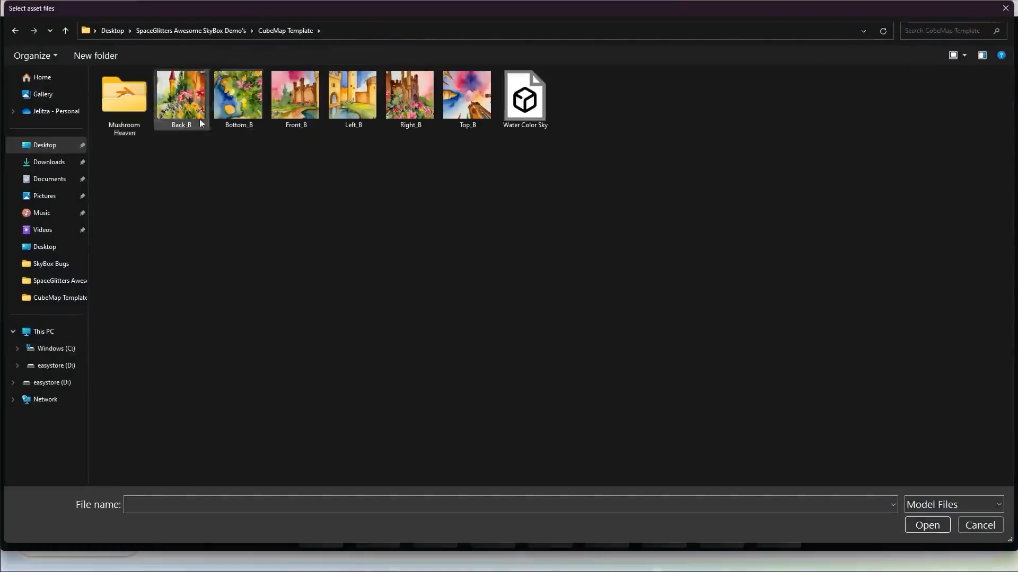
double_click(113, 106)
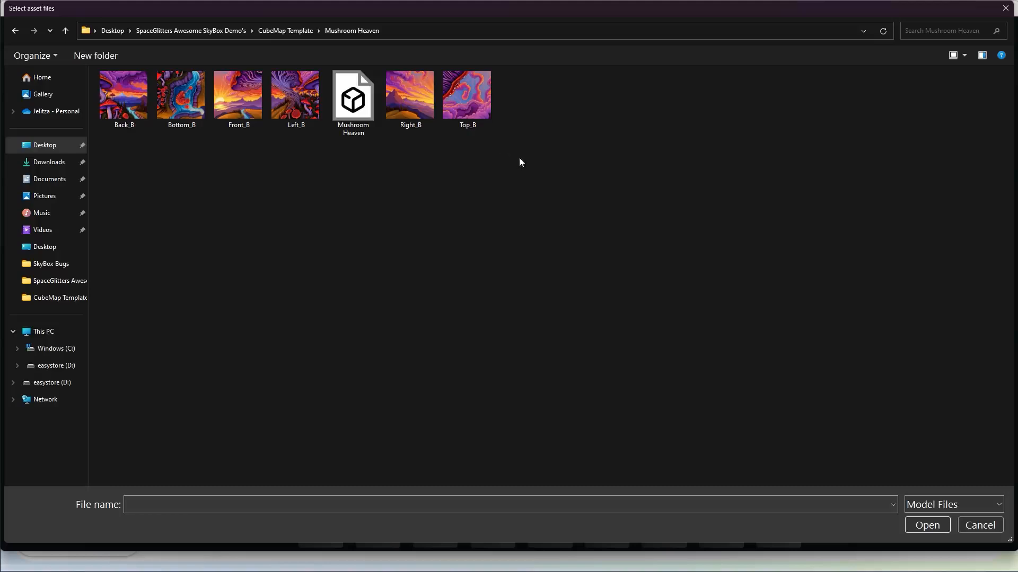
left_click_drag(605, 161, 128, 87)
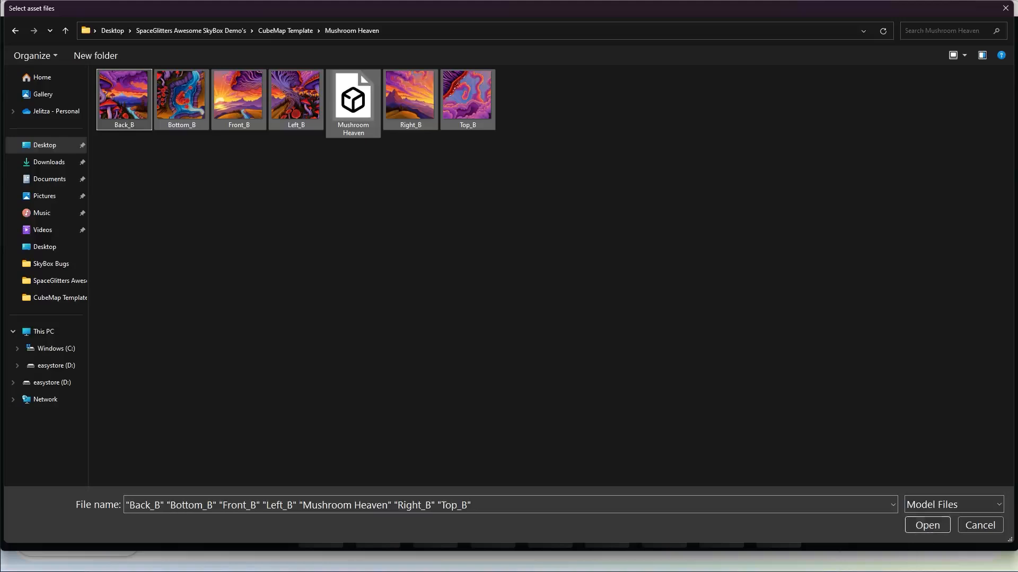
left_click(927, 525)
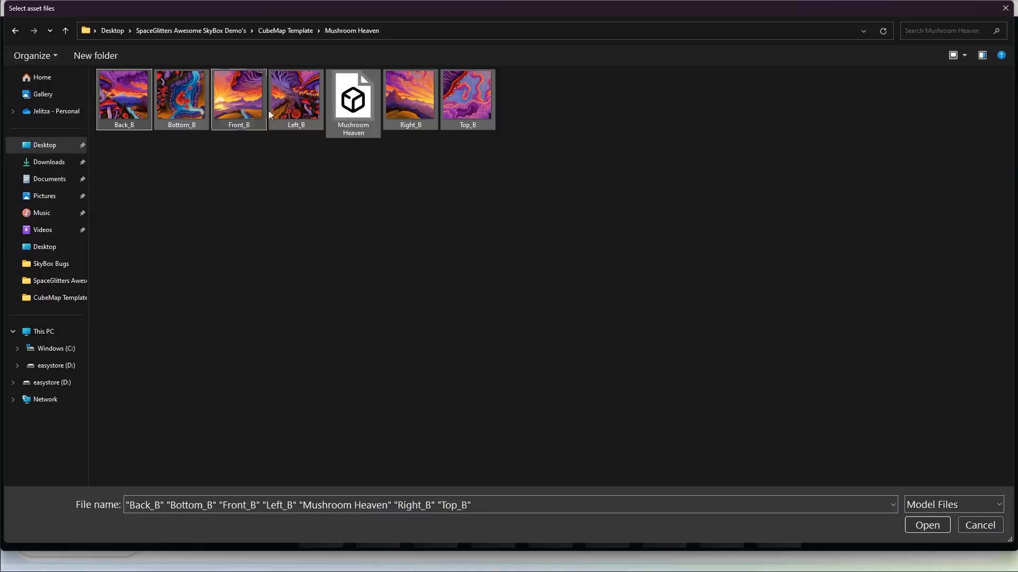
left_click(933, 525)
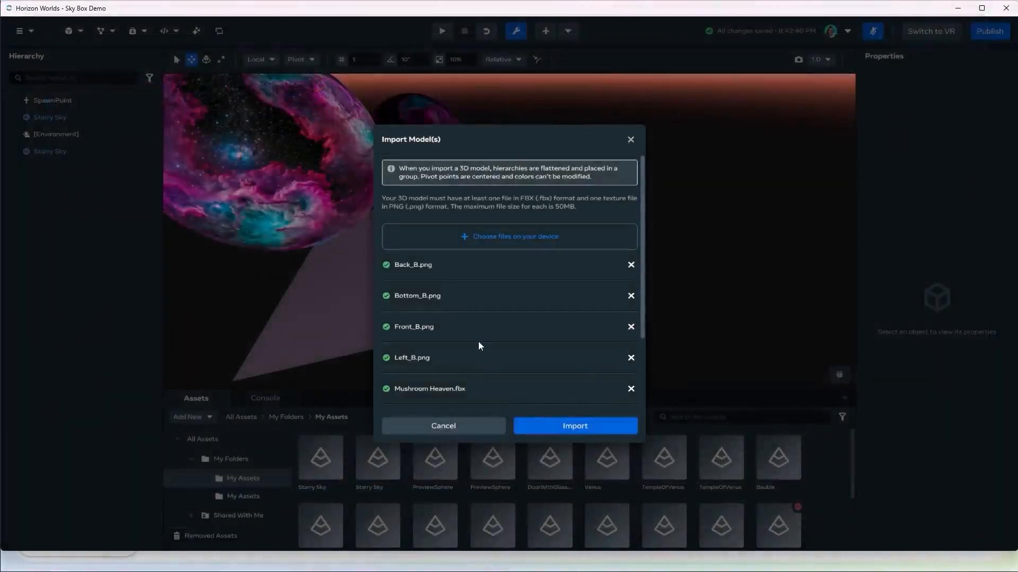
Review the files listed for the model import and import the Mushroom Heaven model with its textures
scroll(480, 345, "down", 3)
scroll(479, 346, "up", 3)
scroll(396, 269, "down", 3)
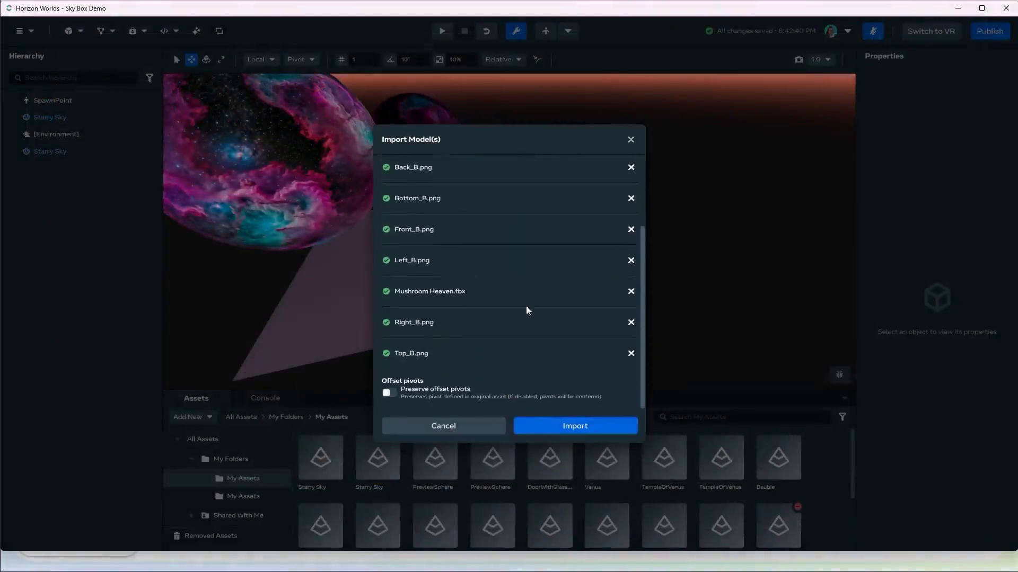
left_click(583, 426)
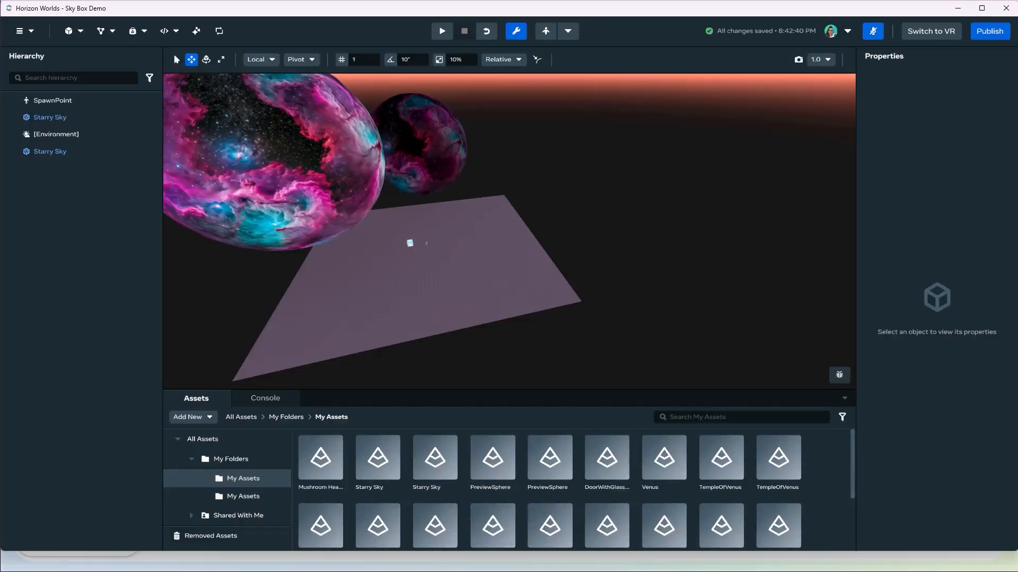
Place the Mushroom Heaven asset into the world beside the Starry Sky spheres
left_click_drag(320, 457, 516, 167)
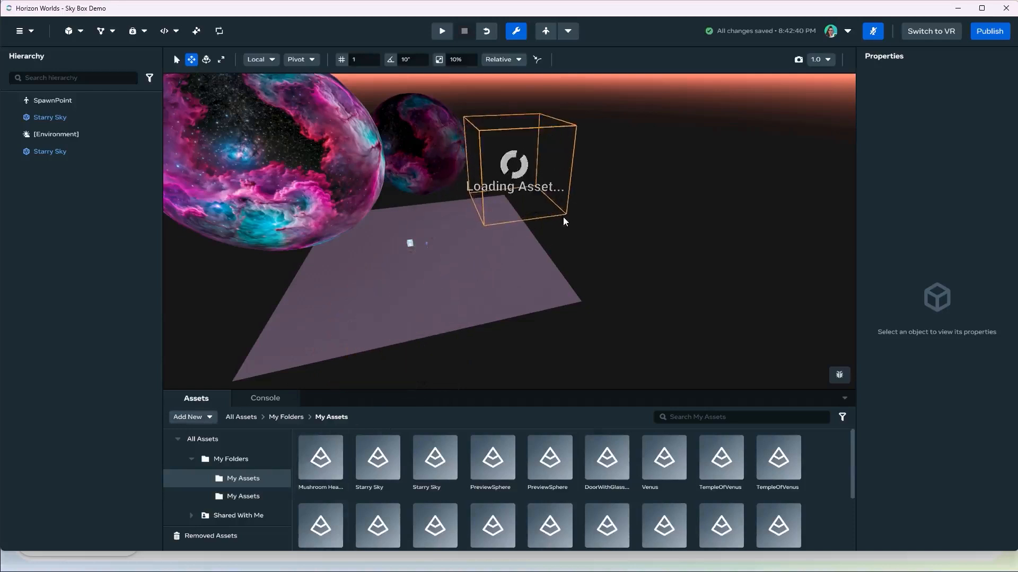
scroll(561, 228, "down", 3)
left_click_drag(511, 285, 474, 283, "alt")
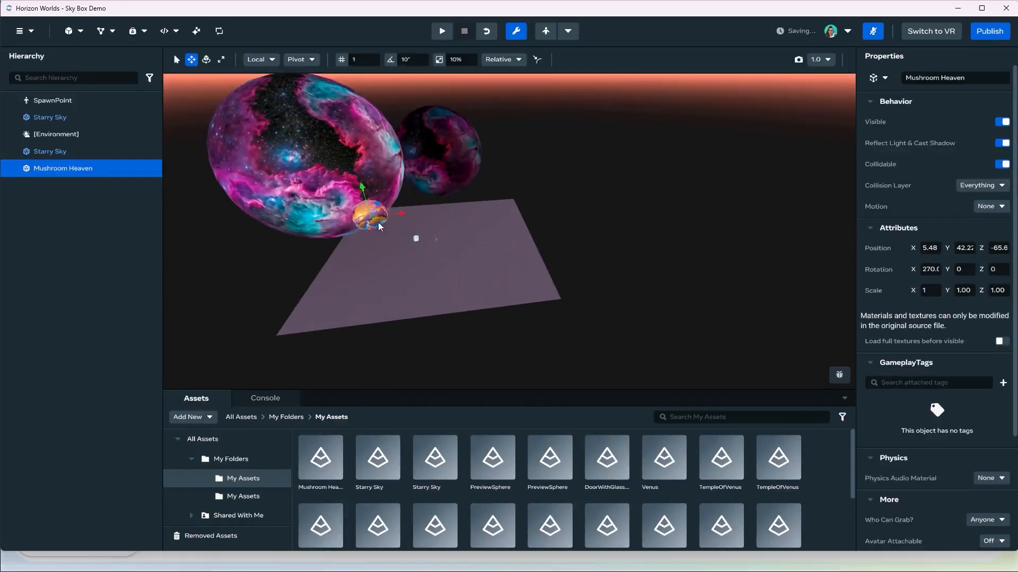
Scale the Mushroom Heaven object up uniformly to about 13.15
key("r")
left_click_drag(367, 211, 1011, 379)
left_click_drag(623, 296, 668, 314, "alt")
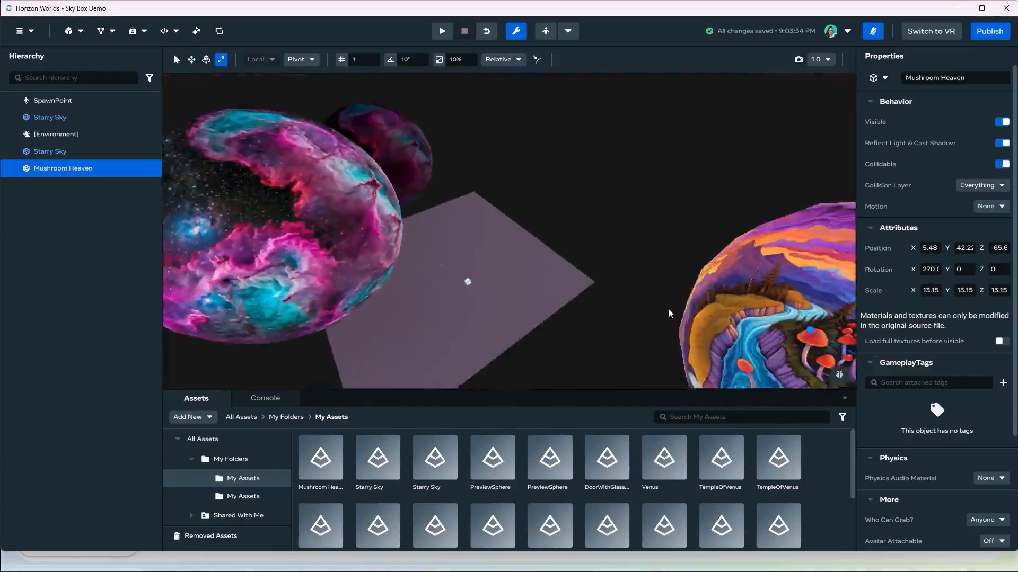
Preview the world from a spot on the Mushroom Heaven skybox, and exit the preview back to the editor
key("f")
right_click(510, 291)
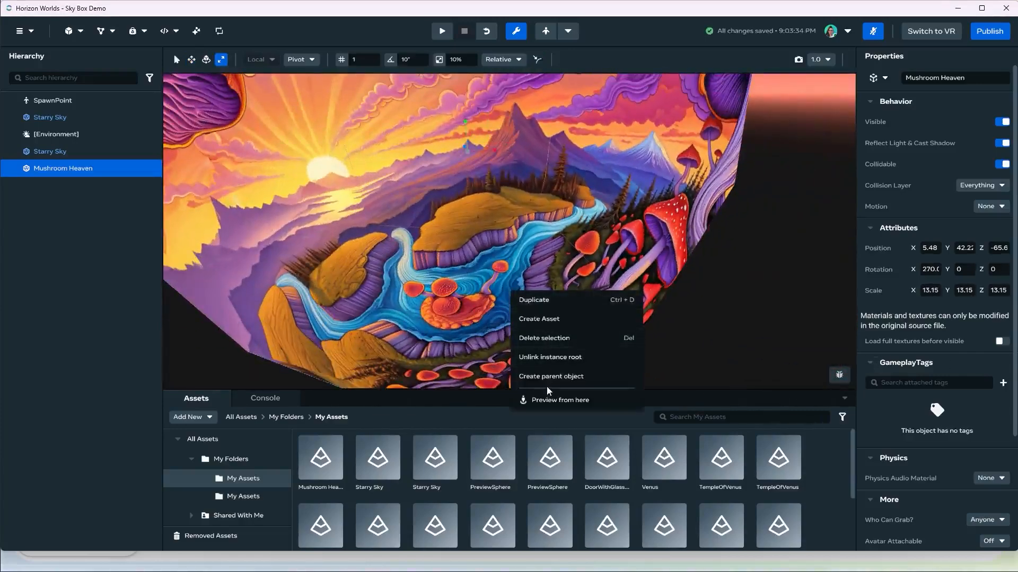
left_click(554, 399)
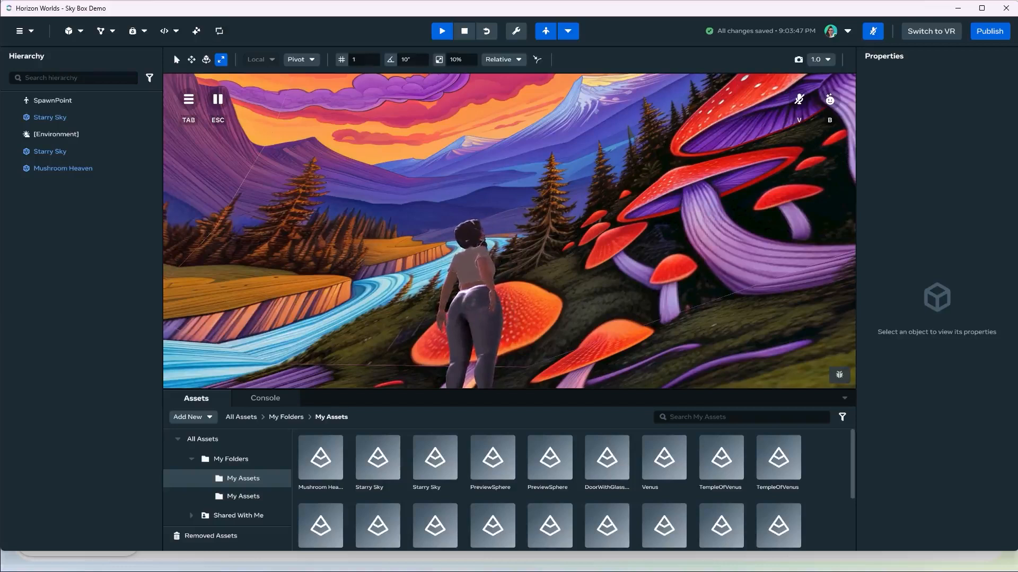
key("Escape")
scroll(549, 177, "down", 4)
scroll(539, 190, "down", 8)
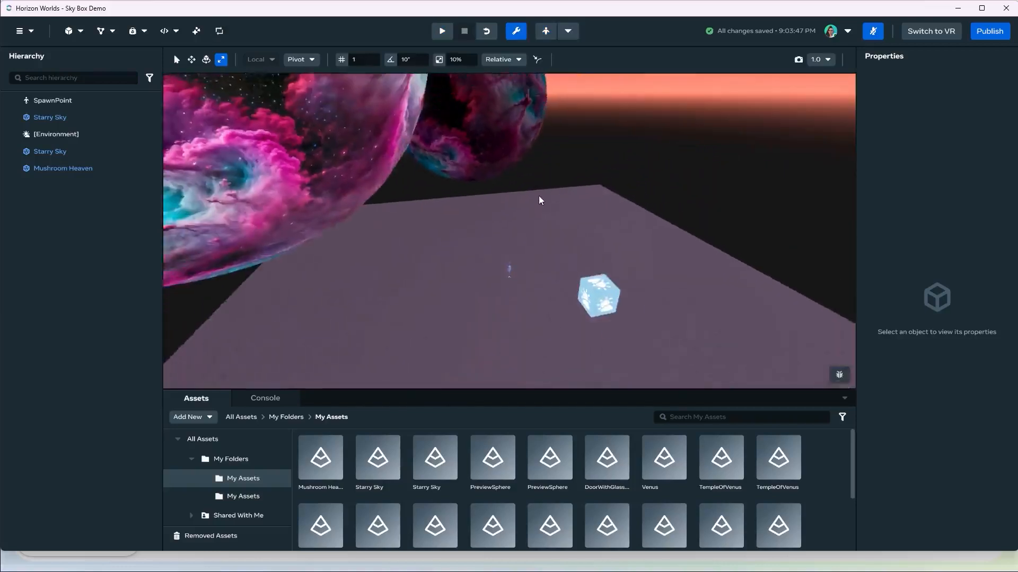
scroll(556, 165, "down", 2)
left_click_drag(558, 169, 492, 212, "alt")
middle_click_drag(491, 212, 522, 232)
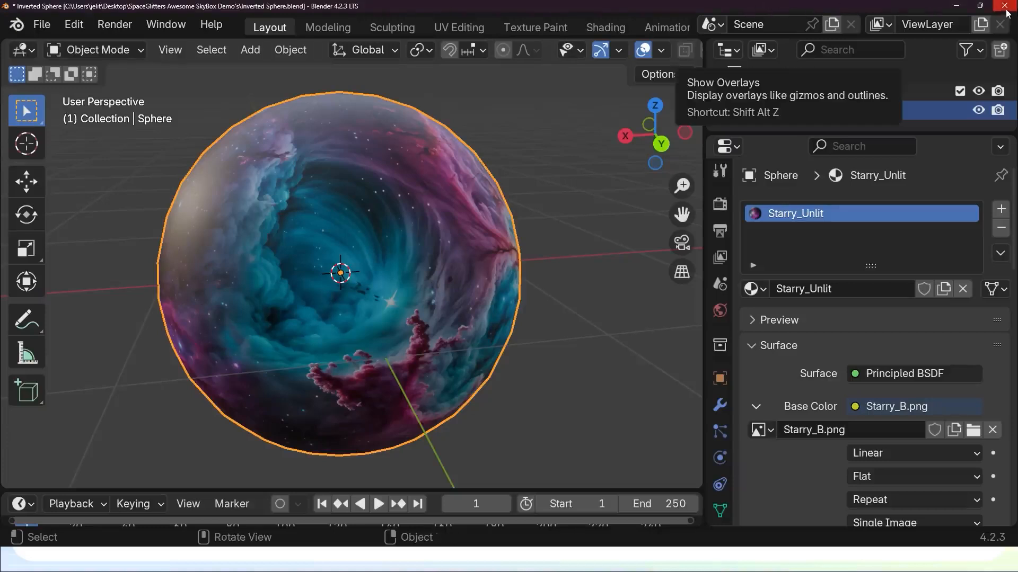
In Blender, close the Inverted Sphere.blend project
left_click(1005, 8)
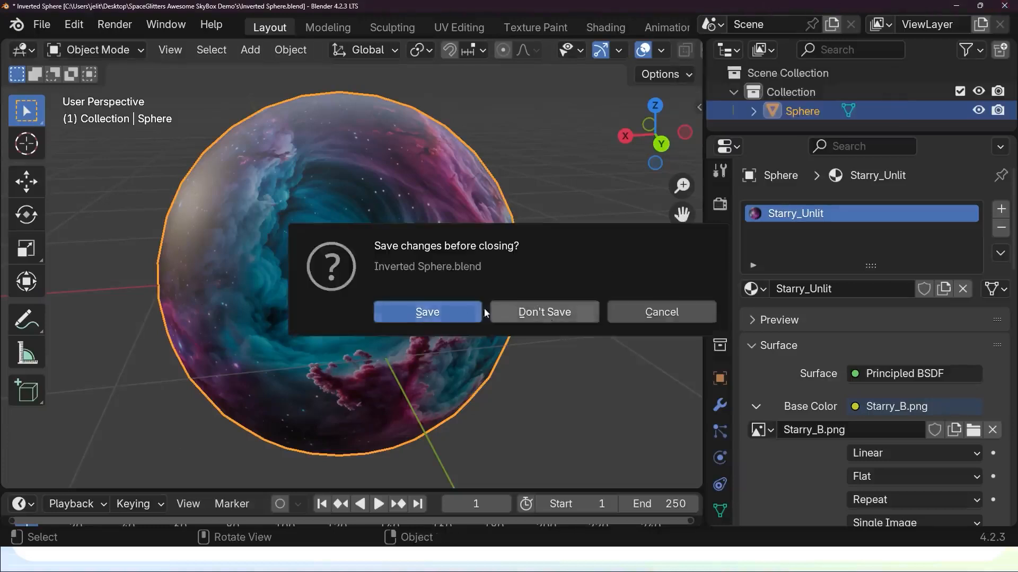
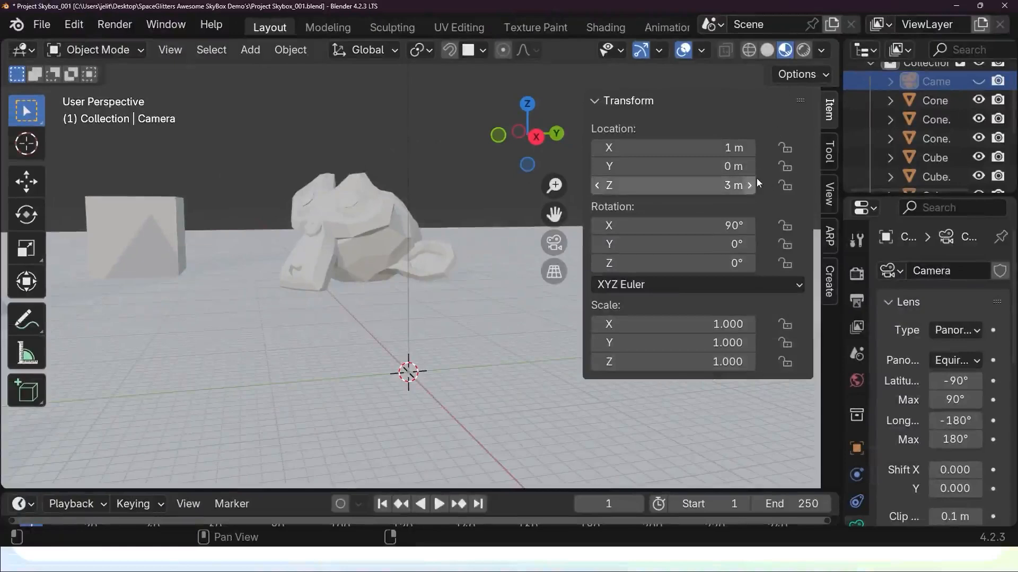
Hide the transform sidebar and examine the cones, cubes and monkey heads arranged around the origin in Project Skybox_001.blend
key("n")
scroll(472, 173, "down", 6)
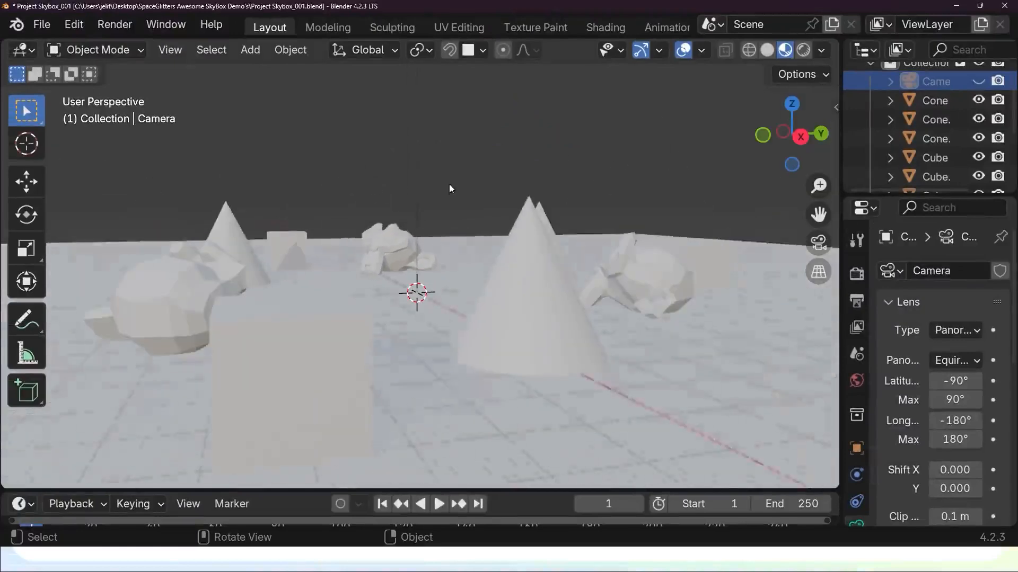
middle_click_drag(407, 200, 496, 275)
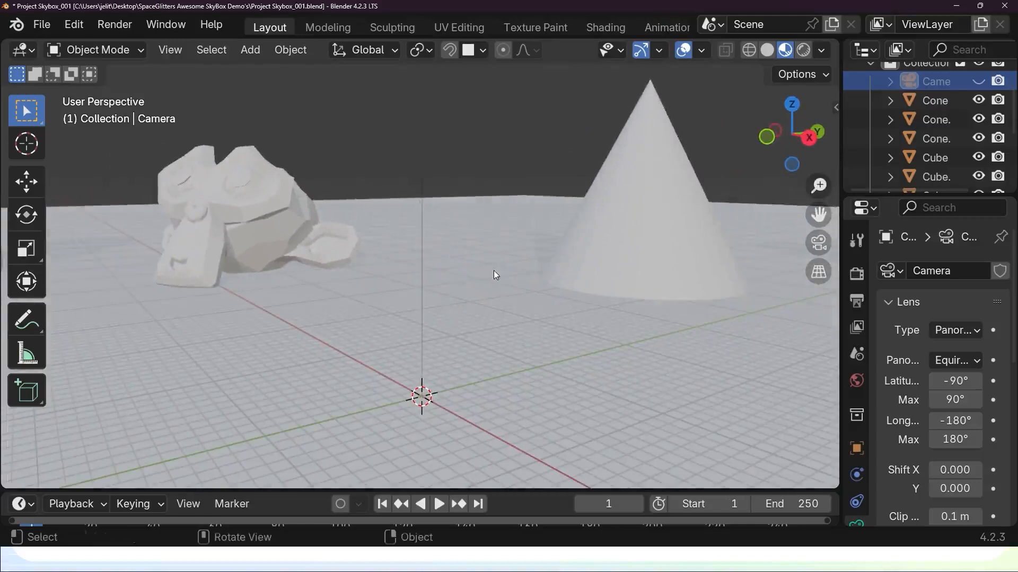
middle_click_drag(468, 205, 454, 214)
middle_click_drag(392, 186, 479, 244)
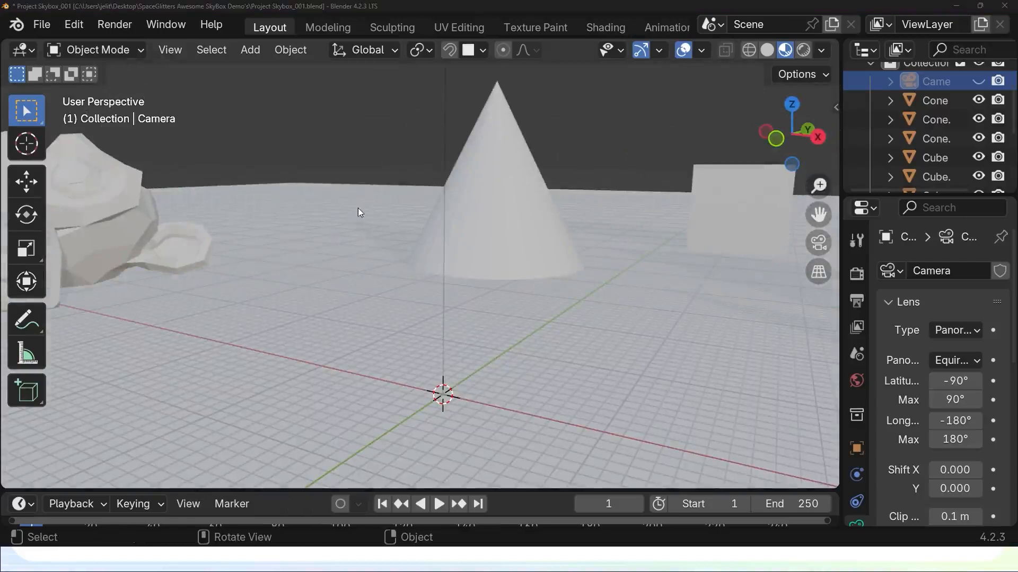
middle_click_drag(517, 203, 499, 259)
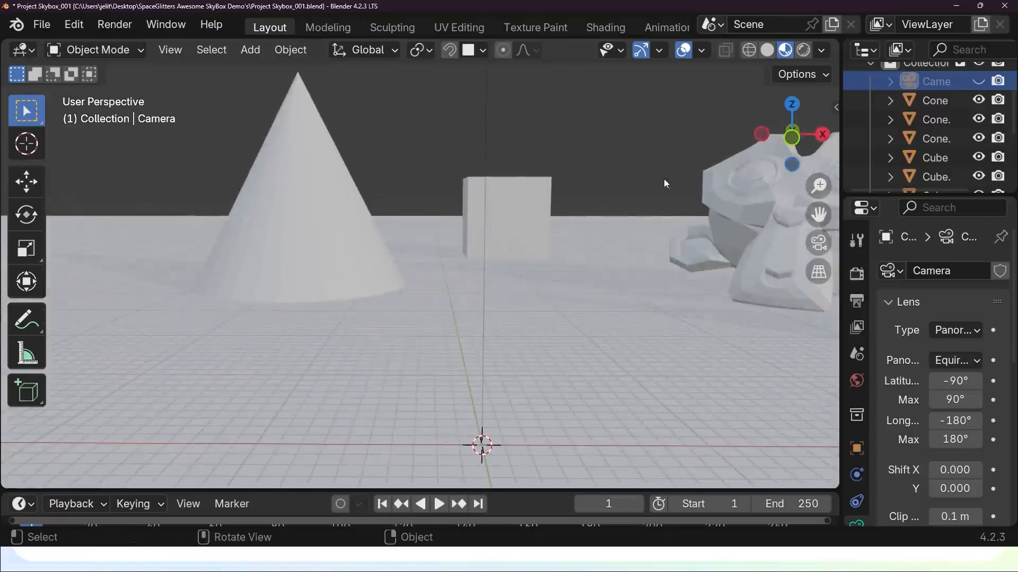
Show the World properties in an enlarged Properties editor and examine the background surface settings
left_click_drag(842, 249, 743, 253)
scroll(759, 417, "down", 3)
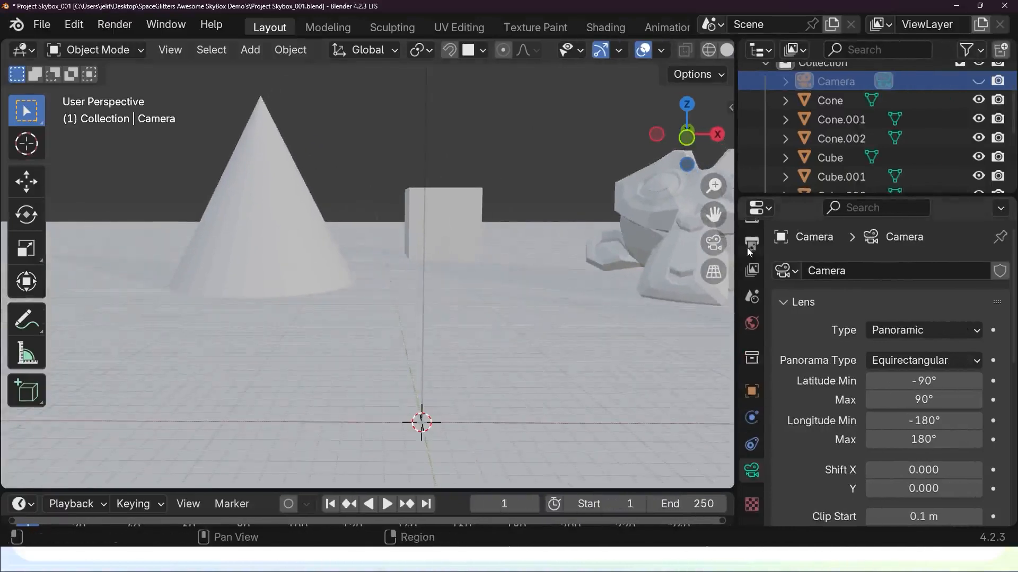
left_click(749, 324)
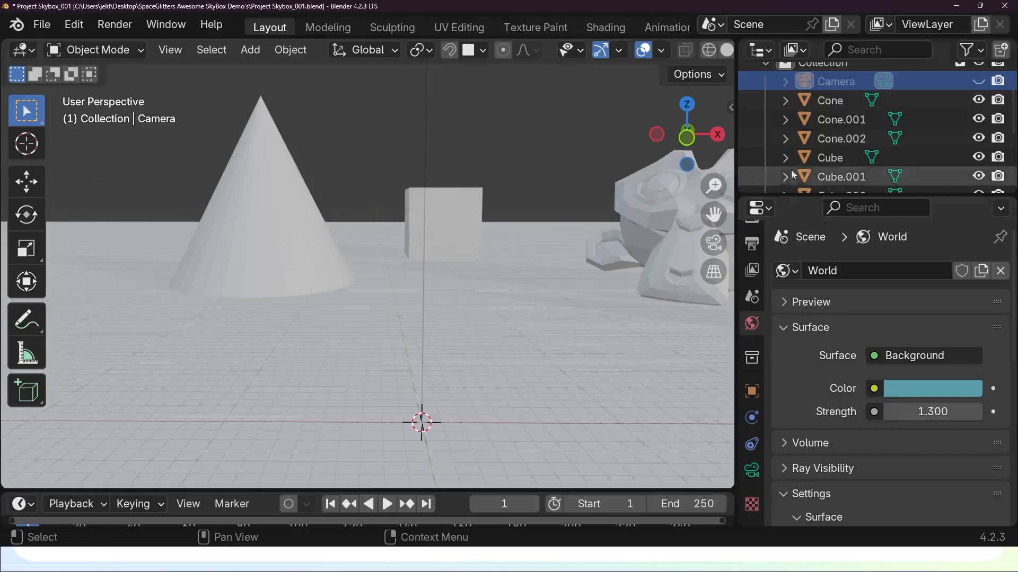
left_click_drag(817, 195, 818, 64)
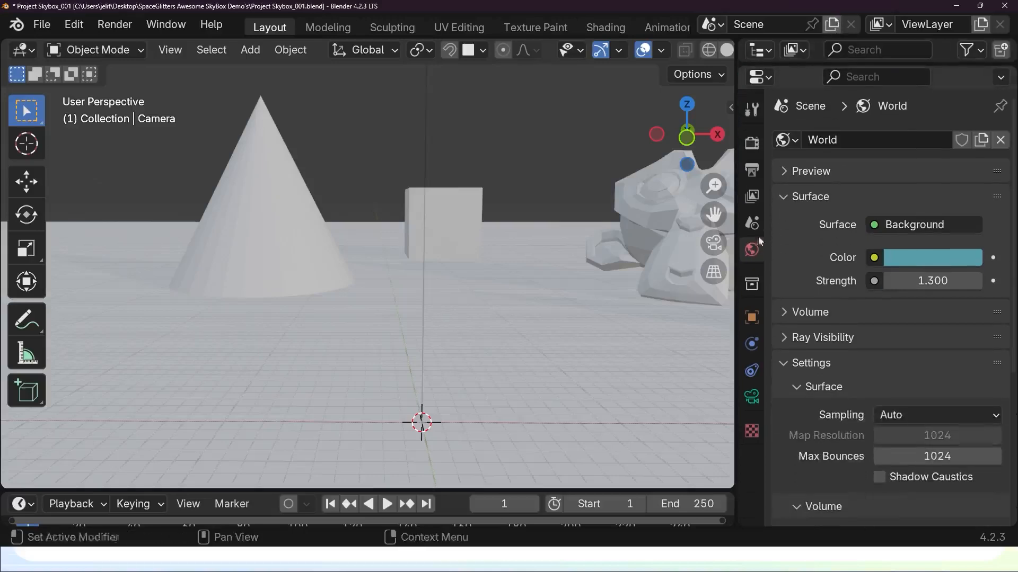
left_click_drag(737, 220, 438, 219)
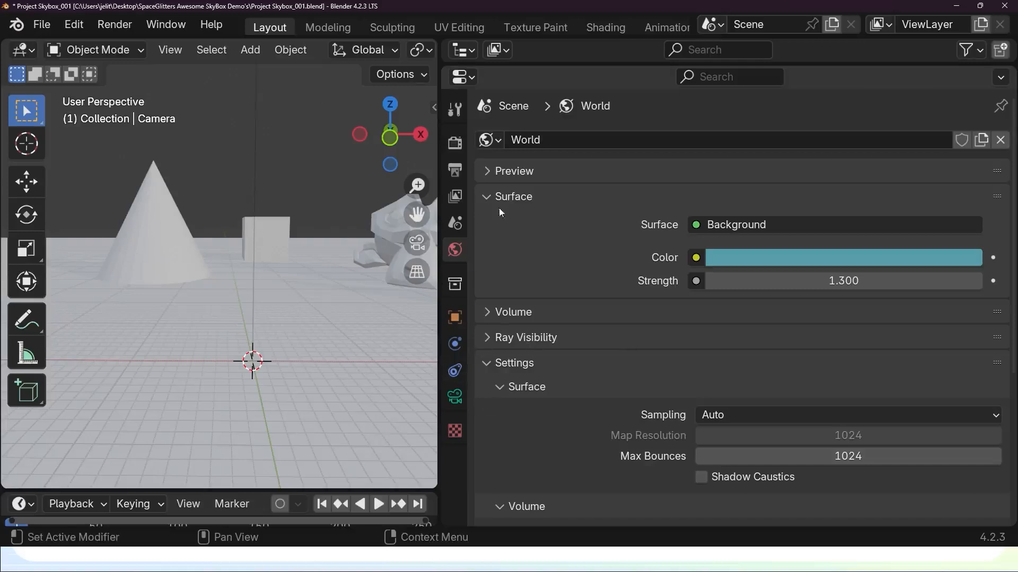
left_click_drag(439, 170, 819, 171)
Switch the viewport to Rendered shading and examine the scene against the world background from several sides
middle_click_drag(548, 214, 642, 207)
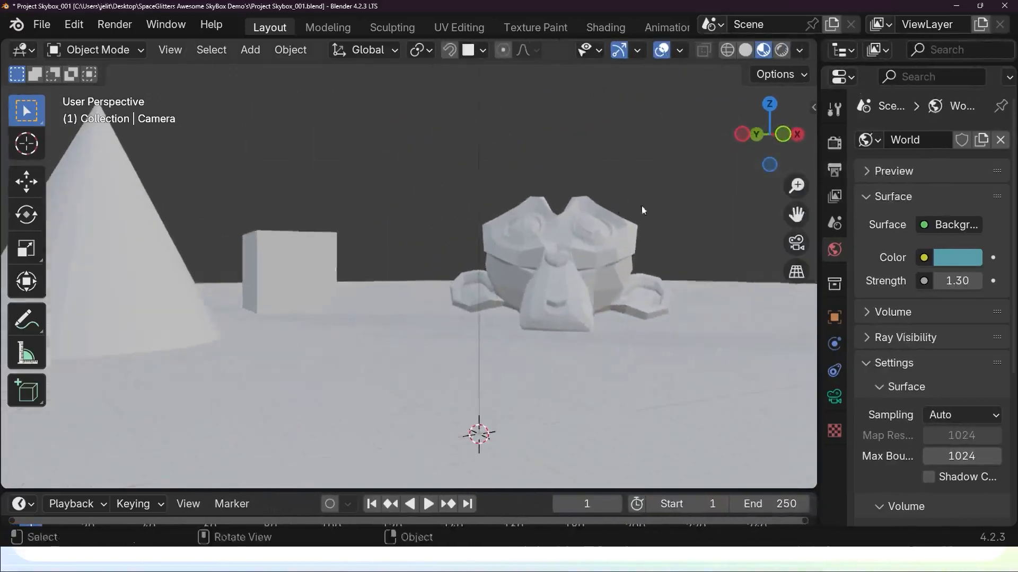
left_click(781, 51)
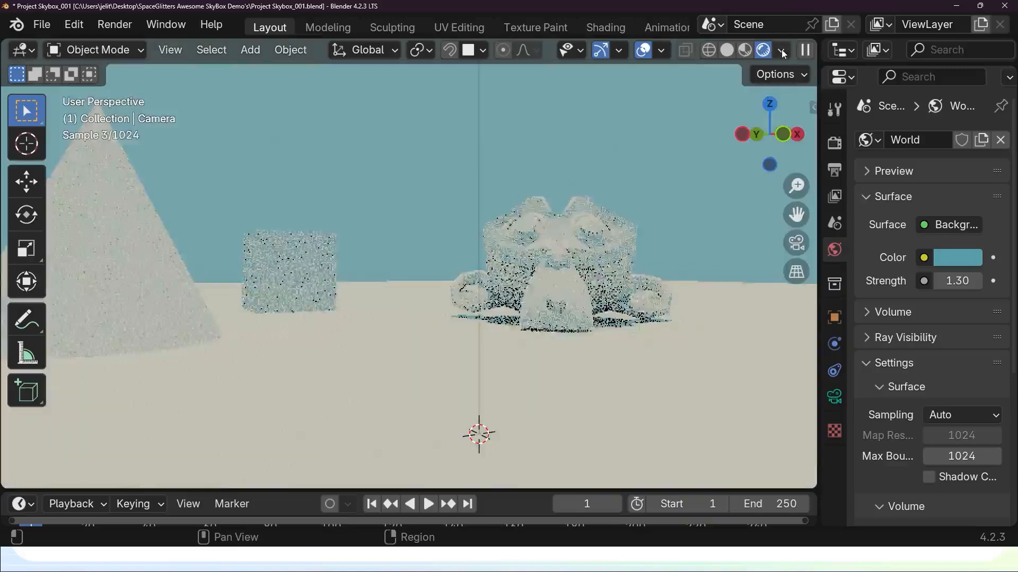
middle_click_drag(597, 215, 724, 212)
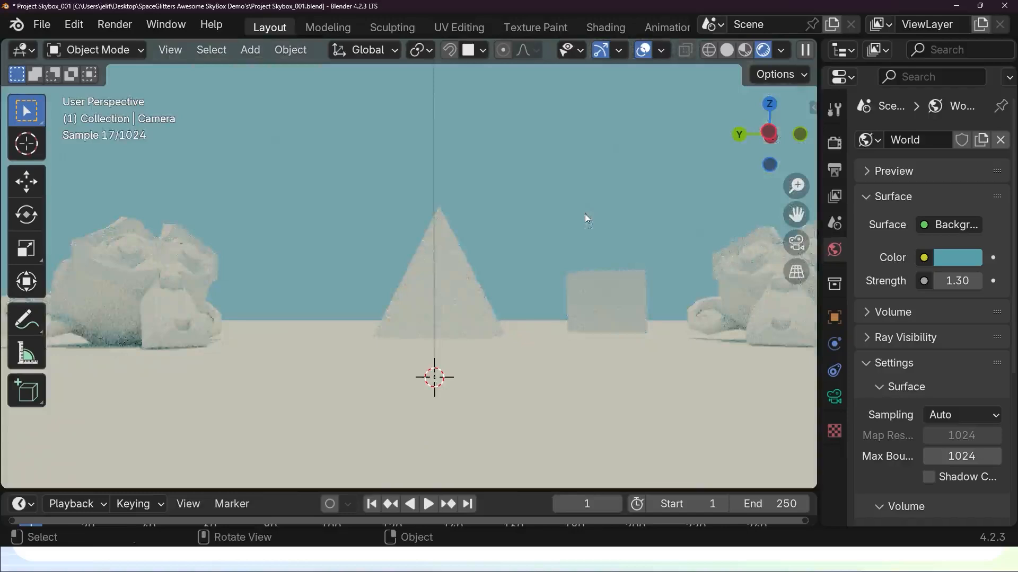
middle_click_drag(586, 218, 551, 292)
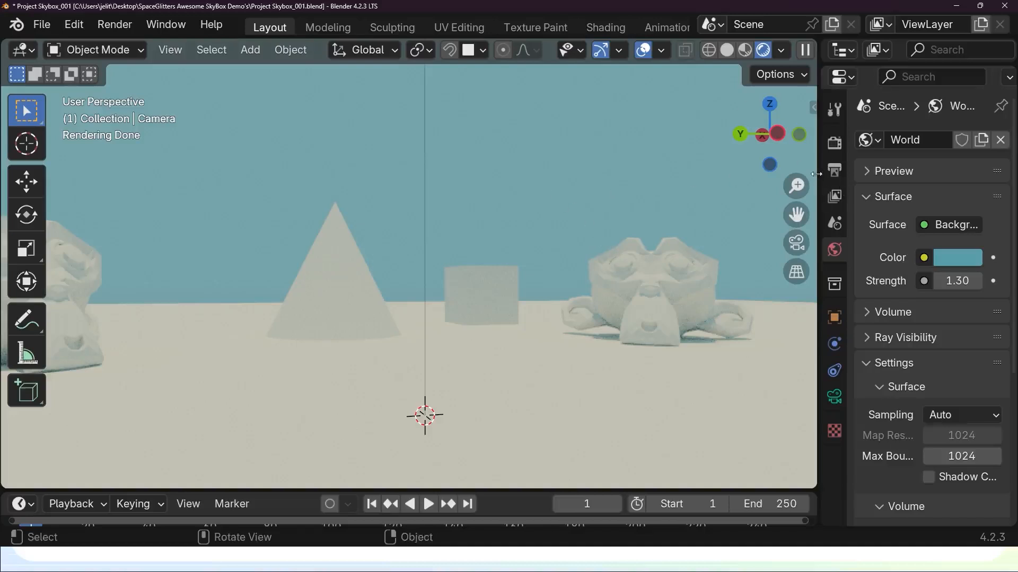
left_click_drag(819, 175, 867, 176)
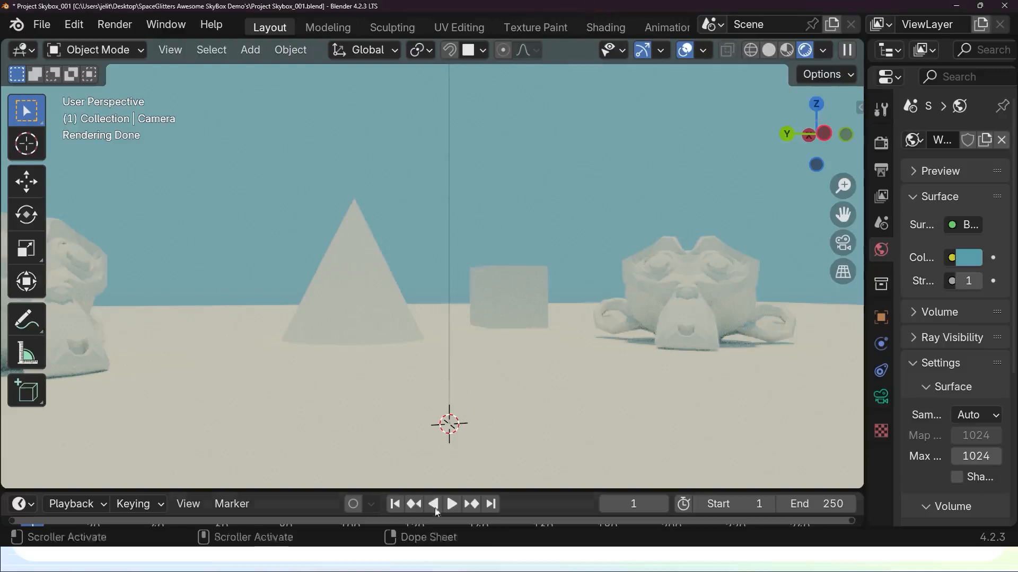
Add a new camera at the world origin and switch the viewport to Material Preview shading
key("shift+a")
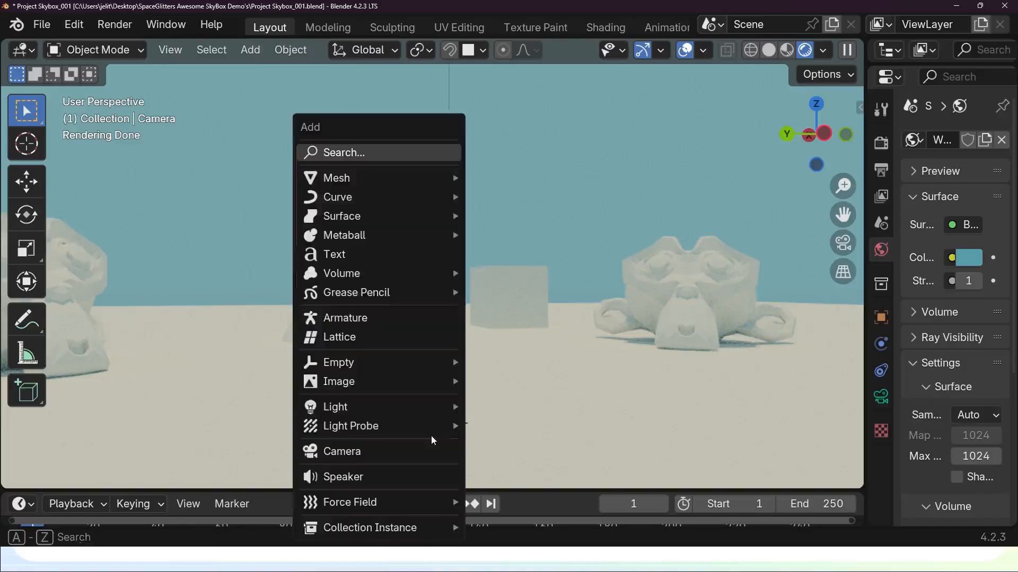
mouse_move(361, 182)
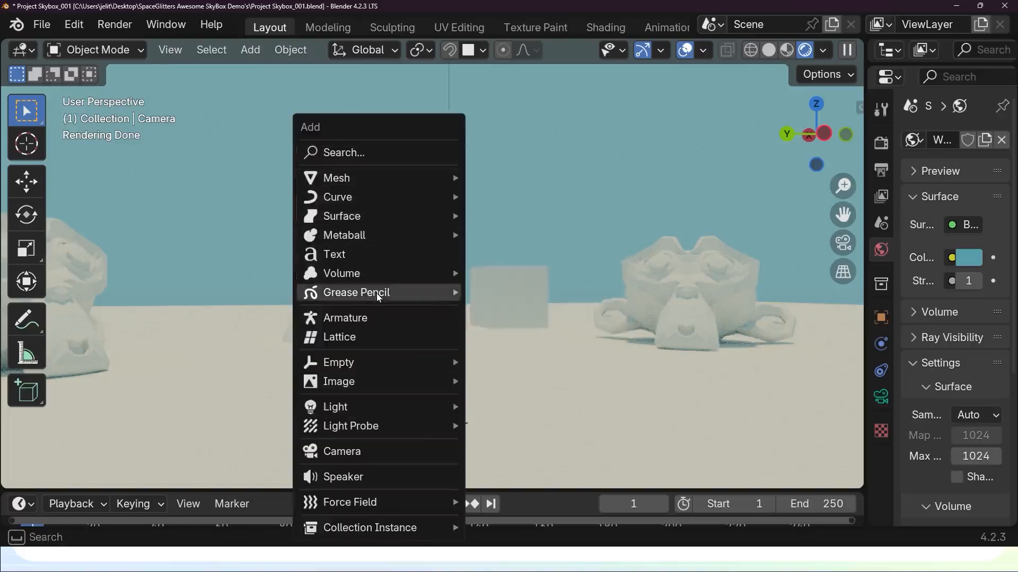
left_click(352, 451)
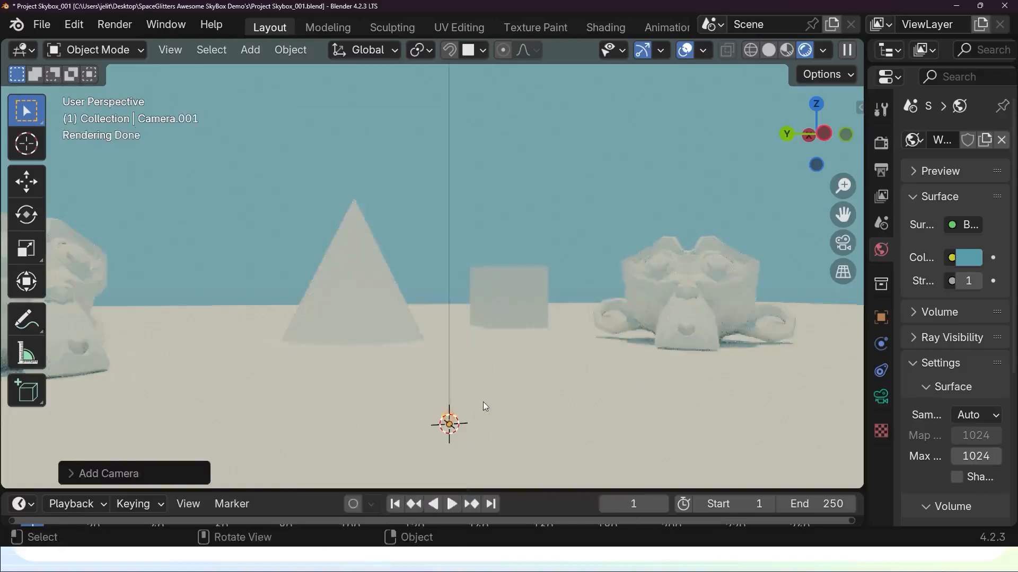
key("KP_Decimal")
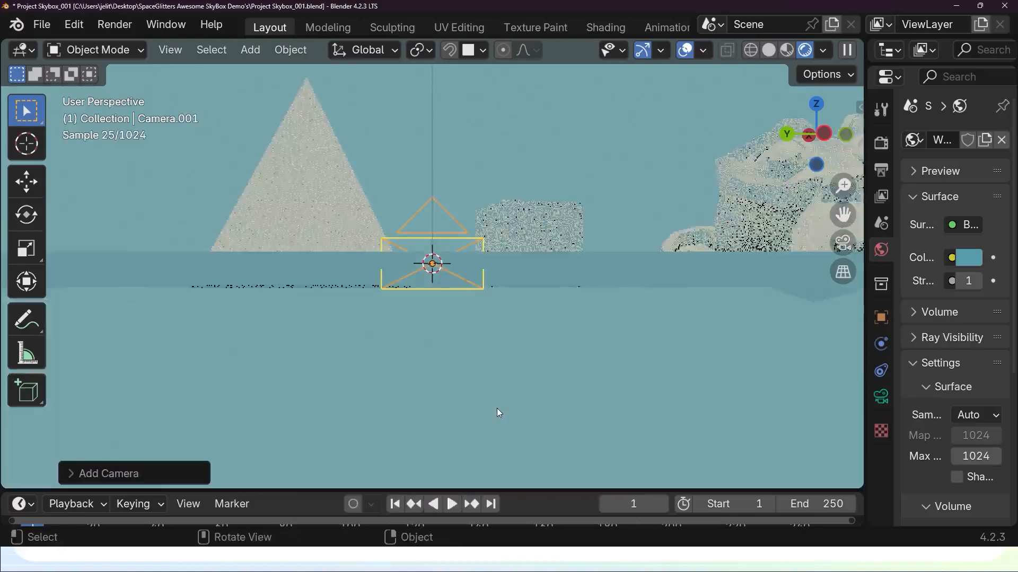
scroll(461, 236, "down", 2)
middle_click_drag(462, 236, 434, 352)
left_click(786, 50)
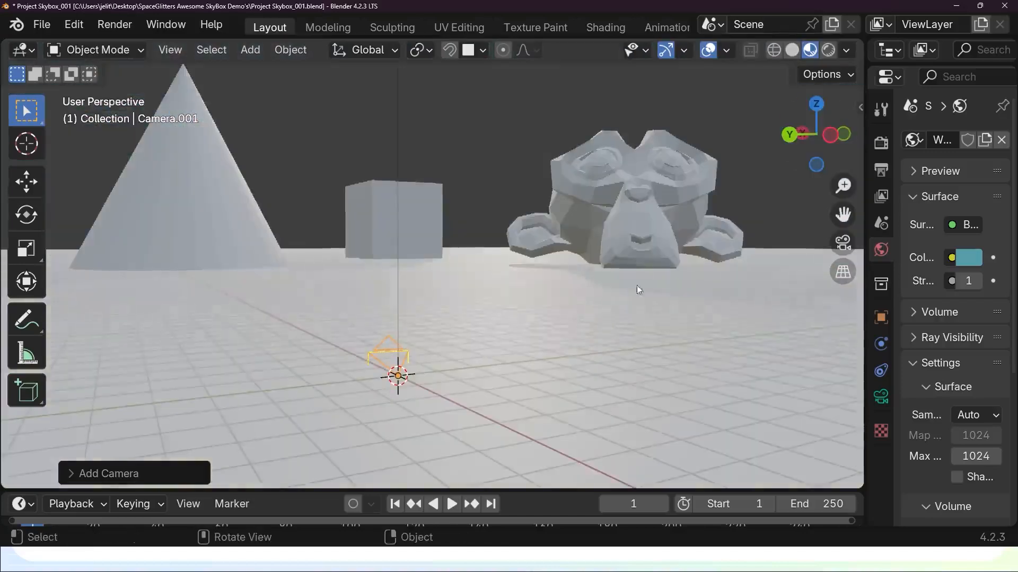
mouse_move(637, 285)
middle_mouse_down()
mouse_move(490, 342)
mouse_move(495, 311)
mouse_move(450, 411)
mouse_move(463, 398)
mouse_move(453, 378)
mouse_move(466, 348)
mouse_move(450, 345)
middle_mouse_up()
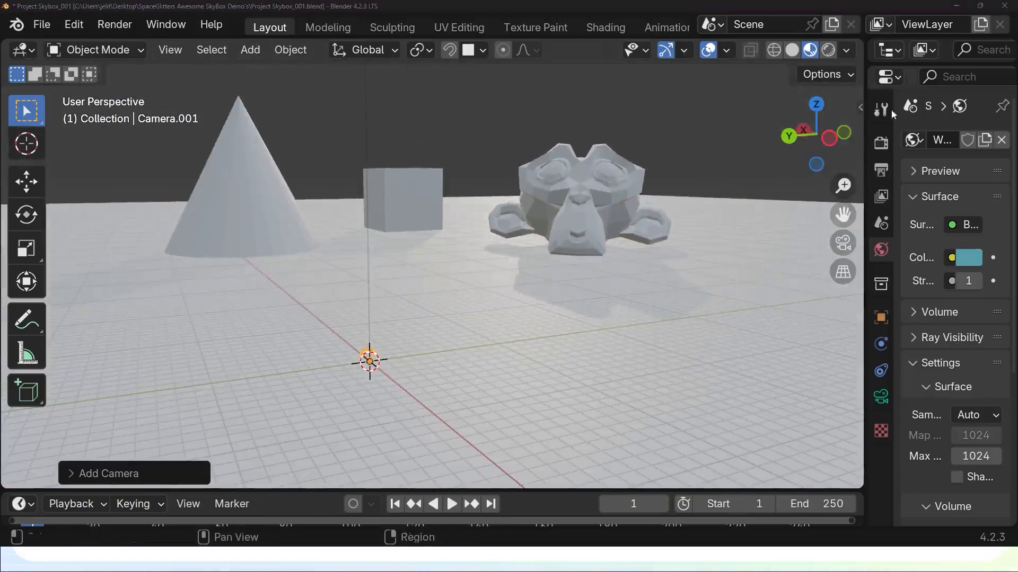
Show the transform values and set the new camera's location to X 1 m and Z 3 m
left_click(864, 102)
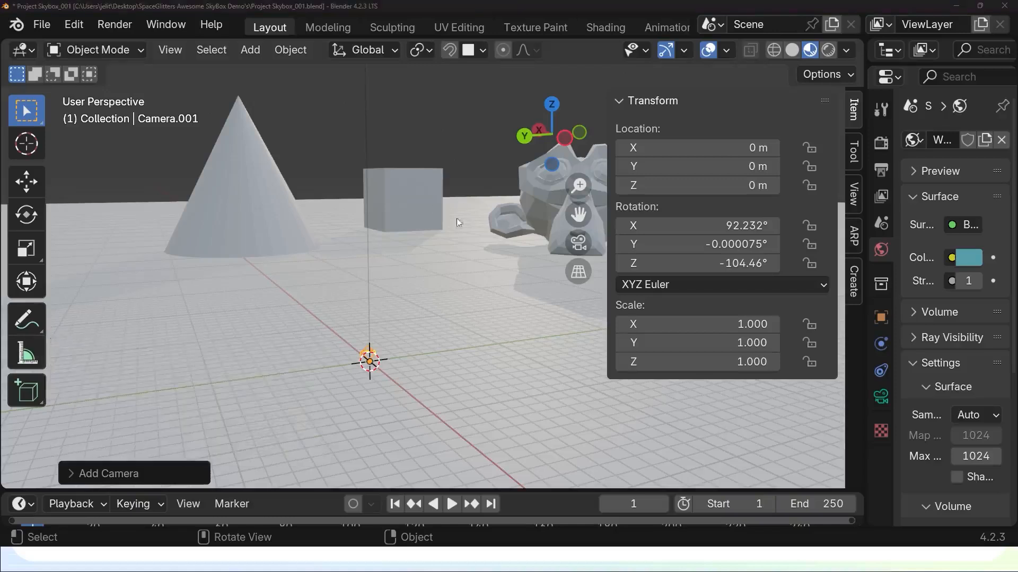
left_click(738, 149)
type("1")
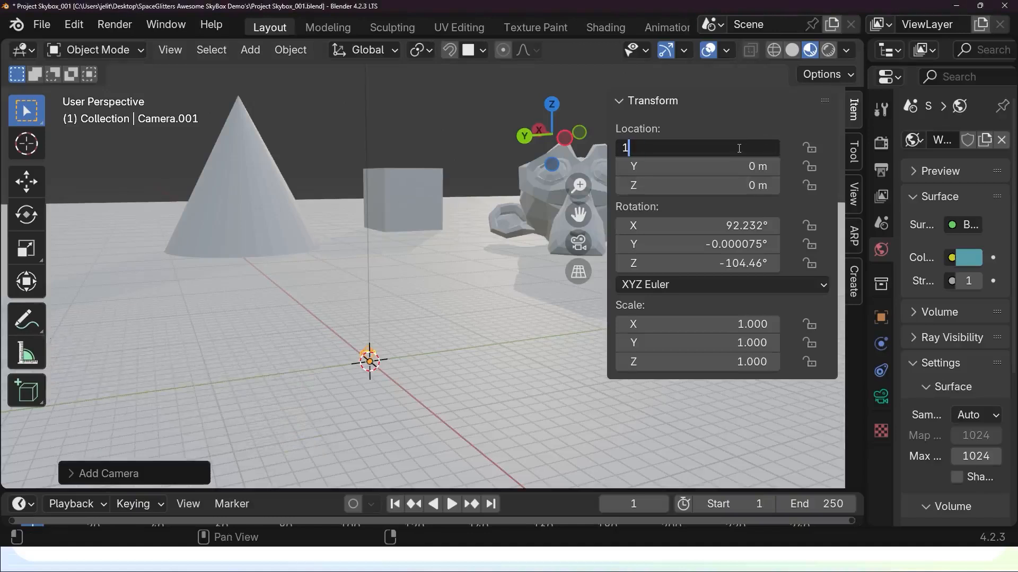
key("Return")
left_click(752, 183)
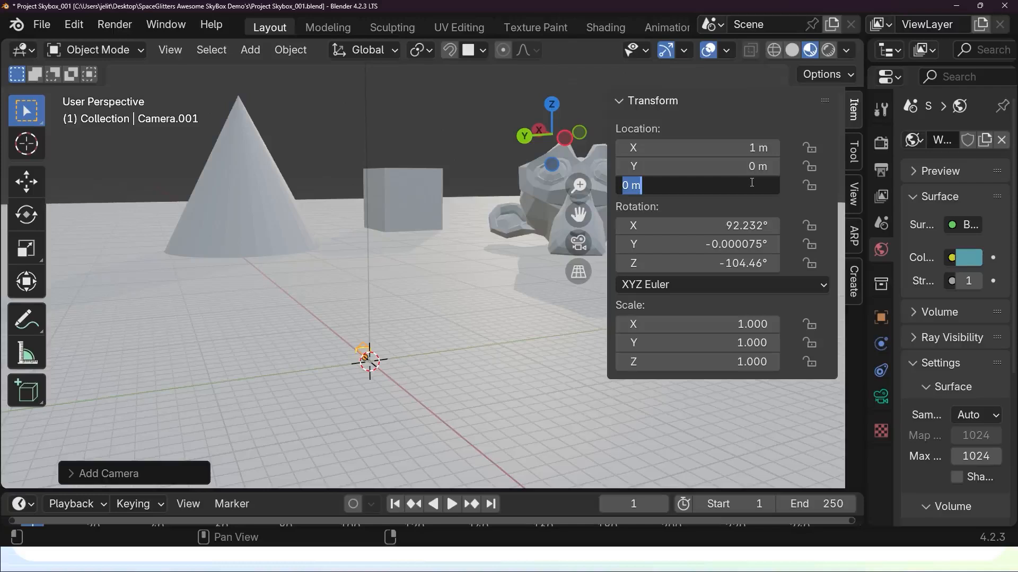
type("3")
key("Return")
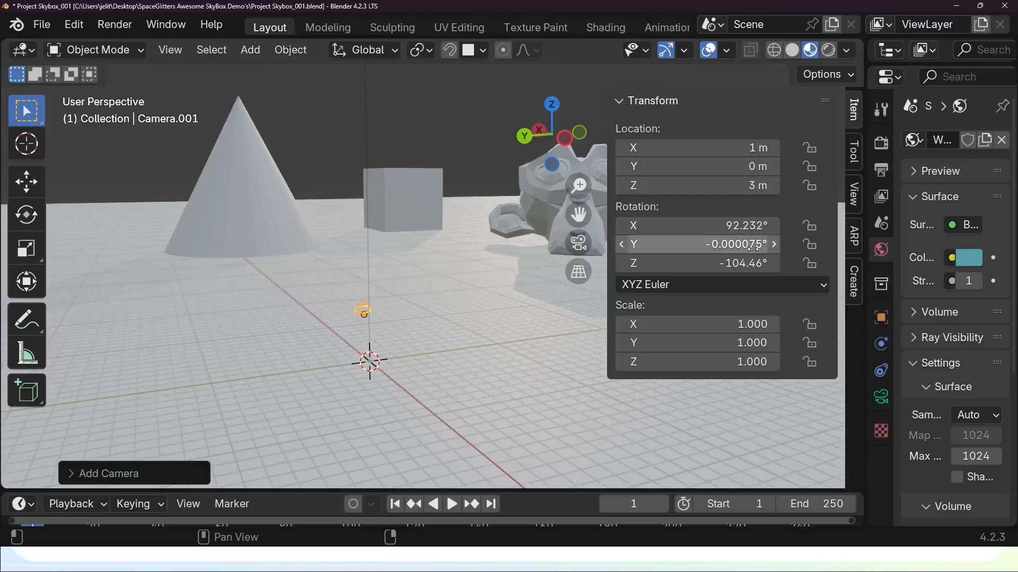
Set the new camera's rotation to X 90°, Y 0° and Z 0°
left_click(739, 227)
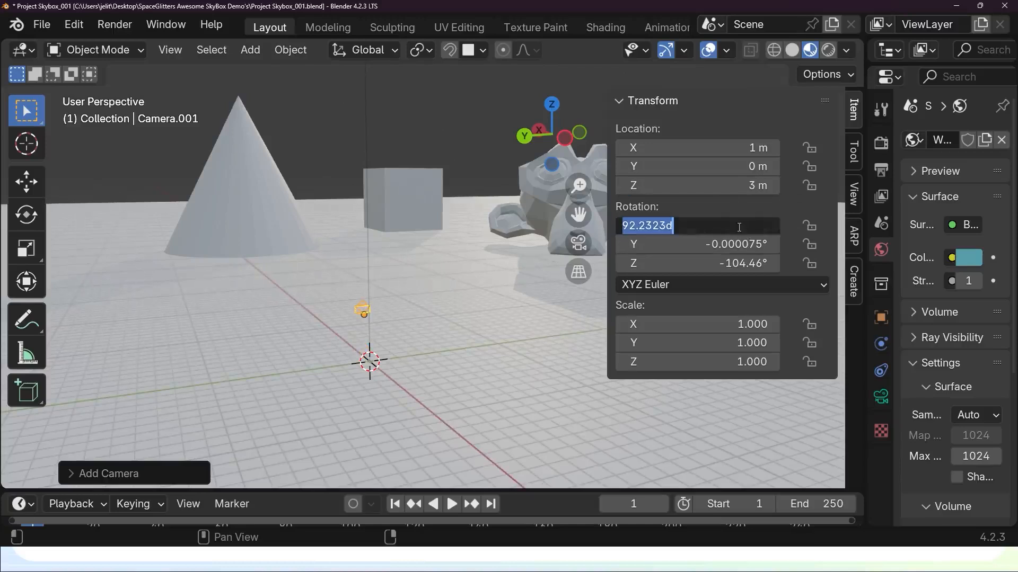
type("90")
key("Return")
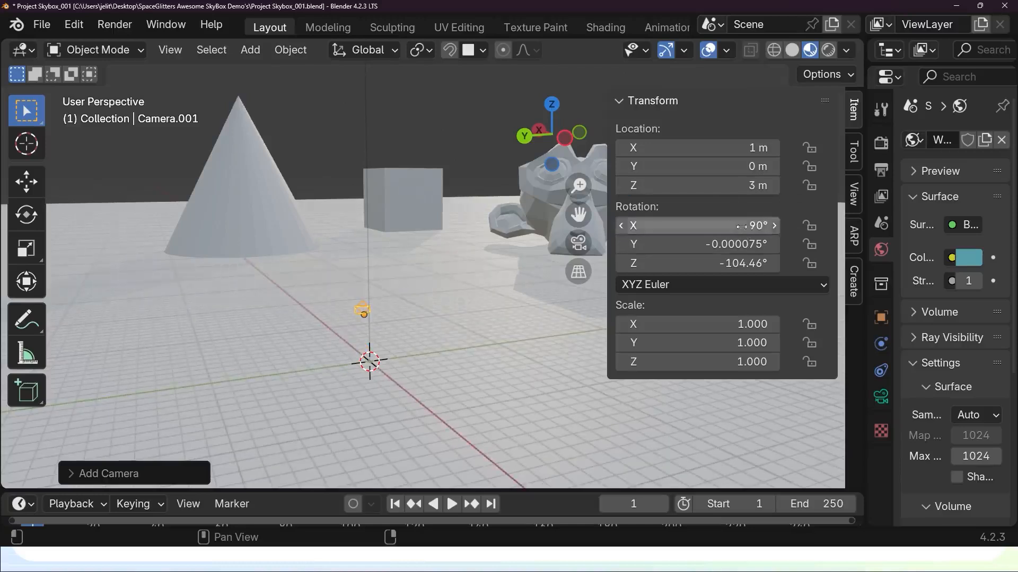
left_click(750, 239)
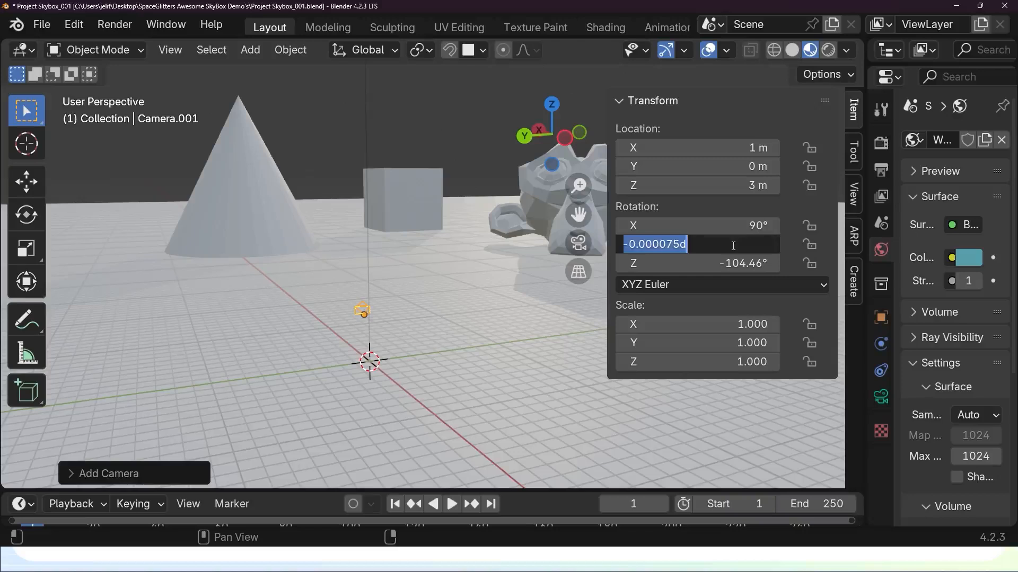
type("0")
key("Return")
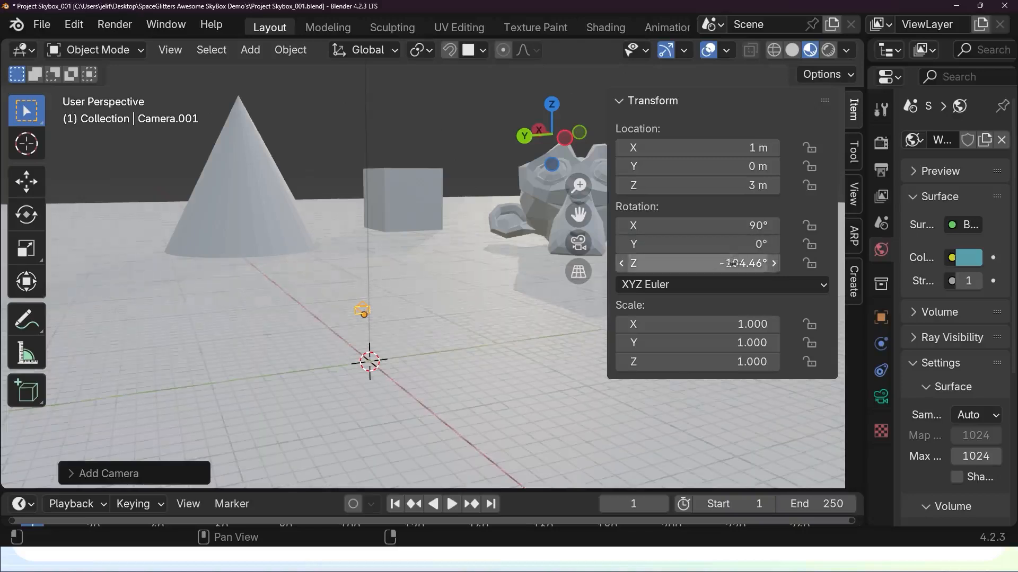
left_click(733, 263)
type("0")
key("Return")
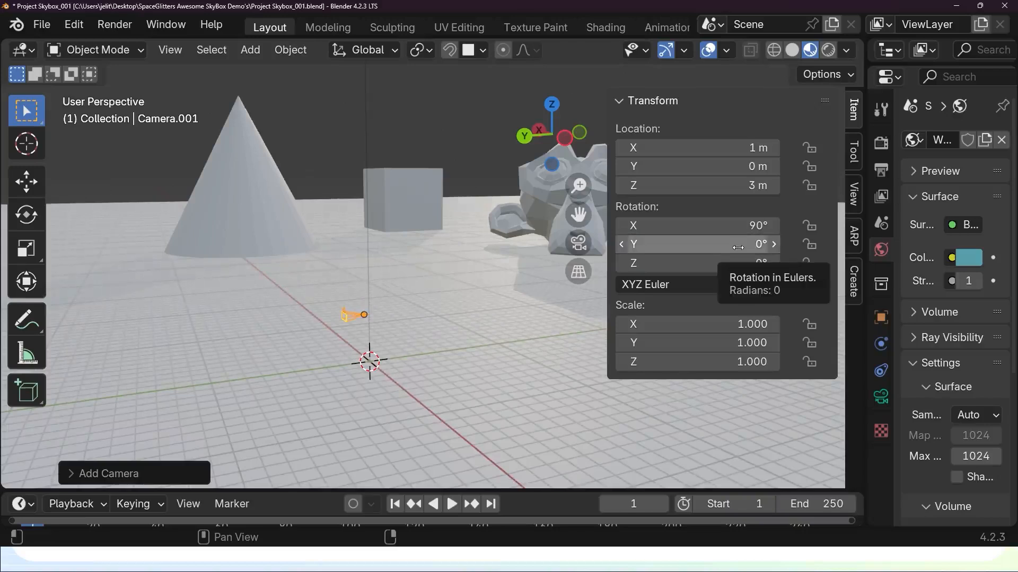
Make the new camera the active camera and hide the transform values in the viewport
middle_click_drag(406, 237, 482, 281)
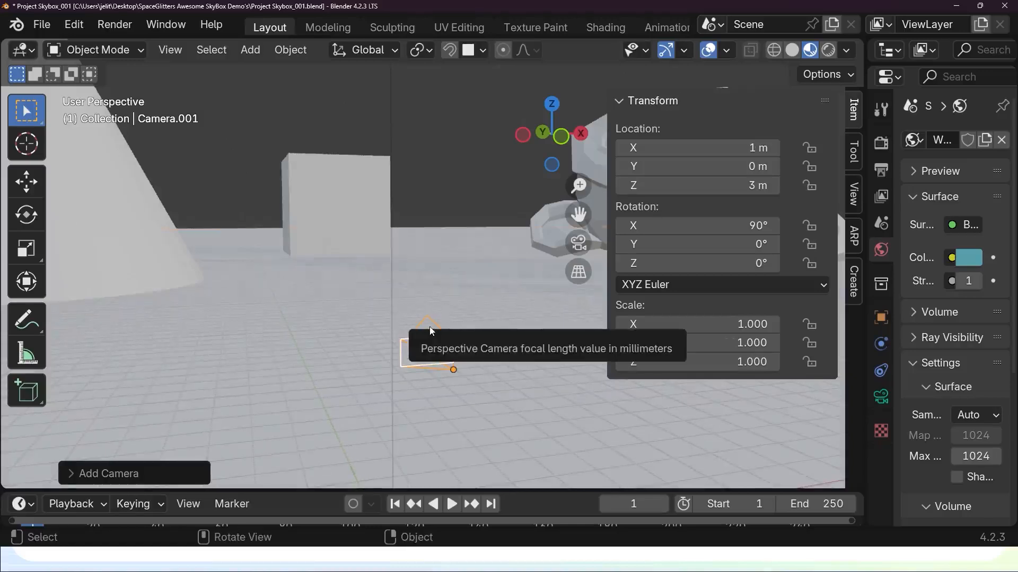
left_click(430, 326)
right_click(429, 326)
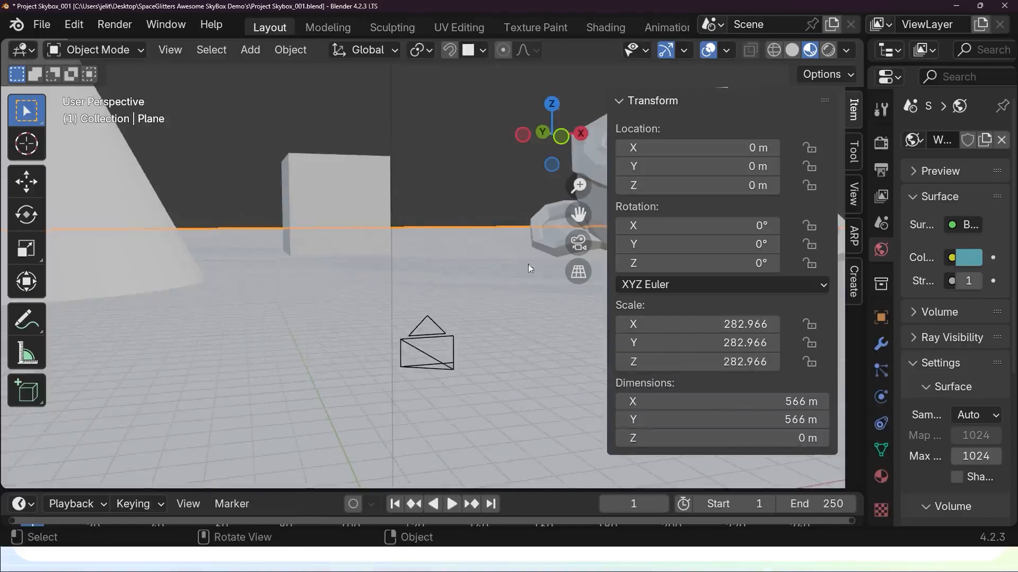
left_click(429, 327)
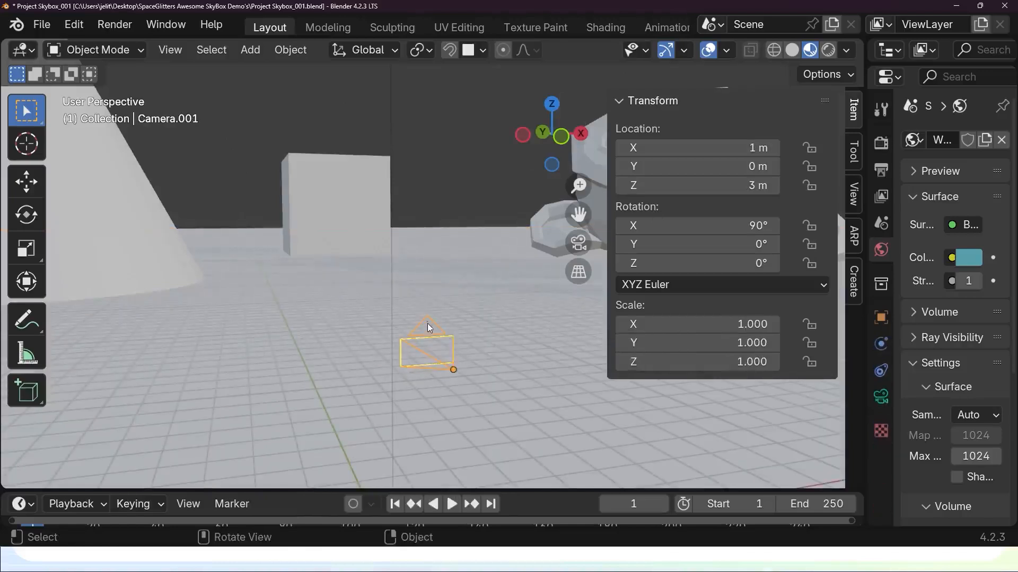
right_click(428, 324)
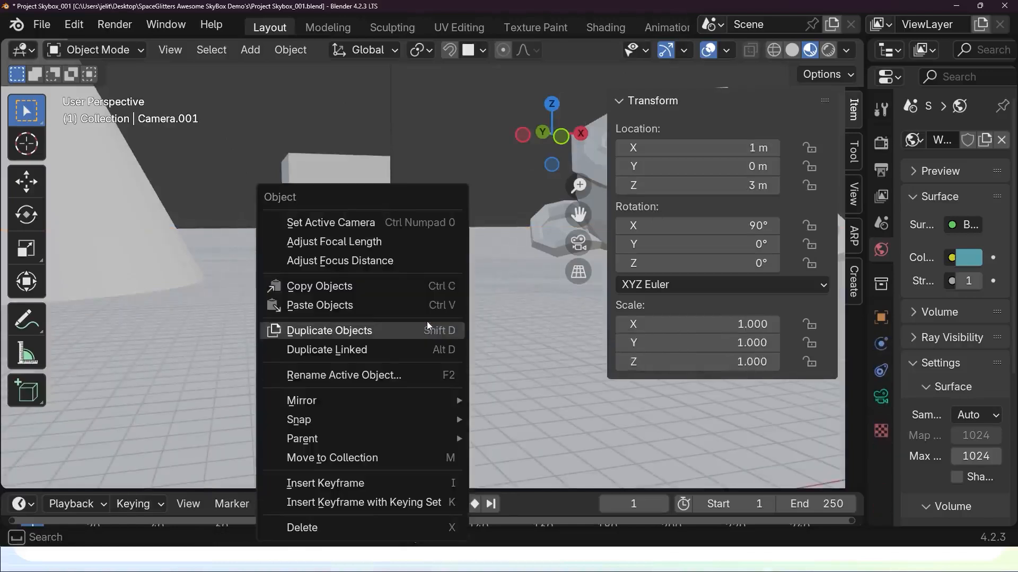
left_click(365, 222)
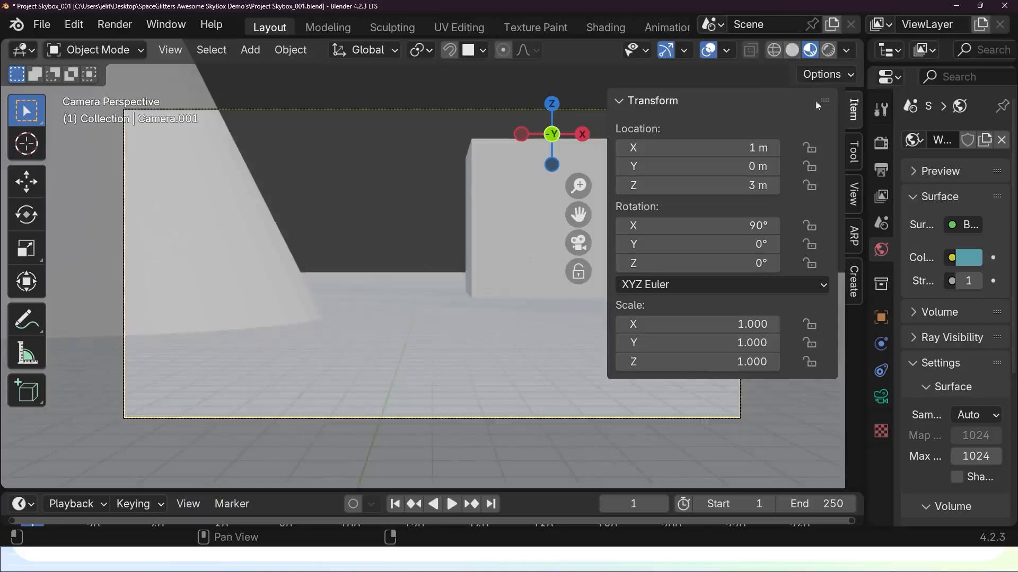
key("n")
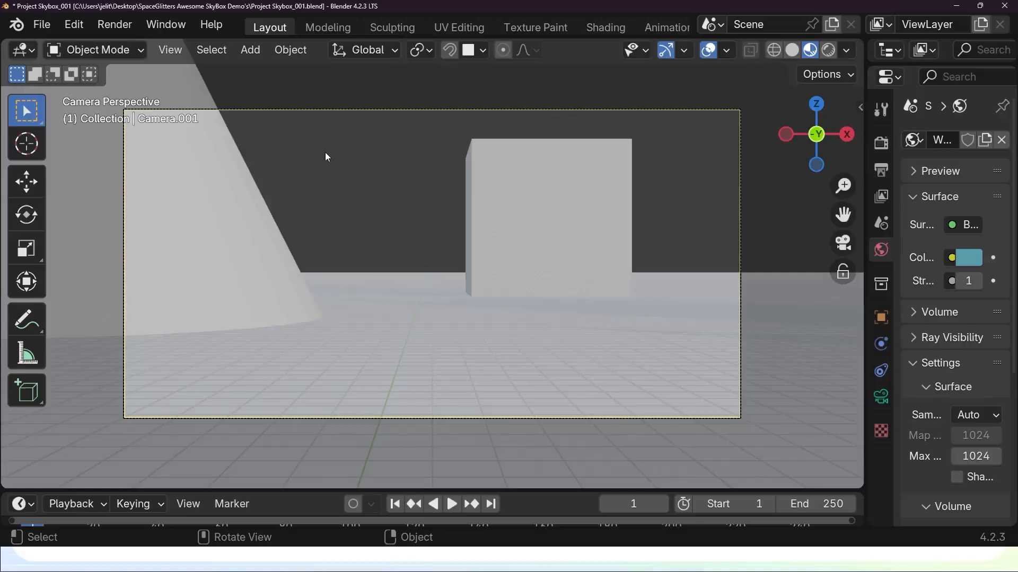
Show the new camera's data properties in a widened Properties editor and examine its lens type options
left_click_drag(863, 196, 647, 190)
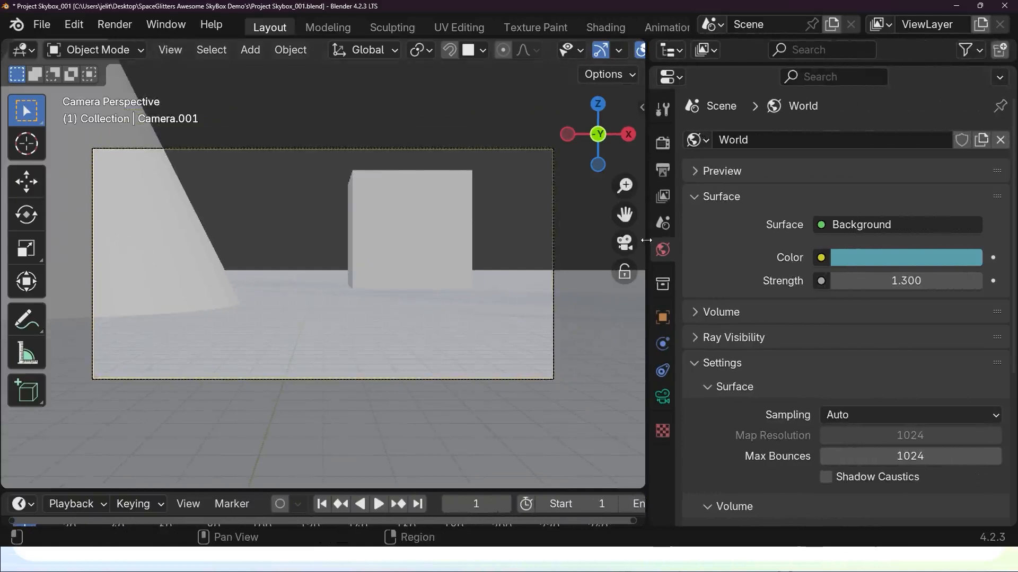
left_click(663, 398)
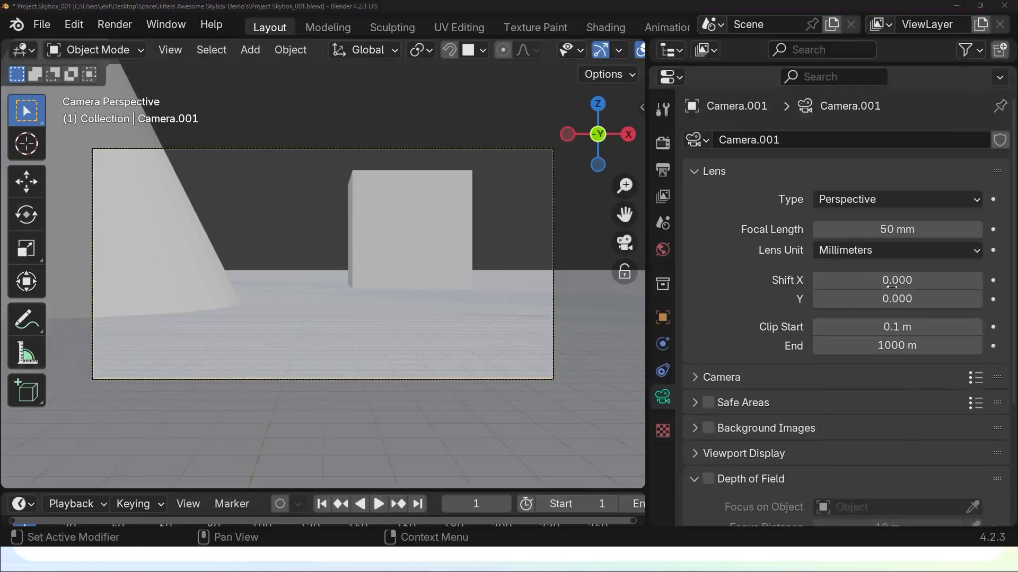
left_click(902, 198)
left_click(907, 202)
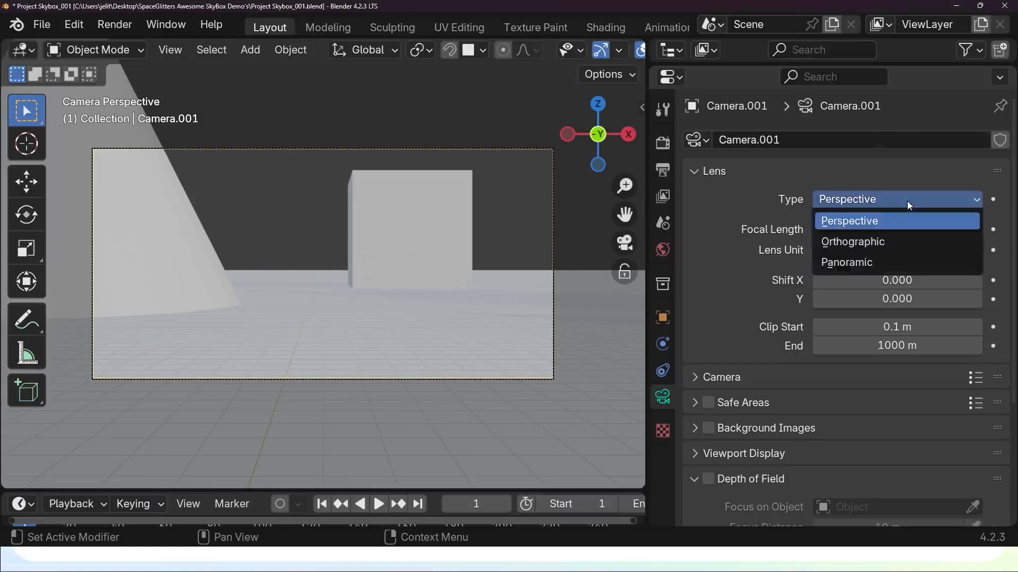
left_click(898, 199)
left_click(728, 177)
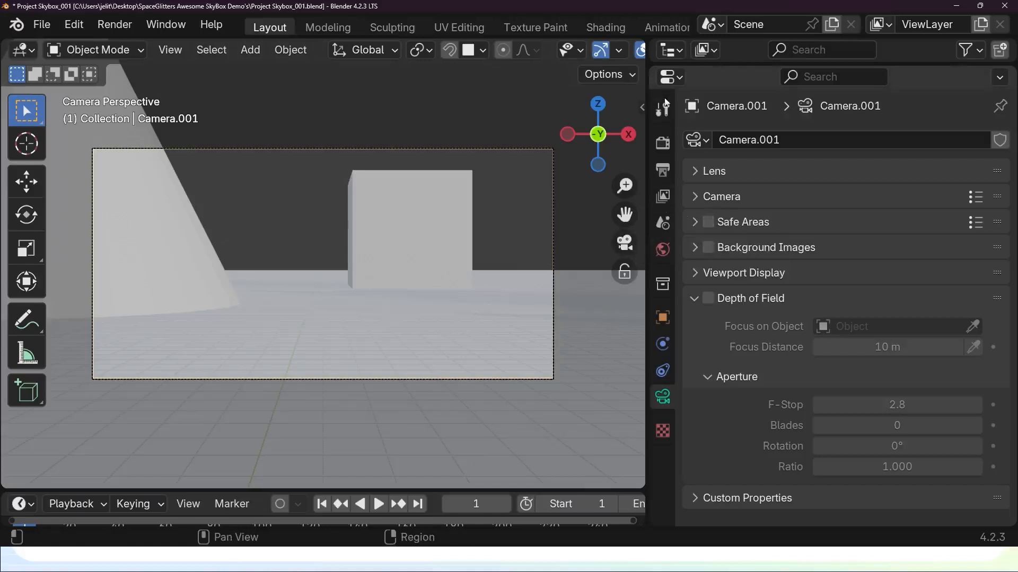
Set the scene's render engine to Cycles
left_click(665, 147)
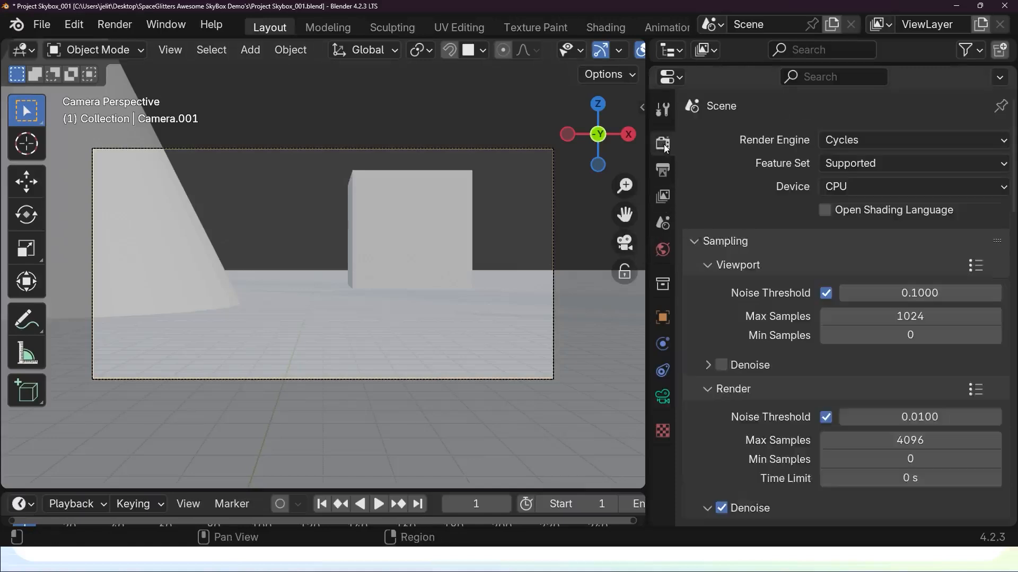
left_click(943, 141)
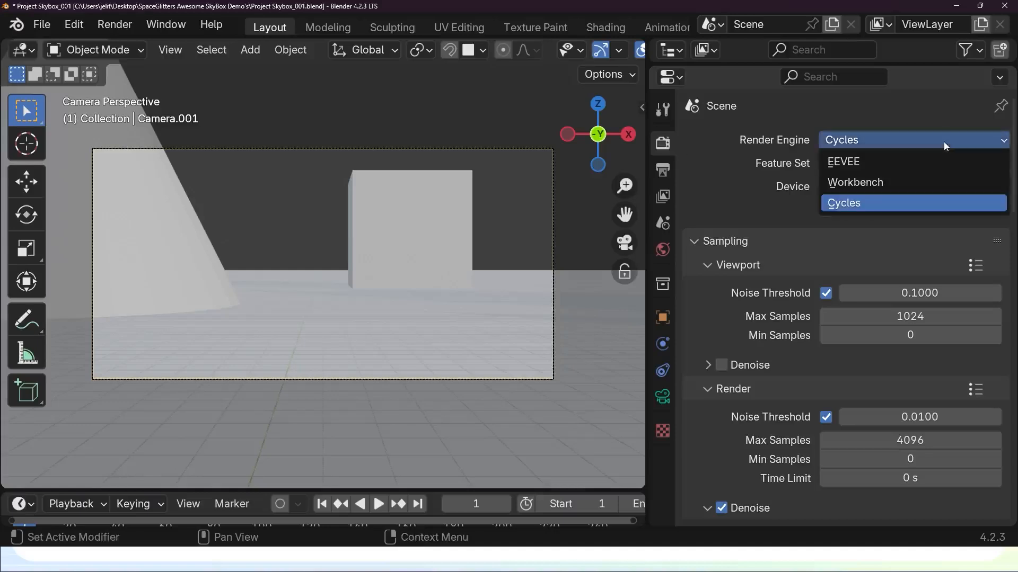
left_click(926, 208)
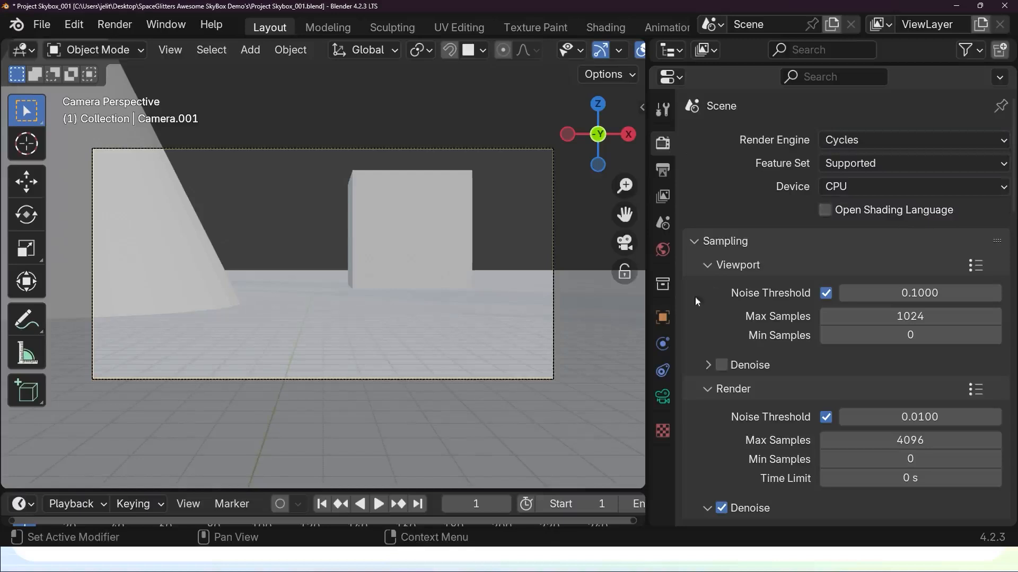
Change the new camera's lens type to Panoramic
left_click(662, 397)
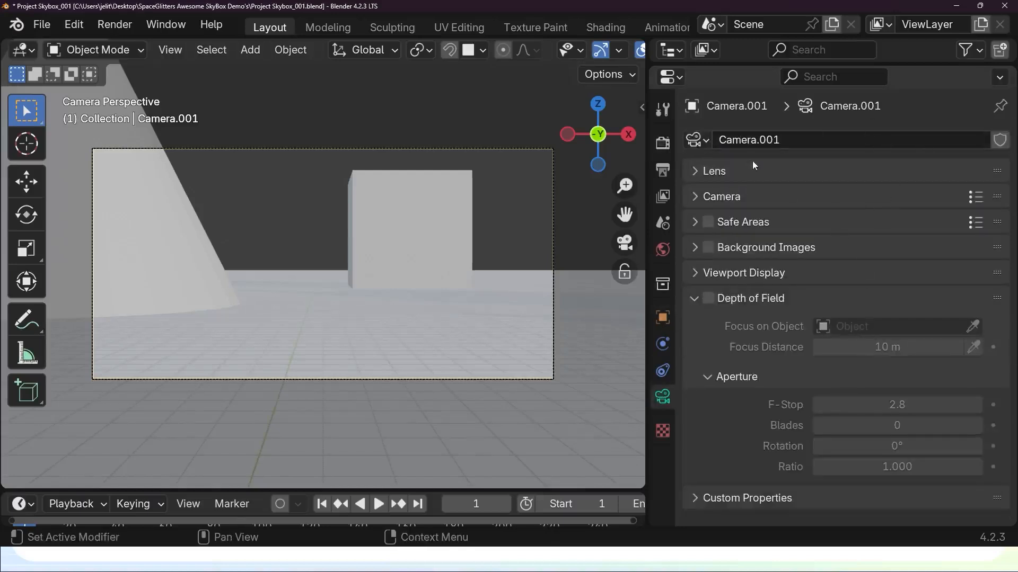
left_click(695, 172)
left_click(918, 204)
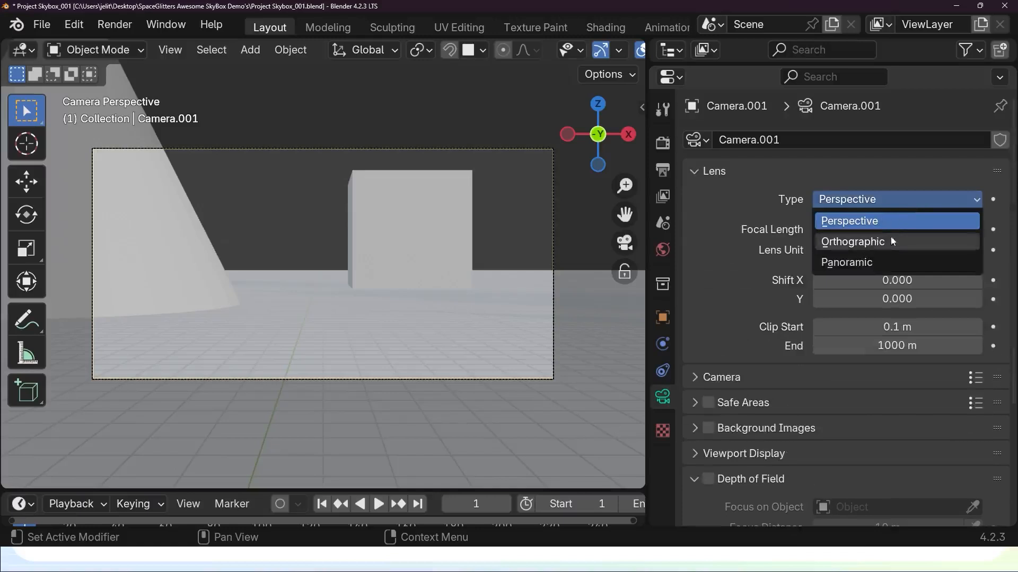
left_click(869, 264)
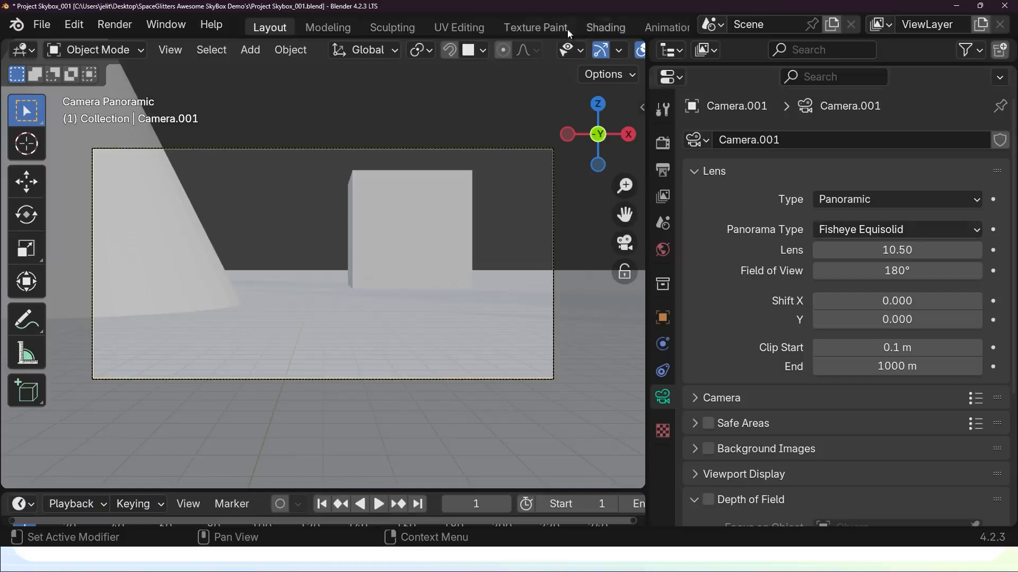
Switch the viewport to Rendered shading and set the camera's panorama type to Equirectangular
left_click_drag(650, 55, 800, 55)
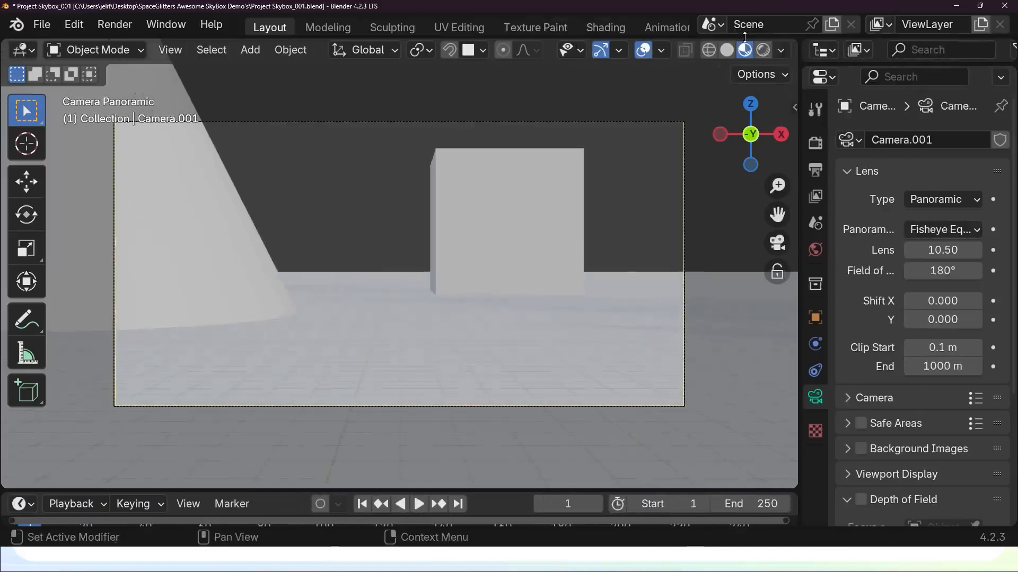
left_click(761, 55)
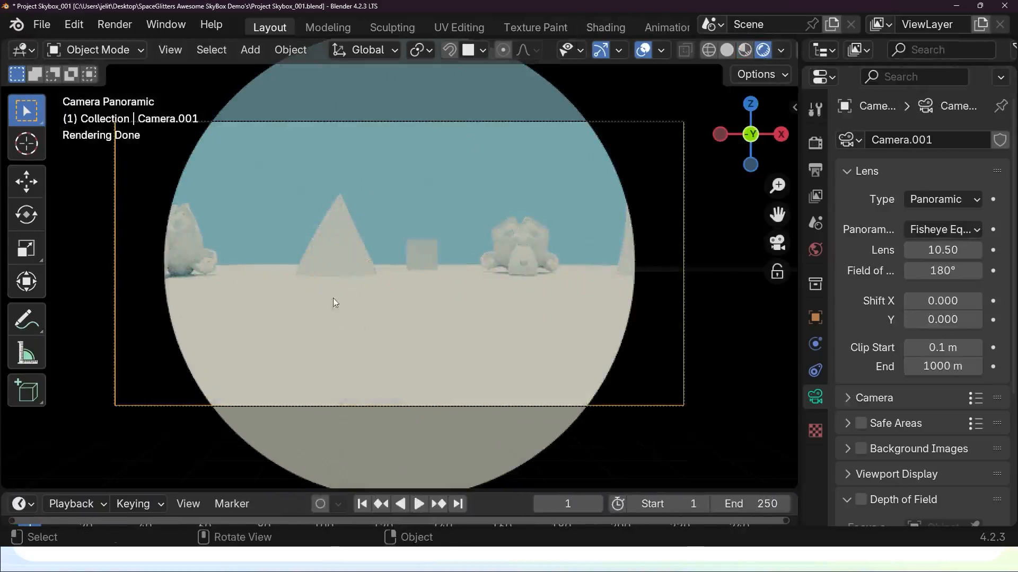
left_click(977, 230)
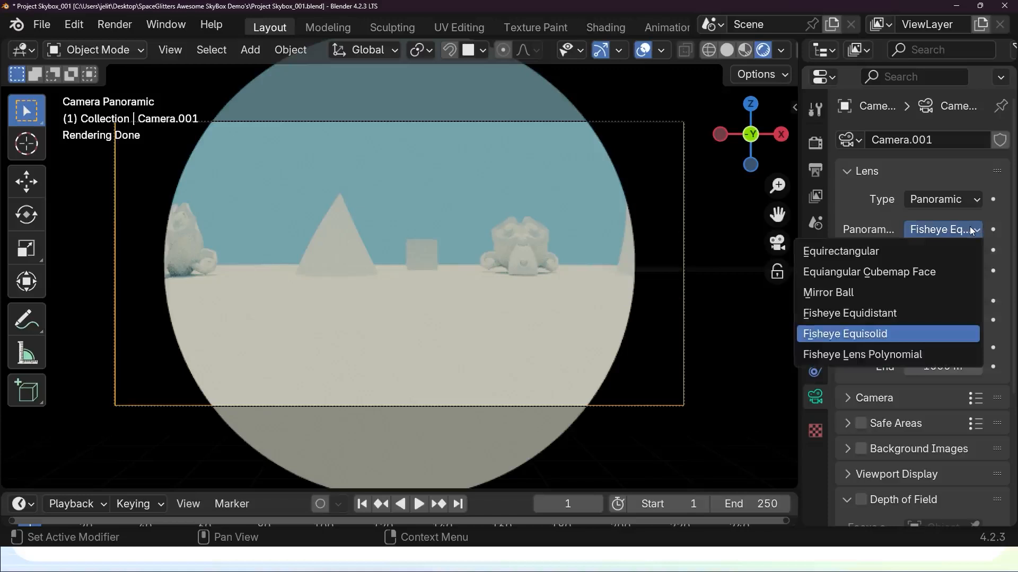
left_click(877, 253)
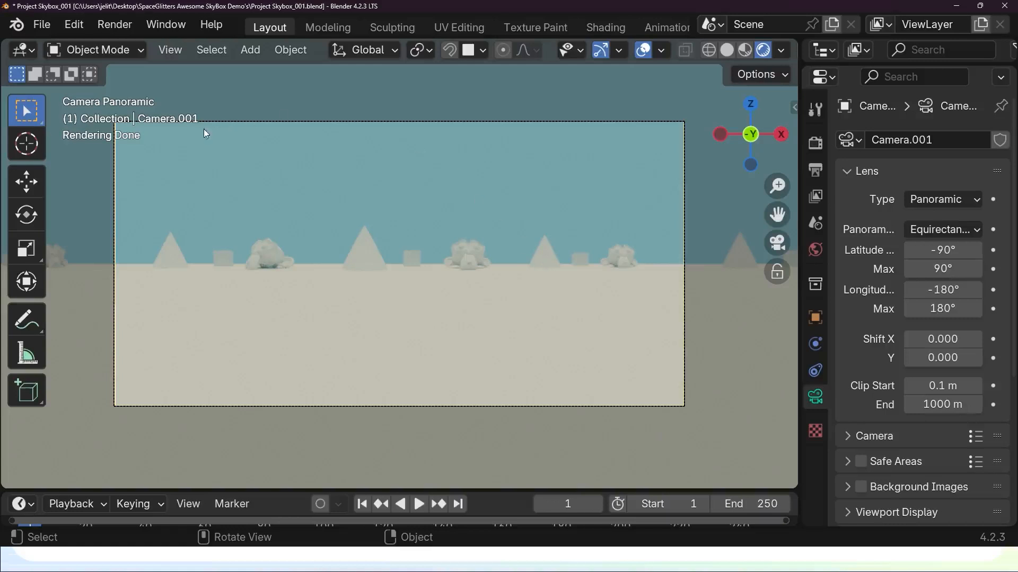
Save the project file and set the Cycles render device to GPU Compute
left_click(42, 24)
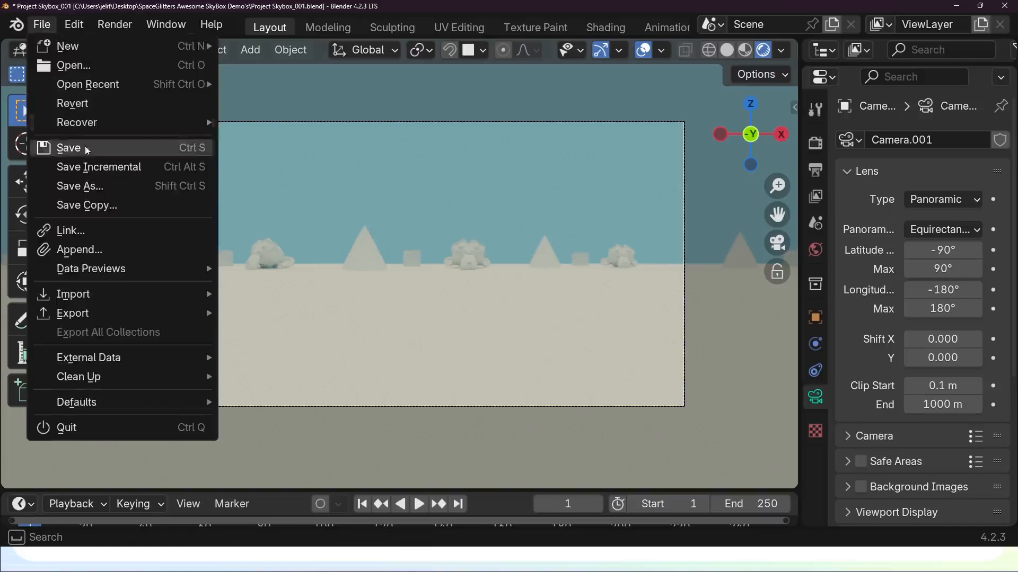
left_click(80, 153)
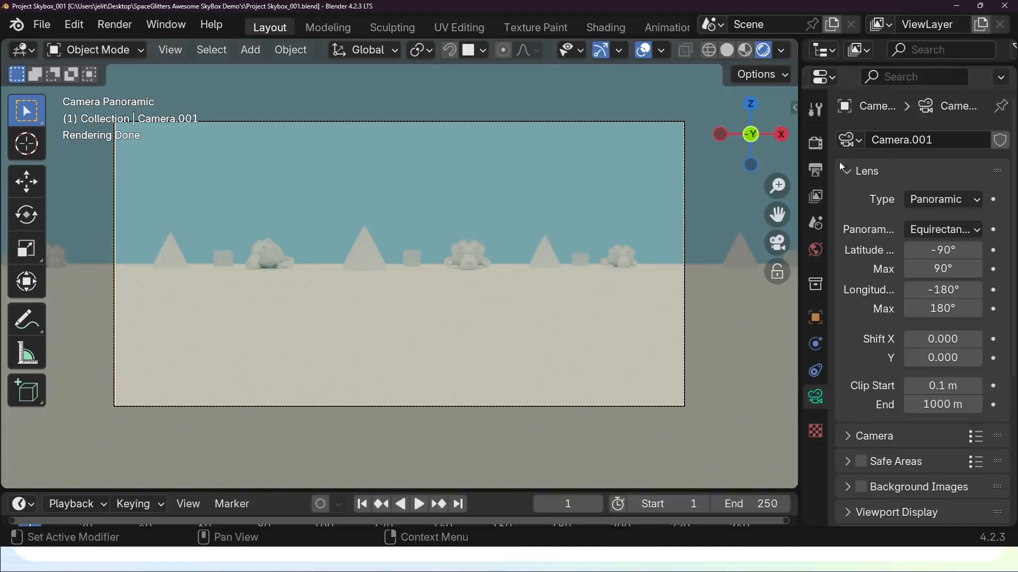
left_click(815, 144)
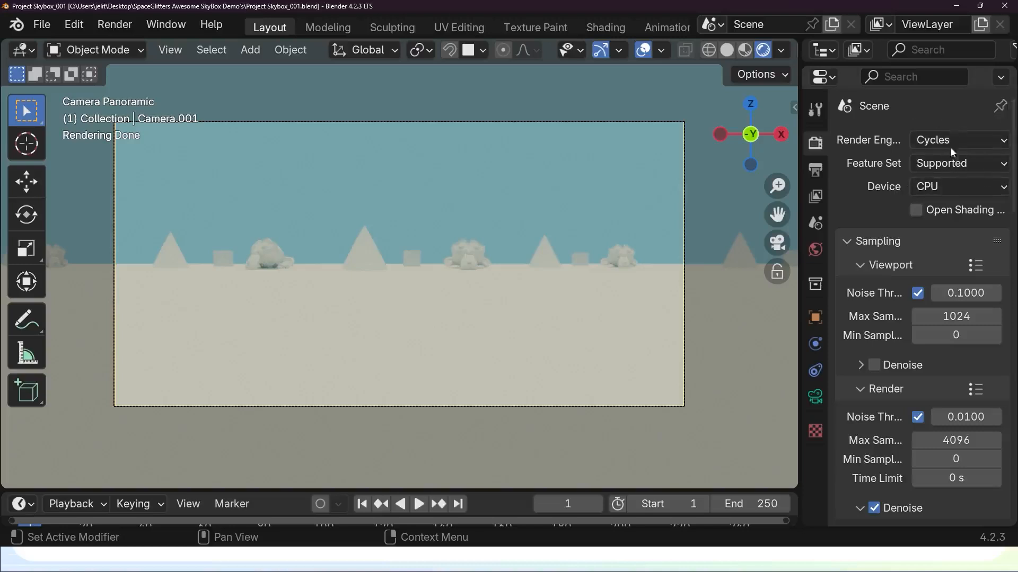
left_click(951, 186)
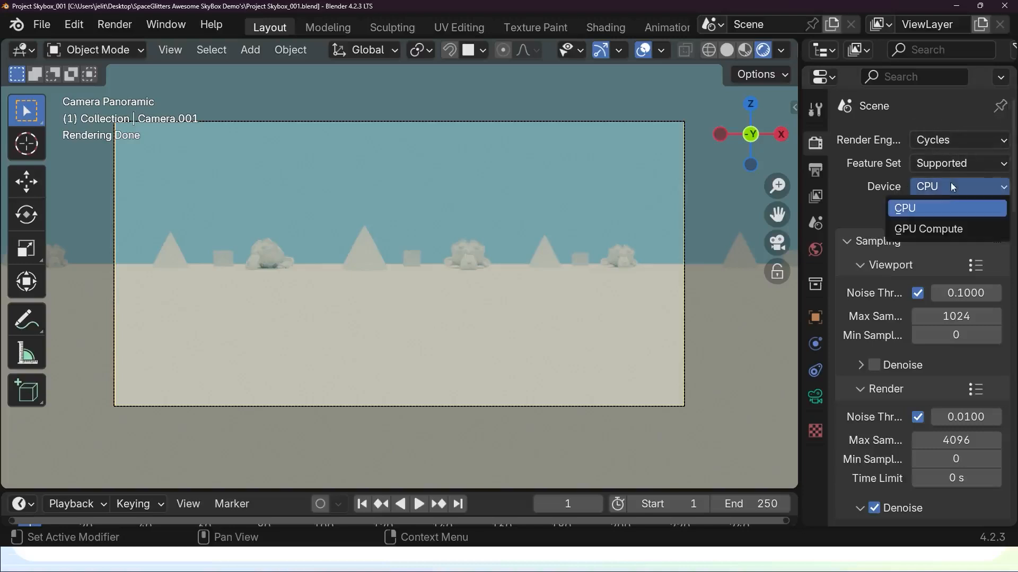
left_click(933, 228)
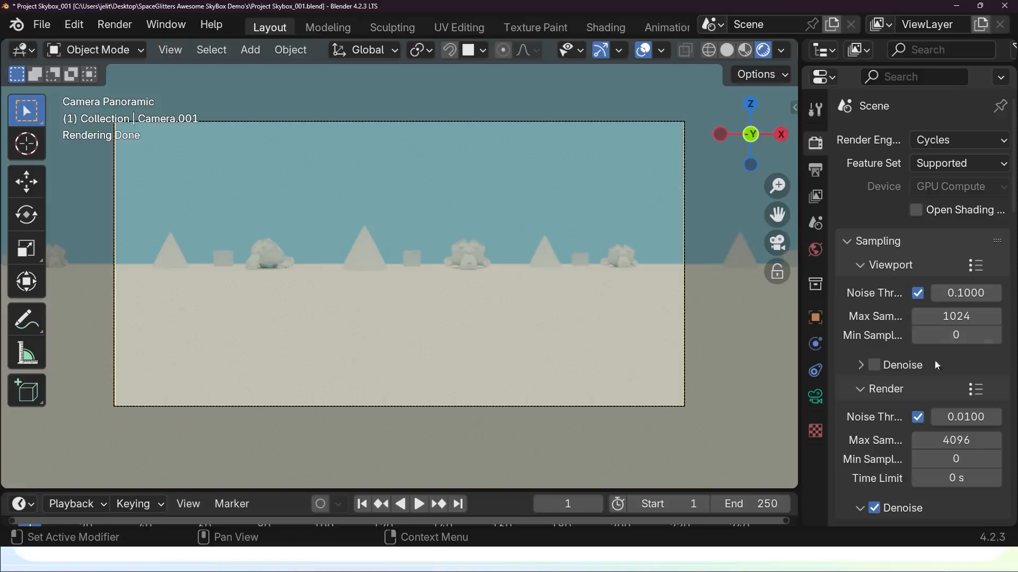
Check the output resolution settings and render the panoramic scene as a still image
left_click(816, 170)
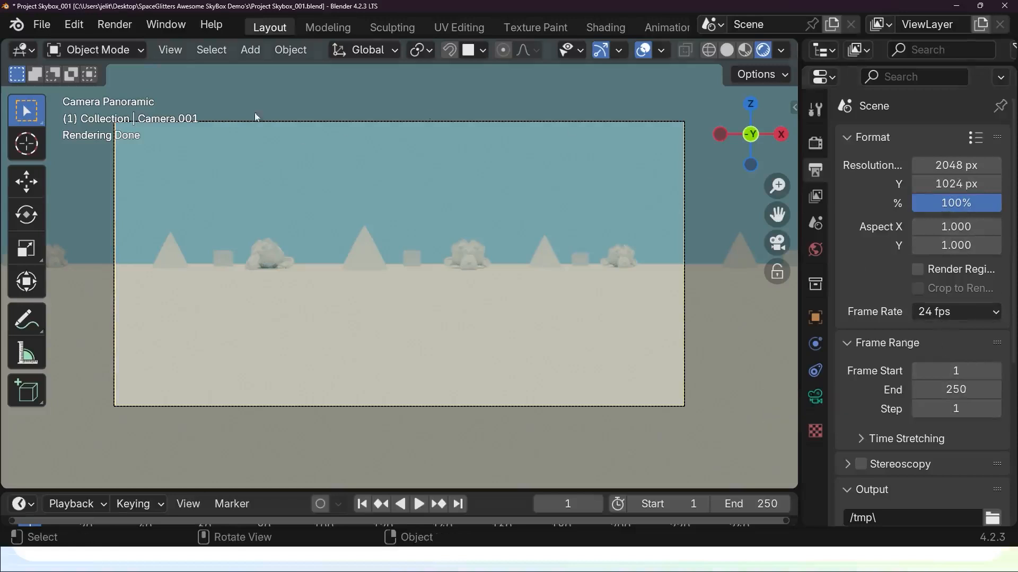
left_click(116, 24)
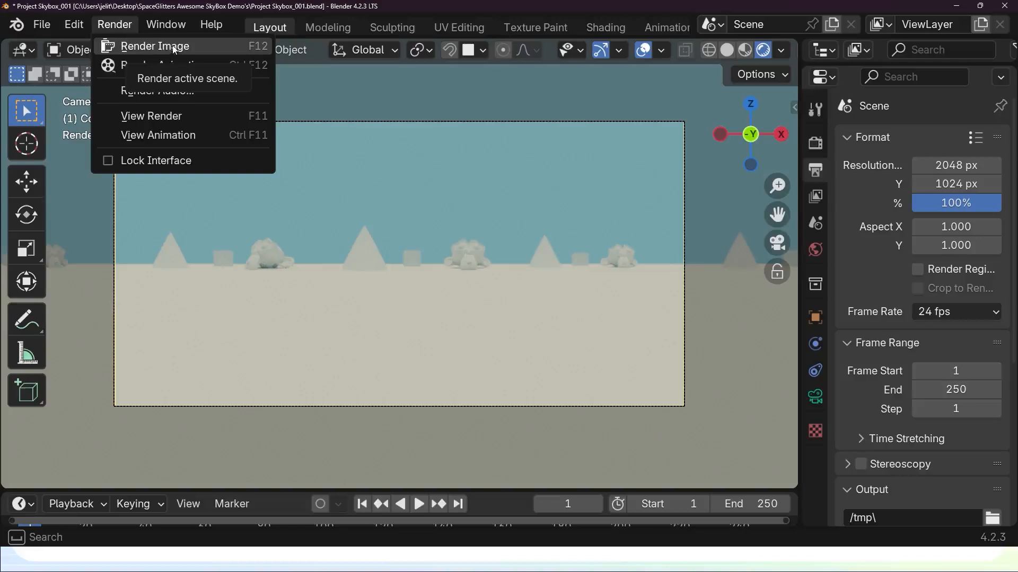
left_click(120, 26)
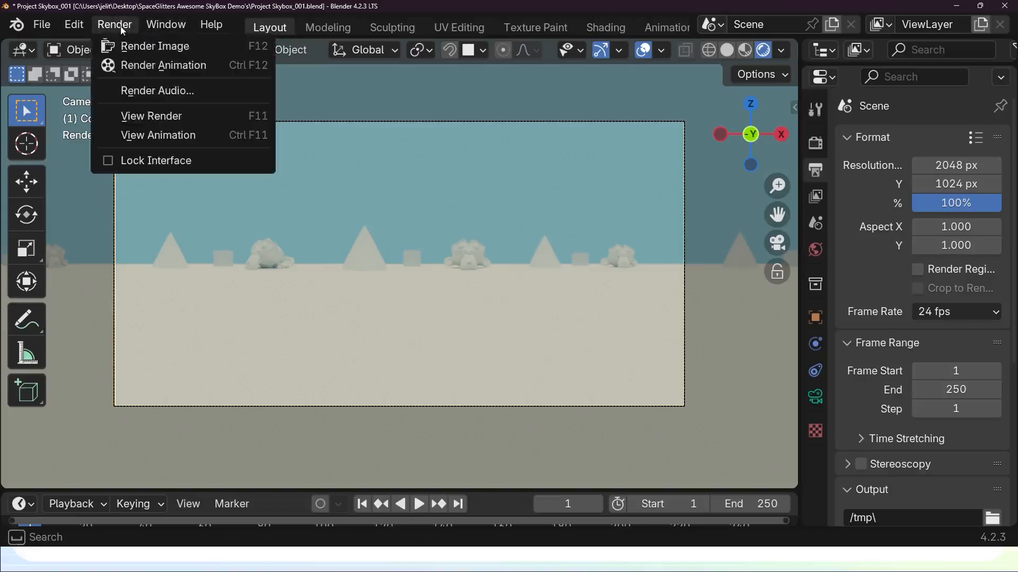
left_click(157, 46)
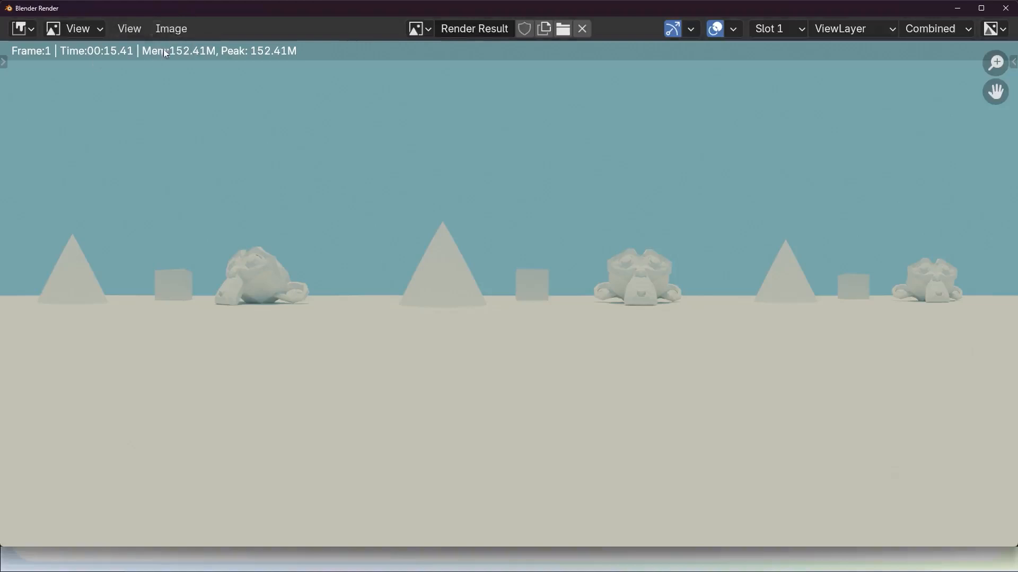
Save the rendered panorama as a PNG named MonkeyTown_B.png in the SkyBox Demo's folder and close the render window
left_click(171, 30)
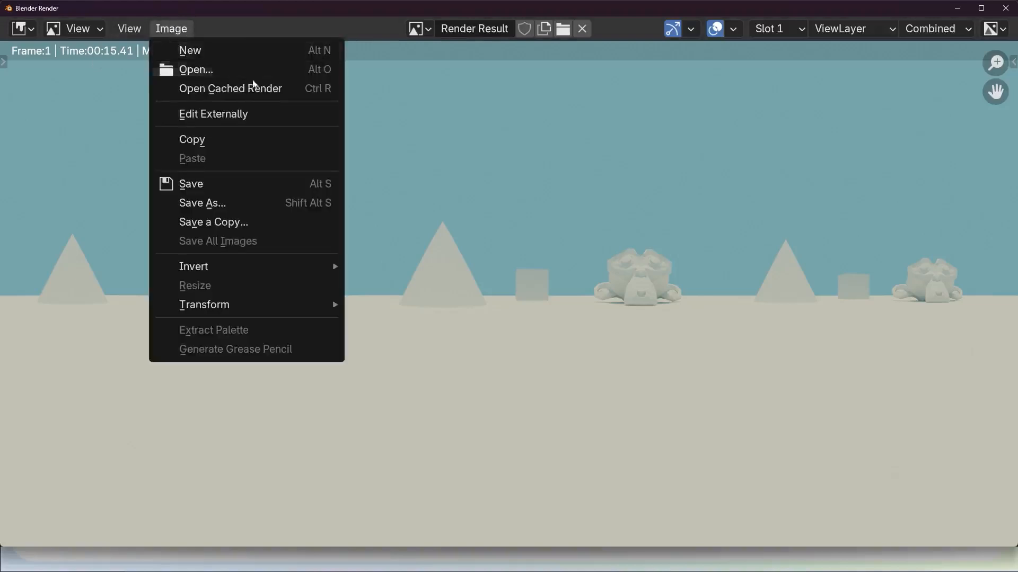
left_click(207, 205)
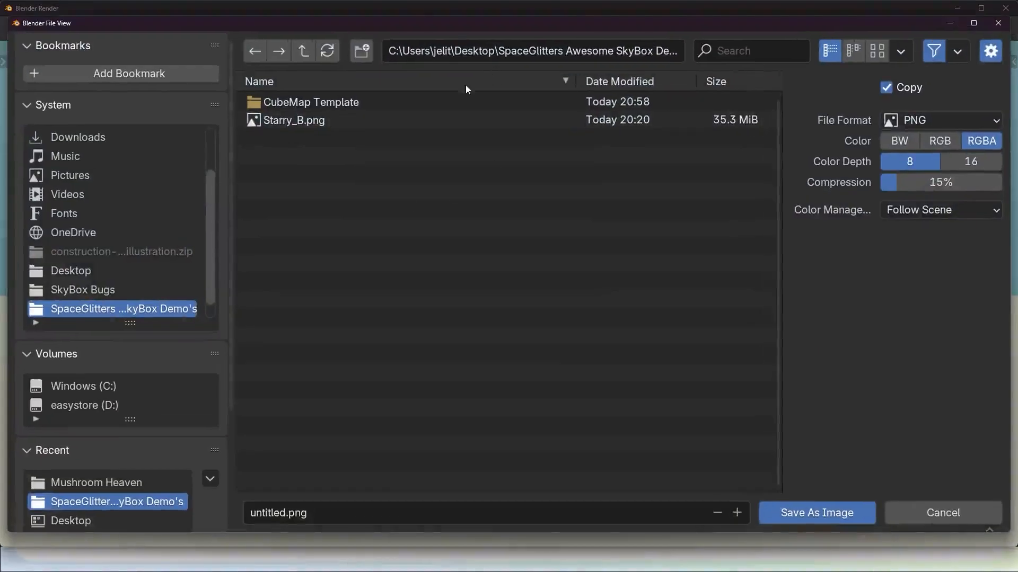
left_click(286, 512)
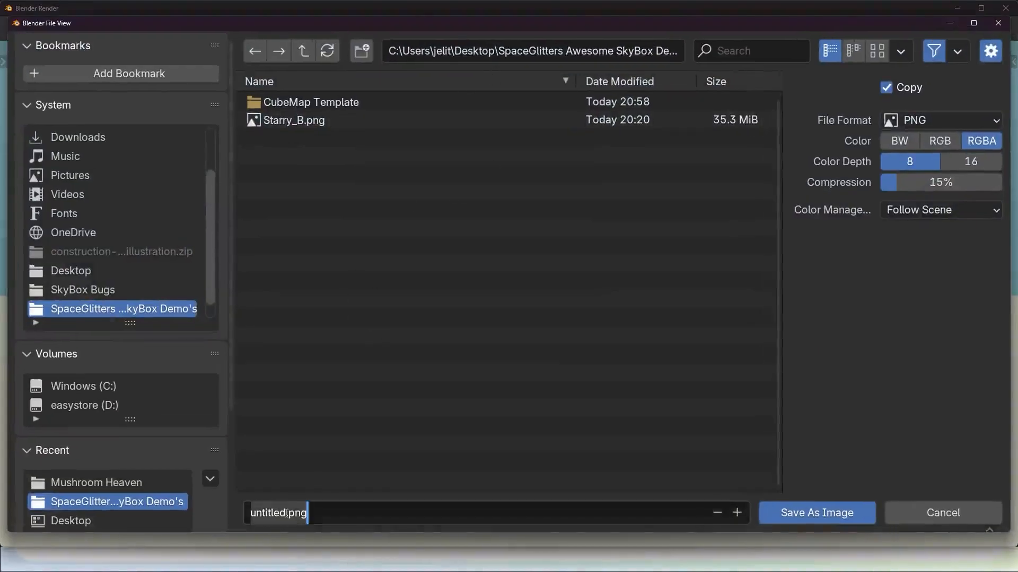
type("Monkey")
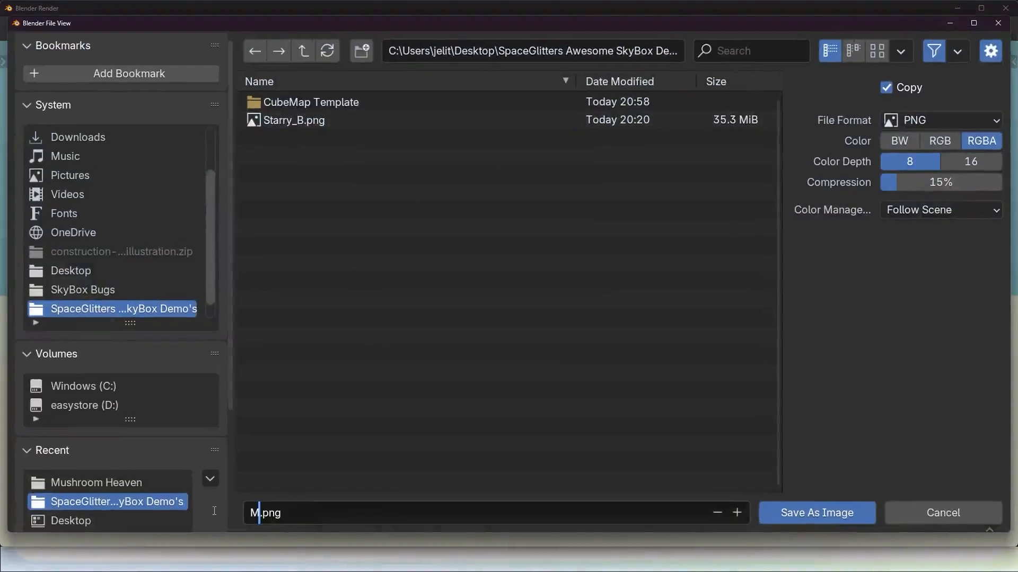
type("Town")
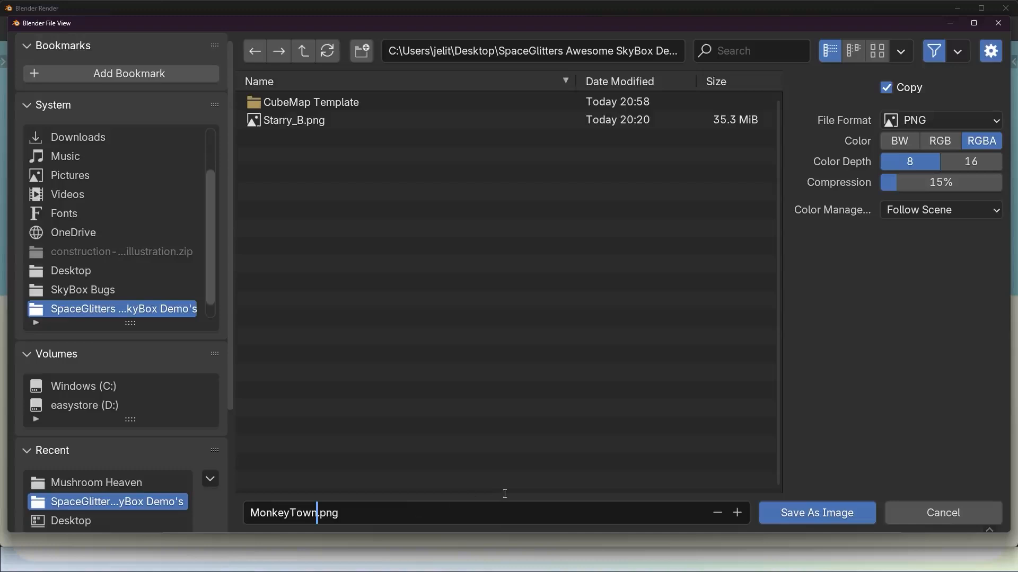
type("_B")
left_click(826, 517)
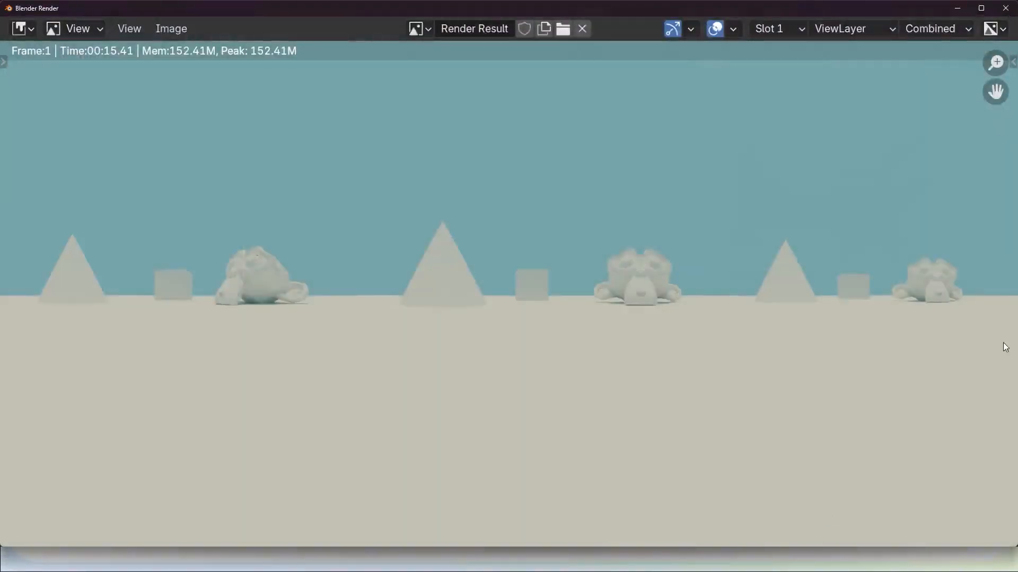
left_click(1009, 9)
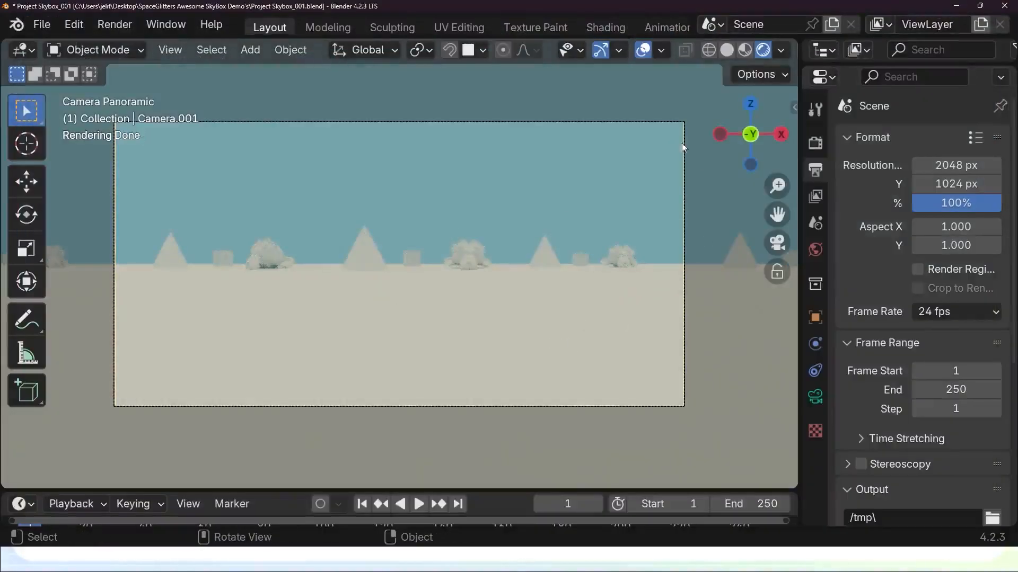
Switch the viewport to Material Preview shading and leave the camera view for a perspective view of the scene
left_click(745, 50)
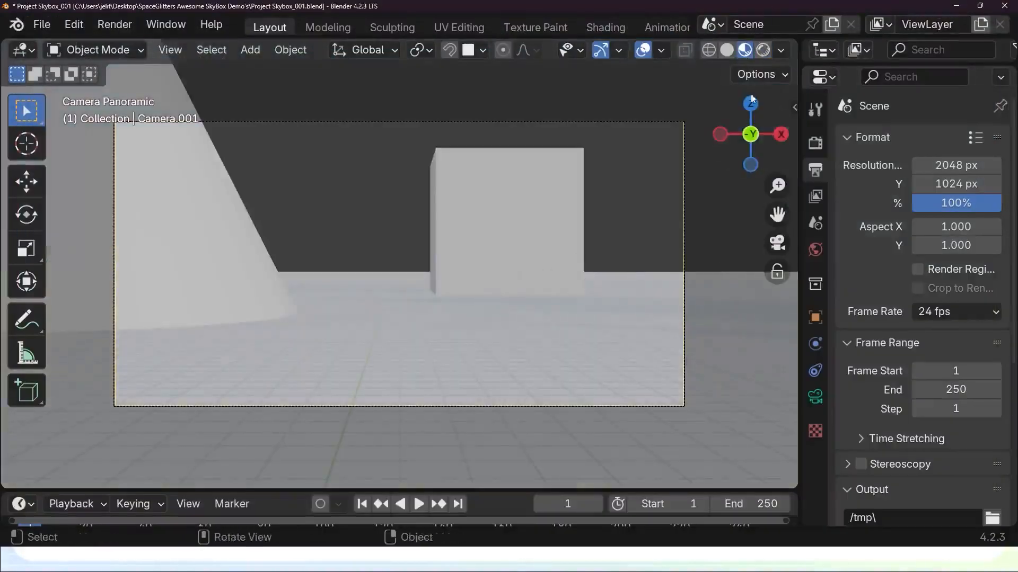
left_click_drag(751, 93, 461, 171)
middle_click_drag(461, 170, 509, 238)
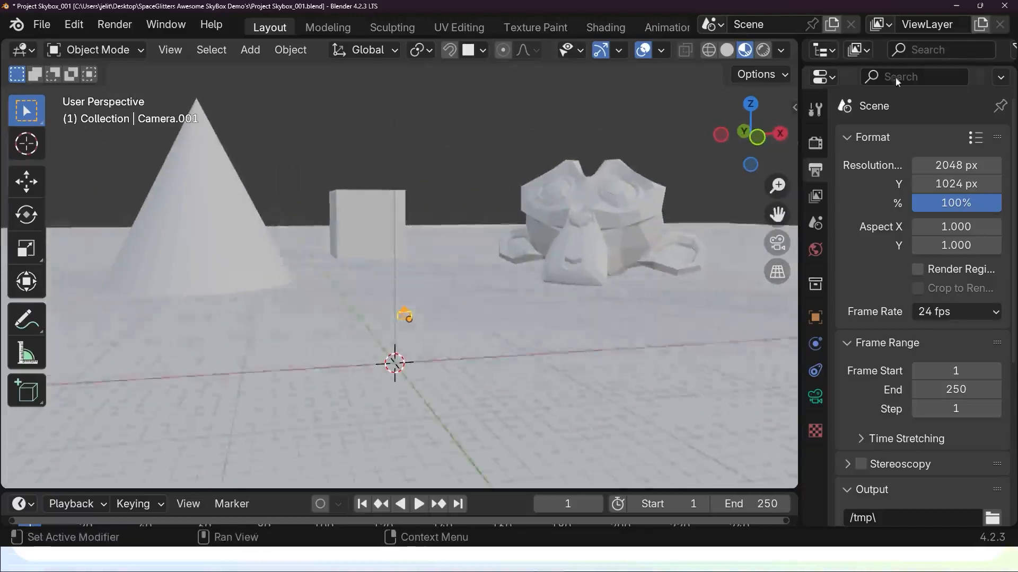
Switch to the Meta desktop app's library and start Meta Horizon Worlds in Desktop Mode
left_click(957, 7)
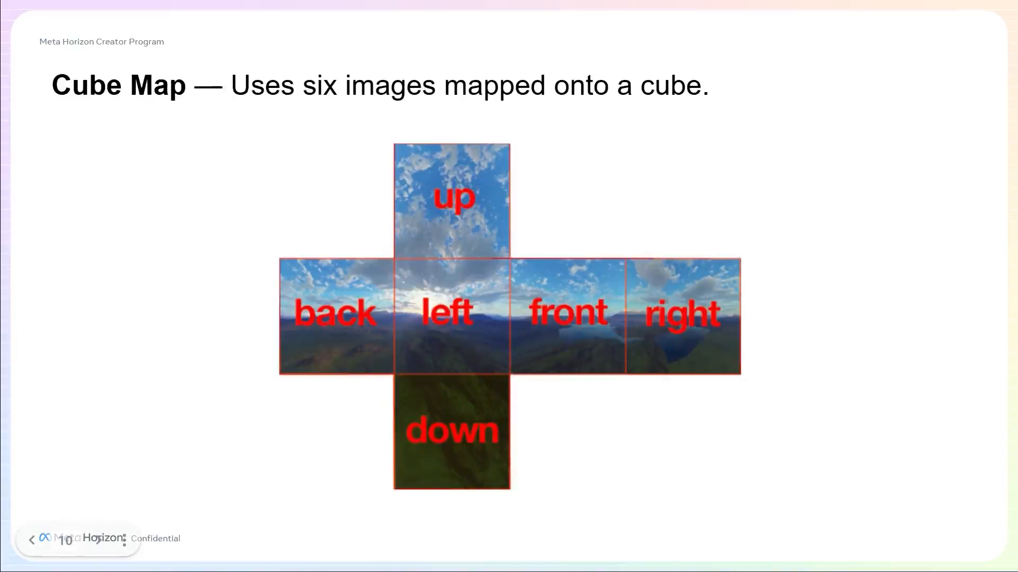
key("alt+Tab")
left_click(387, 358)
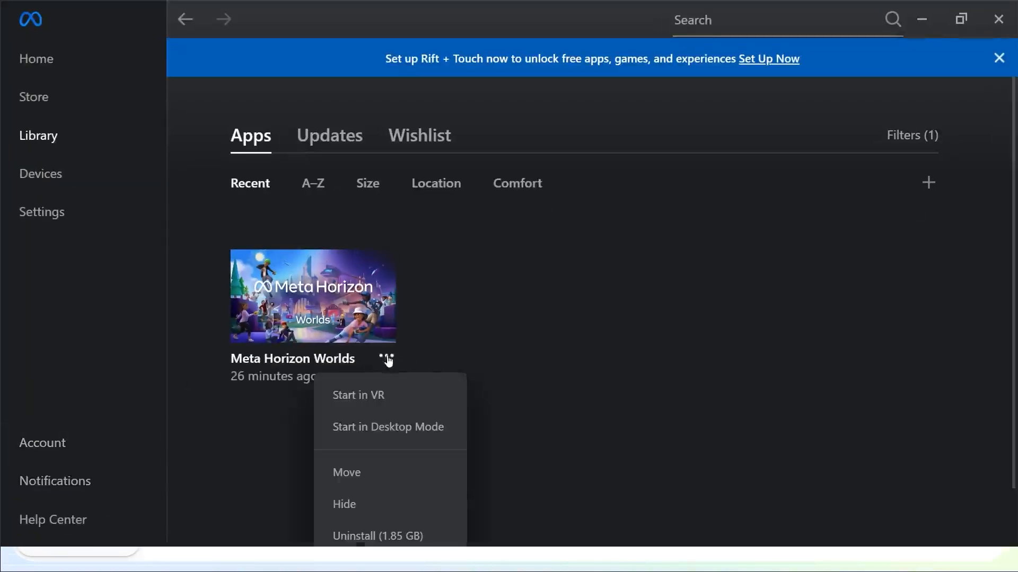
left_click(375, 426)
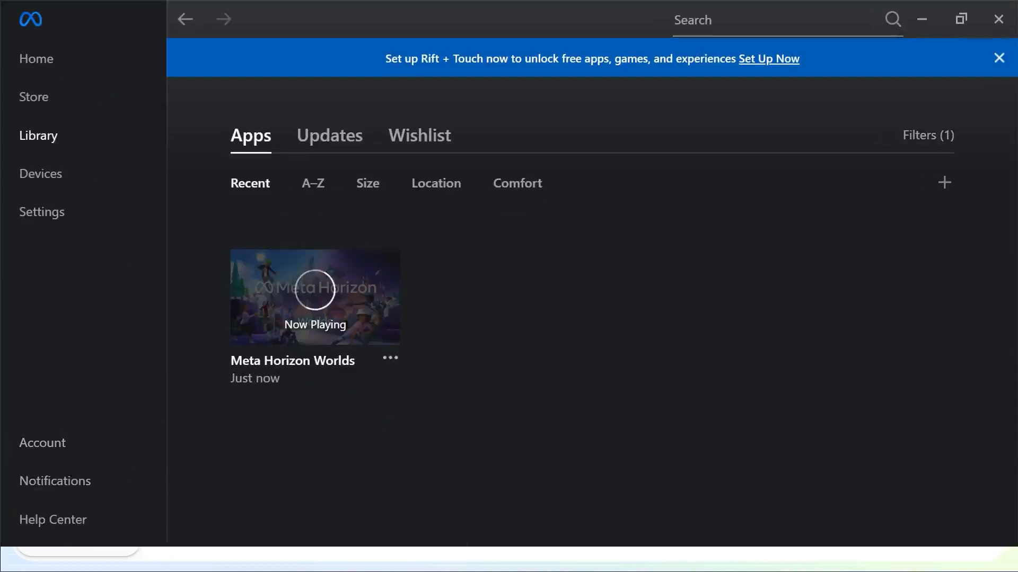
key("alt+Tab")
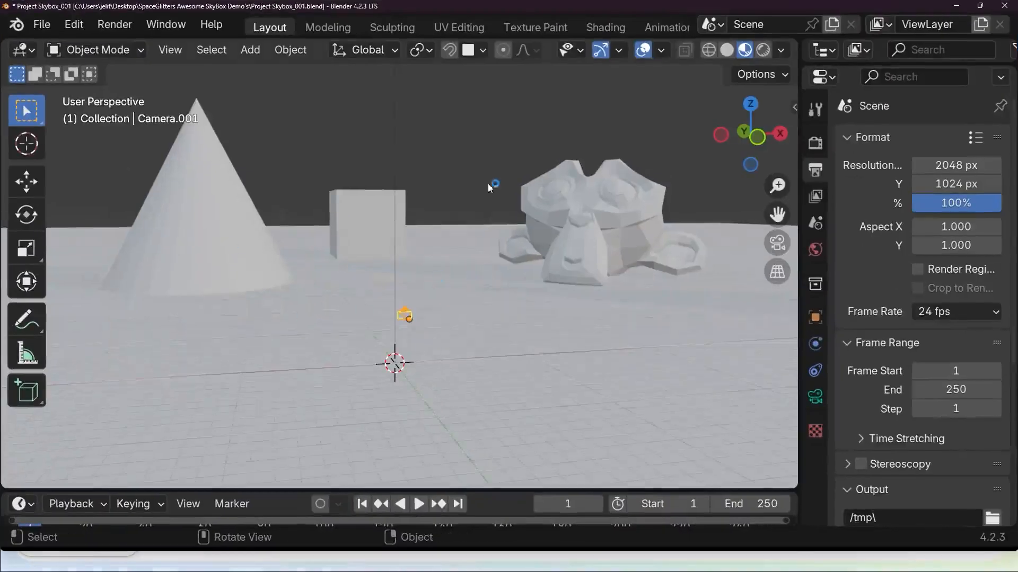
middle_click_drag(487, 183, 418, 193)
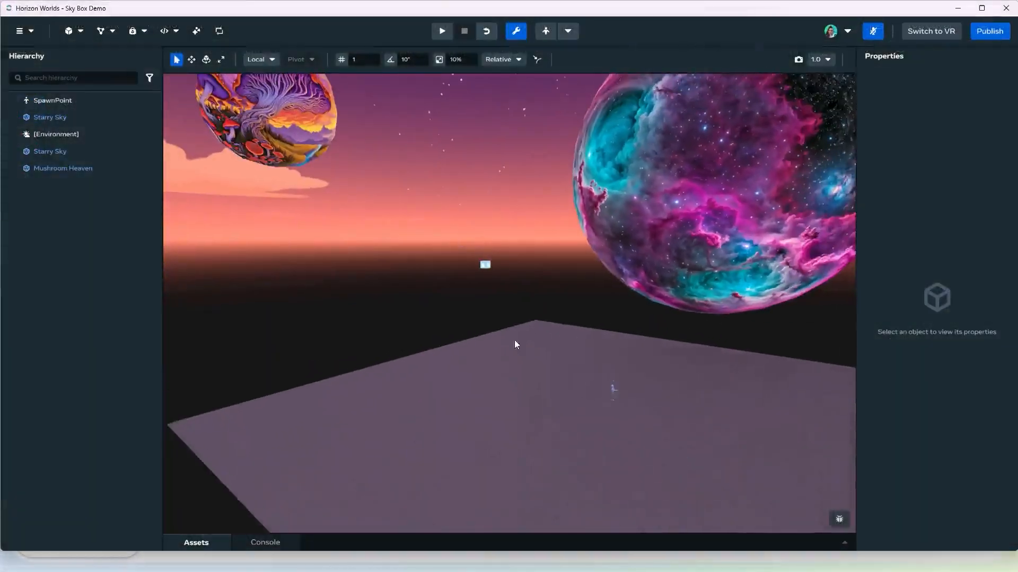
In the Sky Box Demo world's assets, start a 3D model import with Preserve offset pivots turned off
left_click_drag(439, 342, 539, 376, "alt")
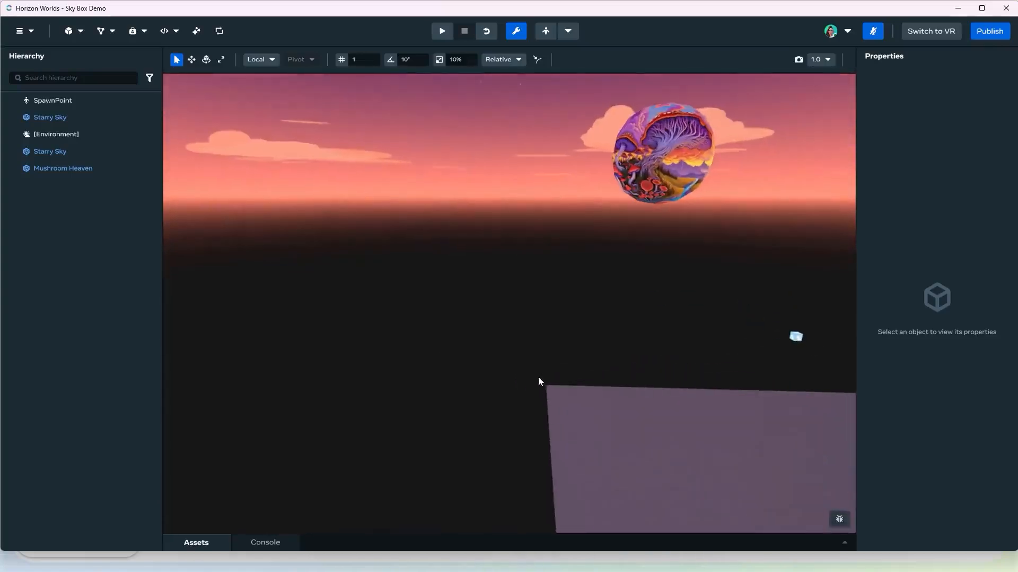
left_click(206, 545)
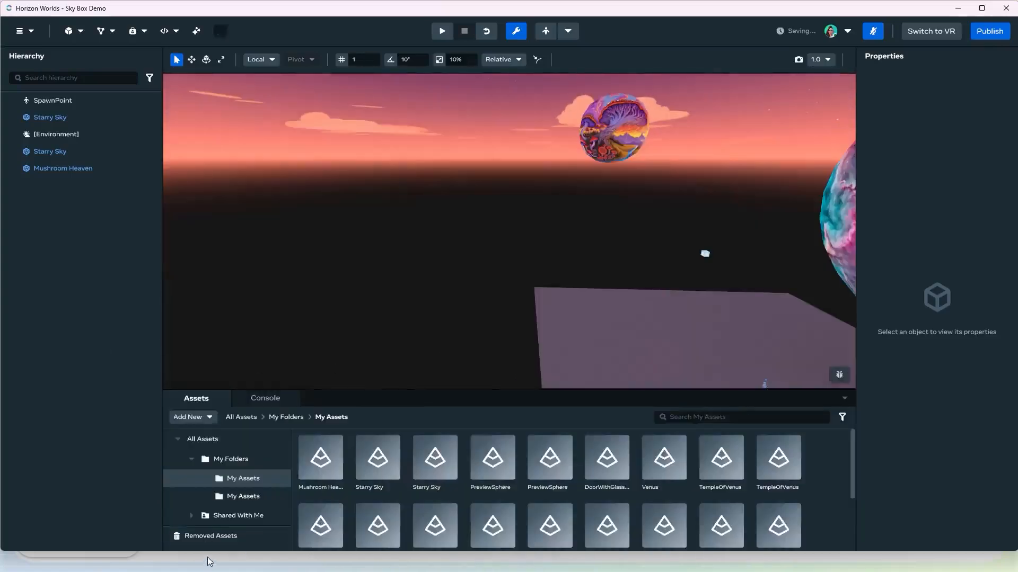
left_click(198, 417)
left_click(214, 454)
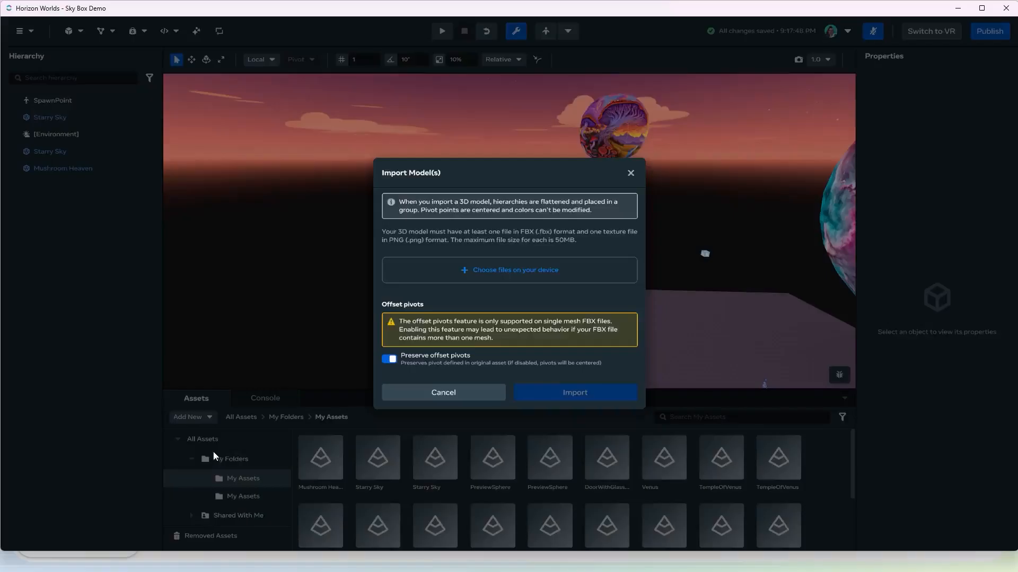
left_click(391, 359)
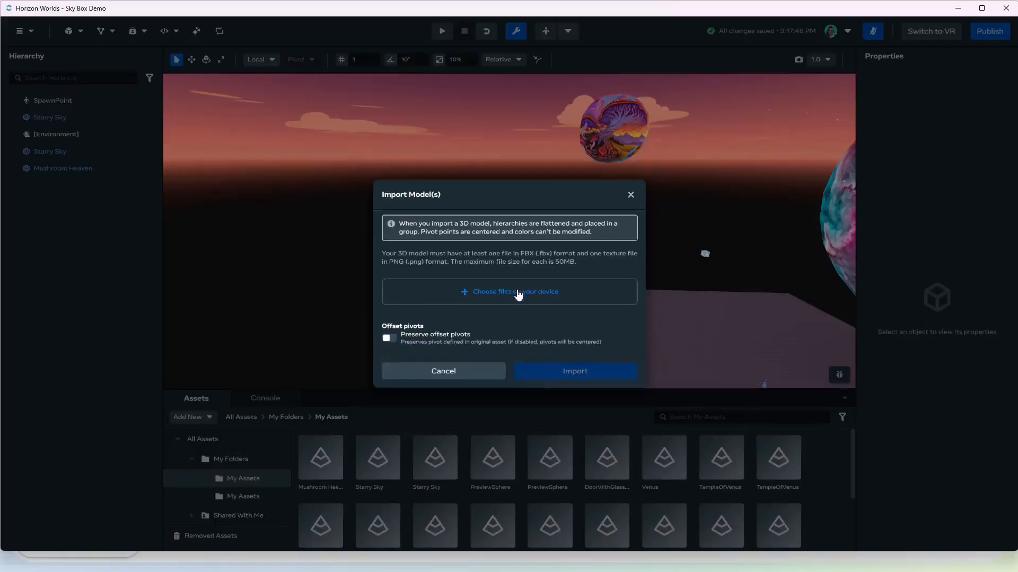
Import the MonkeyTown model together with its MonkeyTown_B texture from the SkyBox Demo's folder on the desktop
left_click(517, 292)
left_click(42, 146)
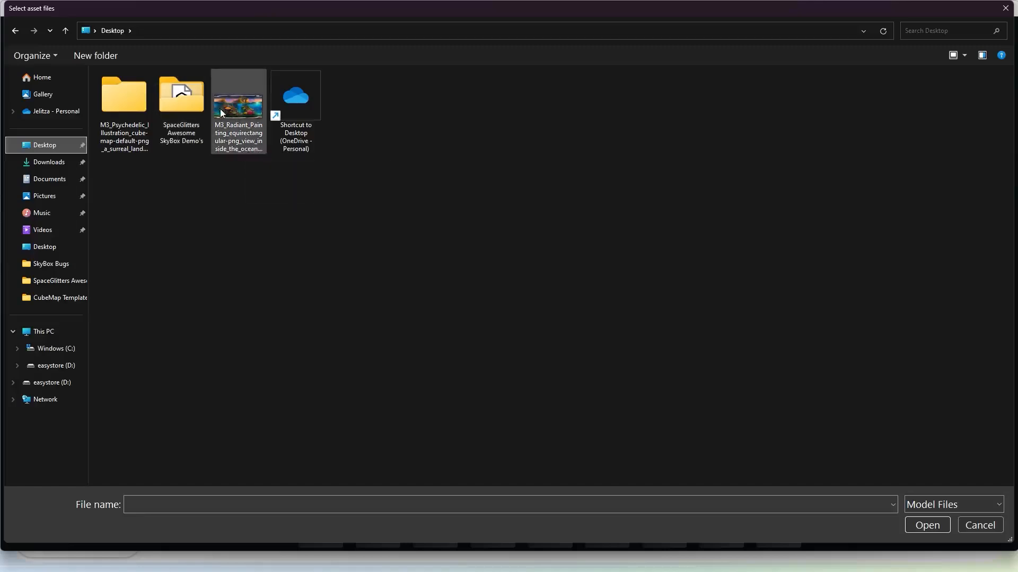
double_click(184, 106)
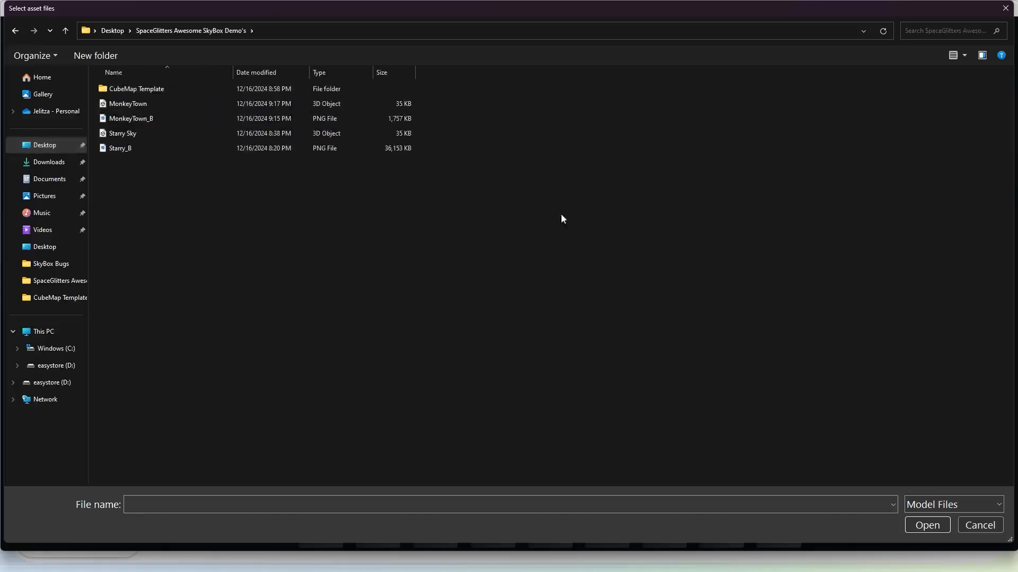
left_click(154, 117)
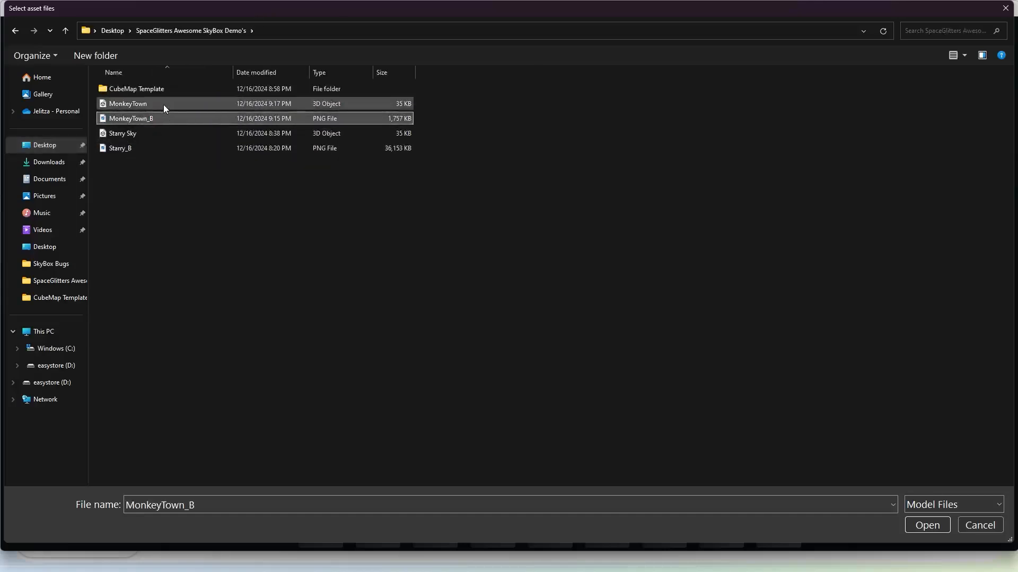
left_click(161, 103, "ctrl")
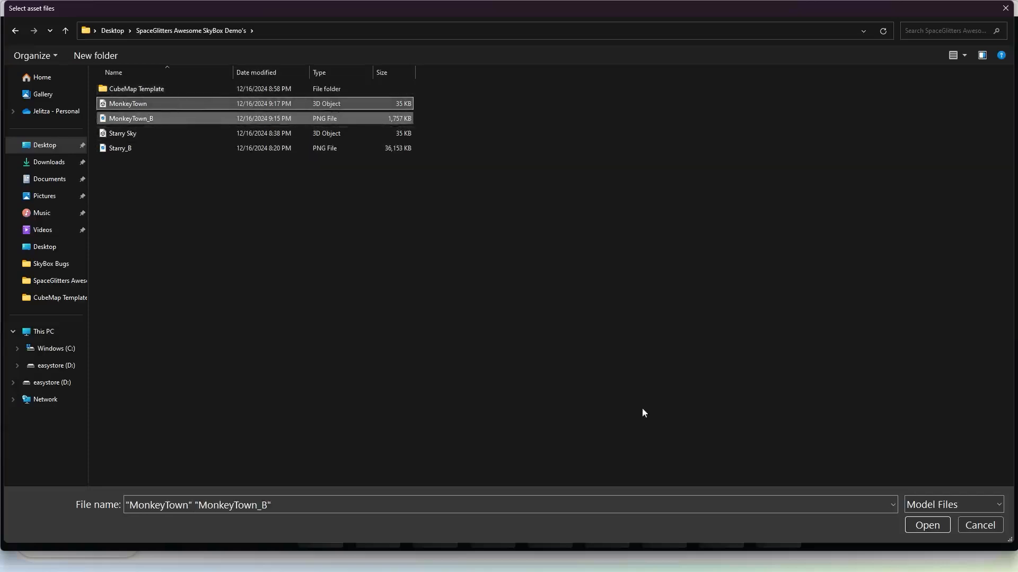
left_click(924, 528)
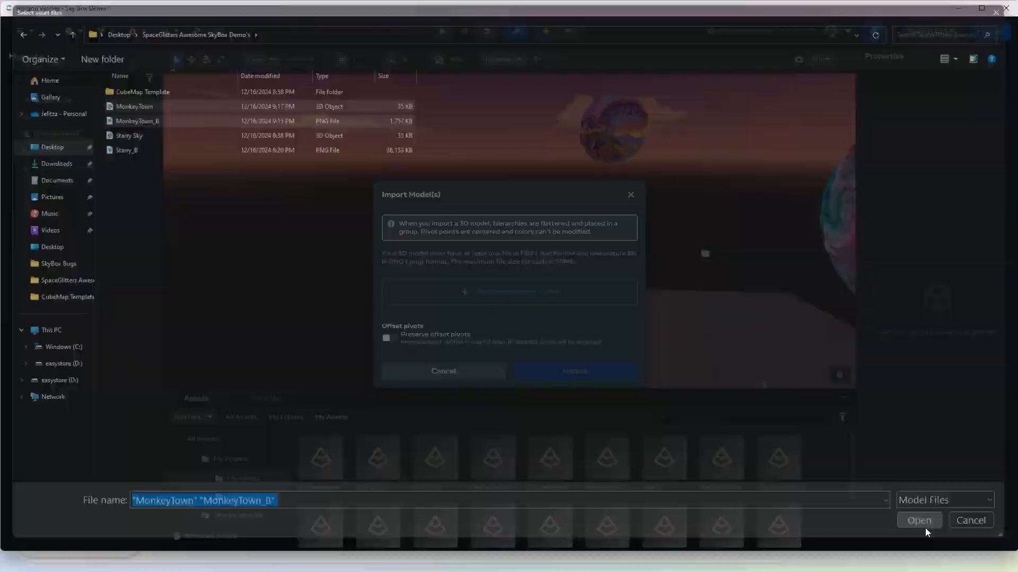
left_click(584, 404)
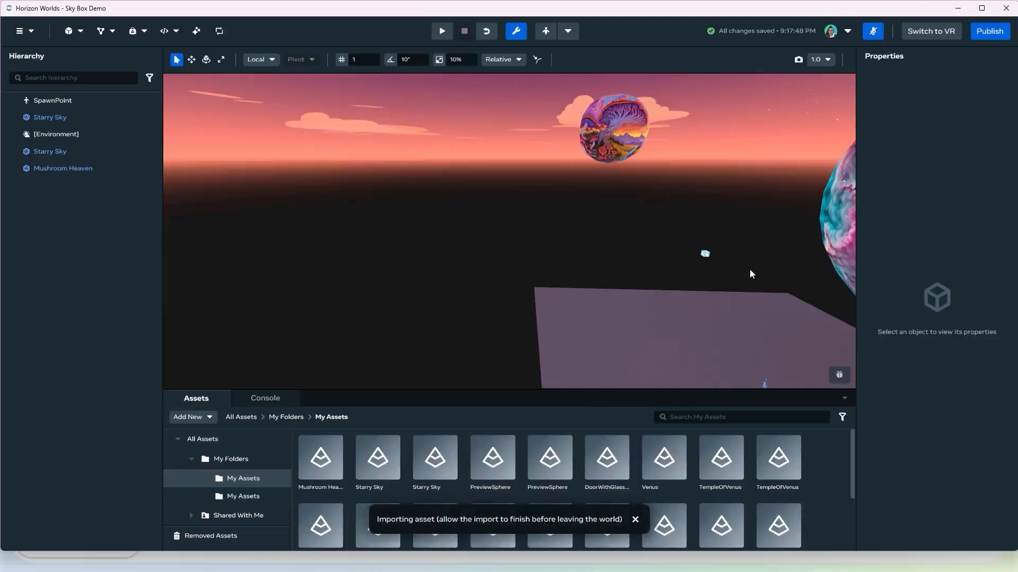
Place the imported MonkeyTown asset in the world above the ground plane near the other skybox spheres
left_click_drag(321, 456, 640, 220)
scroll(537, 283, "down", 3)
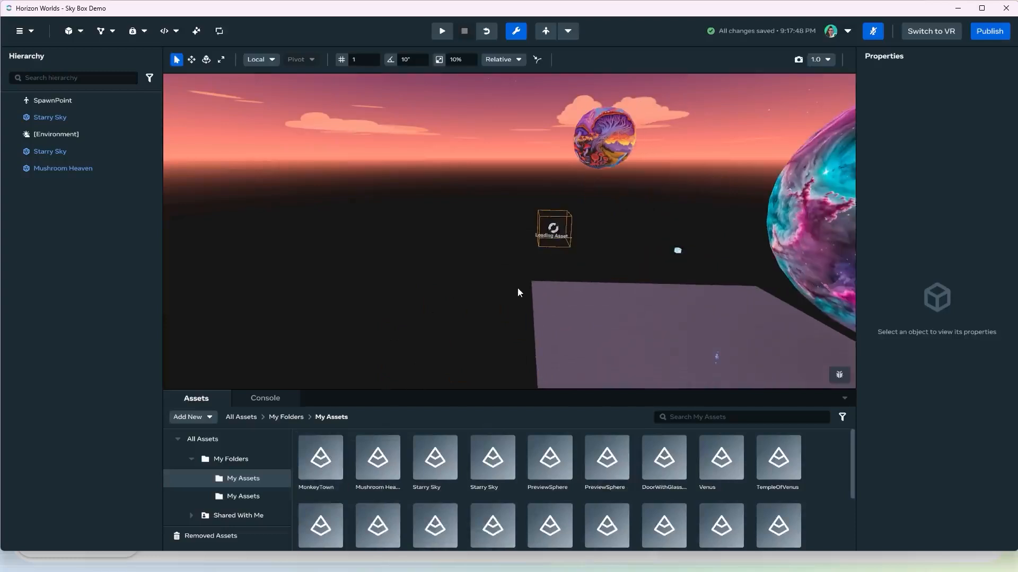
scroll(520, 289, "up", 3)
right_click_drag(520, 289, 497, 288)
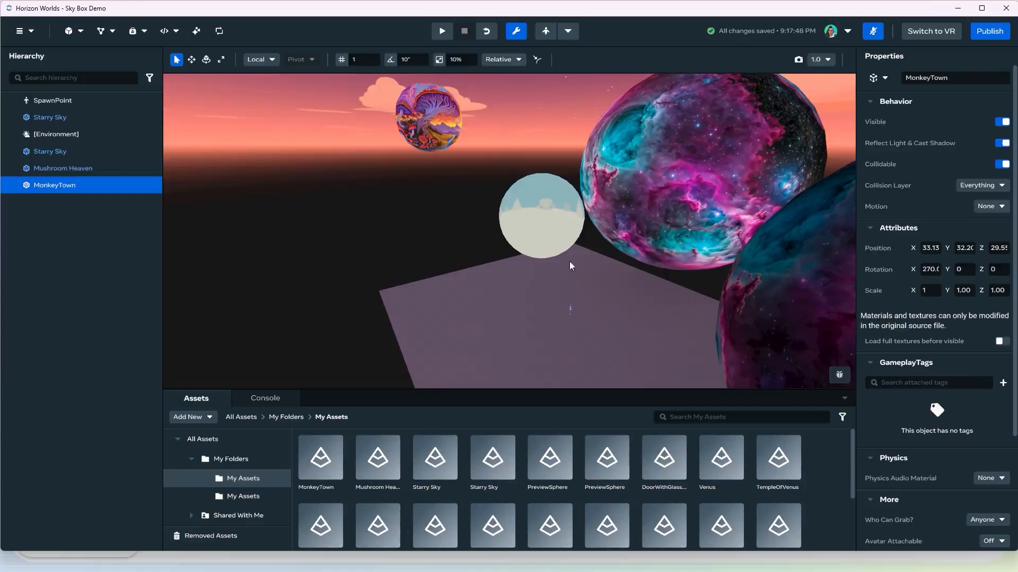
scroll(538, 238, "down", 1)
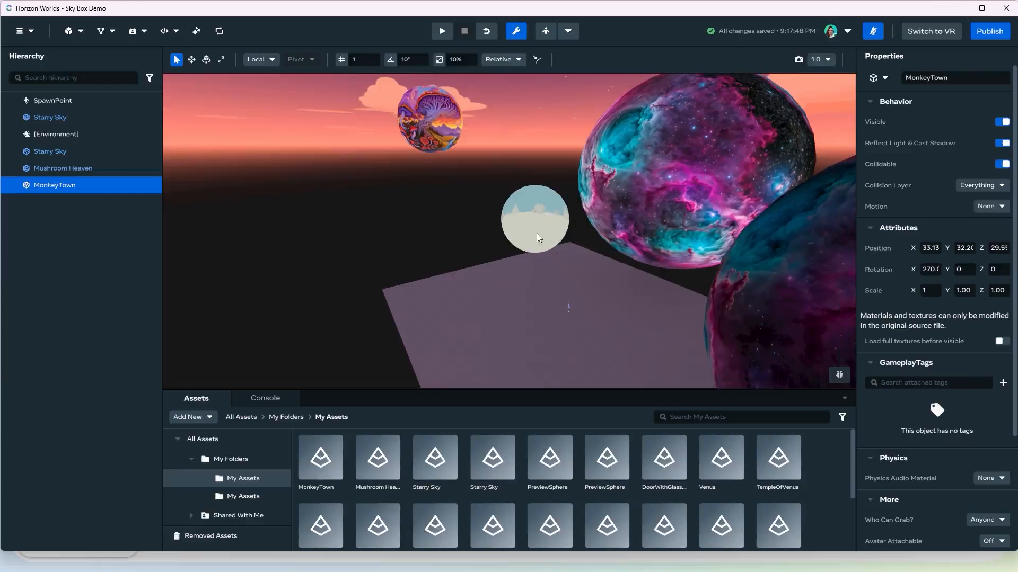
Select only the MonkeyTown sphere and scale it up uniformly to about 9.04
left_click(574, 266, "shift")
key("r")
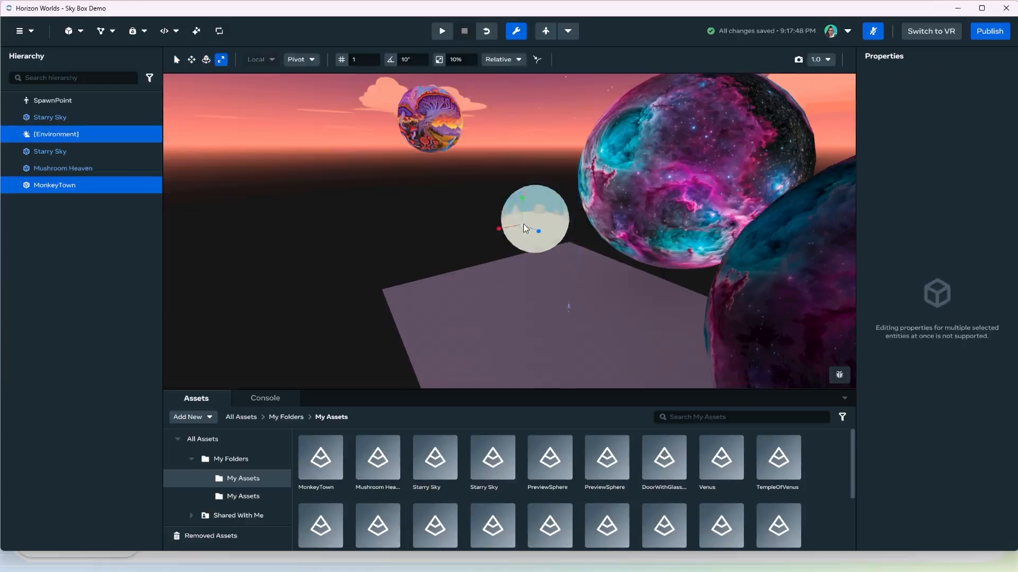
mouse_move(757, 292)
left_mouse_down()
mouse_move(947, 350)
mouse_move(872, 322)
mouse_move(770, 305)
left_mouse_up()
left_click(556, 214)
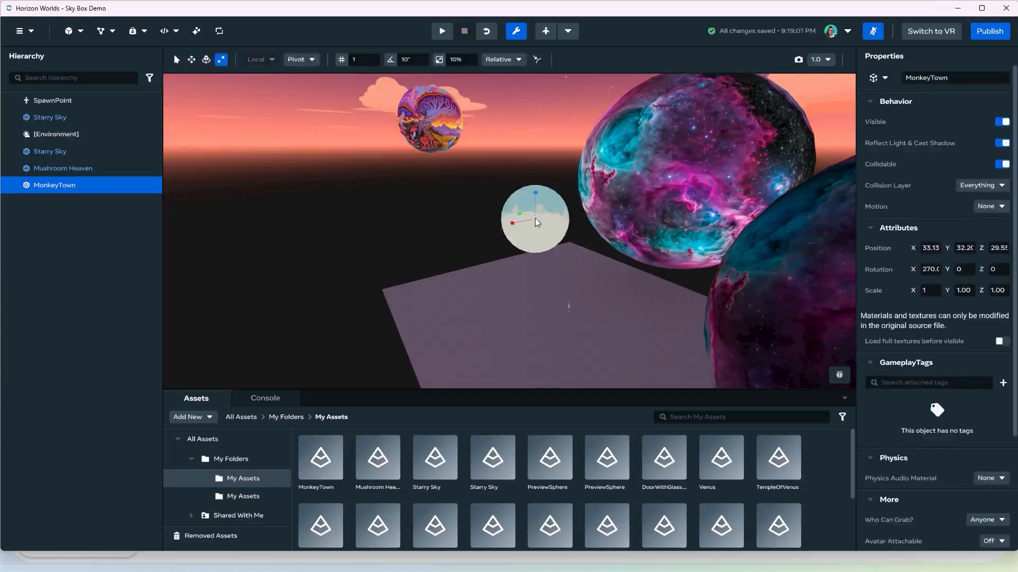
left_click_drag(537, 223, 960, 346)
scroll(672, 270, "up", 4)
left_click_drag(664, 271, 532, 311, "alt")
scroll(524, 313, "up", 3)
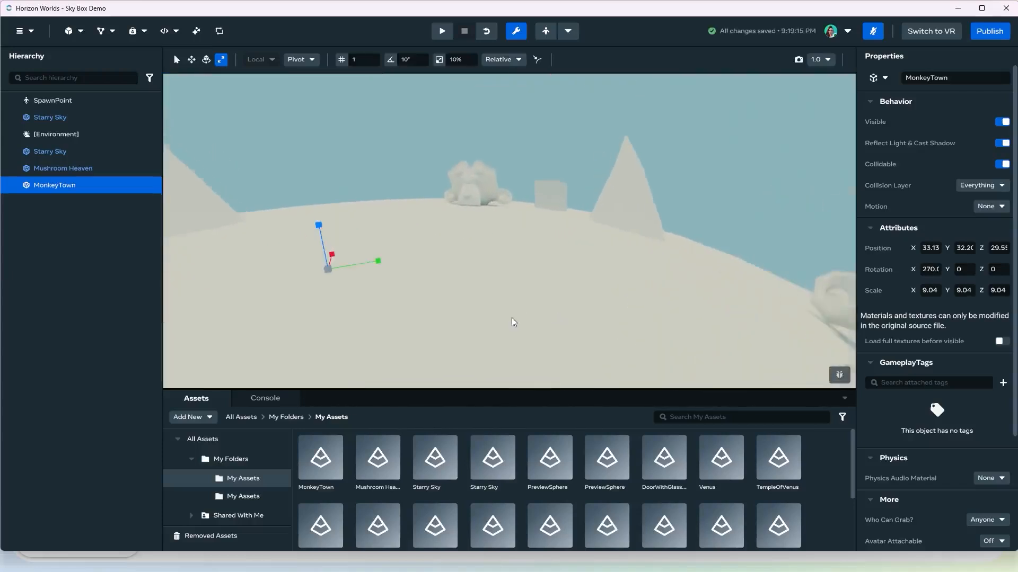
Preview the world from a spot inside the MonkeyTown sphere and walk the avatar around to inspect the skybox
right_click(514, 324)
left_click(584, 434)
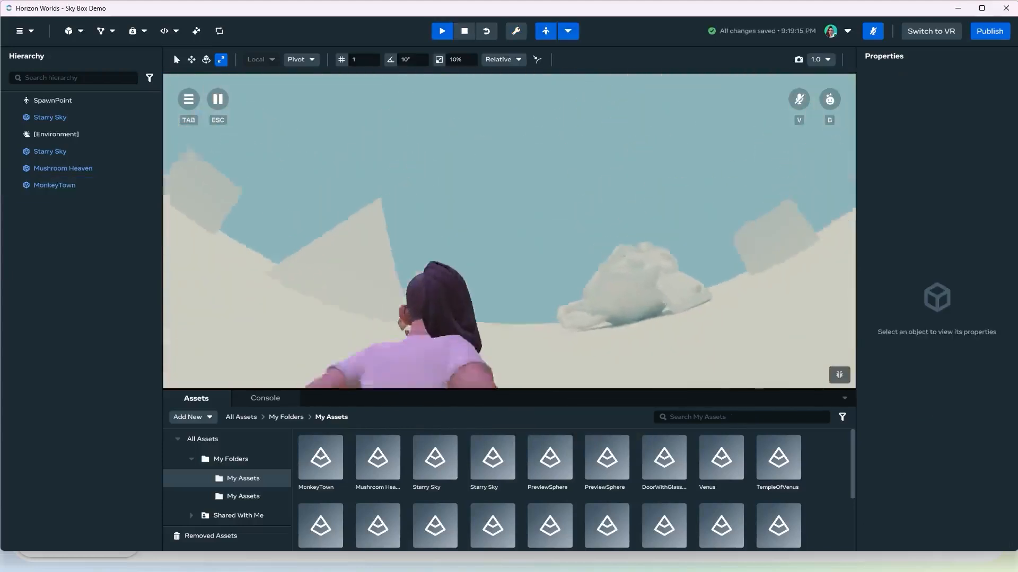
key("w")
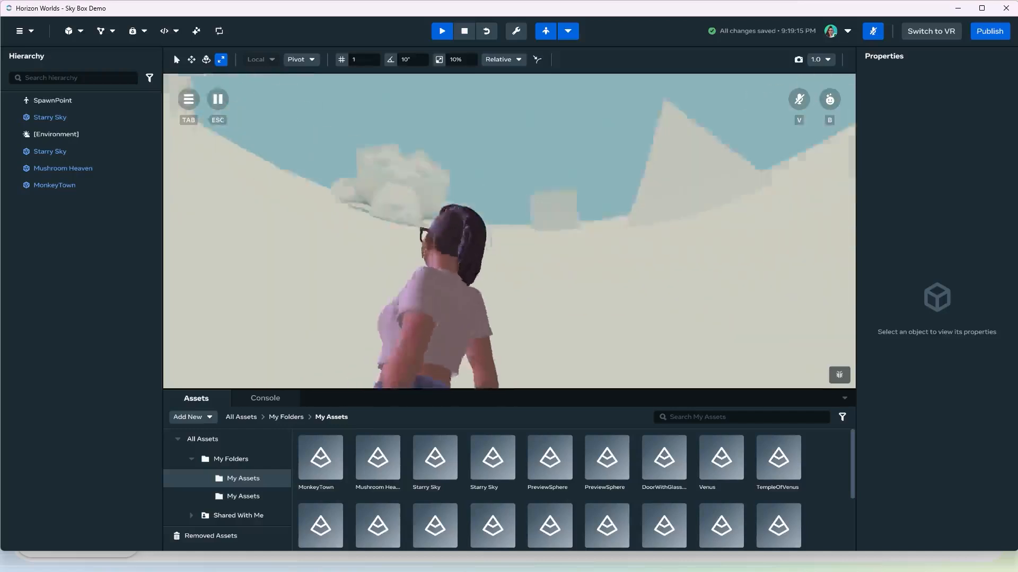
key("w")
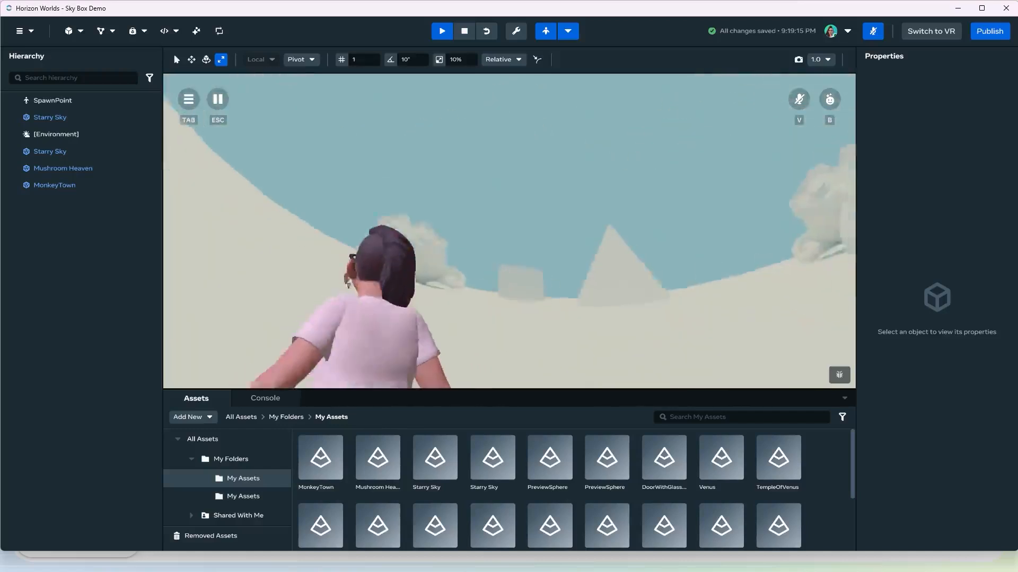
key("w")
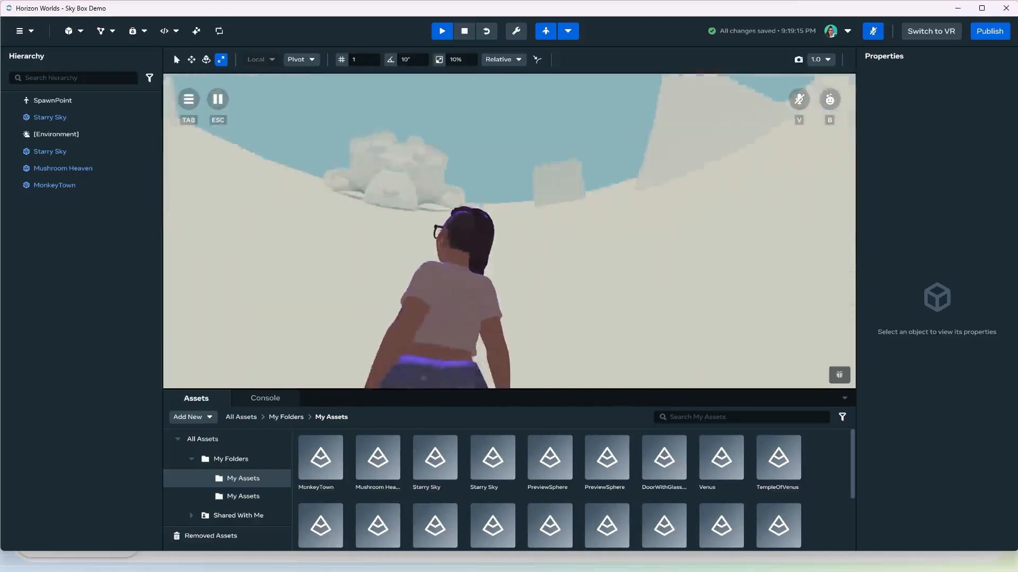
key("w")
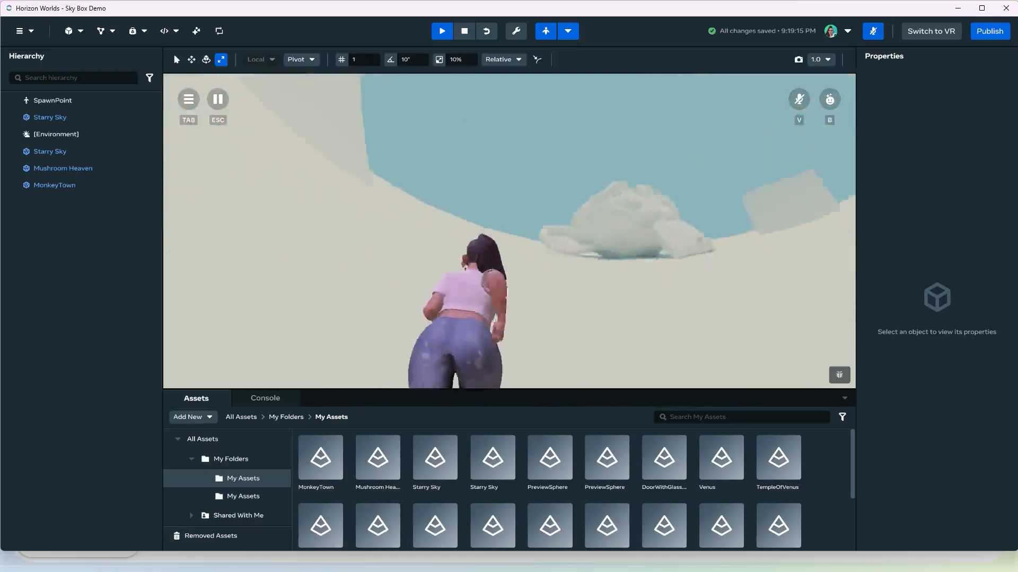
Walk the avatar around inside the MonkeyTown sphere to inspect the skybox, and end the preview
key("w")
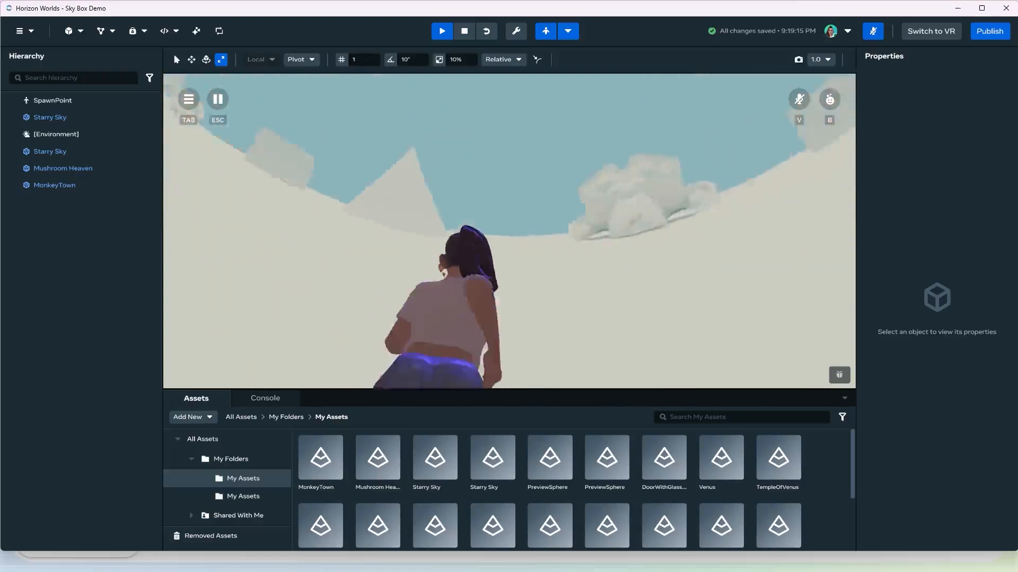
key("w")
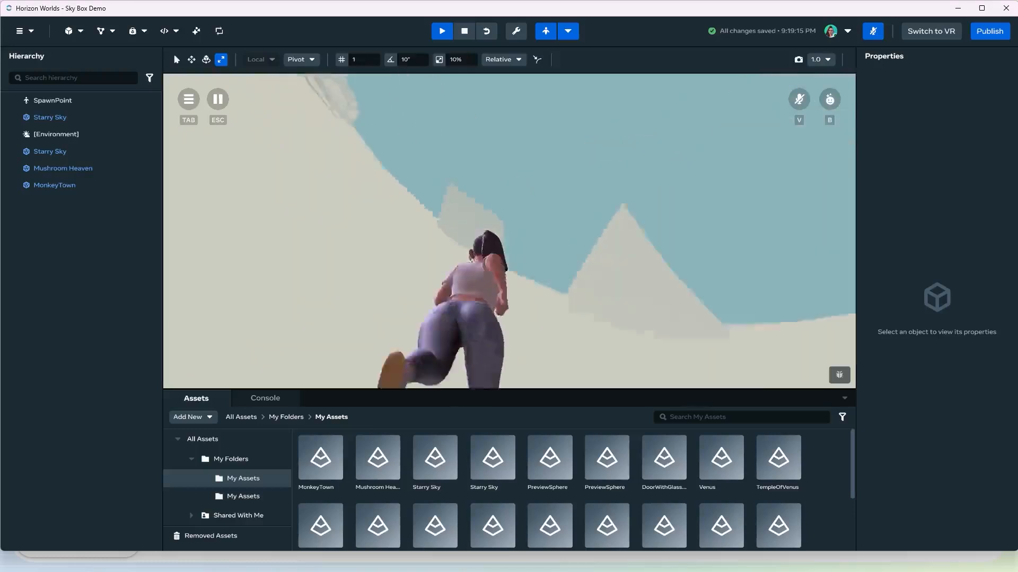
key("w")
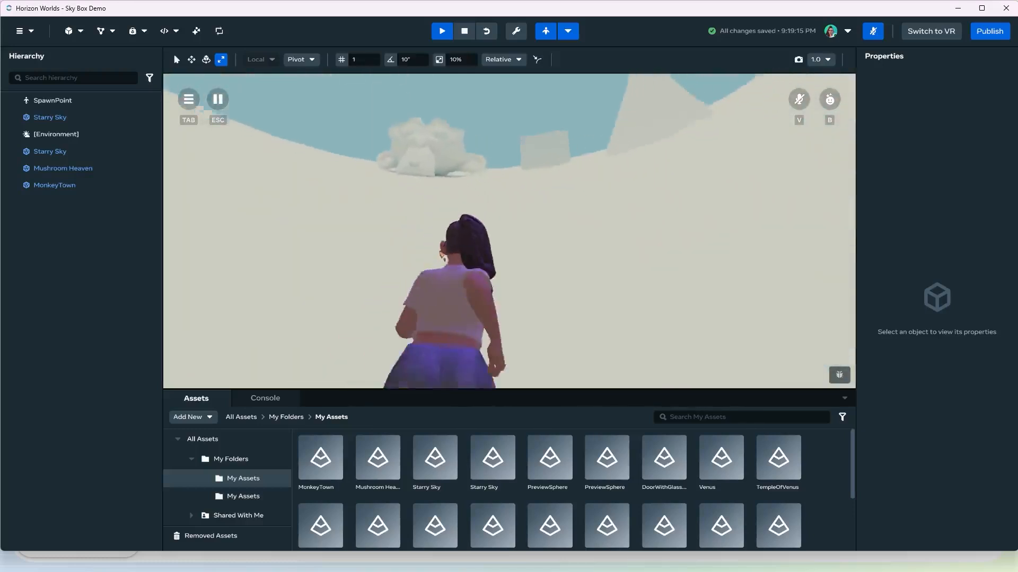
key("w")
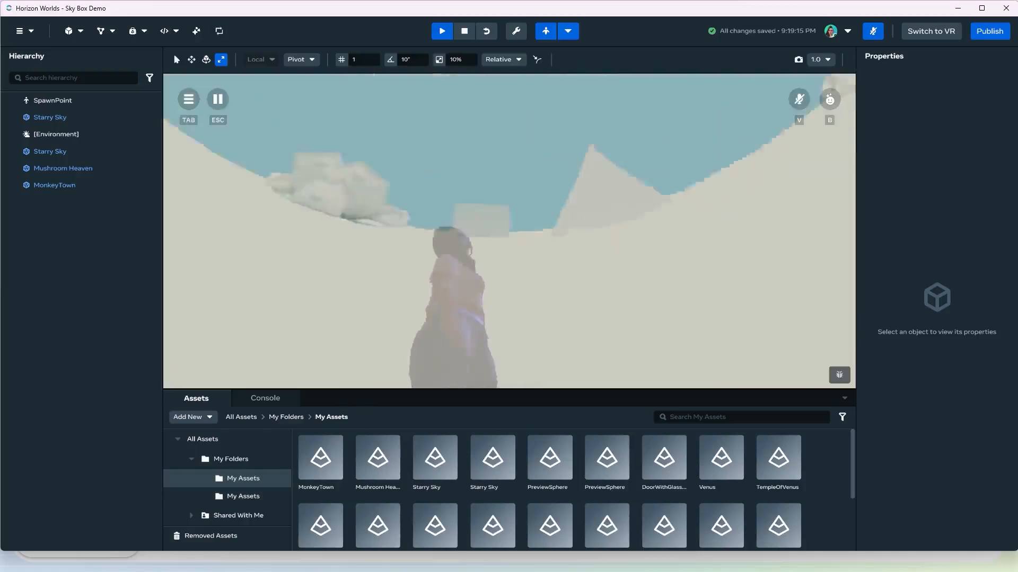
key("Escape")
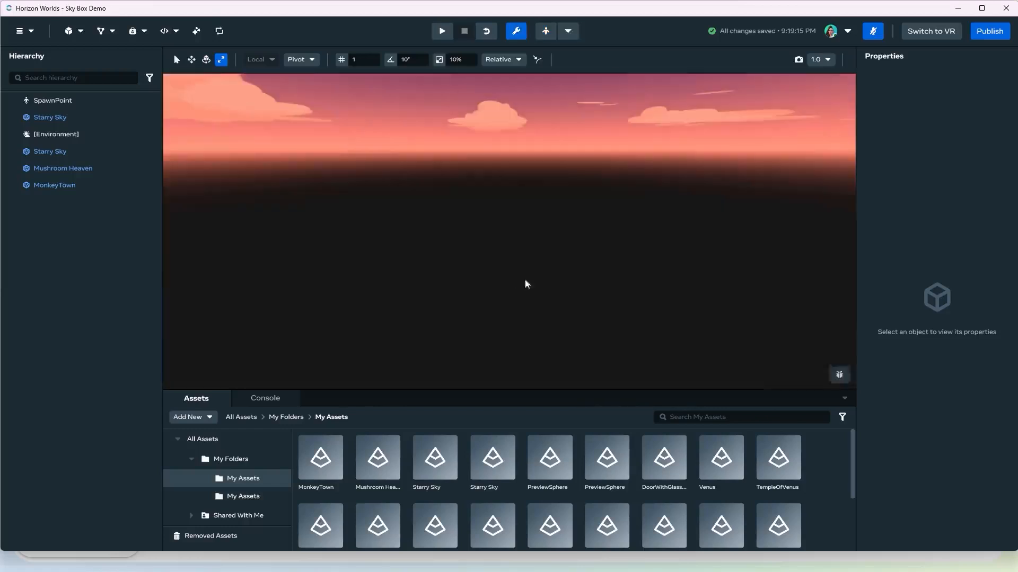
Add a Cube shape from the built-in shapes to the world at the MonkeyTown sphere
scroll(561, 272, "down", 10)
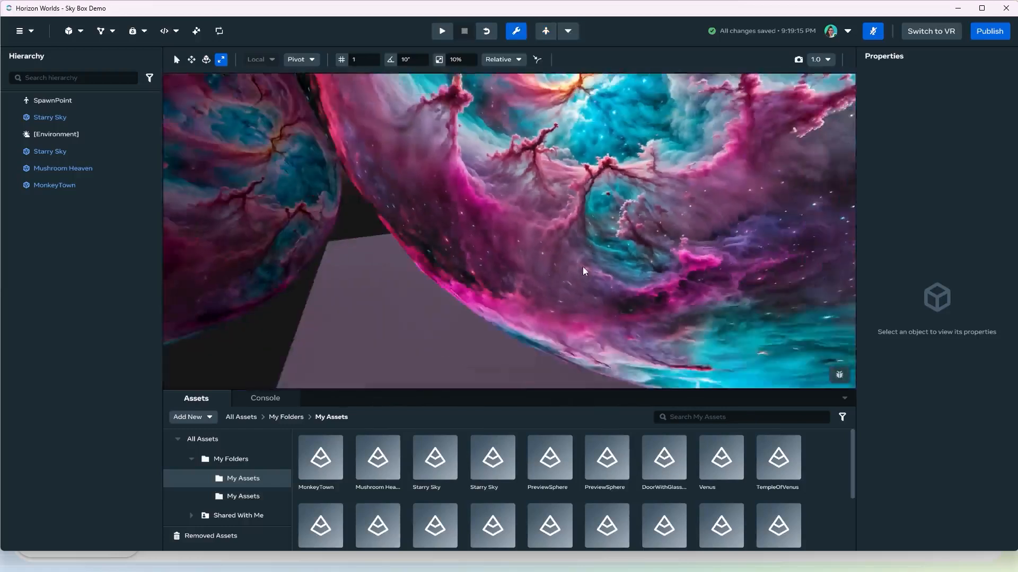
left_click(601, 268)
left_click_drag(645, 282, 504, 328, "alt")
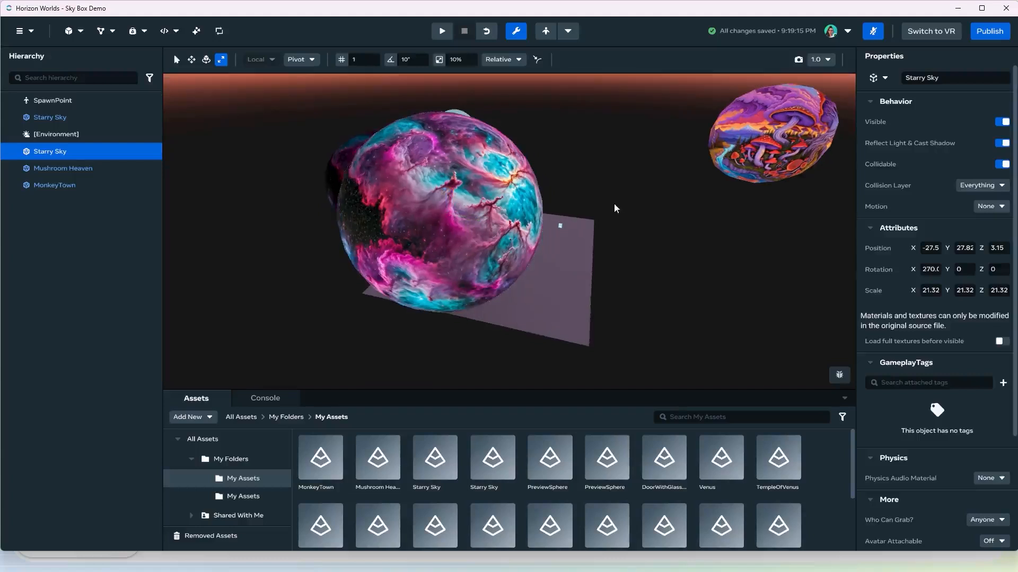
left_click(614, 203)
left_click_drag(613, 203, 954, 241, "alt")
scroll(502, 237, "up", 3)
left_click_drag(503, 237, 376, 157, "alt")
scroll(450, 253, "up", 3)
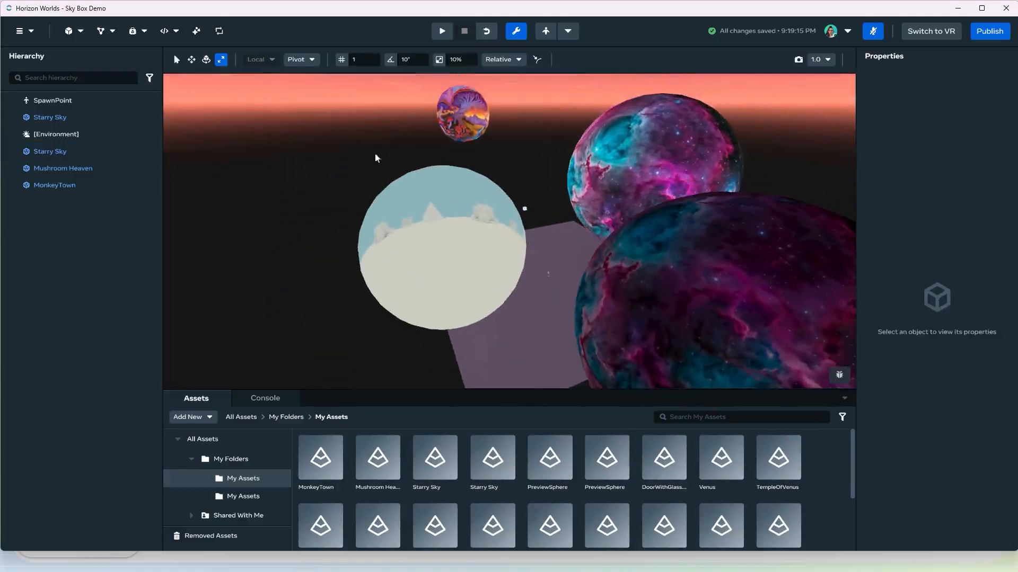
left_click(81, 33)
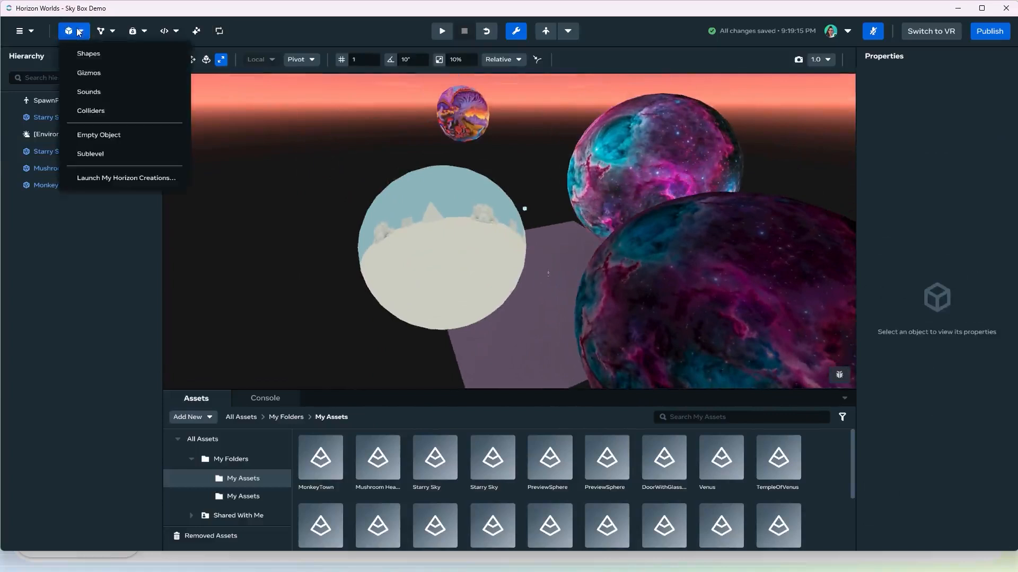
left_click(94, 53)
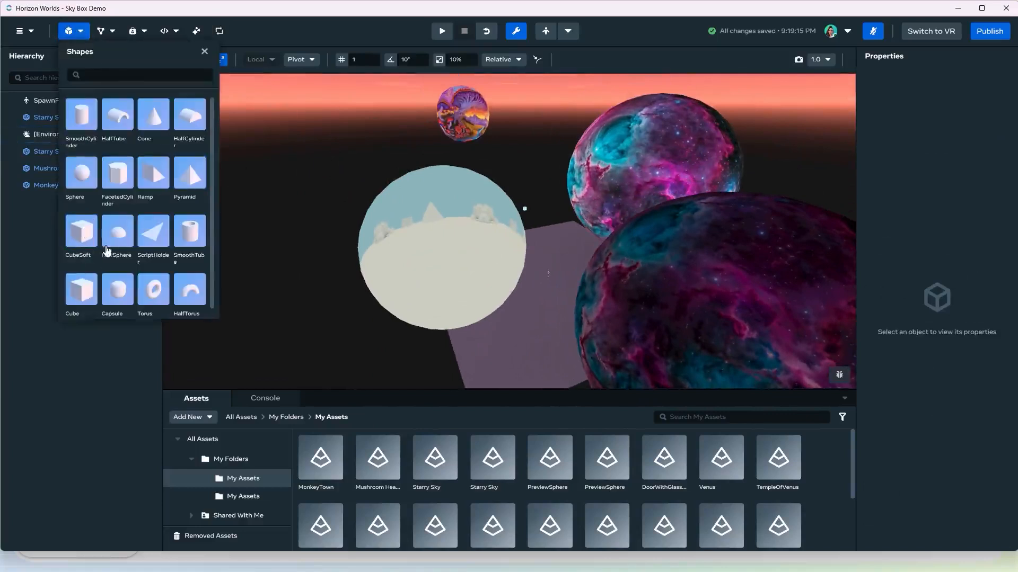
left_click_drag(229, 313, 412, 292)
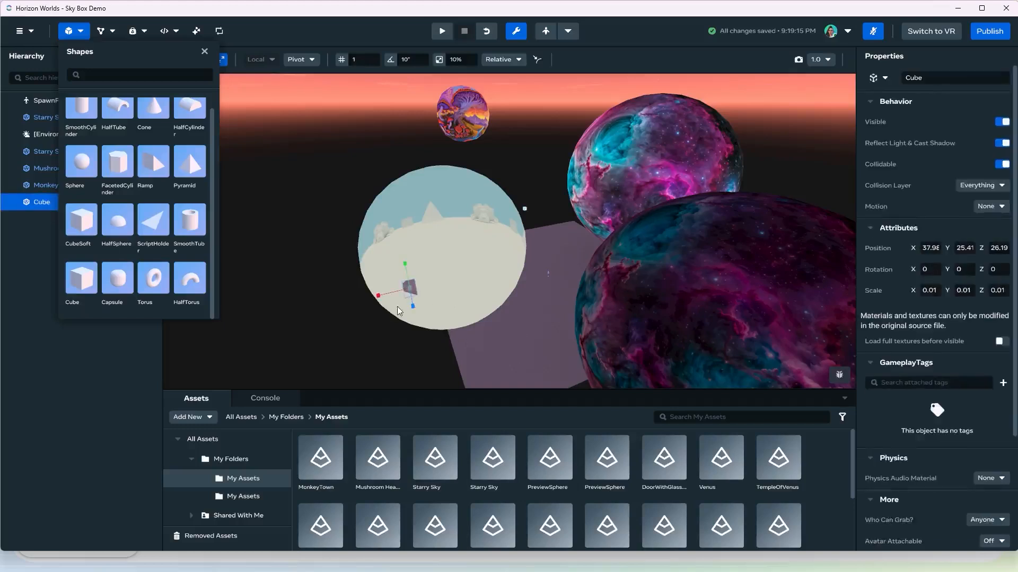
Scale the cube up to about 0.12 and flatten its Y scale to about 0.01 to form a platform
left_click_drag(412, 290, 593, 306)
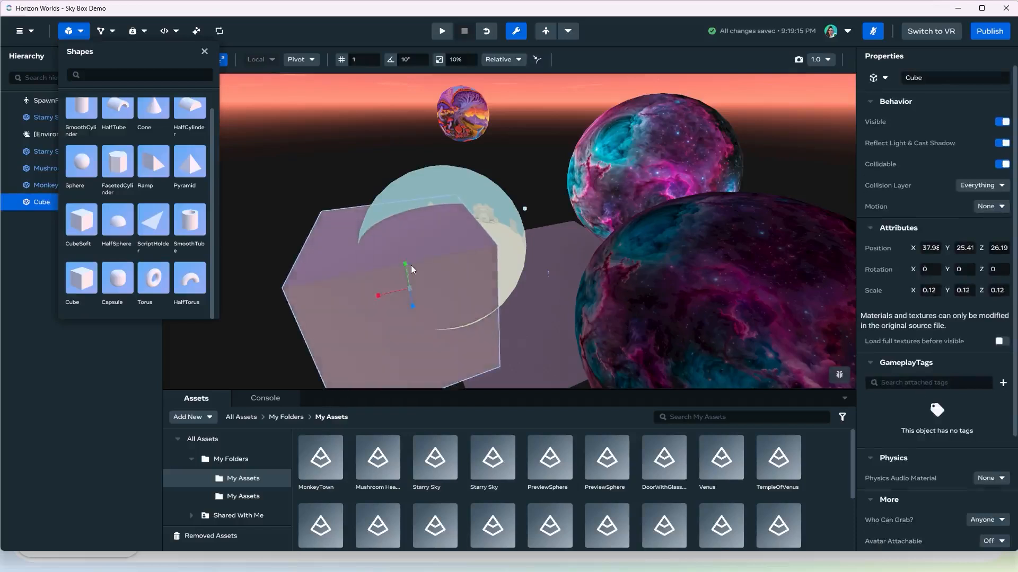
left_click_drag(404, 267, 427, 287)
Move the flattened cube inside the MonkeyTown sphere to about X 33.79, Y 30.15, Z 30.43
key("w")
left_click_drag(452, 250, 444, 224)
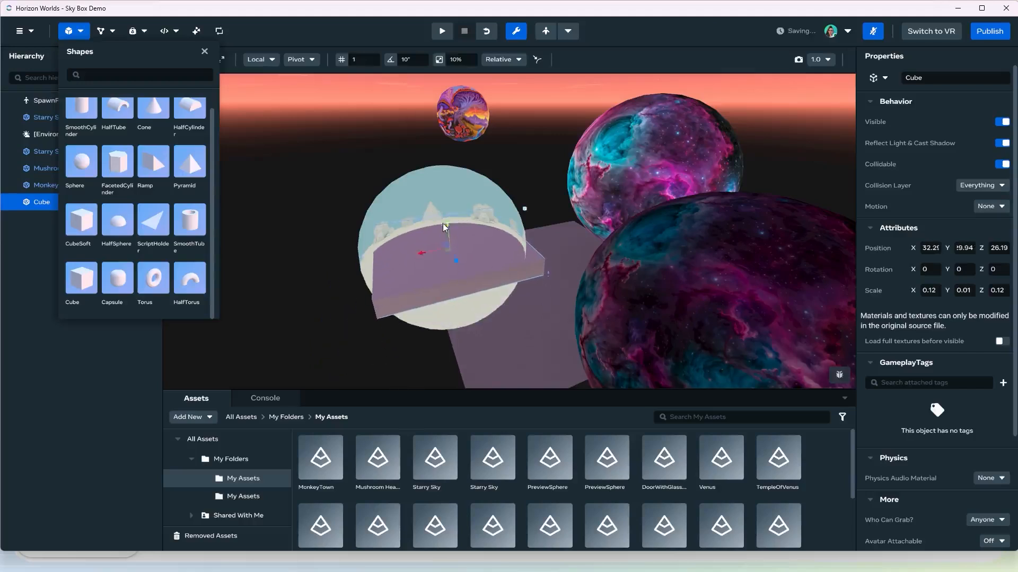
scroll(588, 238, "up", 3)
left_click_drag(542, 240, 569, 265, "alt")
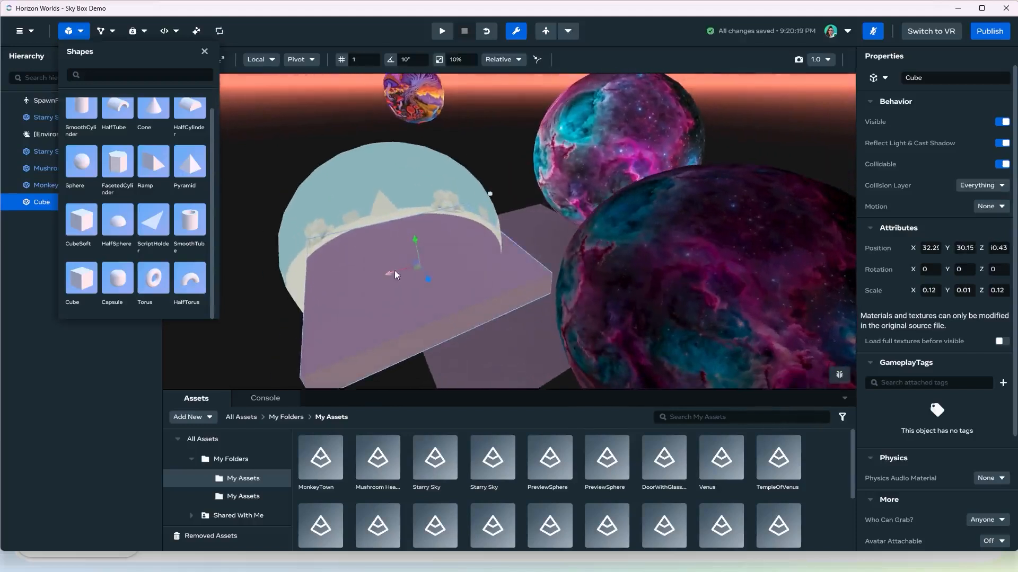
left_click_drag(396, 275, 461, 258)
Enlarge the platform cube to a scale of about 0.16, 0.02, 0.16 and make it invisible
key("r")
scroll(549, 227, "up", 3)
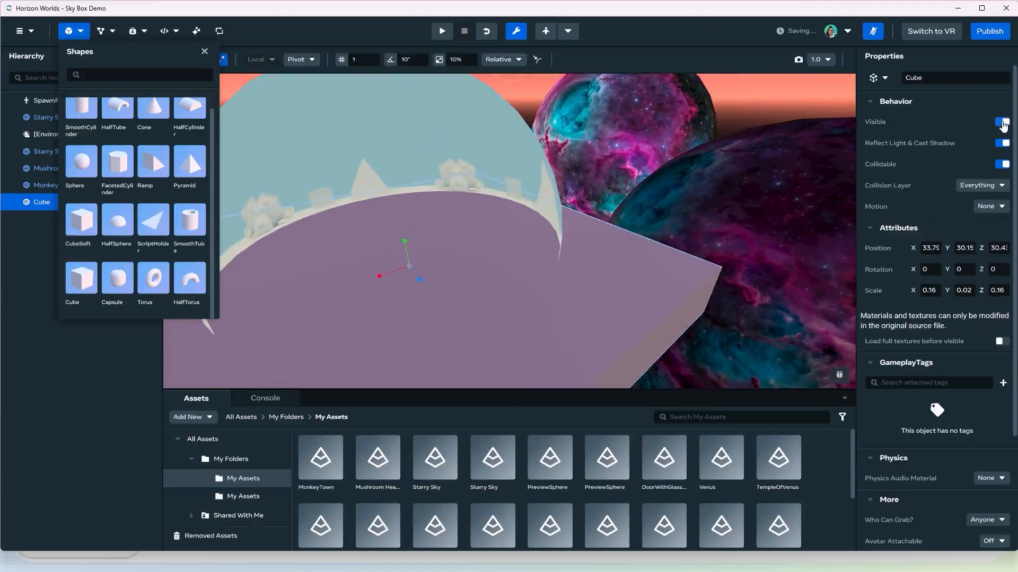
left_click(1002, 123)
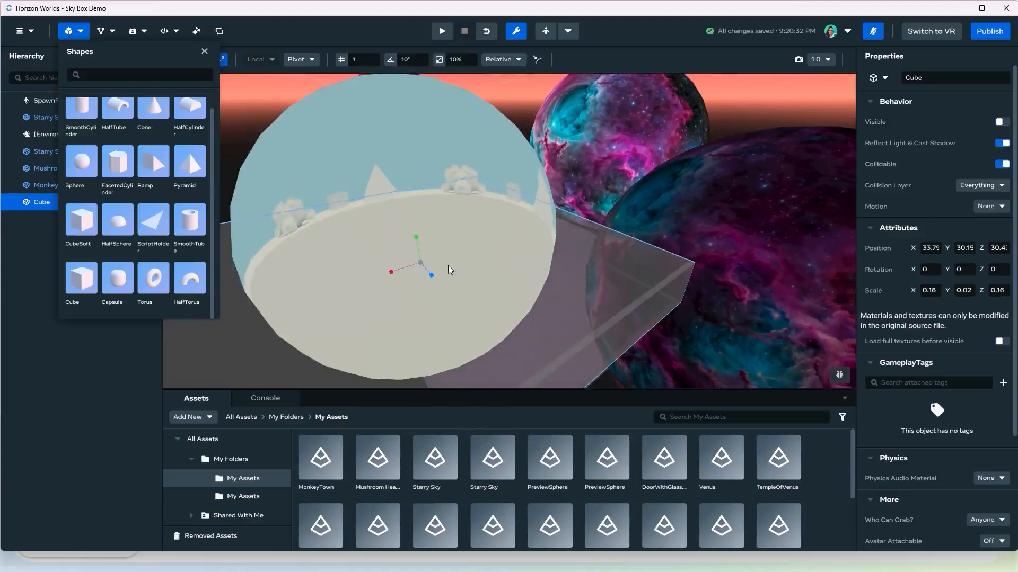
Preview the world from a spot on the hidden platform and run the avatar around inside the MonkeyTown skybox, ending the preview when done
right_click(453, 327)
left_click(510, 438)
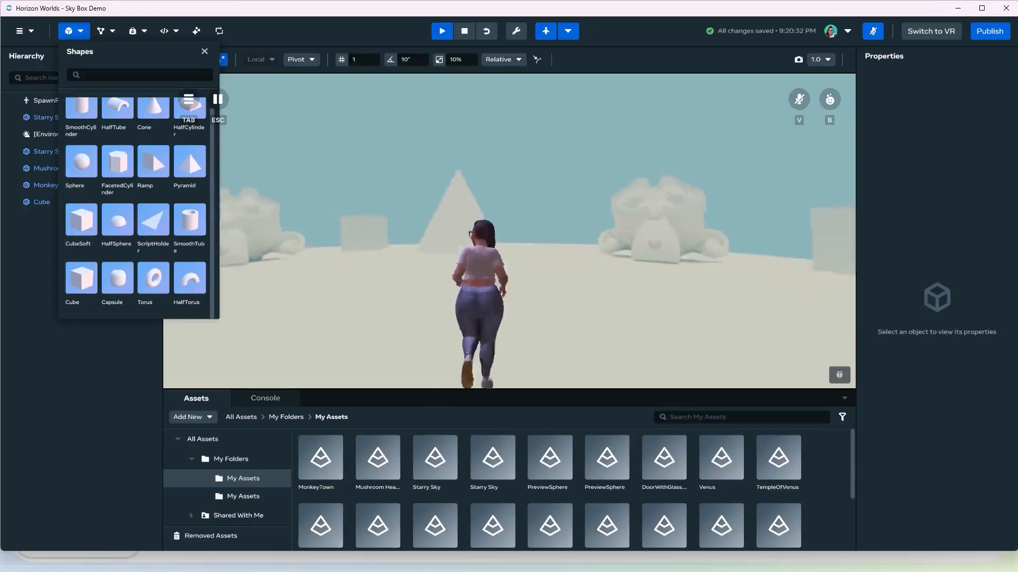
key("w")
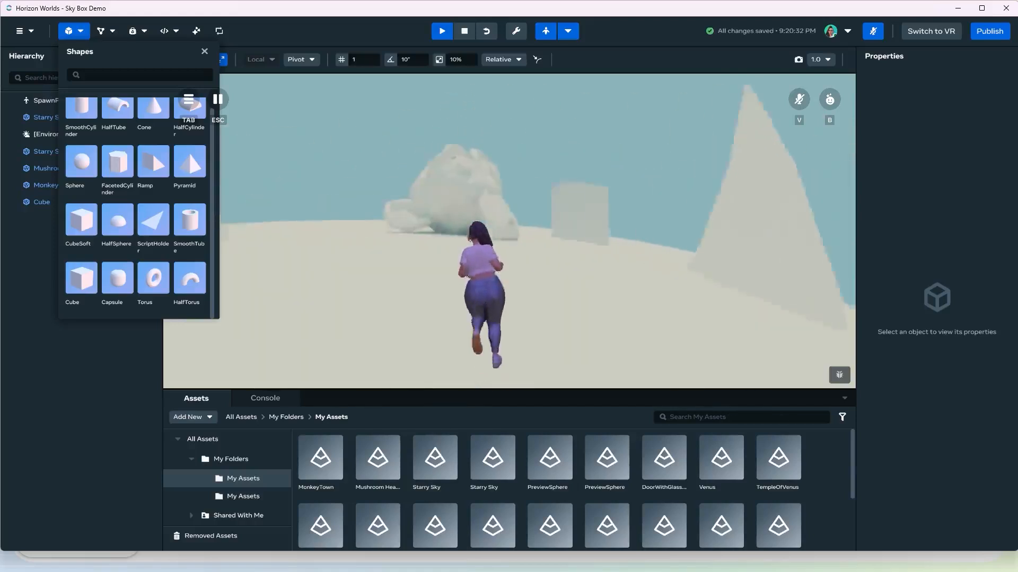
key("w")
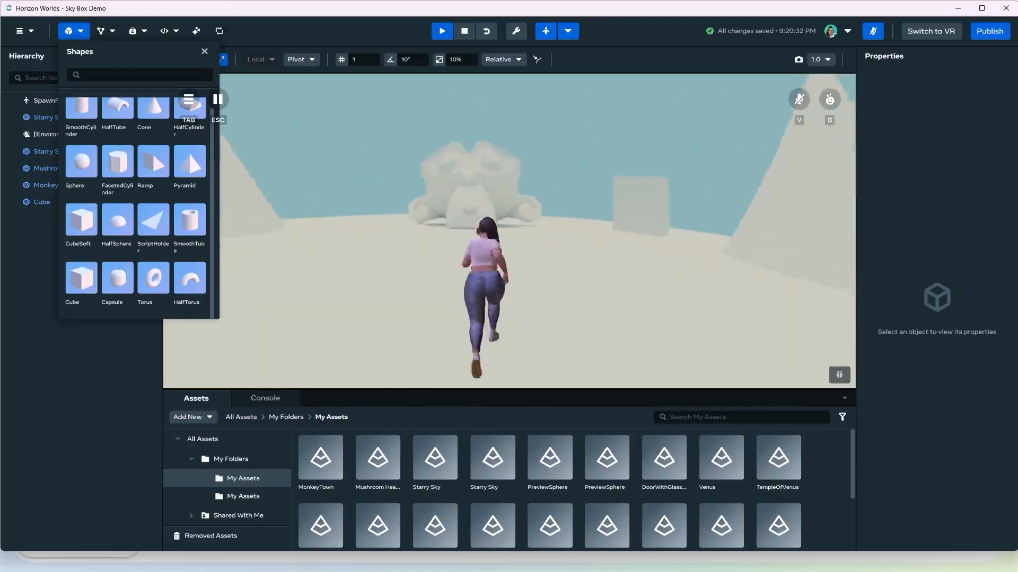
key("w")
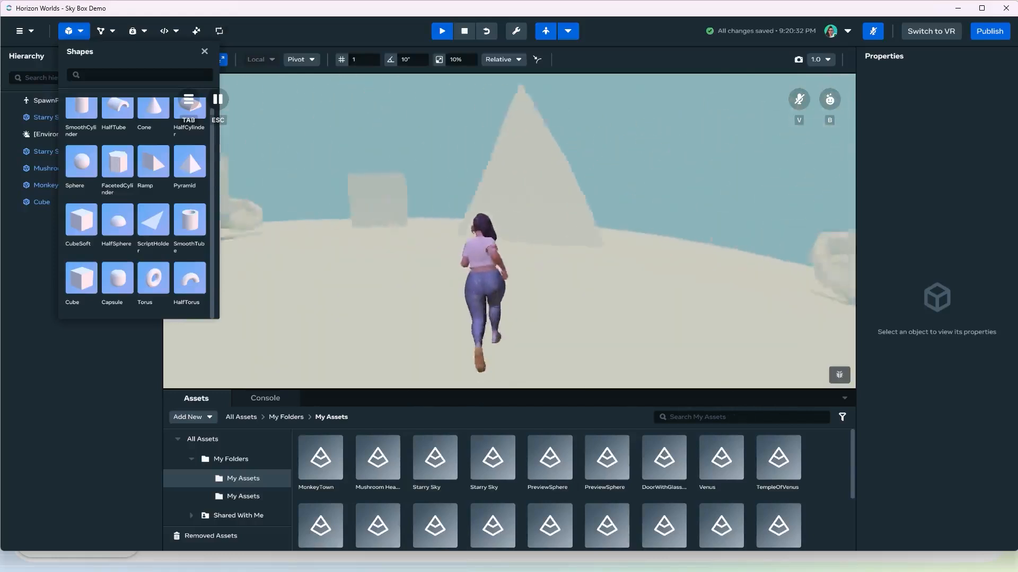
key("w")
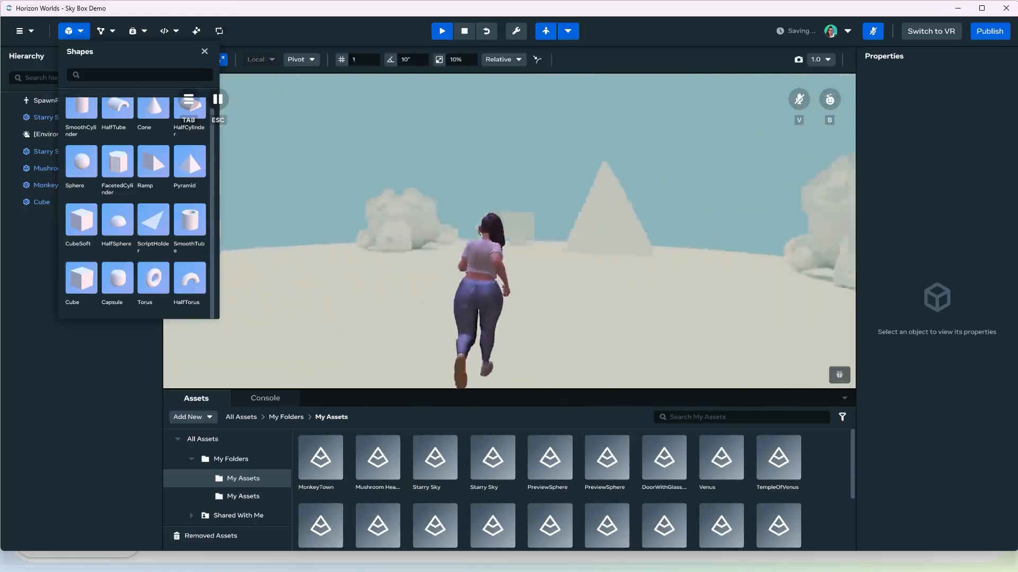
key("w")
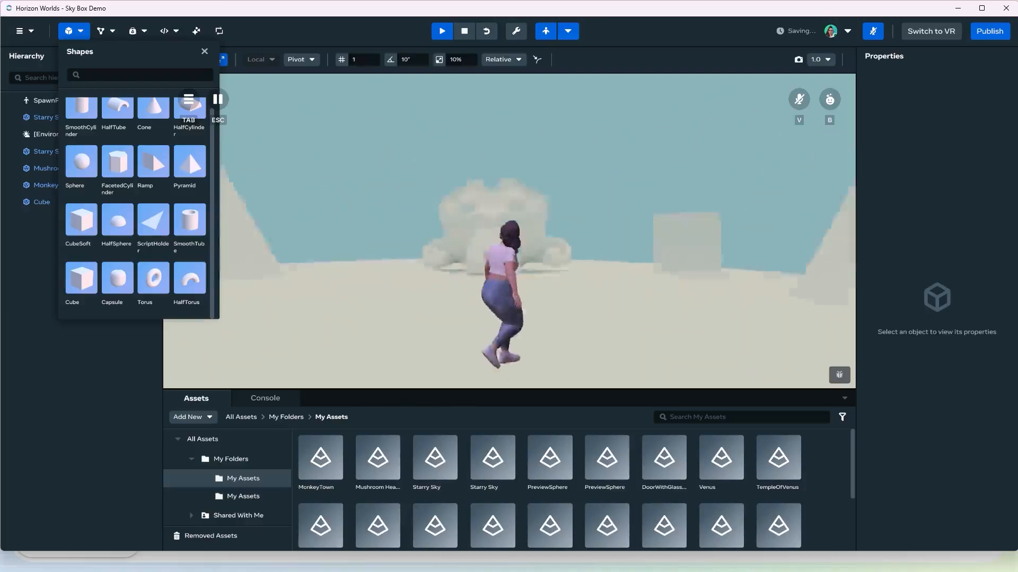
key("w")
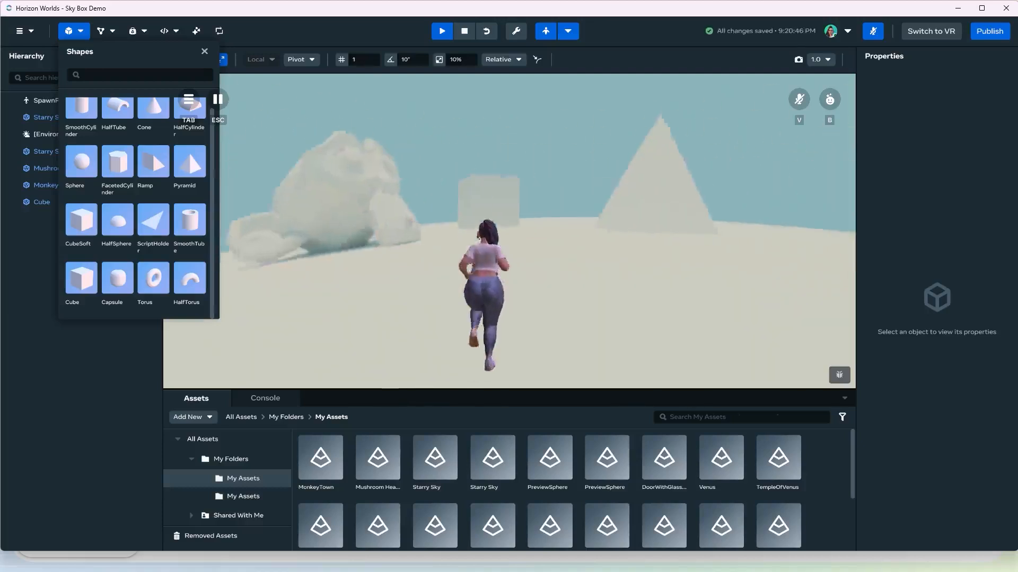
key("w")
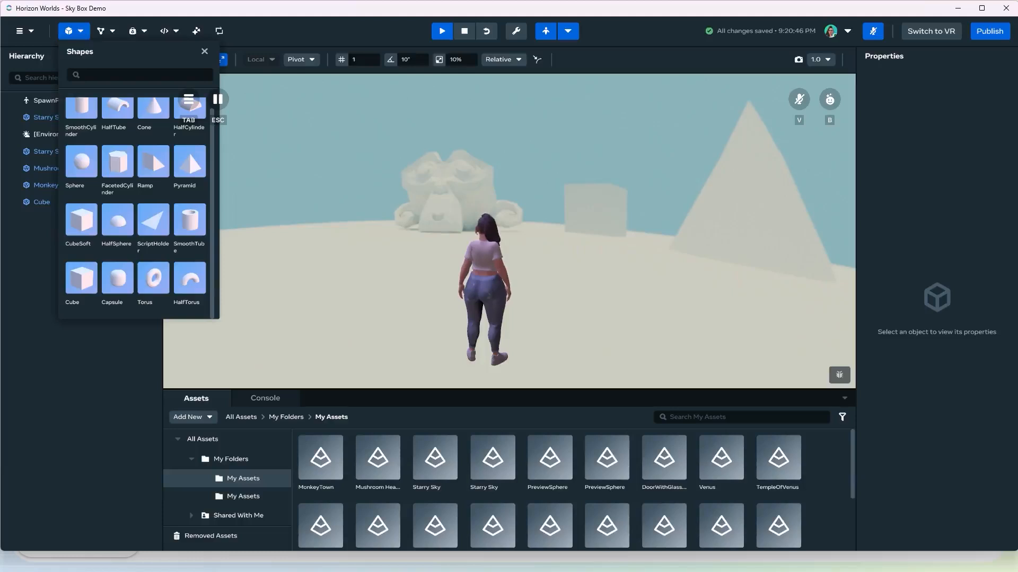
key("Escape")
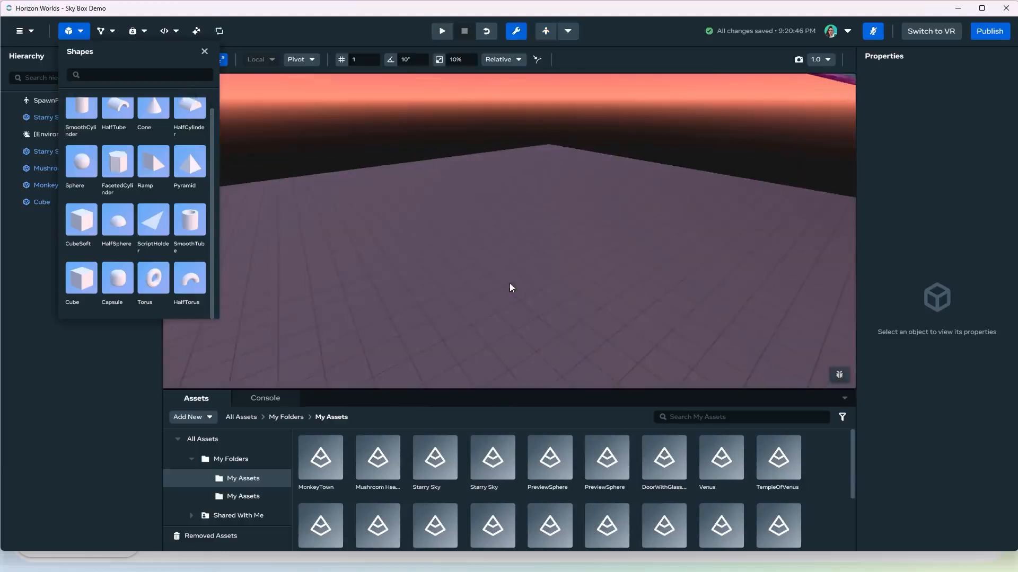
Close the shapes library and look over the world from a distance
left_click(205, 51)
scroll(574, 199, "down", 5)
left_click_drag(519, 241, 456, 282, "alt")
scroll(455, 263, "down", 5)
left_click_drag(486, 232, 537, 250, "alt")
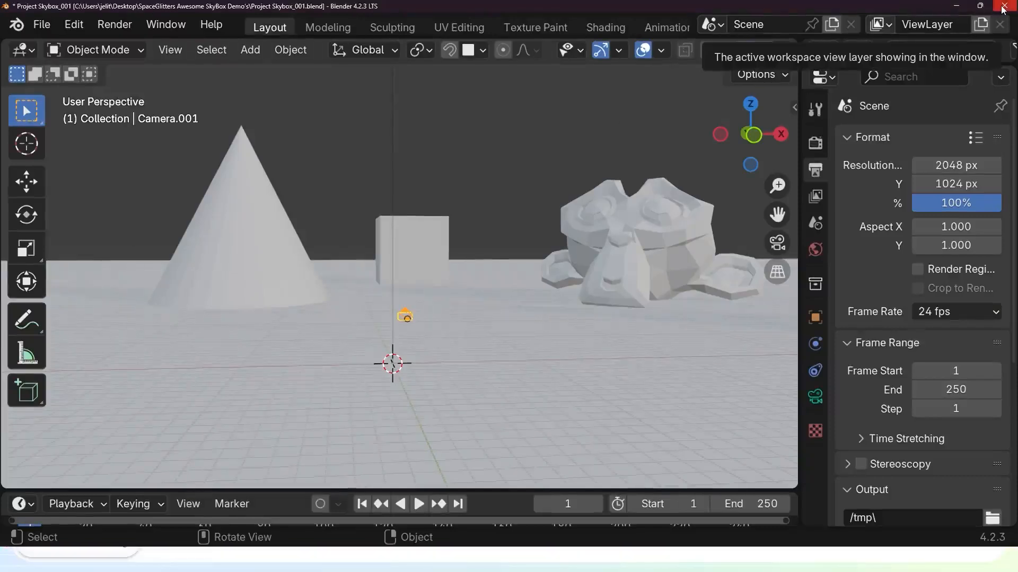
Switch to Blender and save the Project Skybox_001 file
left_click(44, 29)
left_click(85, 150)
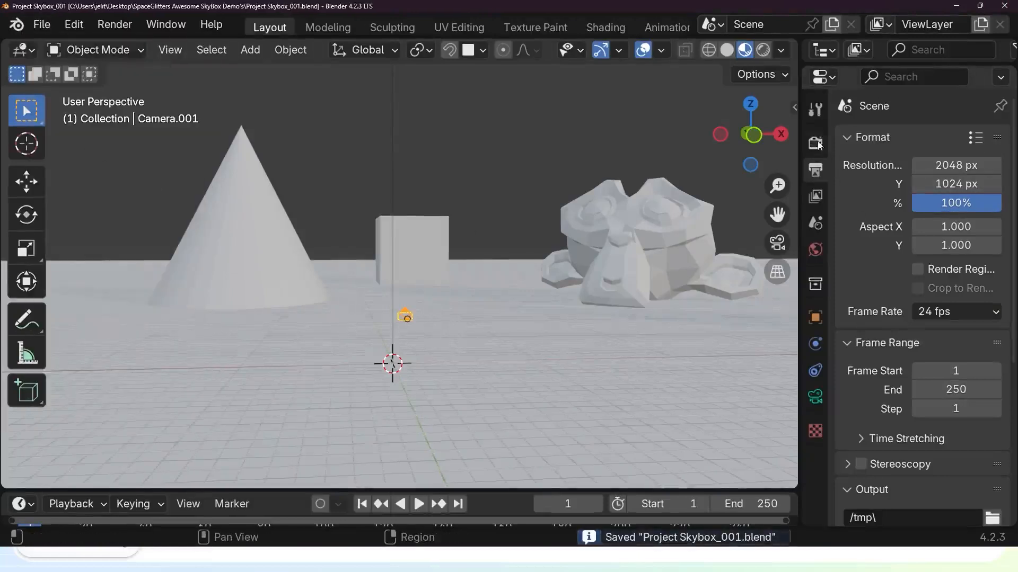
Enlarge the scene outliner and rename Camera.001 to "Equirectangular Cam"
left_click_drag(870, 64, 870, 308)
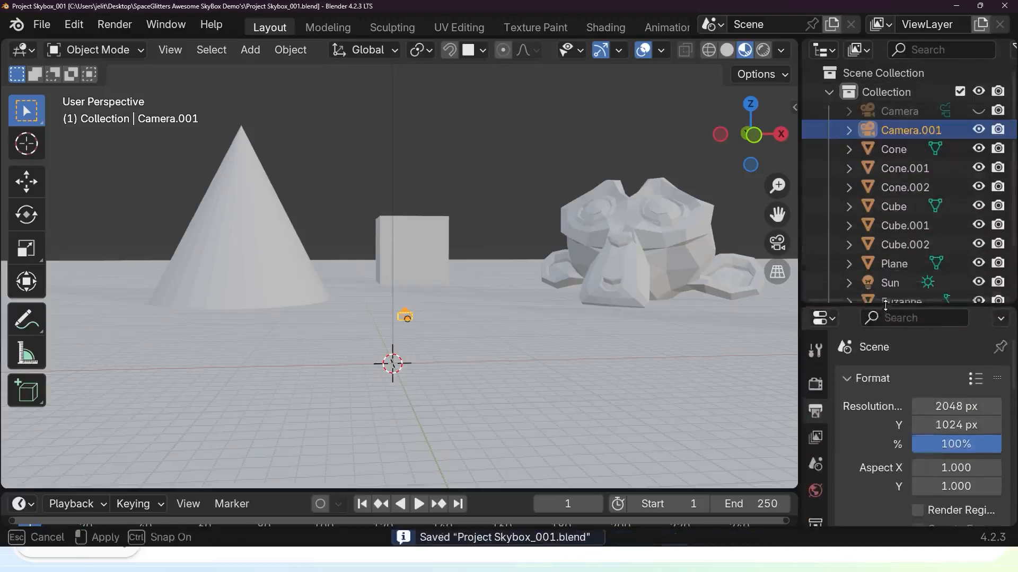
double_click(914, 130)
type("E")
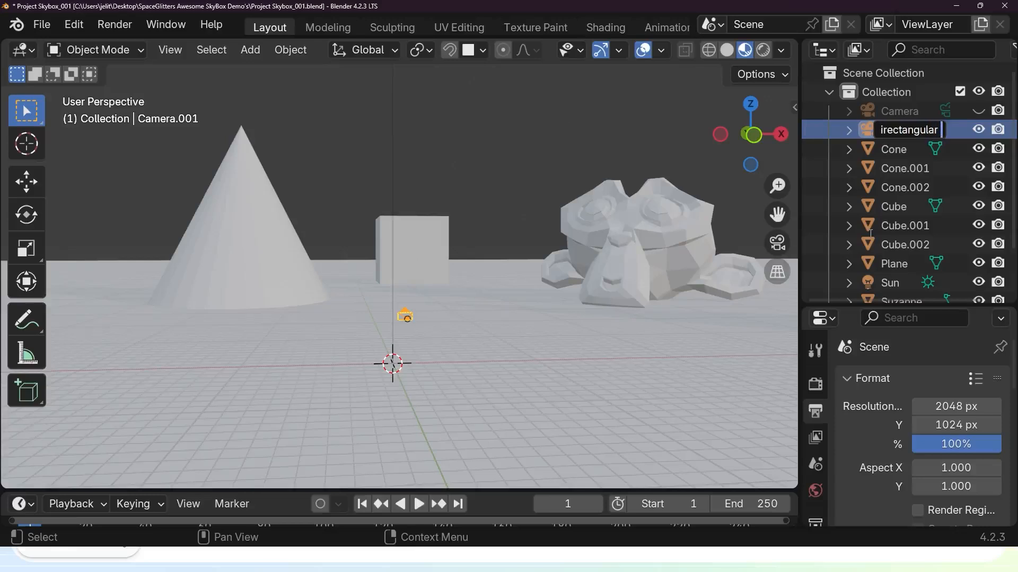
type("Cam")
key("Return")
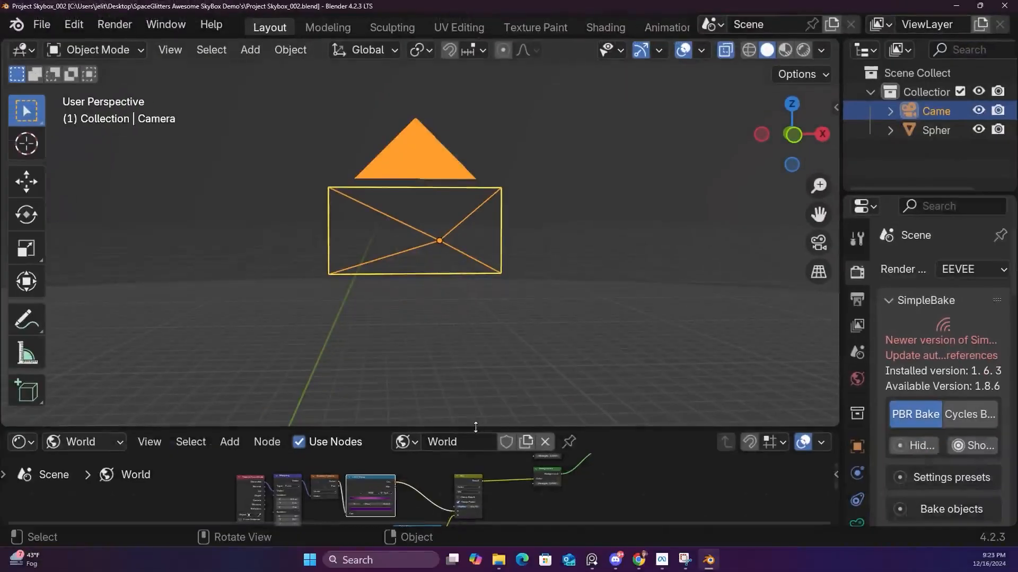
Enlarge the World shader node area of Project Skybox_002 to examine its full node network, and restore the viewport's size
left_click_drag(472, 426, 426, 73)
middle_click_drag(486, 413, 532, 363)
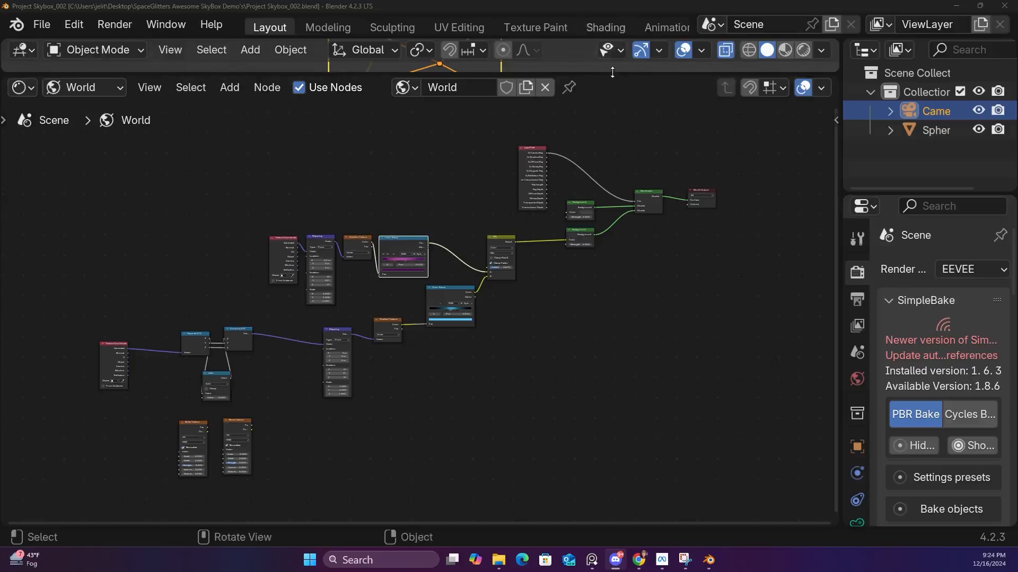
left_click_drag(542, 73, 575, 424)
mouse_move(587, 317)
middle_mouse_down()
mouse_move(557, 250)
mouse_move(577, 303)
middle_mouse_up()
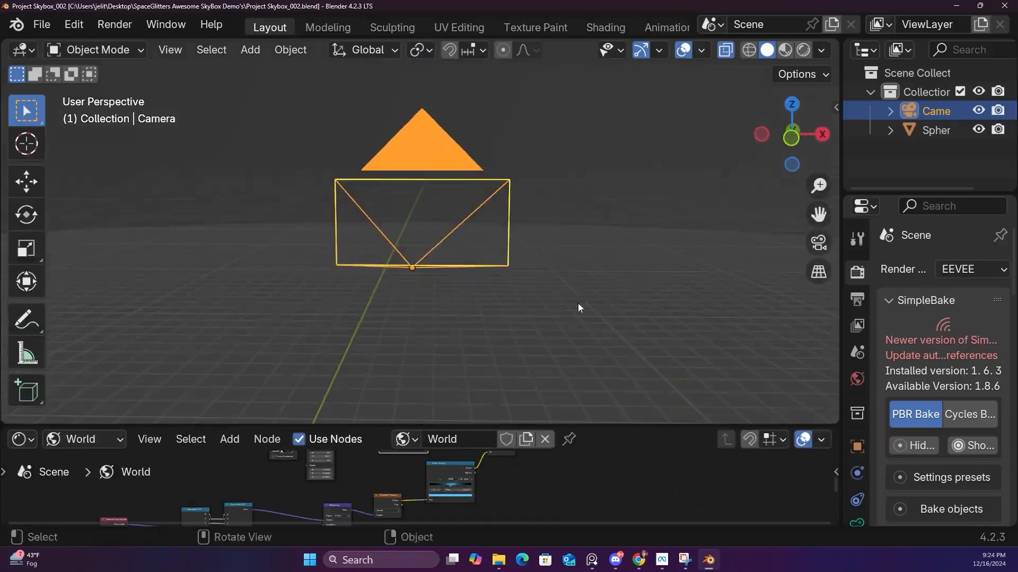
Hide the camera and show the viewport in Rendered shading to look around the pink cloud sky
left_click(979, 110)
mouse_move(448, 273)
middle_mouse_down()
mouse_move(479, 255)
mouse_move(472, 245)
middle_mouse_up()
left_click(785, 50)
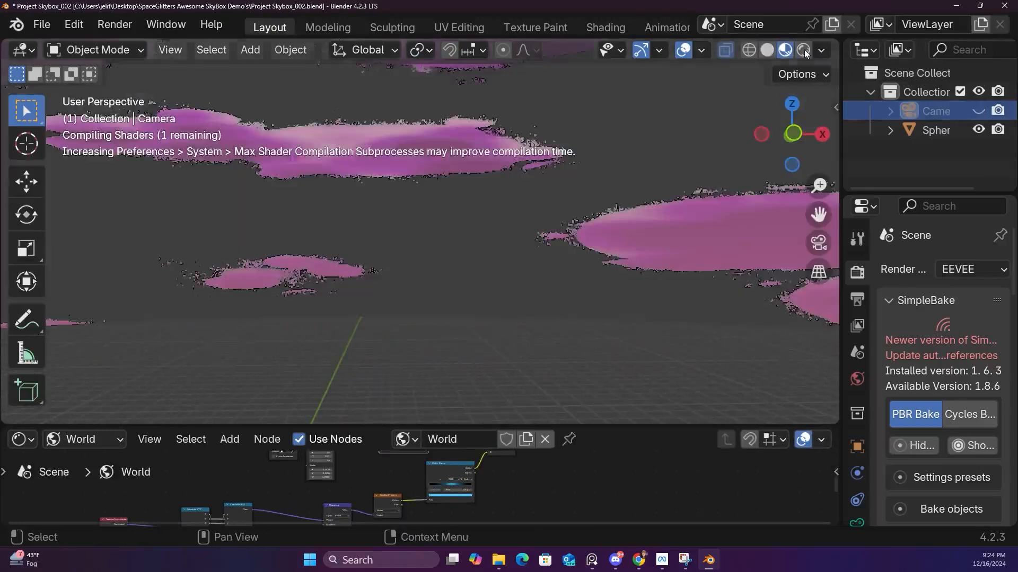
left_click(803, 49)
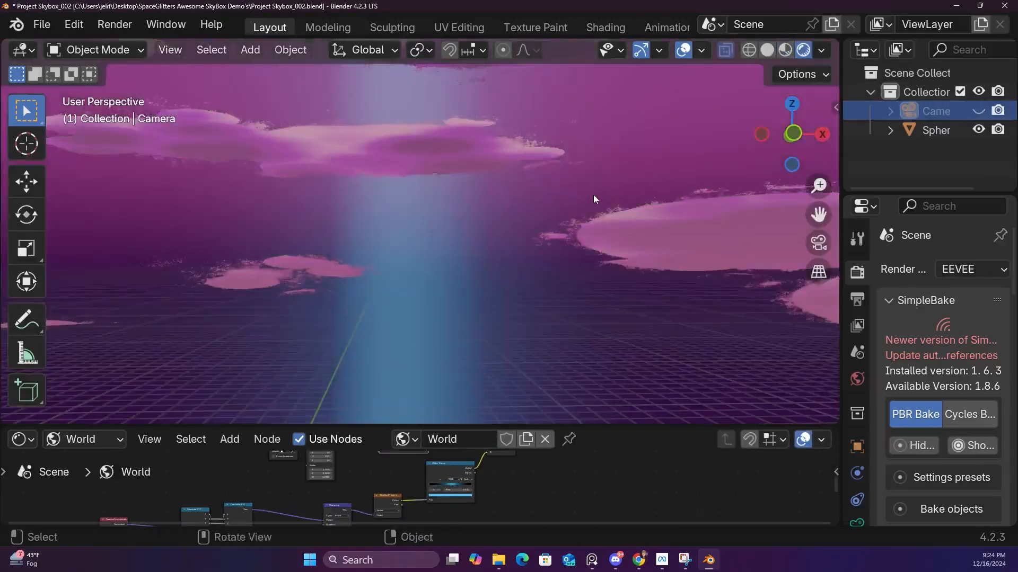
middle_click_drag(593, 198, 500, 161)
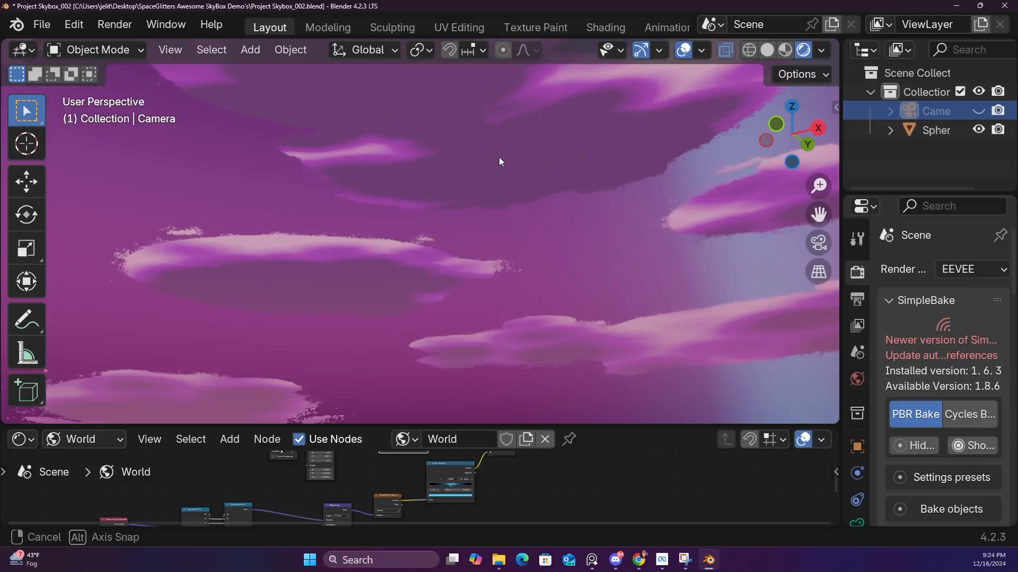
Look around the rendered pink cloud sky from several directions, down to the horizon
middle_click_drag(500, 161, 100, 187)
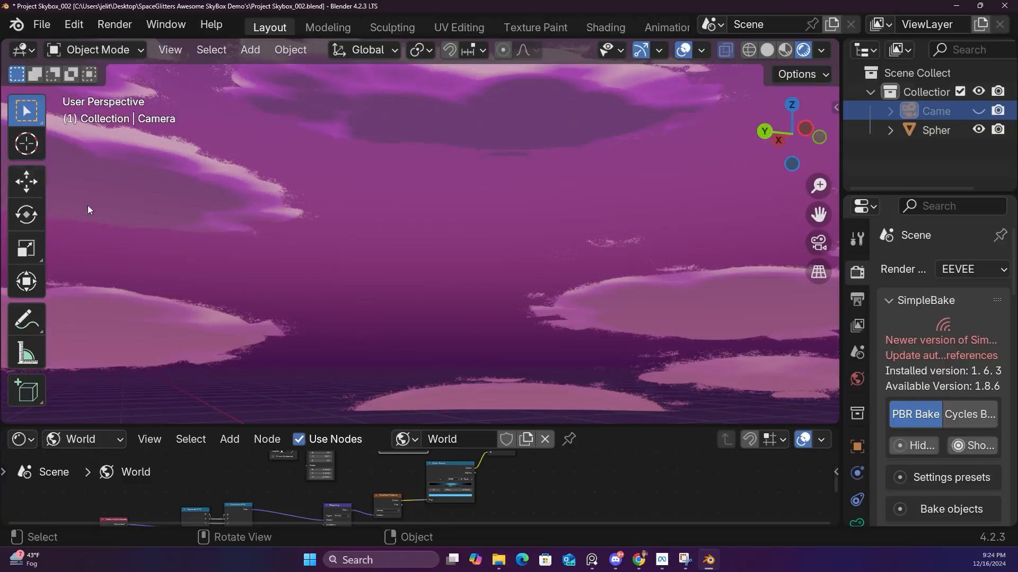
middle_click_drag(377, 223, 342, 222)
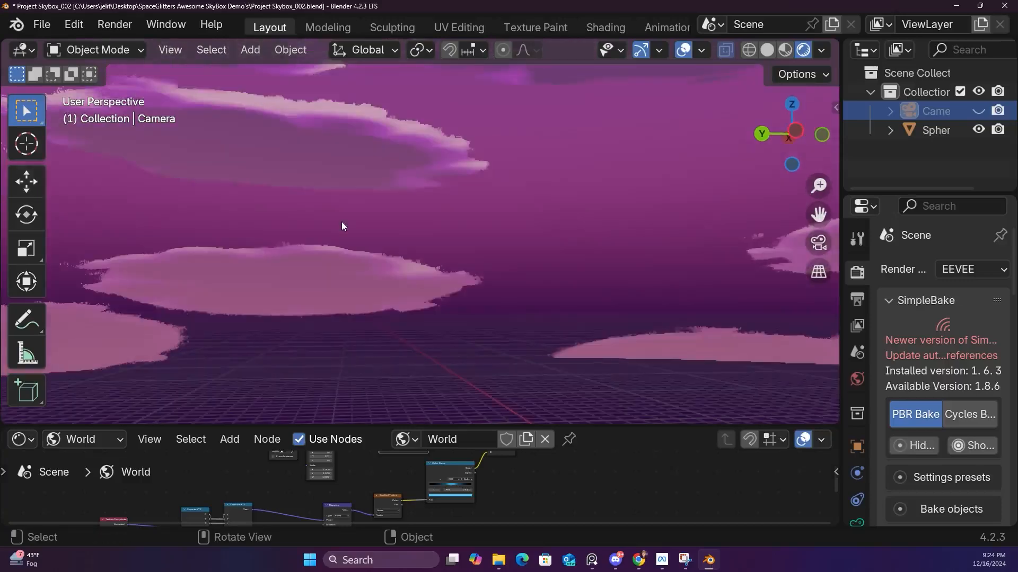
middle_click_drag(429, 185, 520, 354)
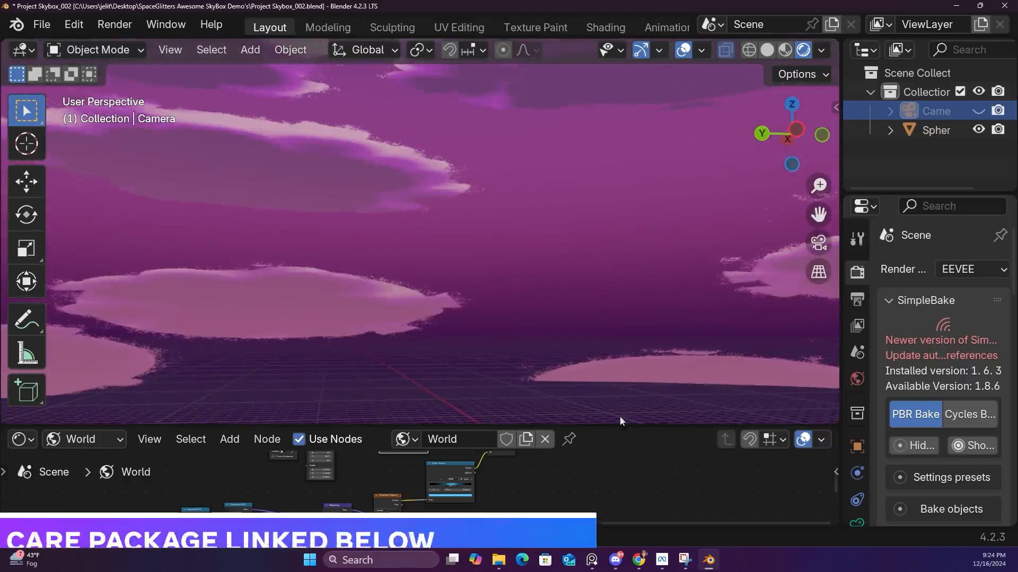
Enlarge the World shader node area and examine the nodes from Light Path, Background and Mix Shader back to the Mix and Color Ramps
left_click_drag(647, 428, 642, 96)
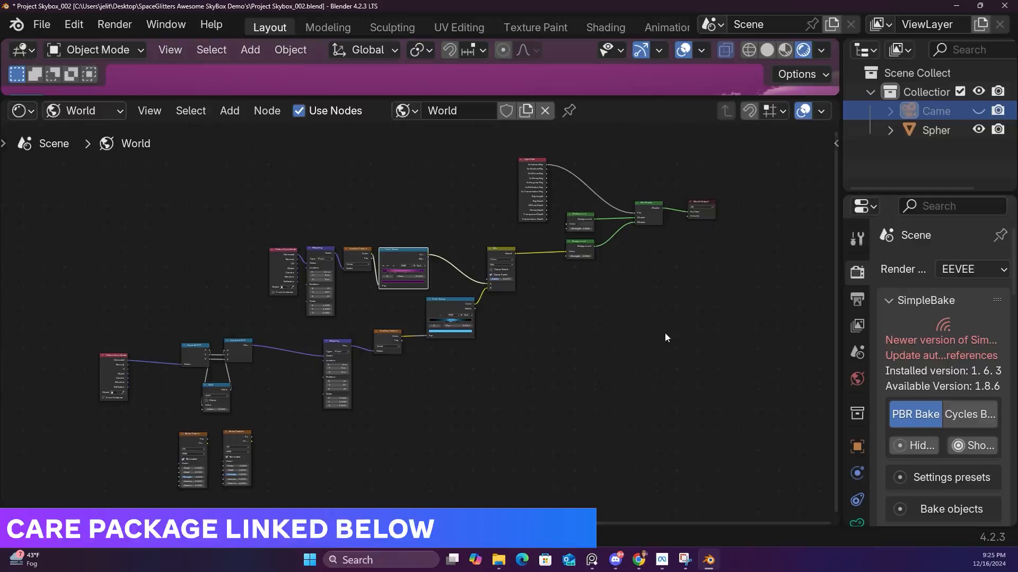
scroll(666, 337, "up", 5)
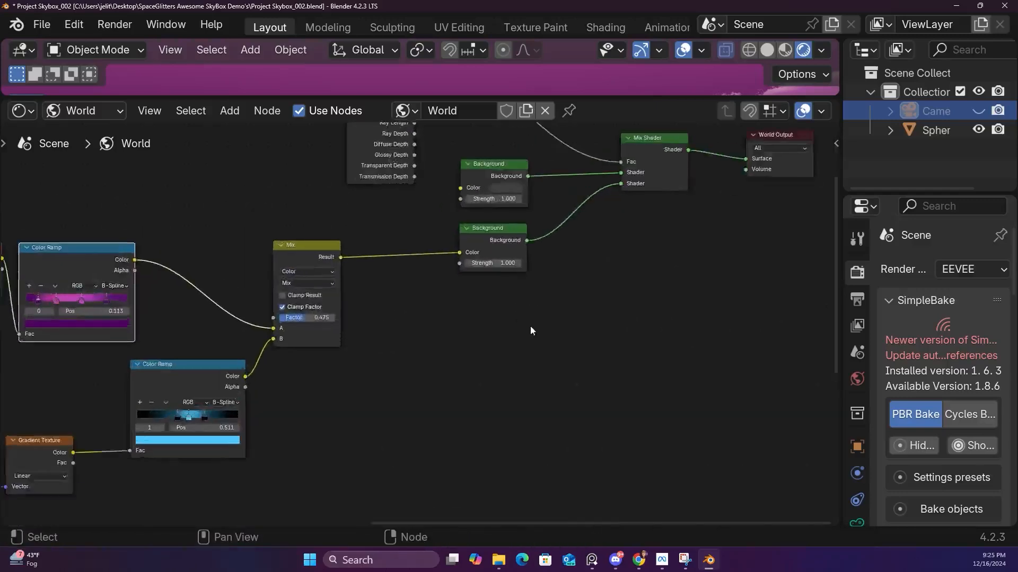
scroll(530, 326, "up", 3)
middle_click_drag(617, 322, 433, 476)
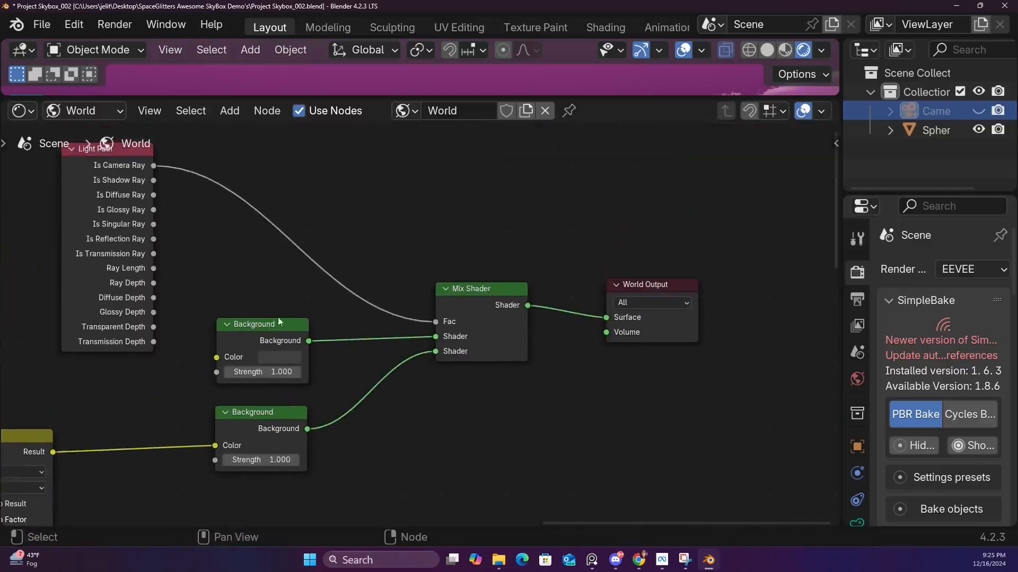
middle_click_drag(199, 338, 303, 328)
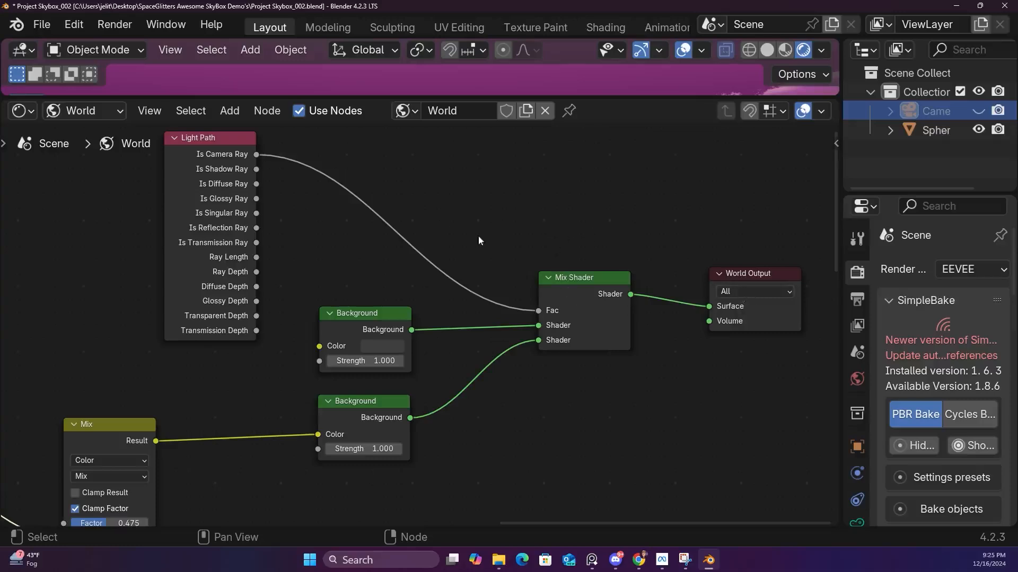
middle_click_drag(484, 243, 549, 248)
middle_click_drag(326, 378, 369, 380)
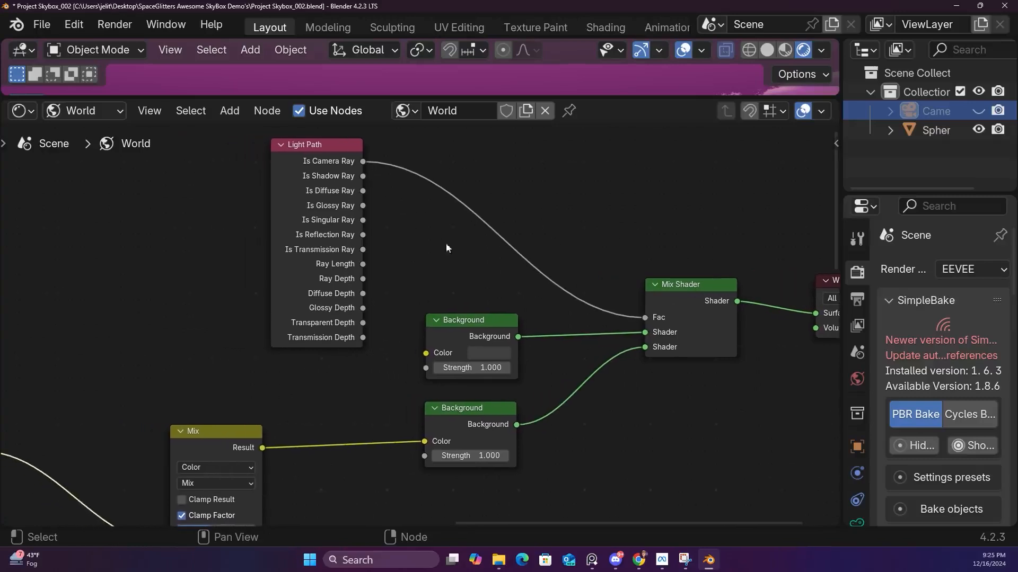
middle_click_drag(184, 356, 445, 180)
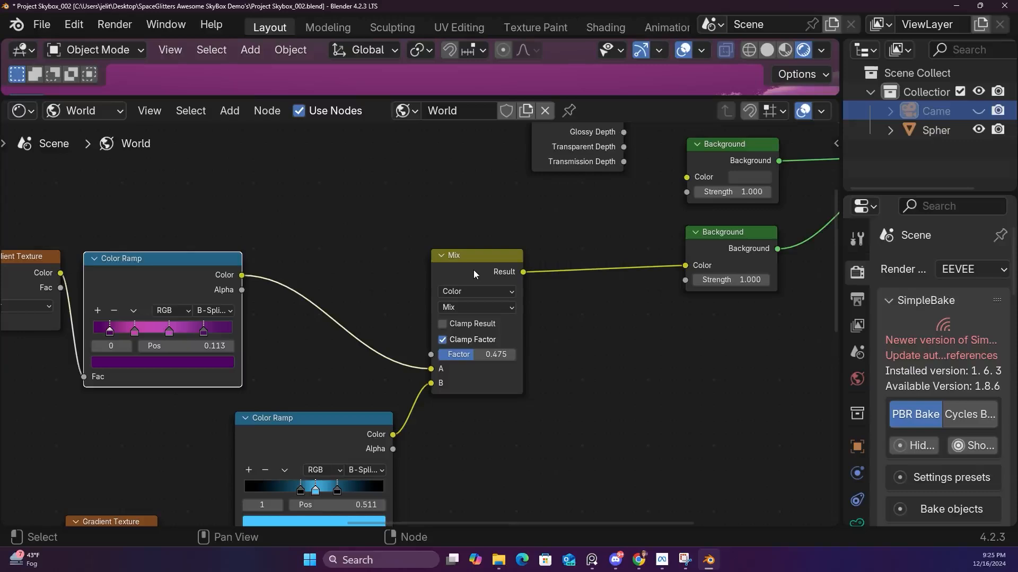
middle_click_drag(358, 265, 499, 195)
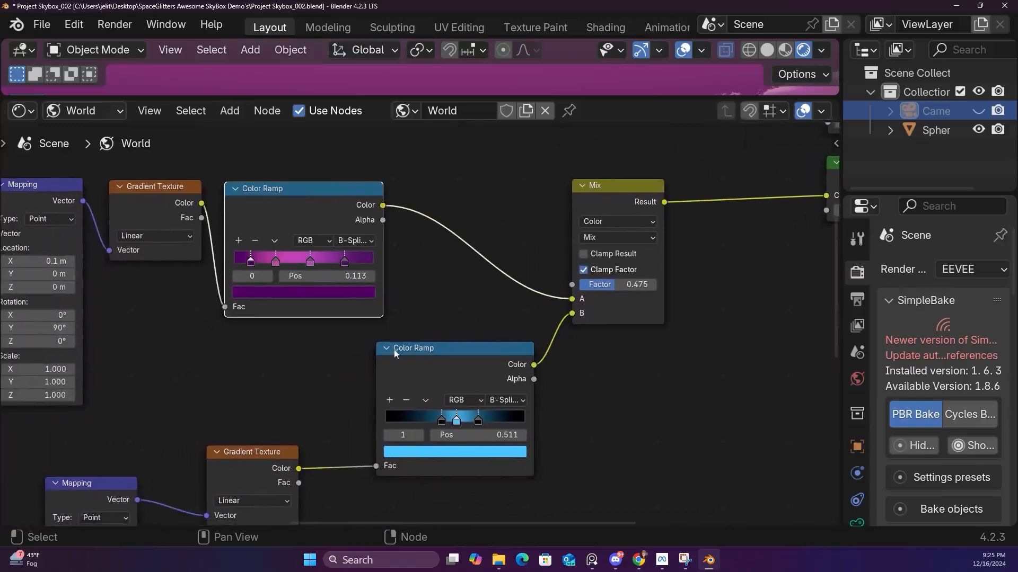
middle_click_drag(417, 242, 456, 310)
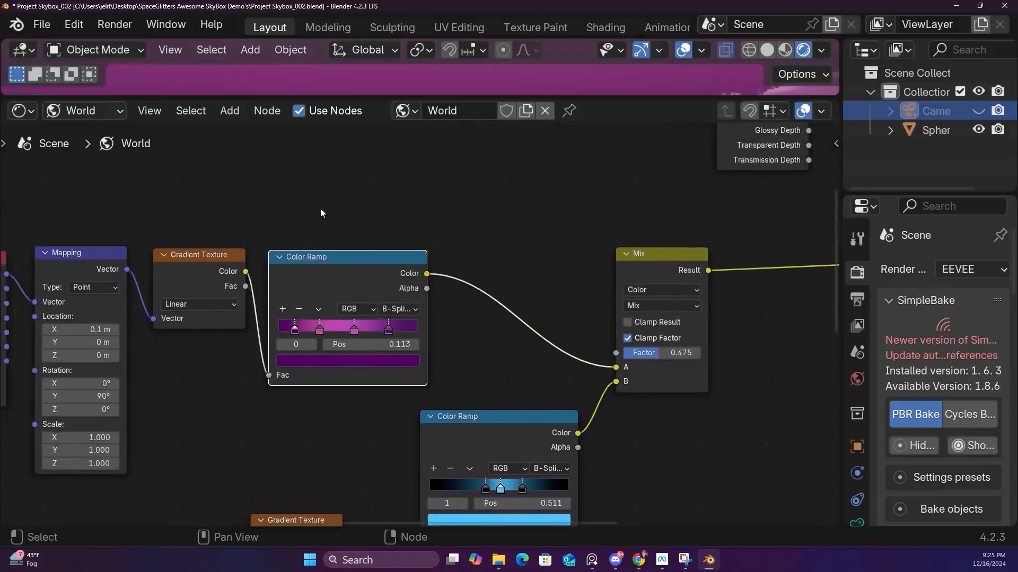
Enlarge the viewport and recolor the purple sky Color Ramp's first three stops: stop 0 dark green, stop 1 green, stop 2 yellow
left_click_drag(454, 97, 508, 354)
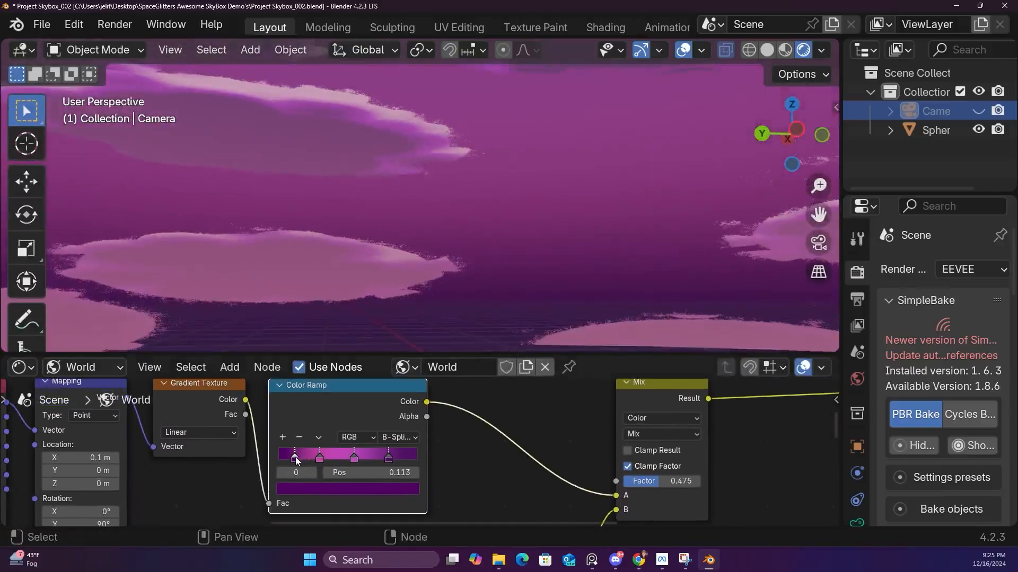
left_click(321, 488)
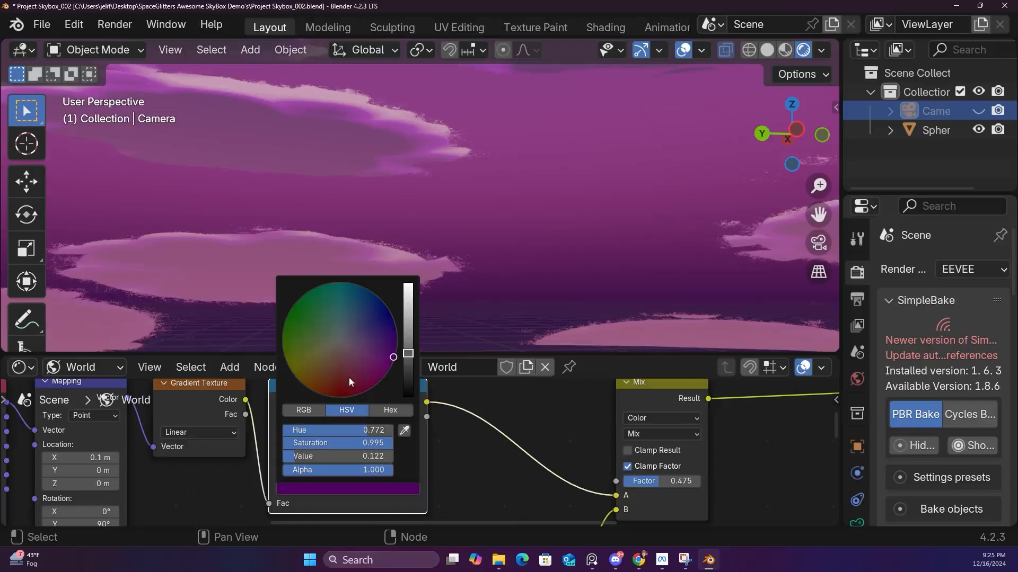
left_click_drag(349, 382, 304, 320)
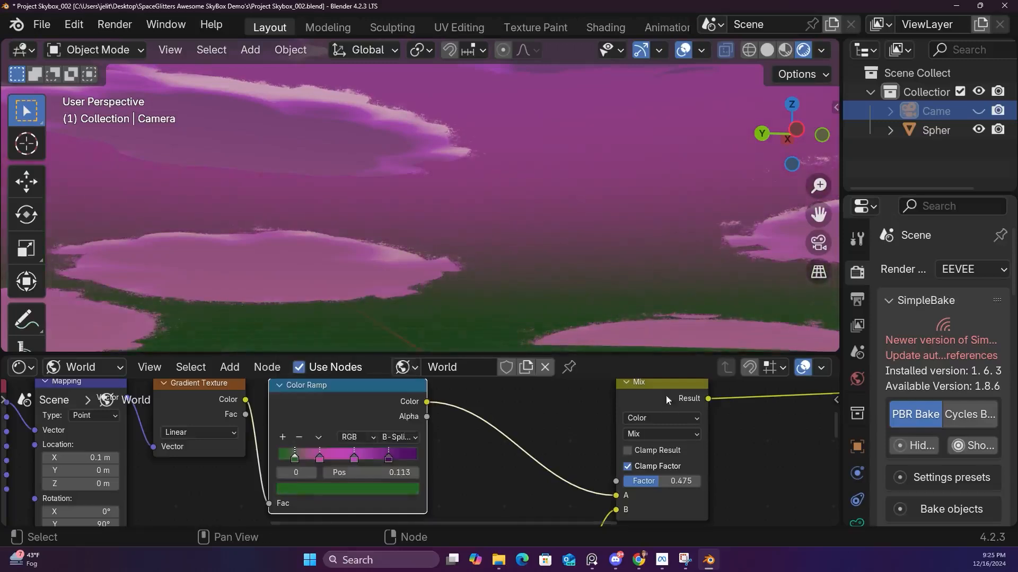
left_click(319, 456)
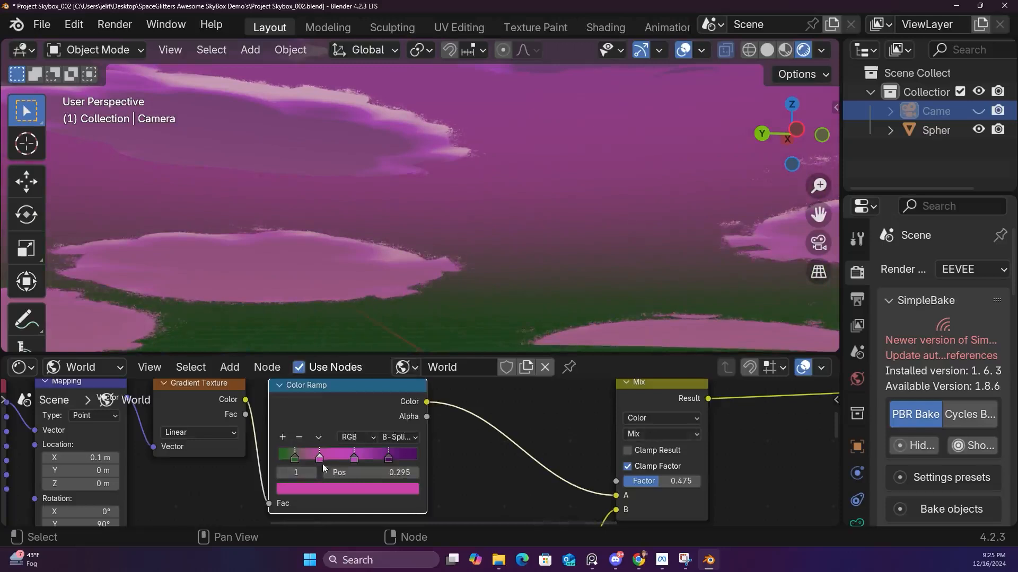
left_click(361, 489)
left_click_drag(368, 367, 305, 322)
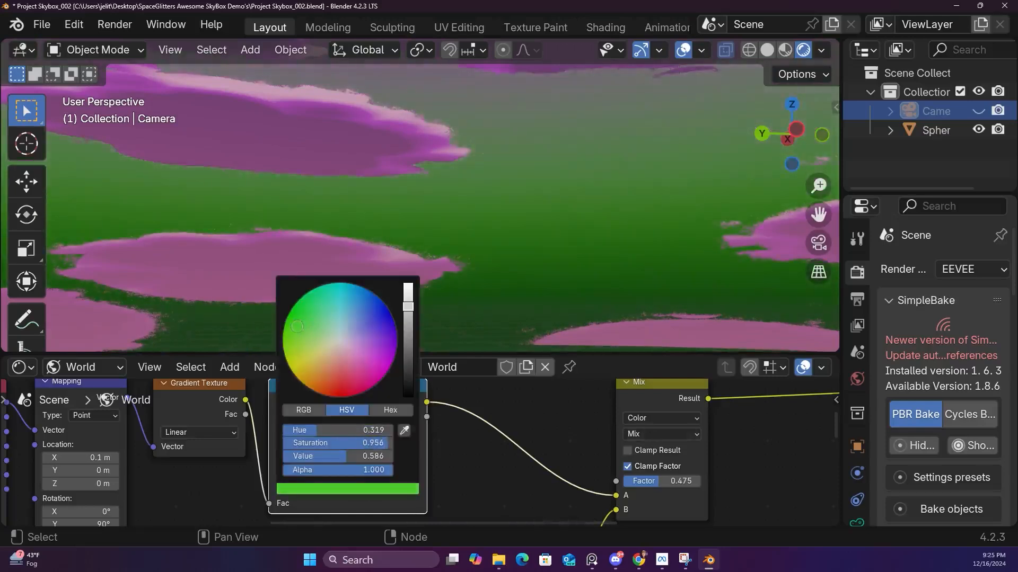
left_click(354, 457)
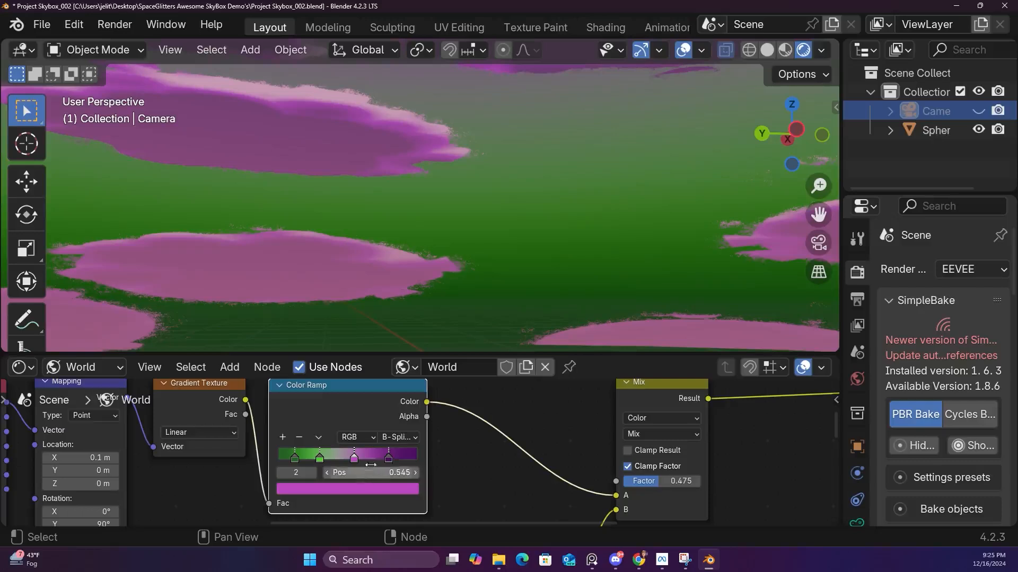
left_click(355, 488)
left_click_drag(336, 354, 304, 363)
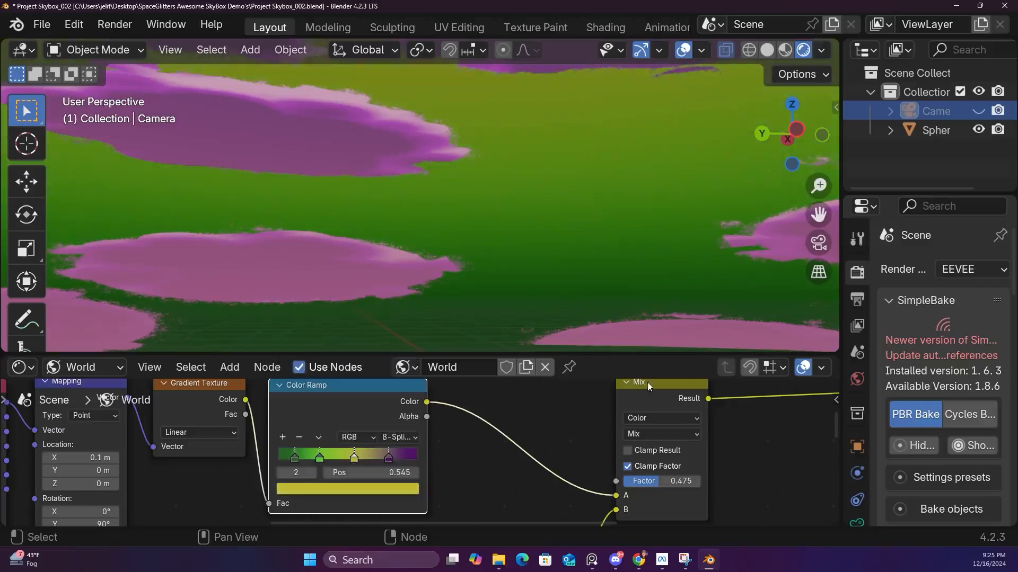
Change the middle stop of the blue Color Ramp, at position 0.511, to bright yellow
middle_click_drag(479, 244, 613, 194)
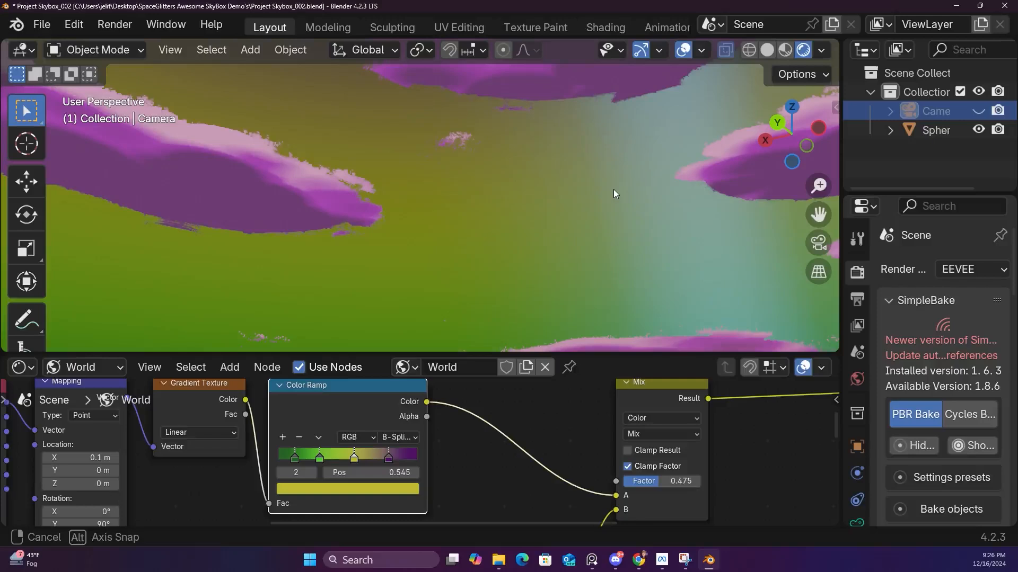
middle_click_drag(614, 193, 429, 212)
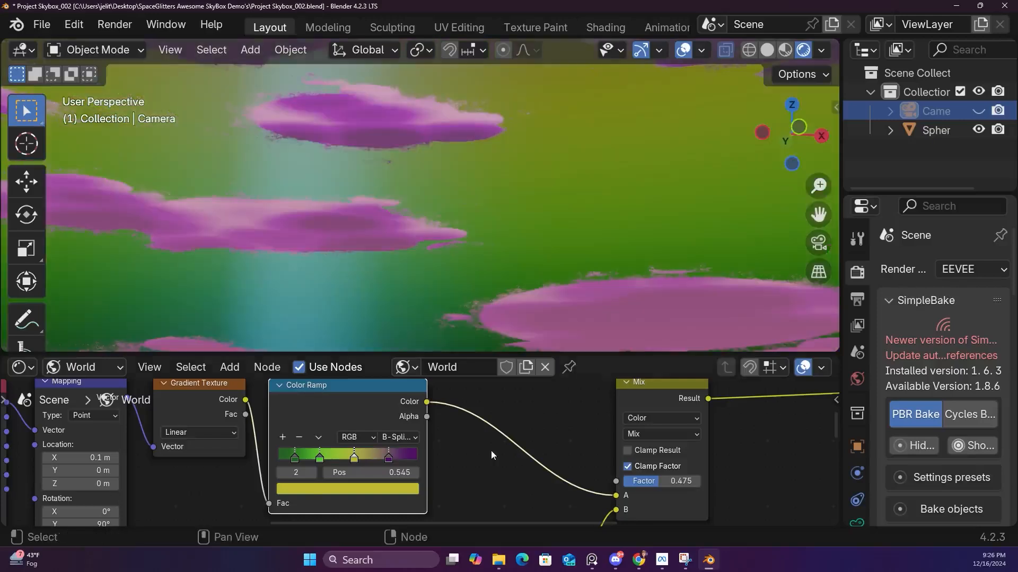
scroll(491, 450, "down", 7)
middle_click_drag(482, 446, 425, 439)
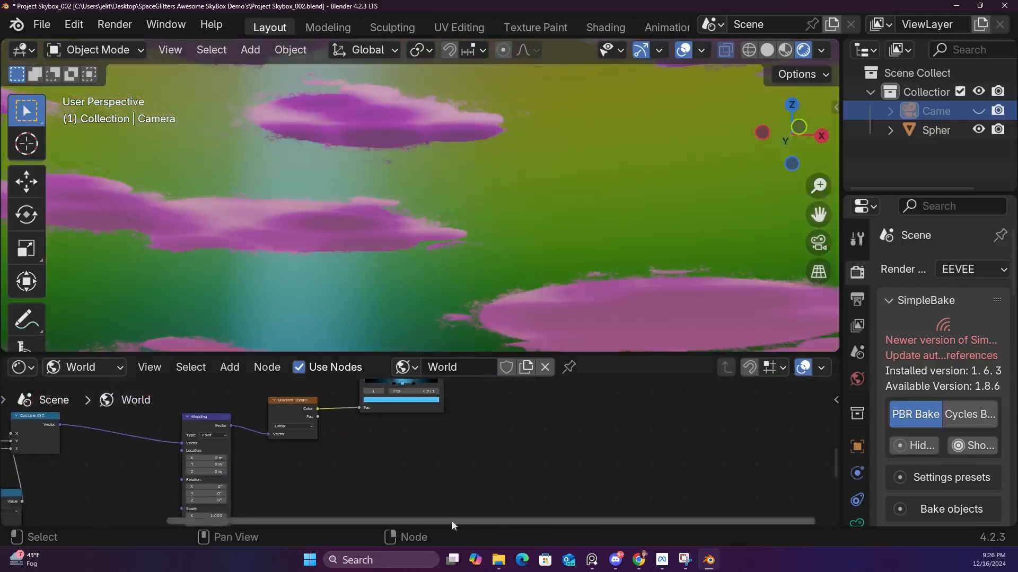
scroll(439, 469, "up", 6)
middle_click_drag(441, 472, 466, 568)
middle_click_drag(587, 69, 591, 216)
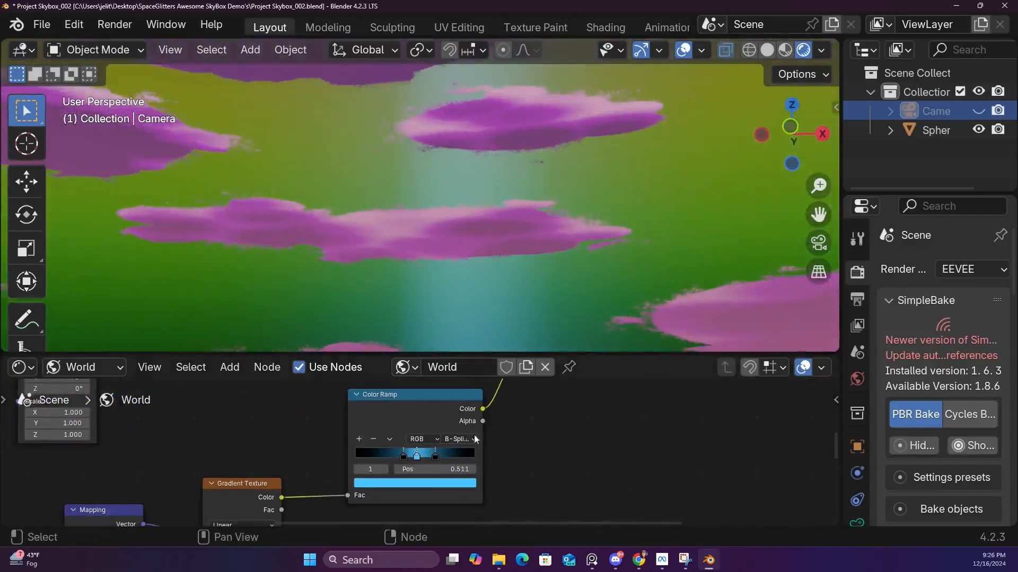
left_click(420, 483)
mouse_move(385, 351)
left_mouse_down()
mouse_move(363, 337)
mouse_move(410, 320)
mouse_move(363, 340)
mouse_move(375, 370)
left_mouse_up()
Look around the recolored green and yellow sky to inspect the gradient and the vertical light band
middle_click_drag(557, 275, 565, 207)
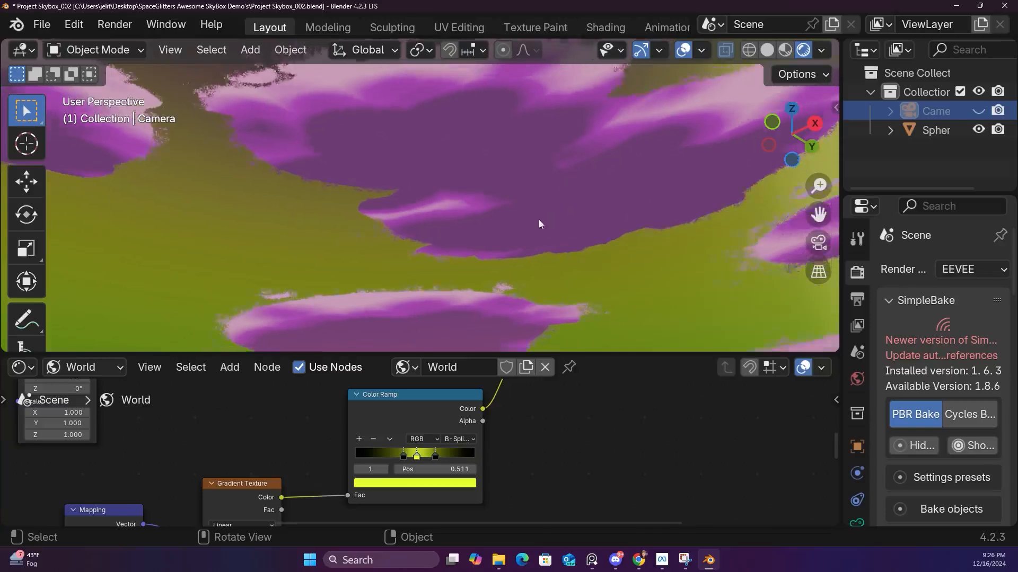
middle_click_drag(539, 219, 571, 254)
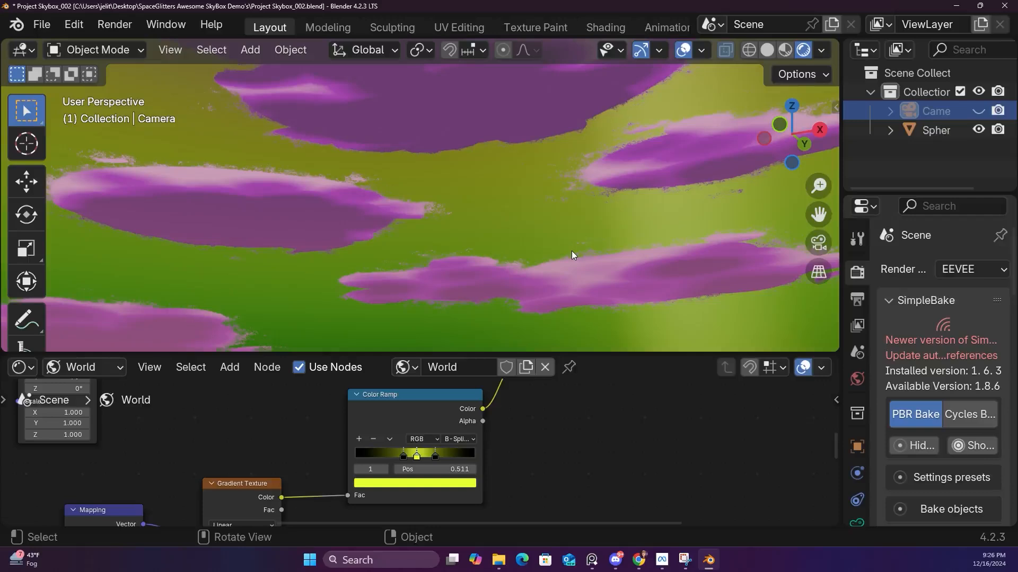
mouse_move(539, 266)
middle_mouse_down()
mouse_move(582, 288)
mouse_move(523, 272)
middle_mouse_up()
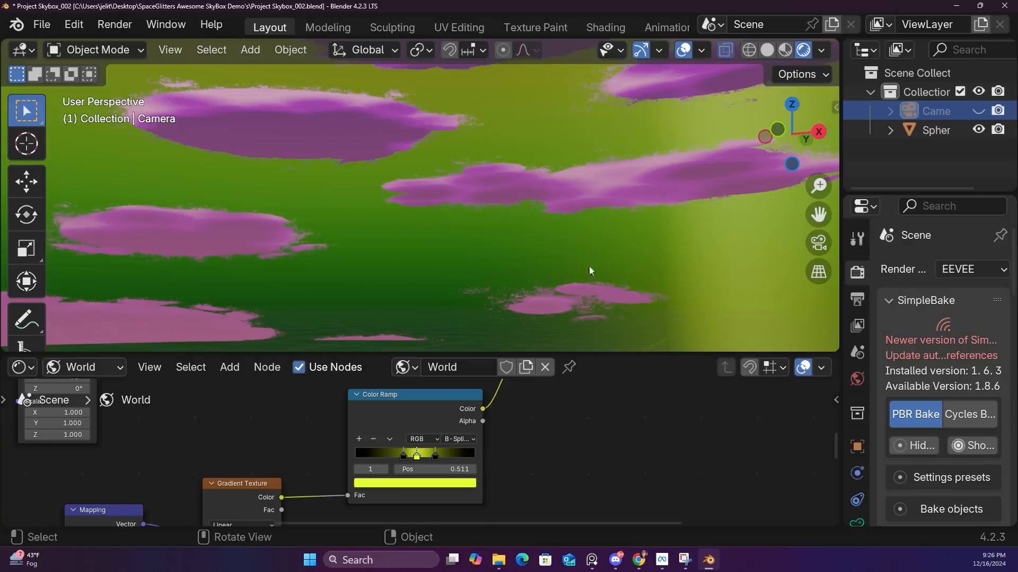
middle_click_drag(626, 262, 583, 247)
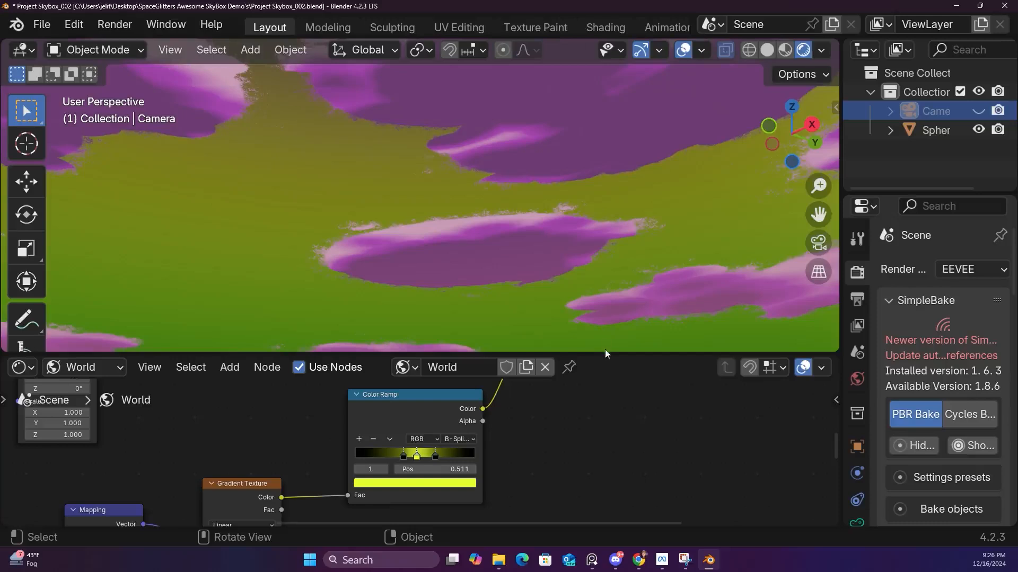
Enlarge the node area, unhide the camera and show its panoramic lens settings
left_click_drag(605, 352, 796, 109)
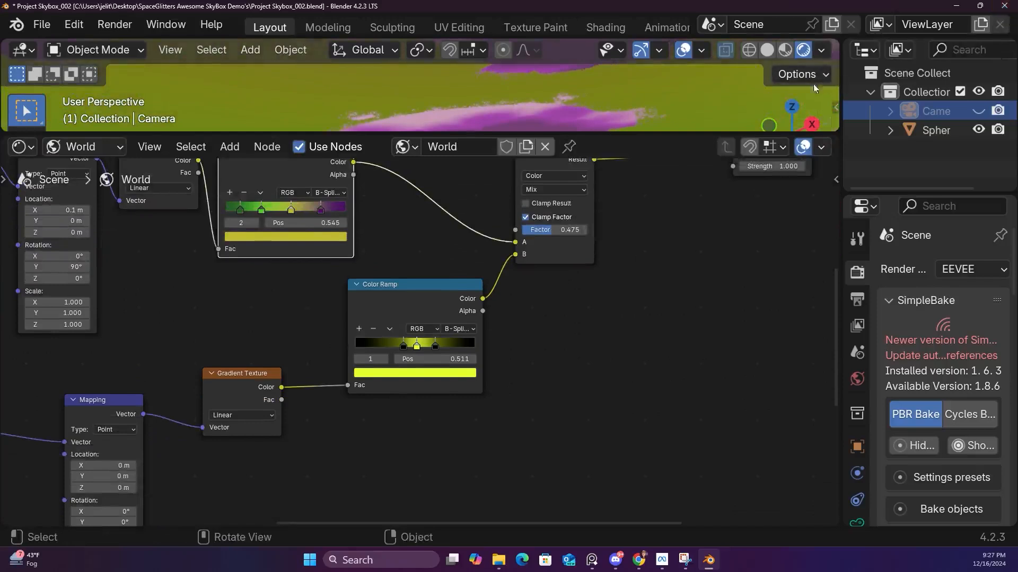
left_click(978, 112)
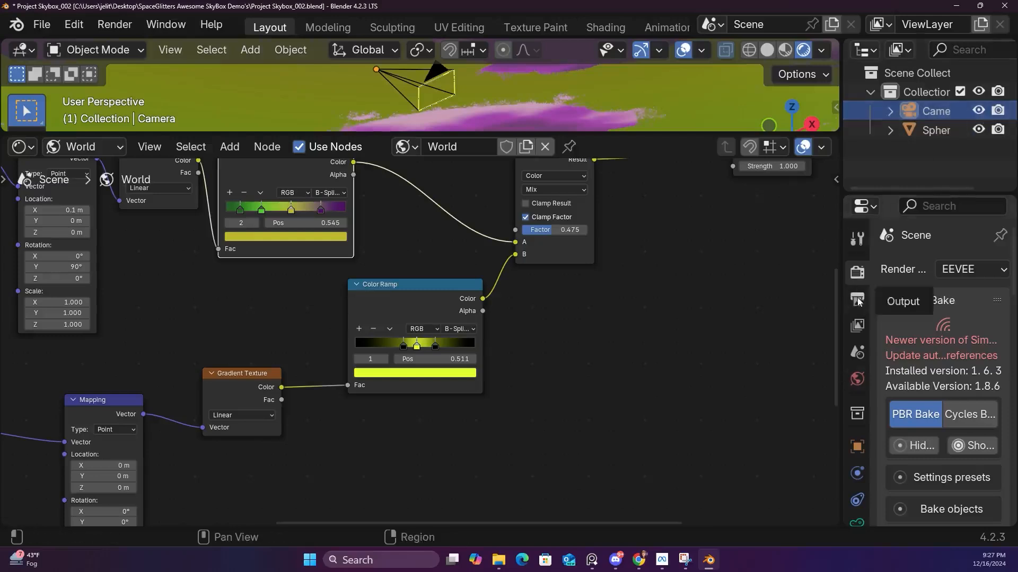
left_click(857, 523)
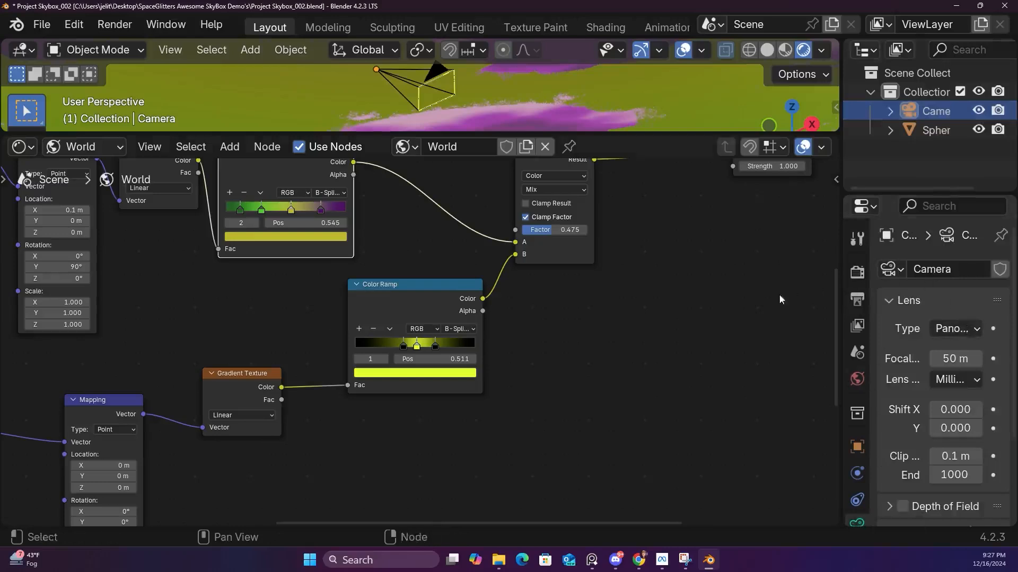
Close Project Skybox_002 and move on to the empty Project Skybox_003 scene
left_click(1002, 4)
left_click(565, 317)
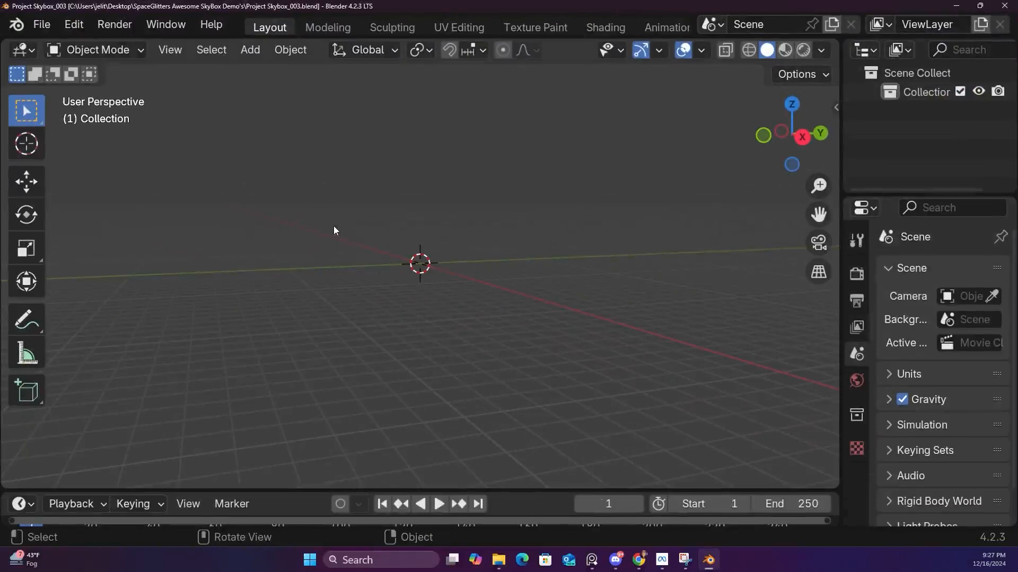
middle_click_drag(423, 191, 422, 244)
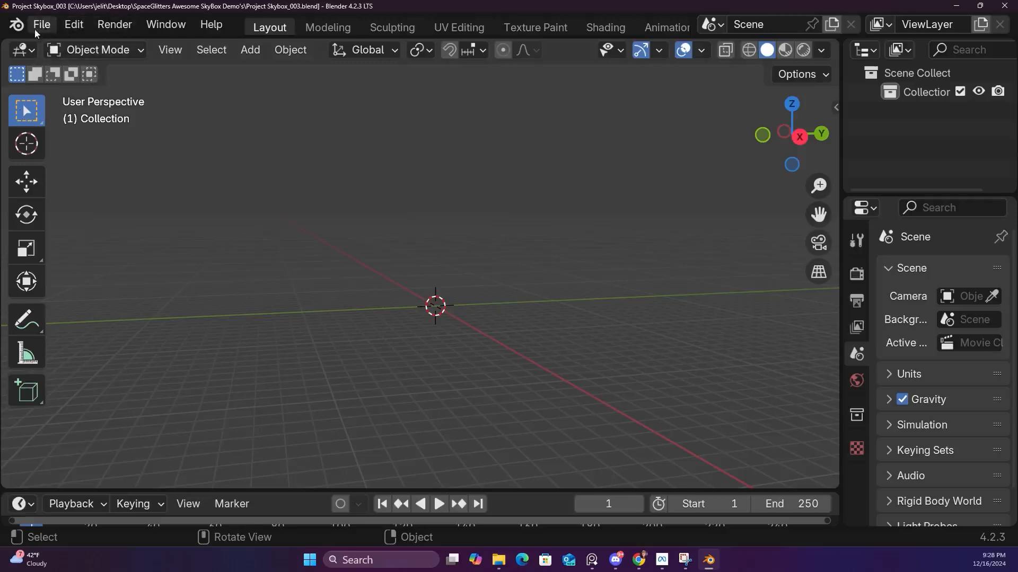
Search the add-ons in the preferences for "sk" and bring up the list of installed and available extensions
left_click(74, 26)
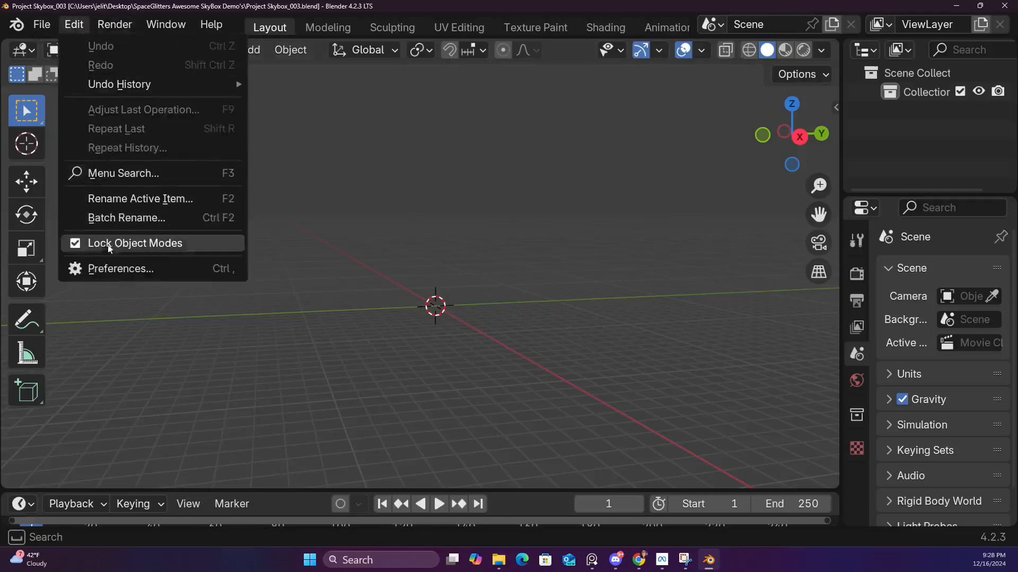
left_click(119, 268)
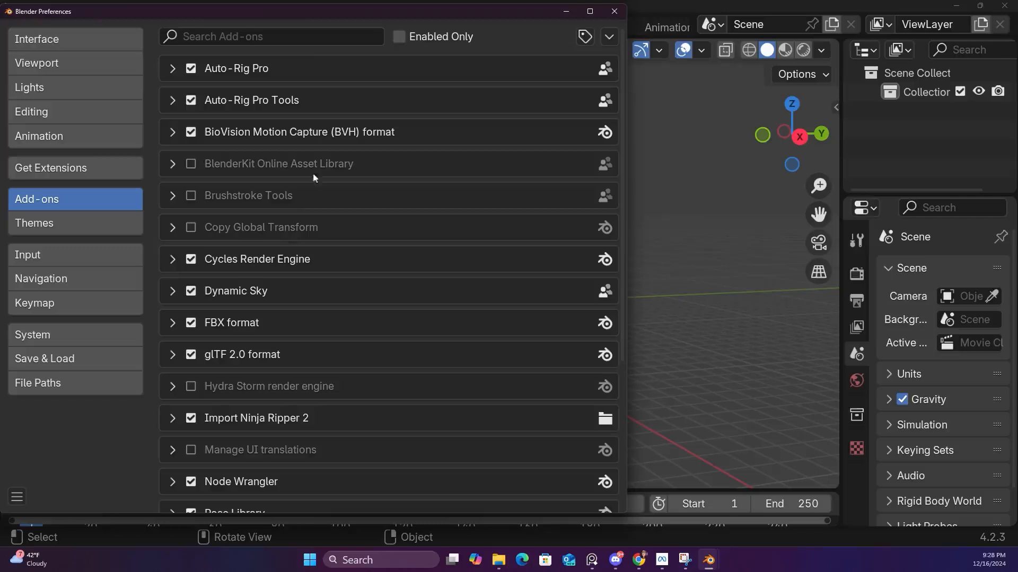
left_click(274, 35)
type("sk")
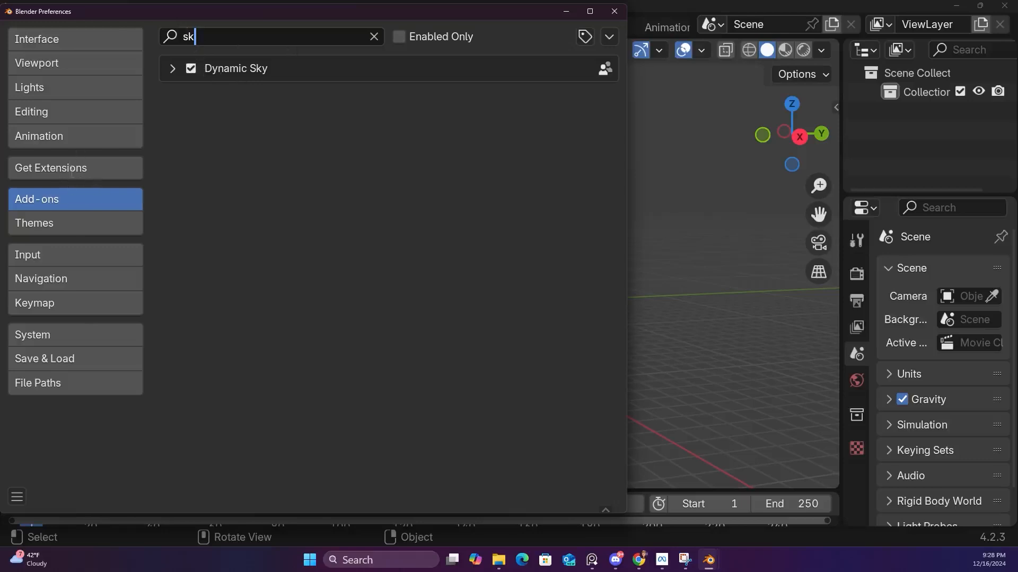
left_click(66, 170)
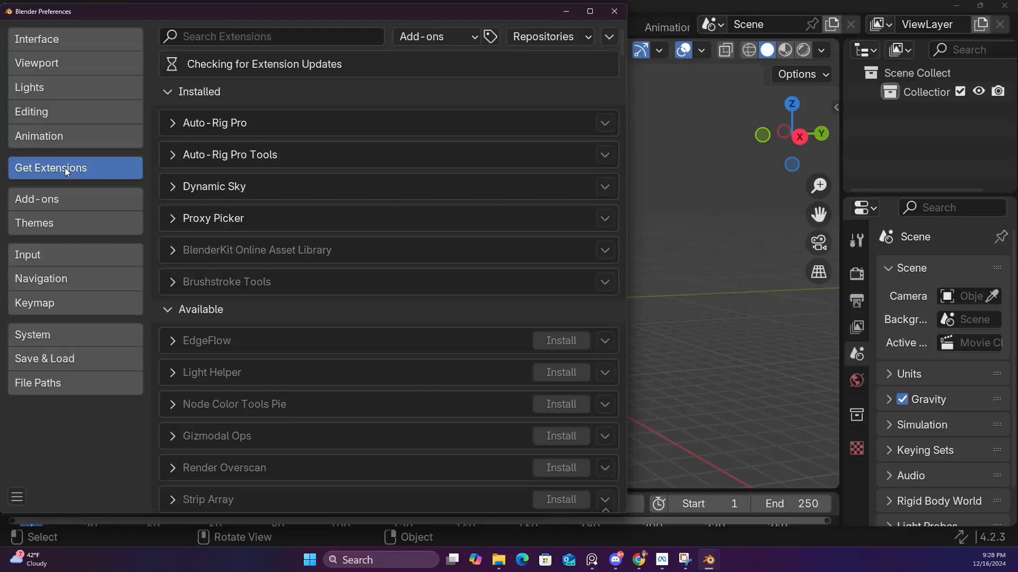
Search the extensions for "dyn", check that the Dynamic Sky add-on is enabled, and close the preferences
left_click(233, 36)
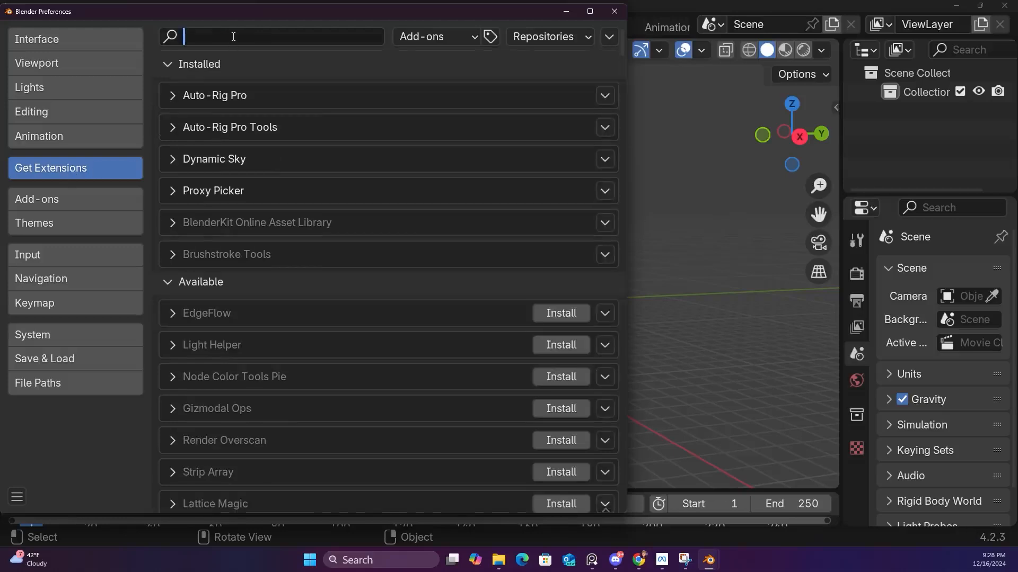
type("dyn")
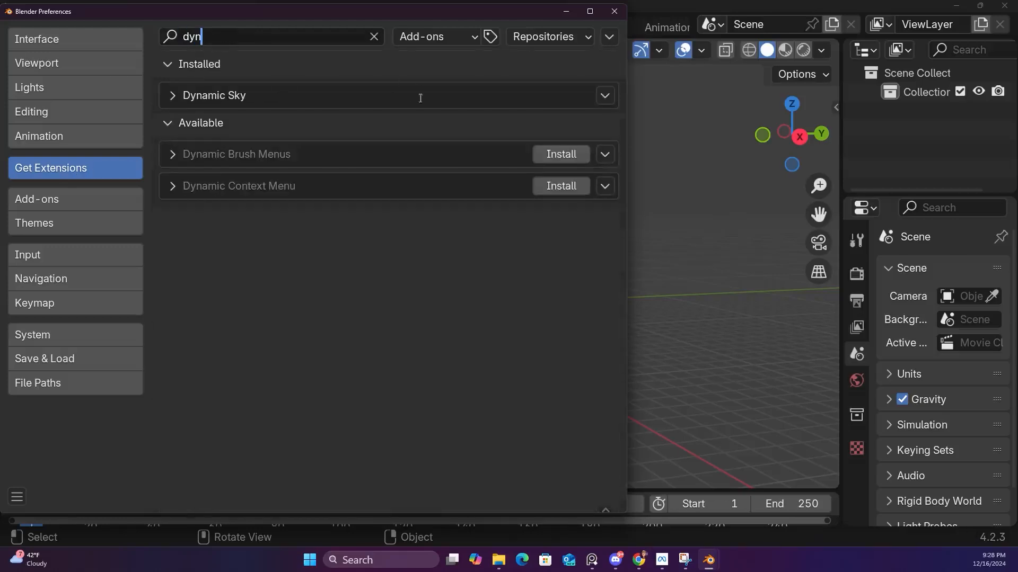
left_click(606, 97)
left_click(72, 203)
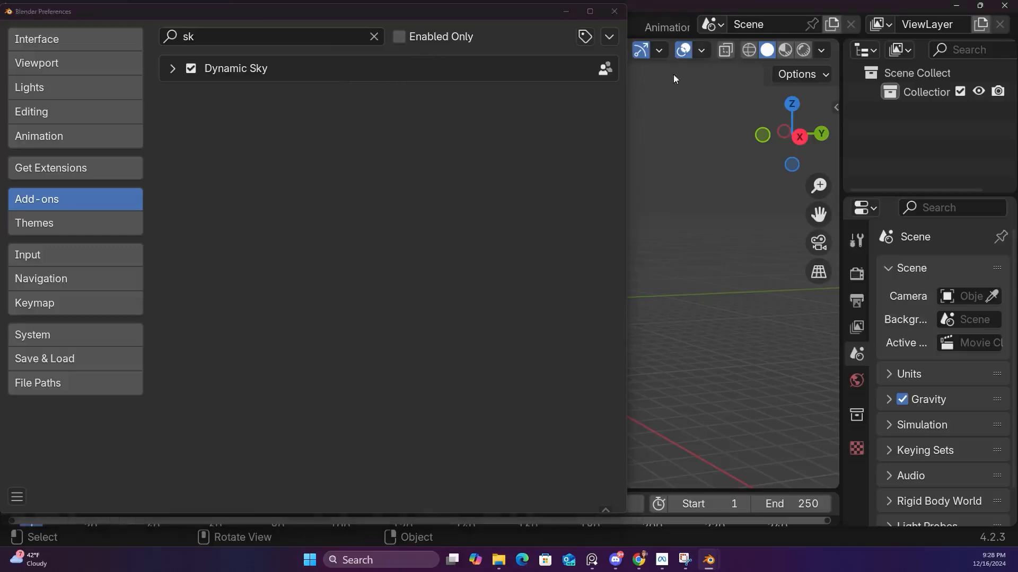
left_click(614, 11)
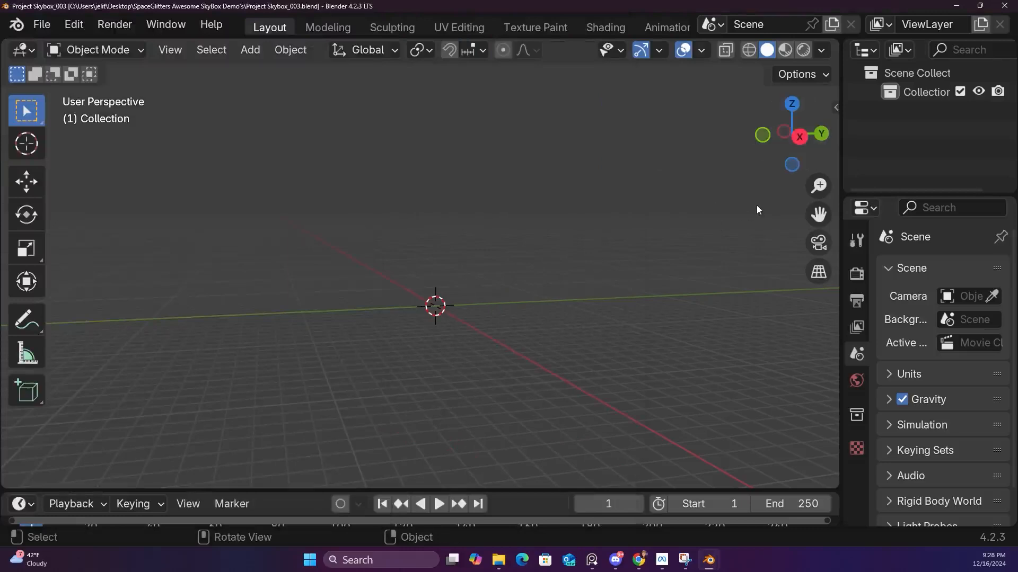
Bring up the Dynamic Sky settings in the 3D viewport's sidebar and create a new dynamic sky world
key("n")
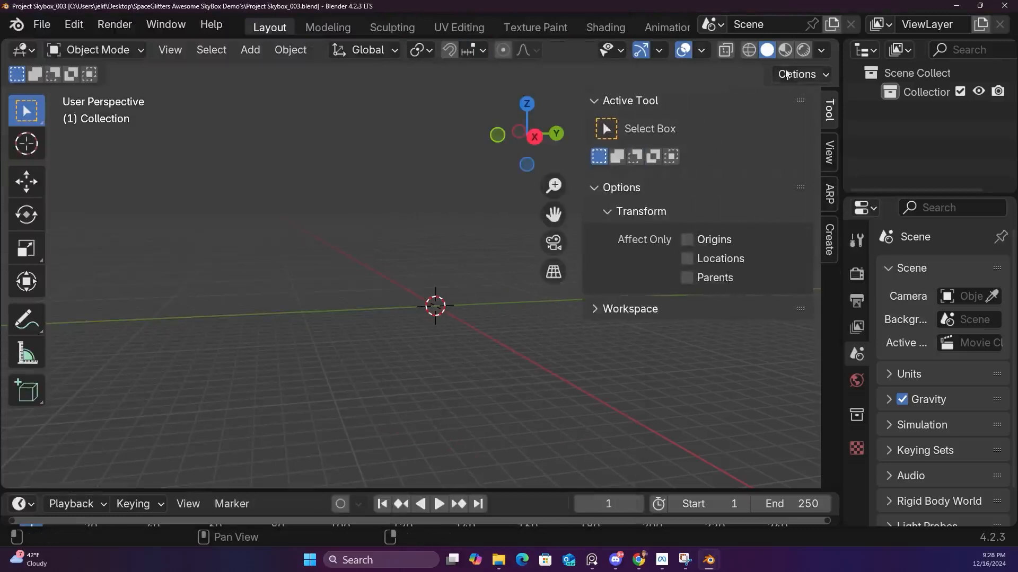
left_click(829, 245)
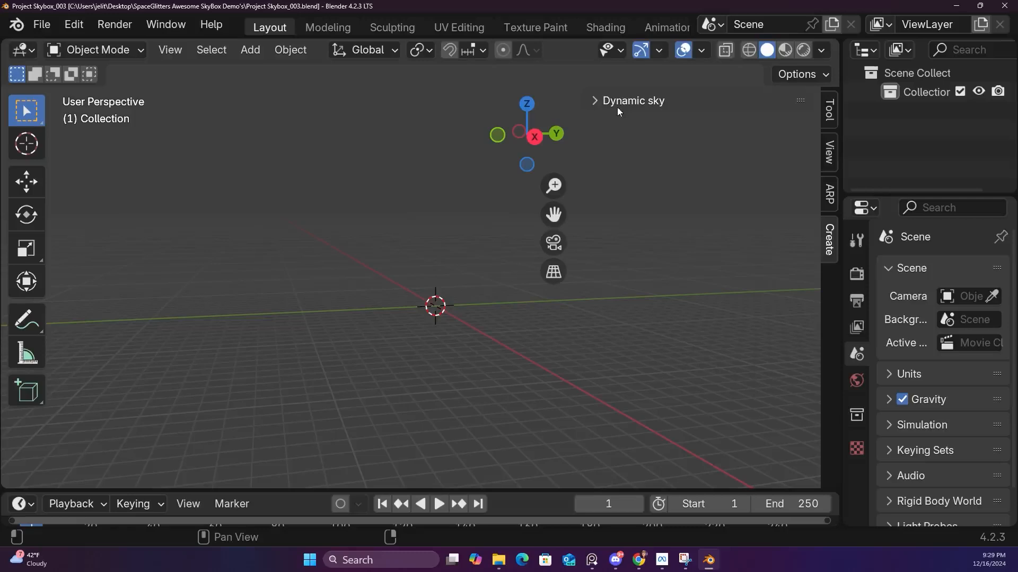
left_click(594, 102)
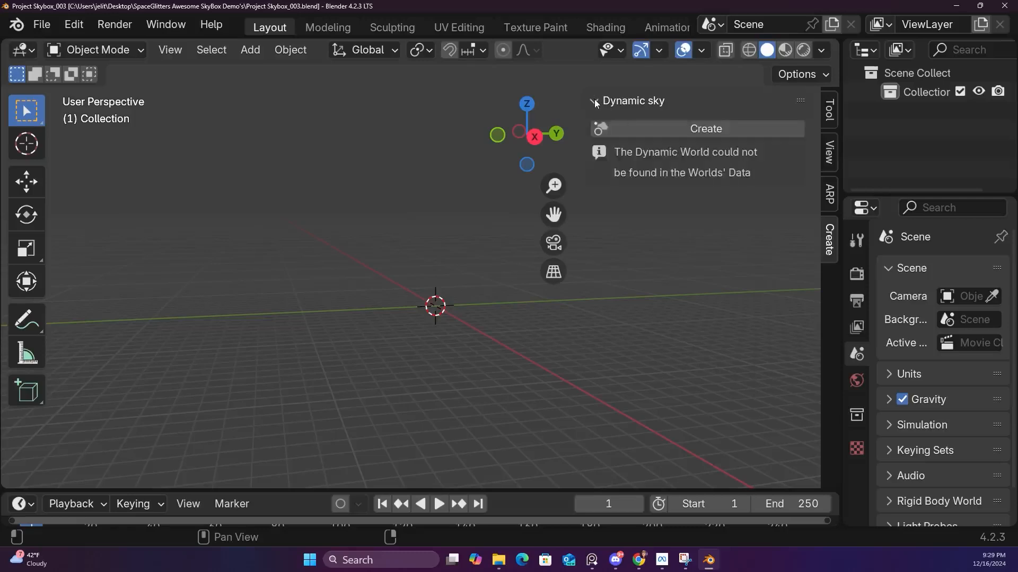
left_click(660, 128)
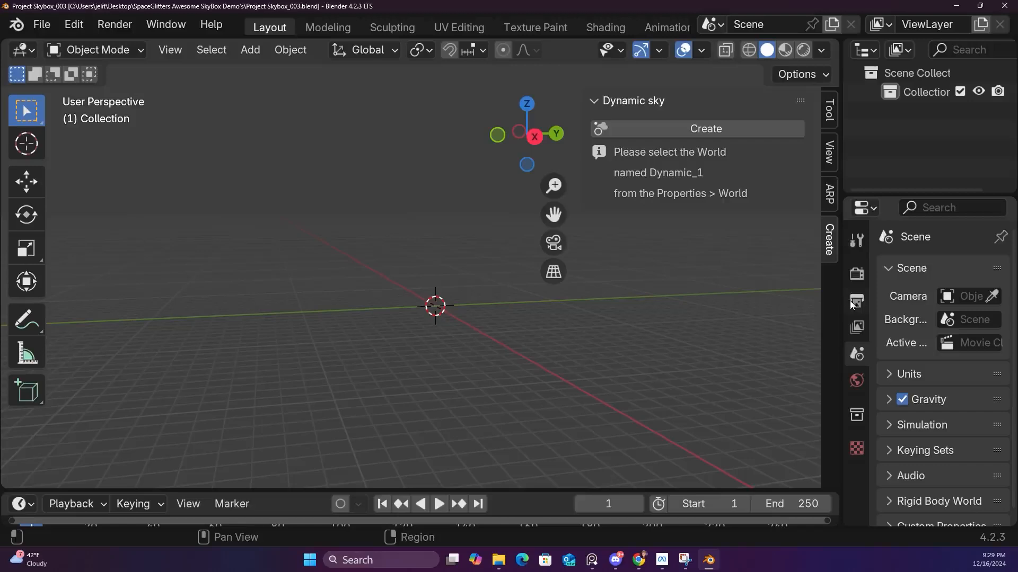
Assign the Dynamic_1 world to the scene in the world properties, then widen the viewport again
left_click_drag(848, 301, 655, 284)
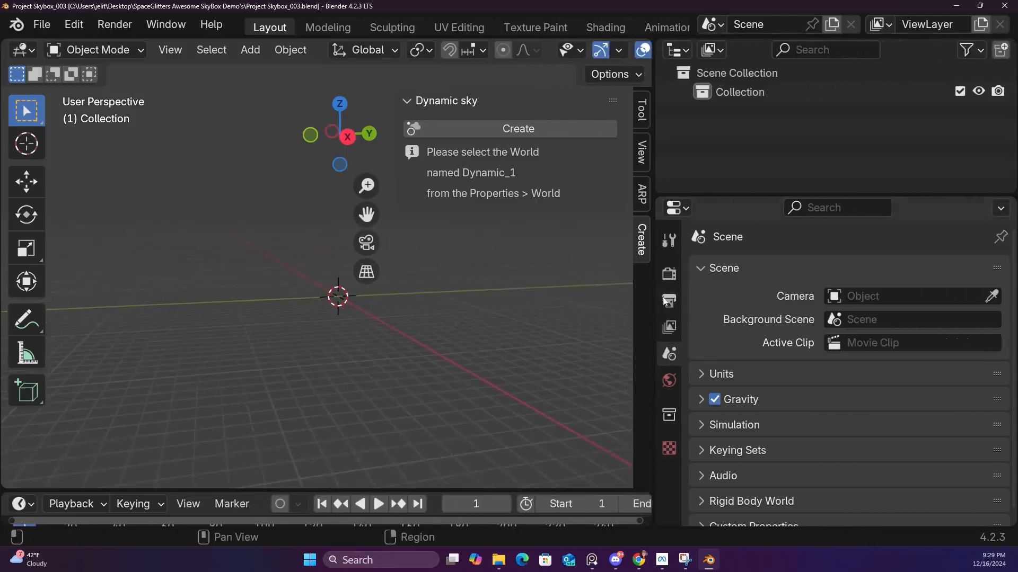
left_click(671, 381)
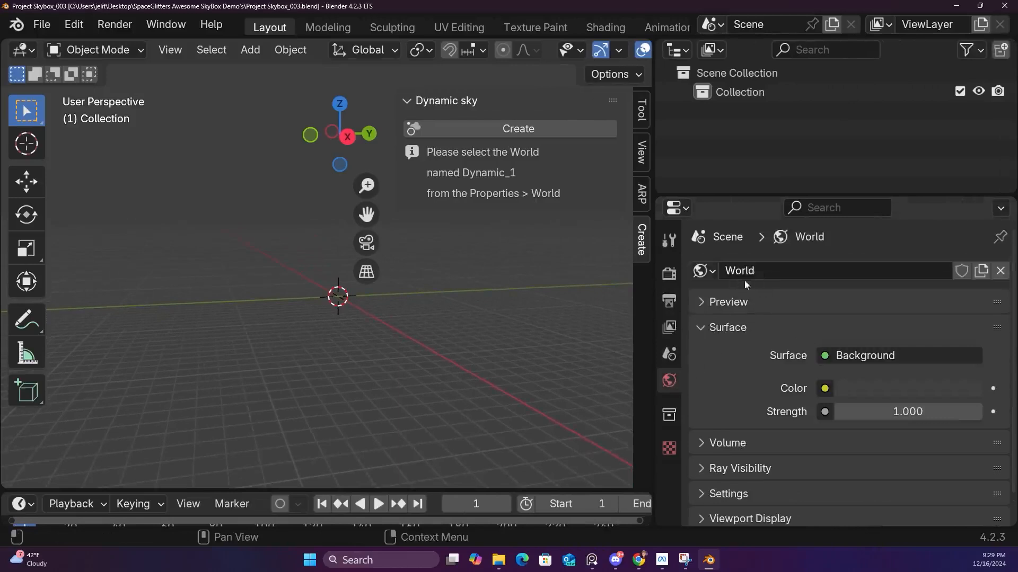
left_click(704, 271)
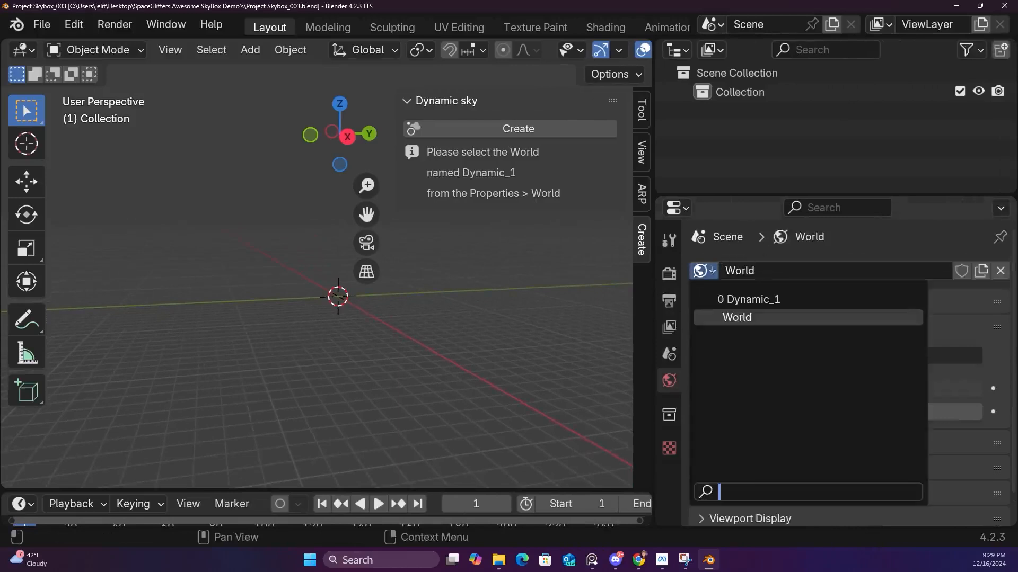
left_click(742, 300)
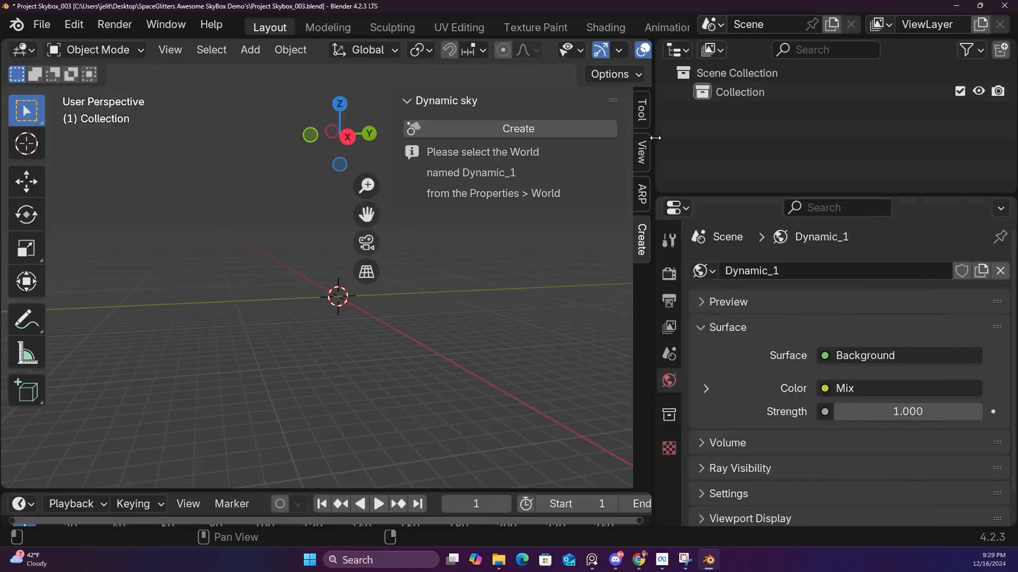
left_click_drag(654, 144, 915, 144)
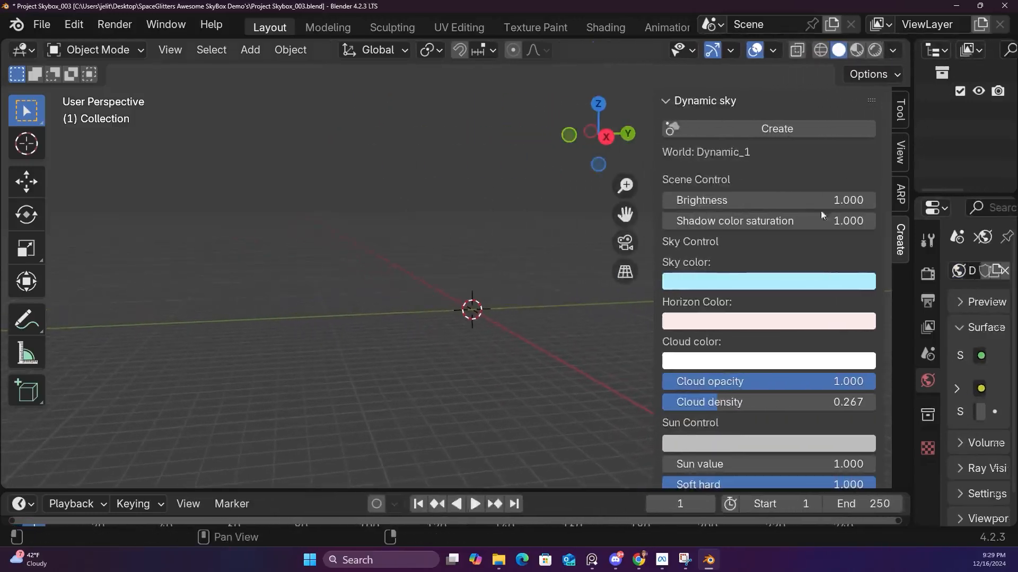
Switch the viewport to rendered shading and look over the cloudy sky and its sky, cloud and sun controls
left_click(874, 50)
middle_click_drag(528, 258, 473, 247)
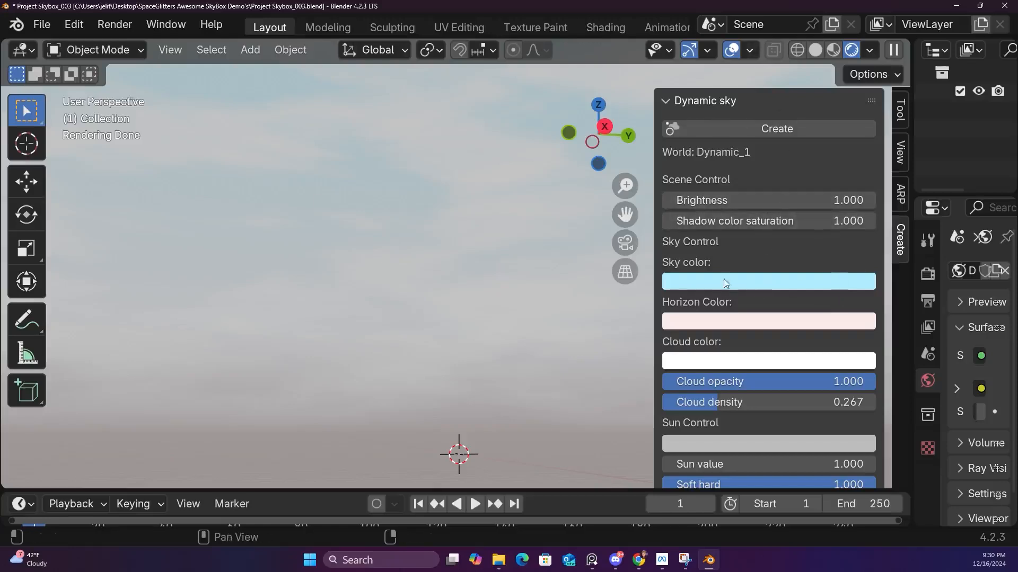
scroll(755, 419, "down", 3)
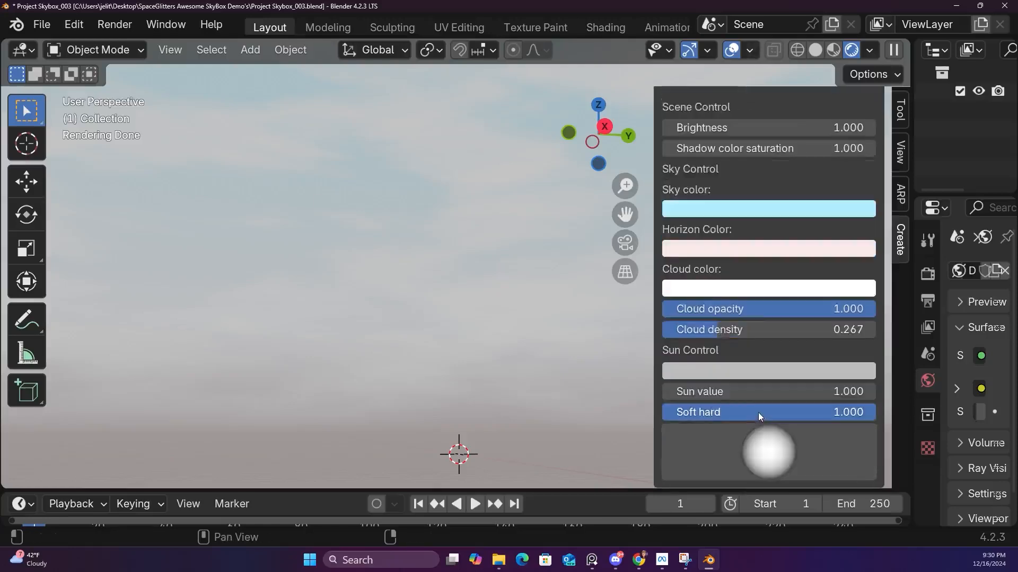
scroll(759, 414, "up", 3)
Set the dynamic sky's sky color to vivid purple and its horizon color to bright magenta
left_click(727, 281)
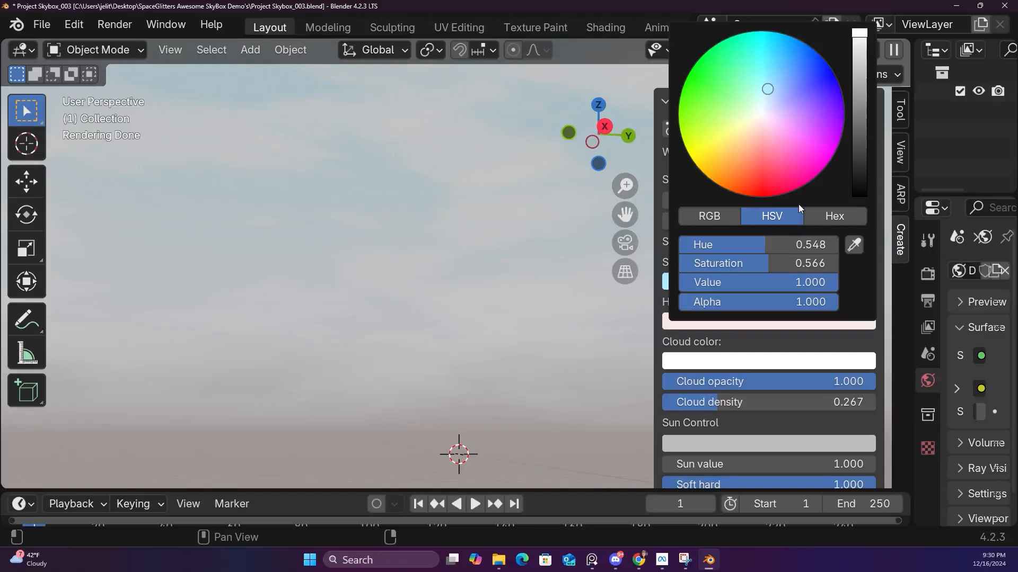
mouse_move(814, 141)
left_mouse_down()
mouse_move(844, 118)
mouse_move(825, 127)
left_mouse_up()
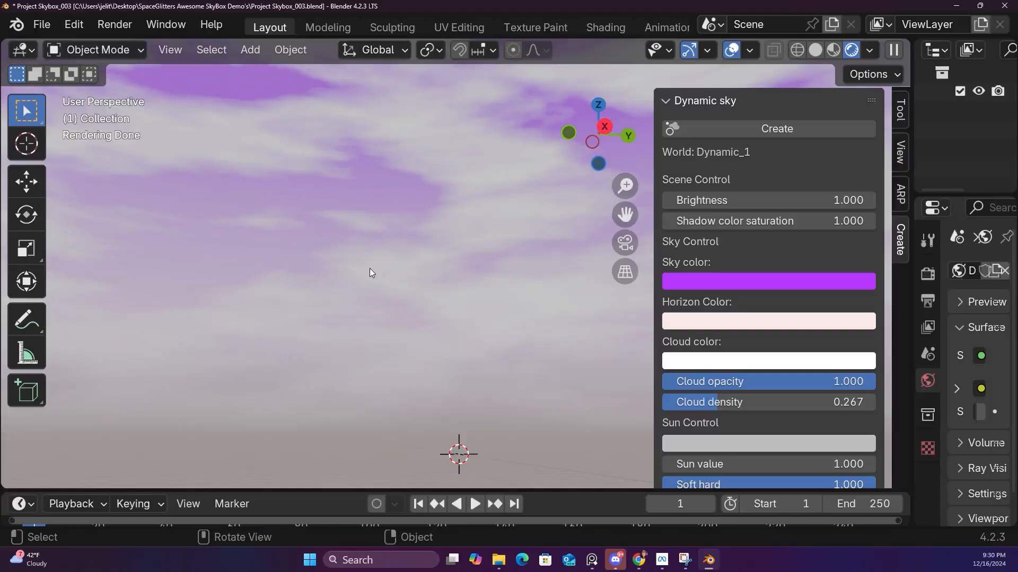
left_click(737, 325)
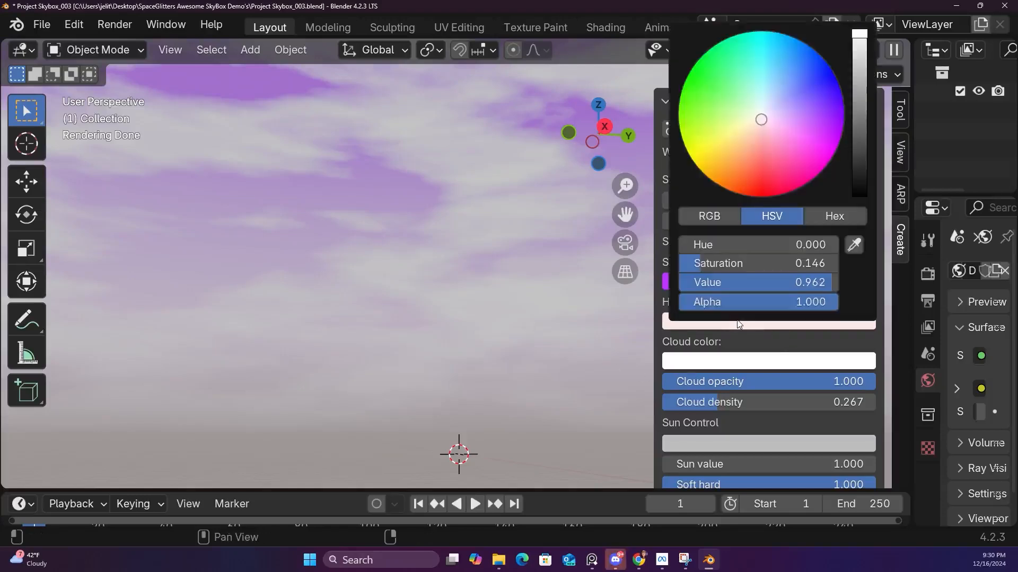
left_click_drag(765, 183, 822, 156)
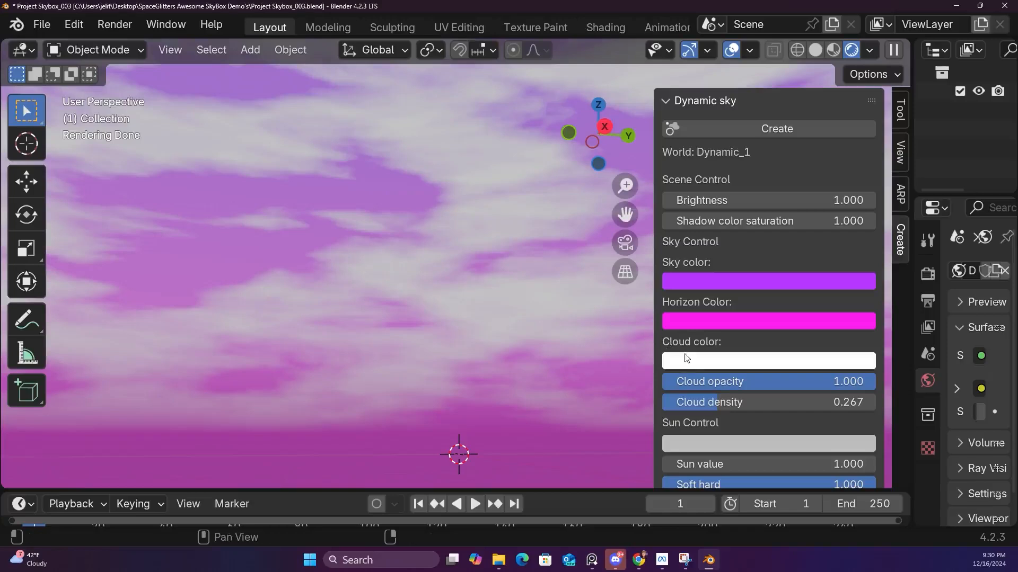
Set the cloud color to a violet-tinged blue, about hue 0.66 and saturation 0.89, and inspect the recolored sky
left_click(716, 361)
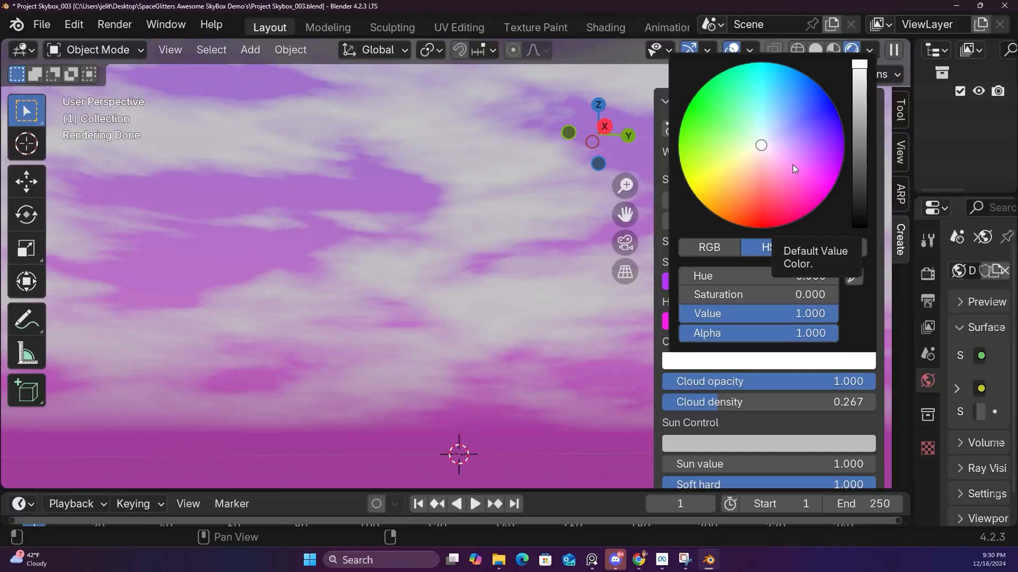
mouse_move(793, 156)
left_mouse_down()
mouse_move(797, 118)
mouse_move(781, 106)
mouse_move(799, 110)
left_mouse_up()
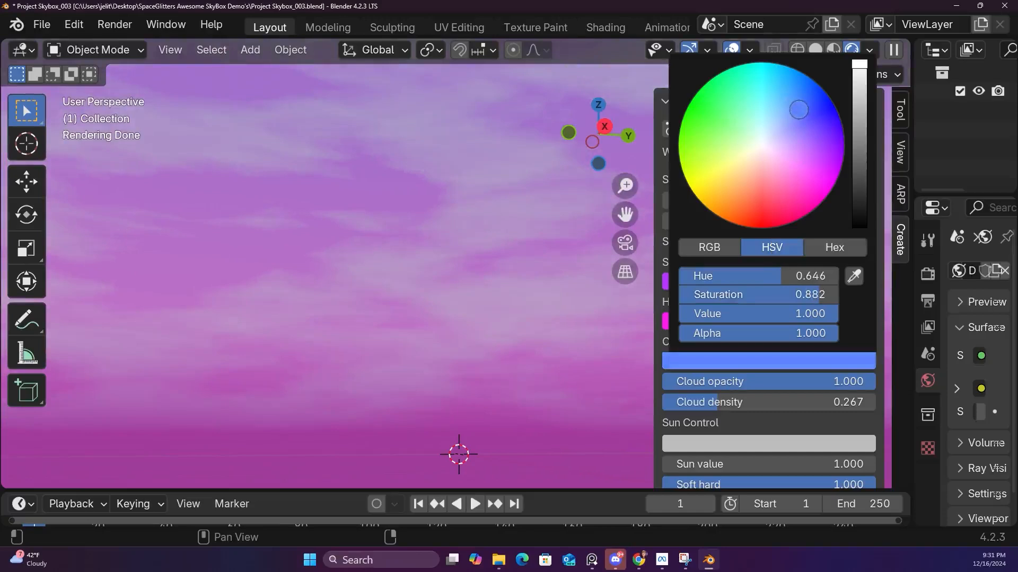
left_click_drag(799, 110, 798, 113)
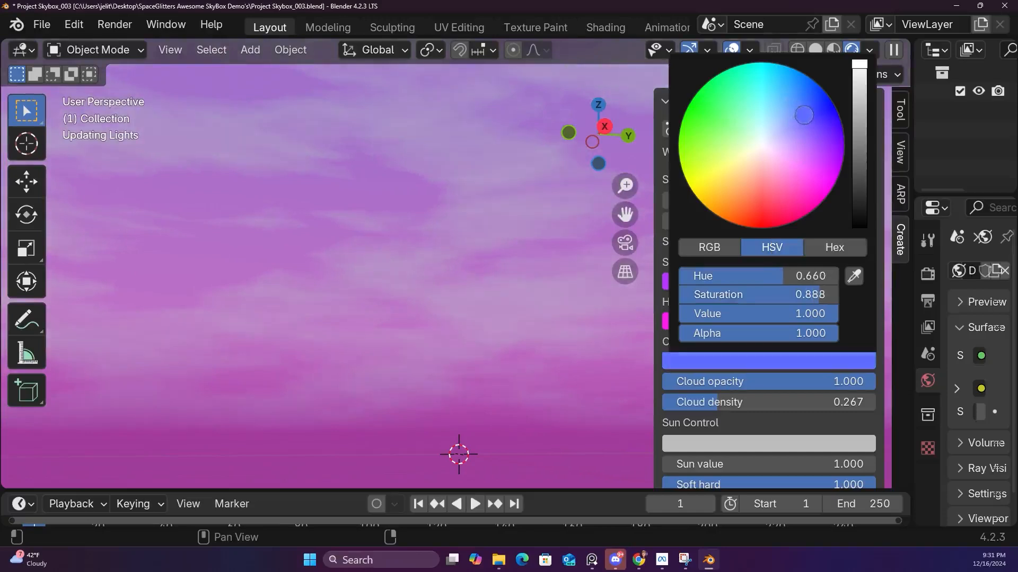
middle_click_drag(451, 199, 414, 289)
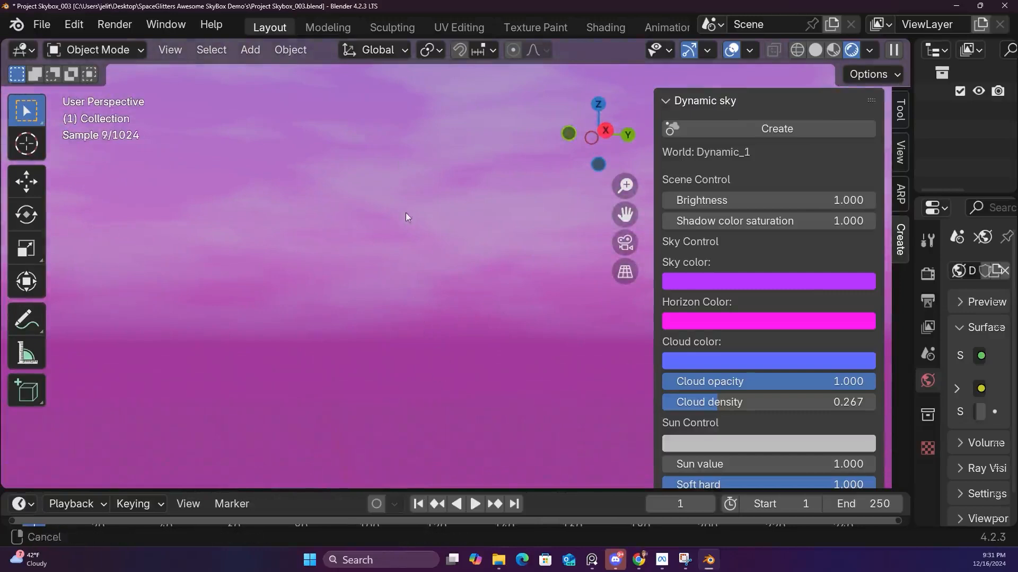
middle_click_drag(460, 357, 436, 355)
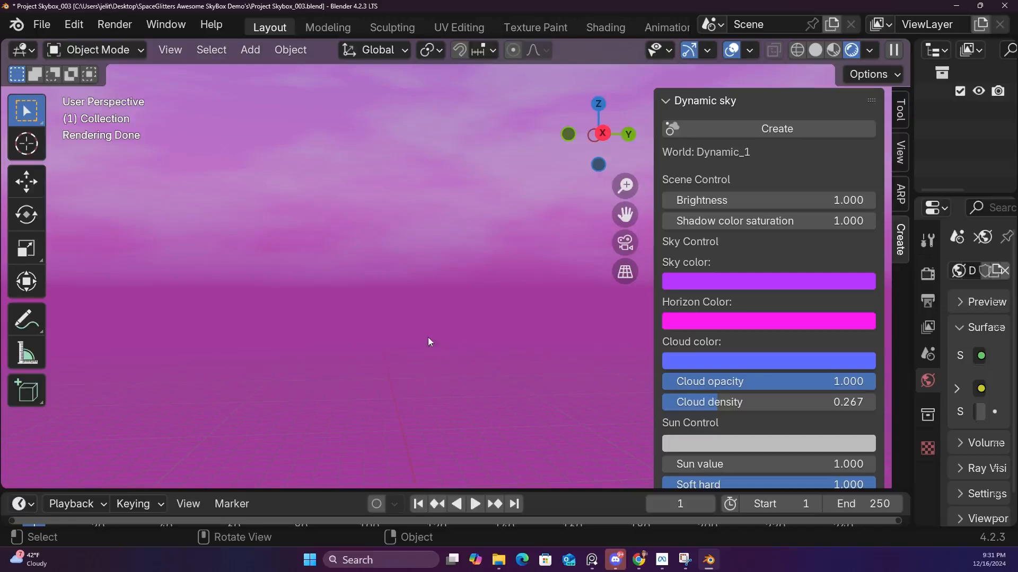
middle_click_drag(407, 322, 458, 300)
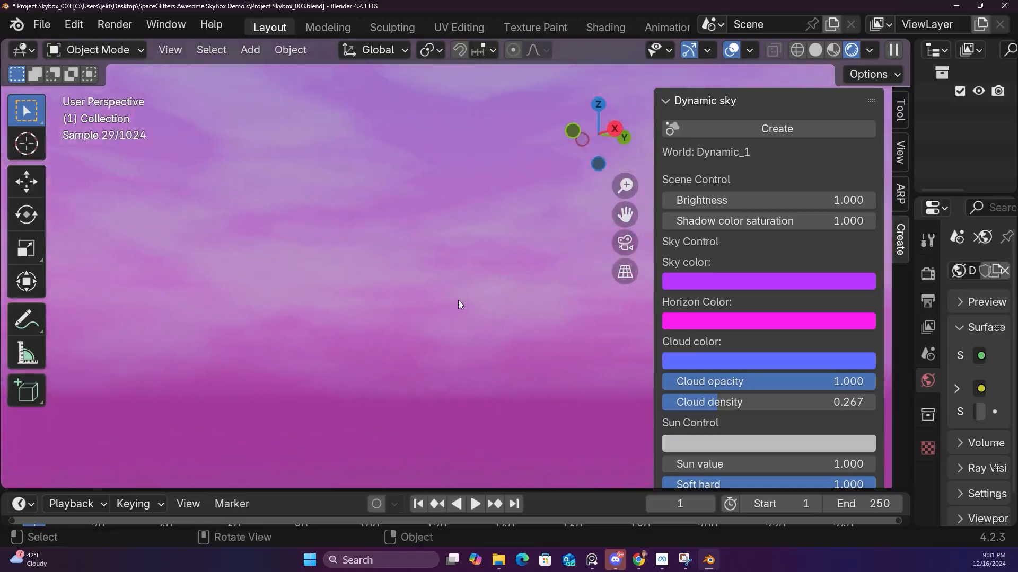